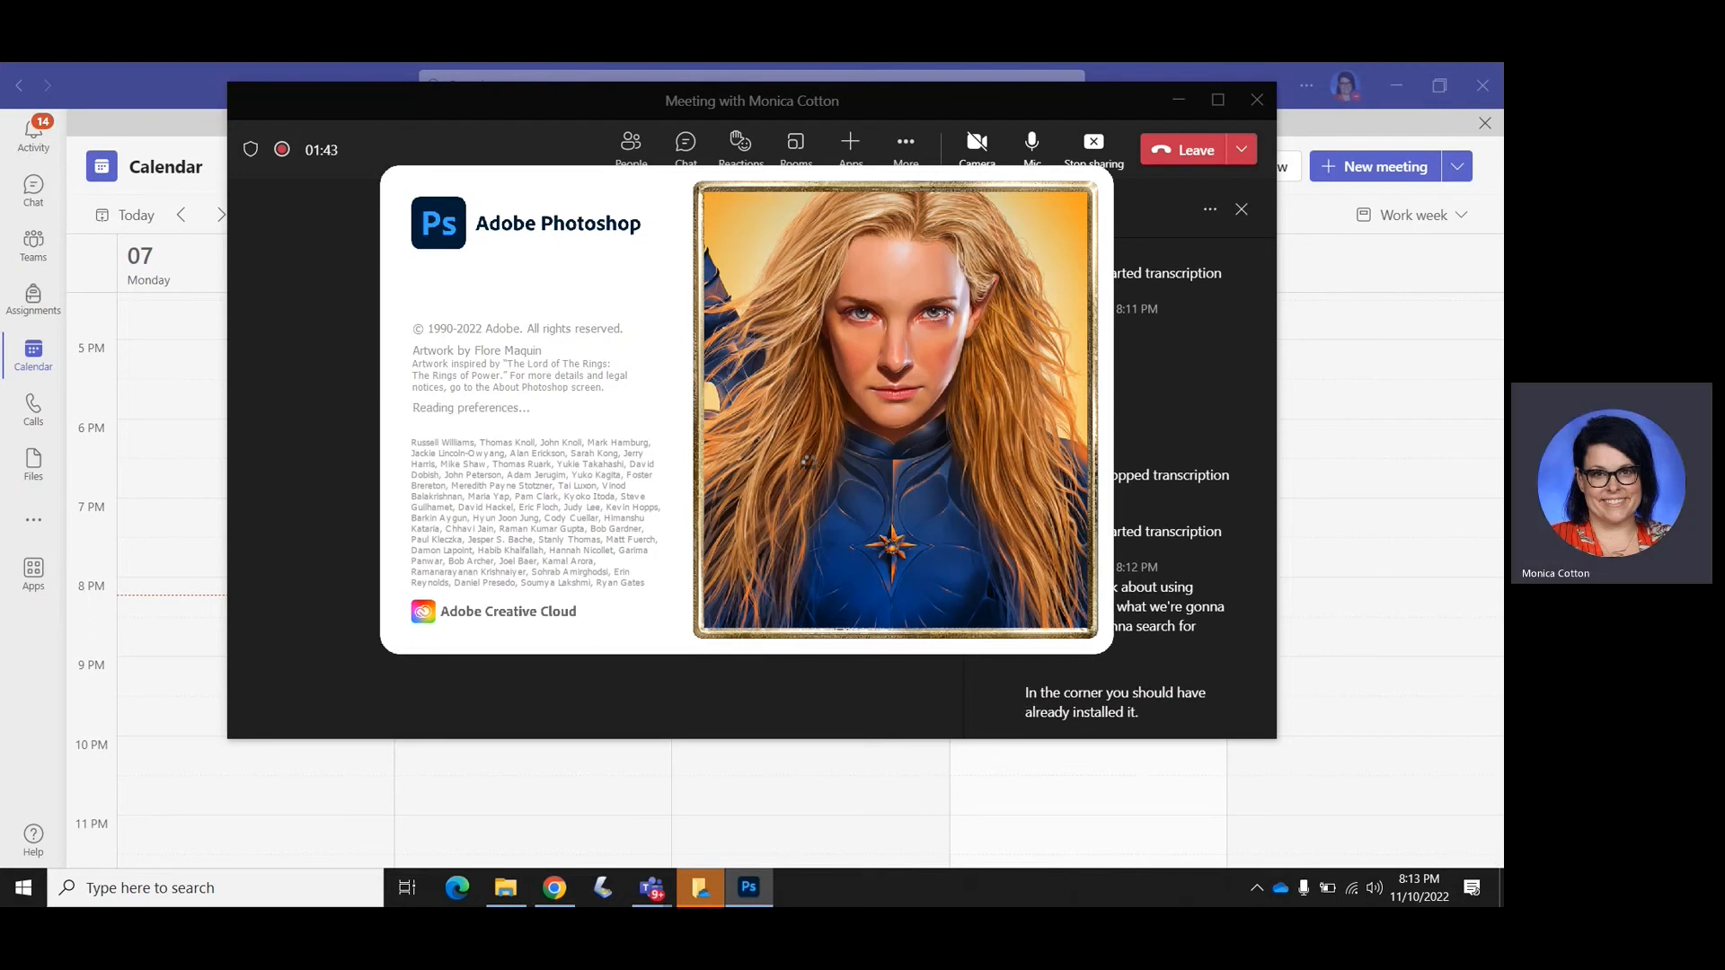
Pin Photoshop to the taskbar and open the Line-01 PNG horse drawing from the Downloads folder
right_click(750, 889)
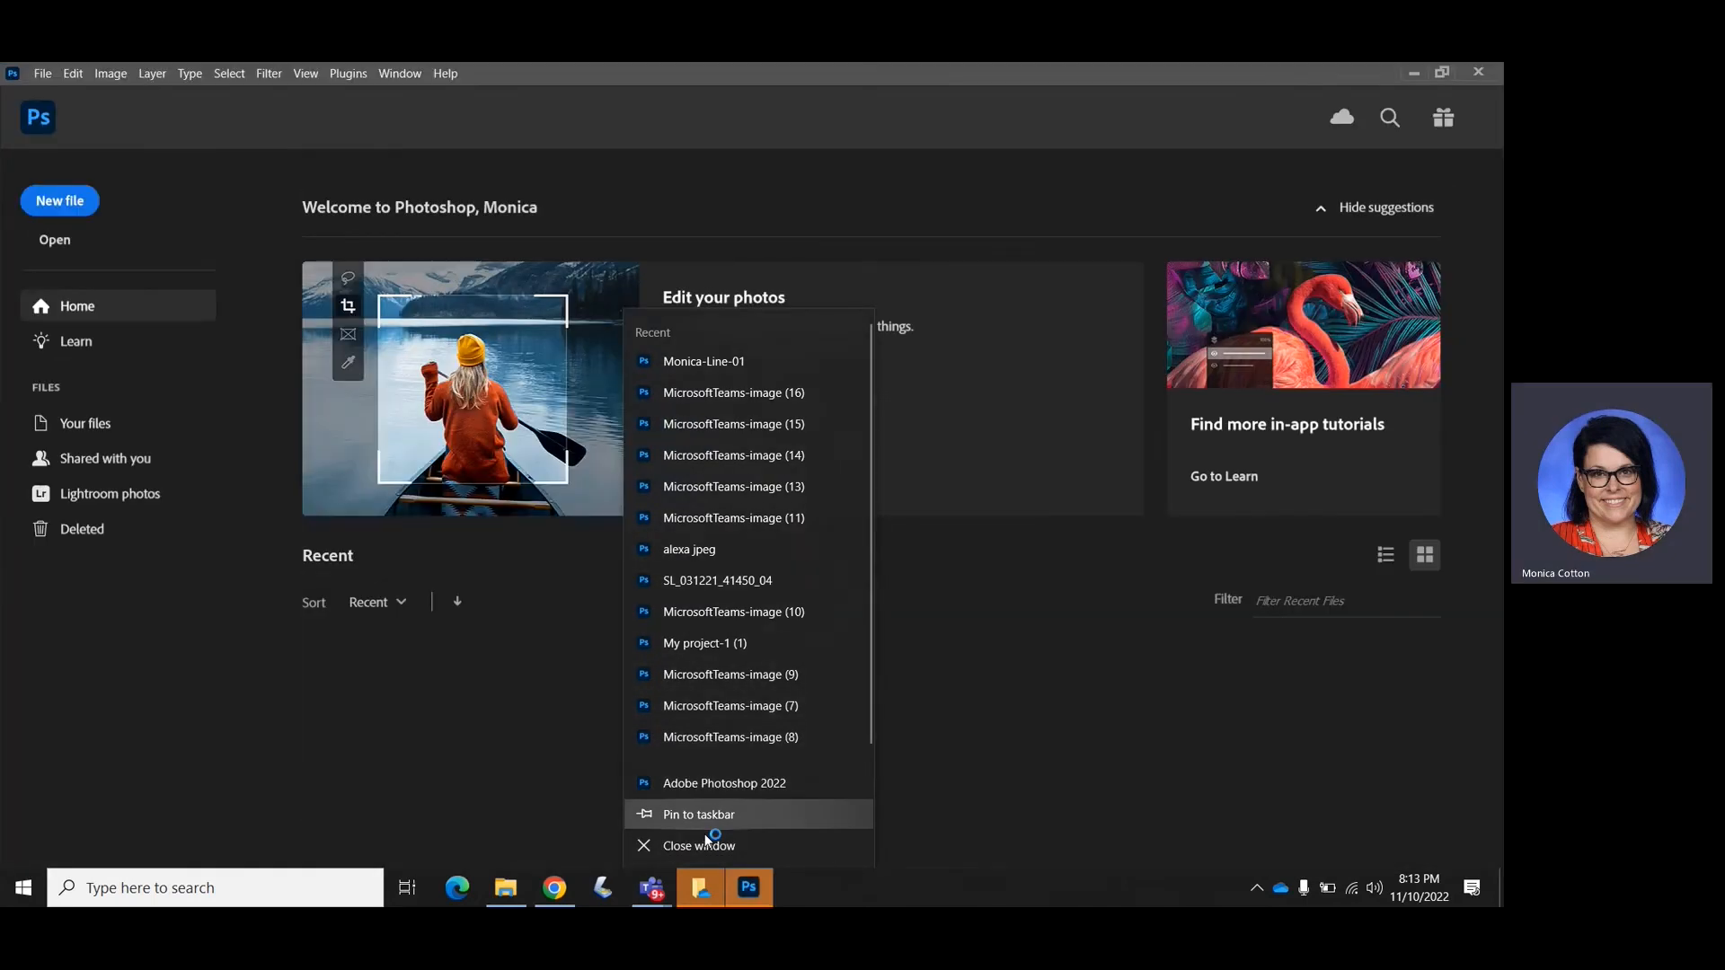
click(705, 815)
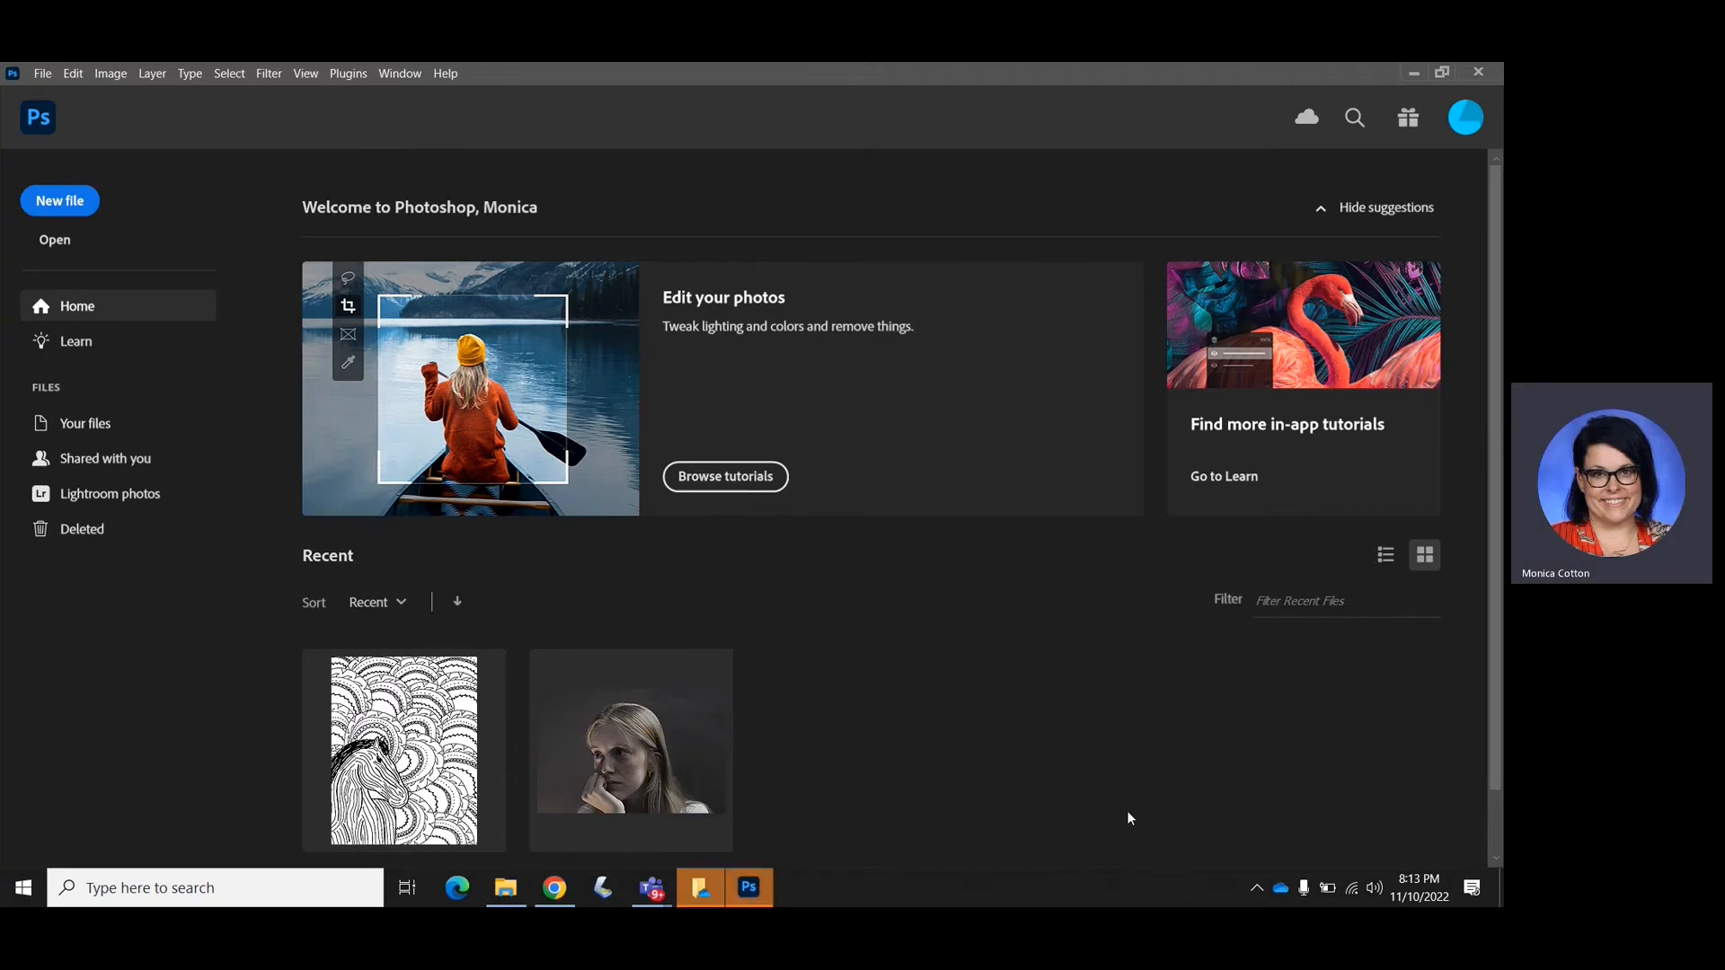
click(60, 240)
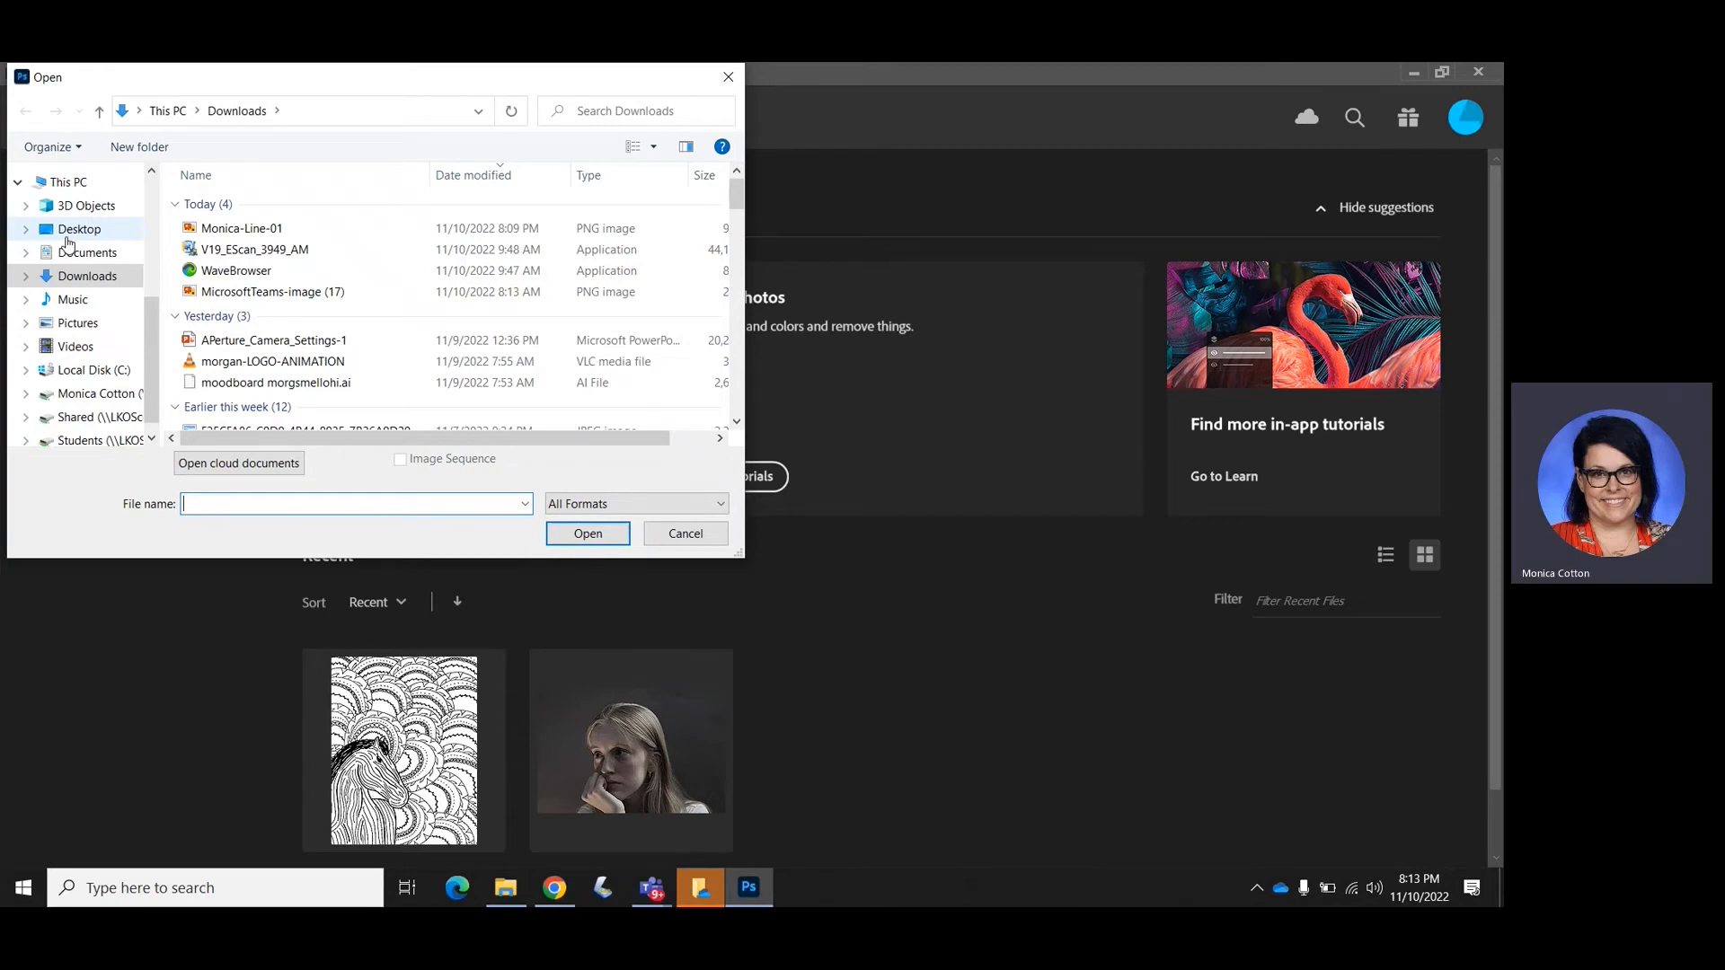
double_click(251, 229)
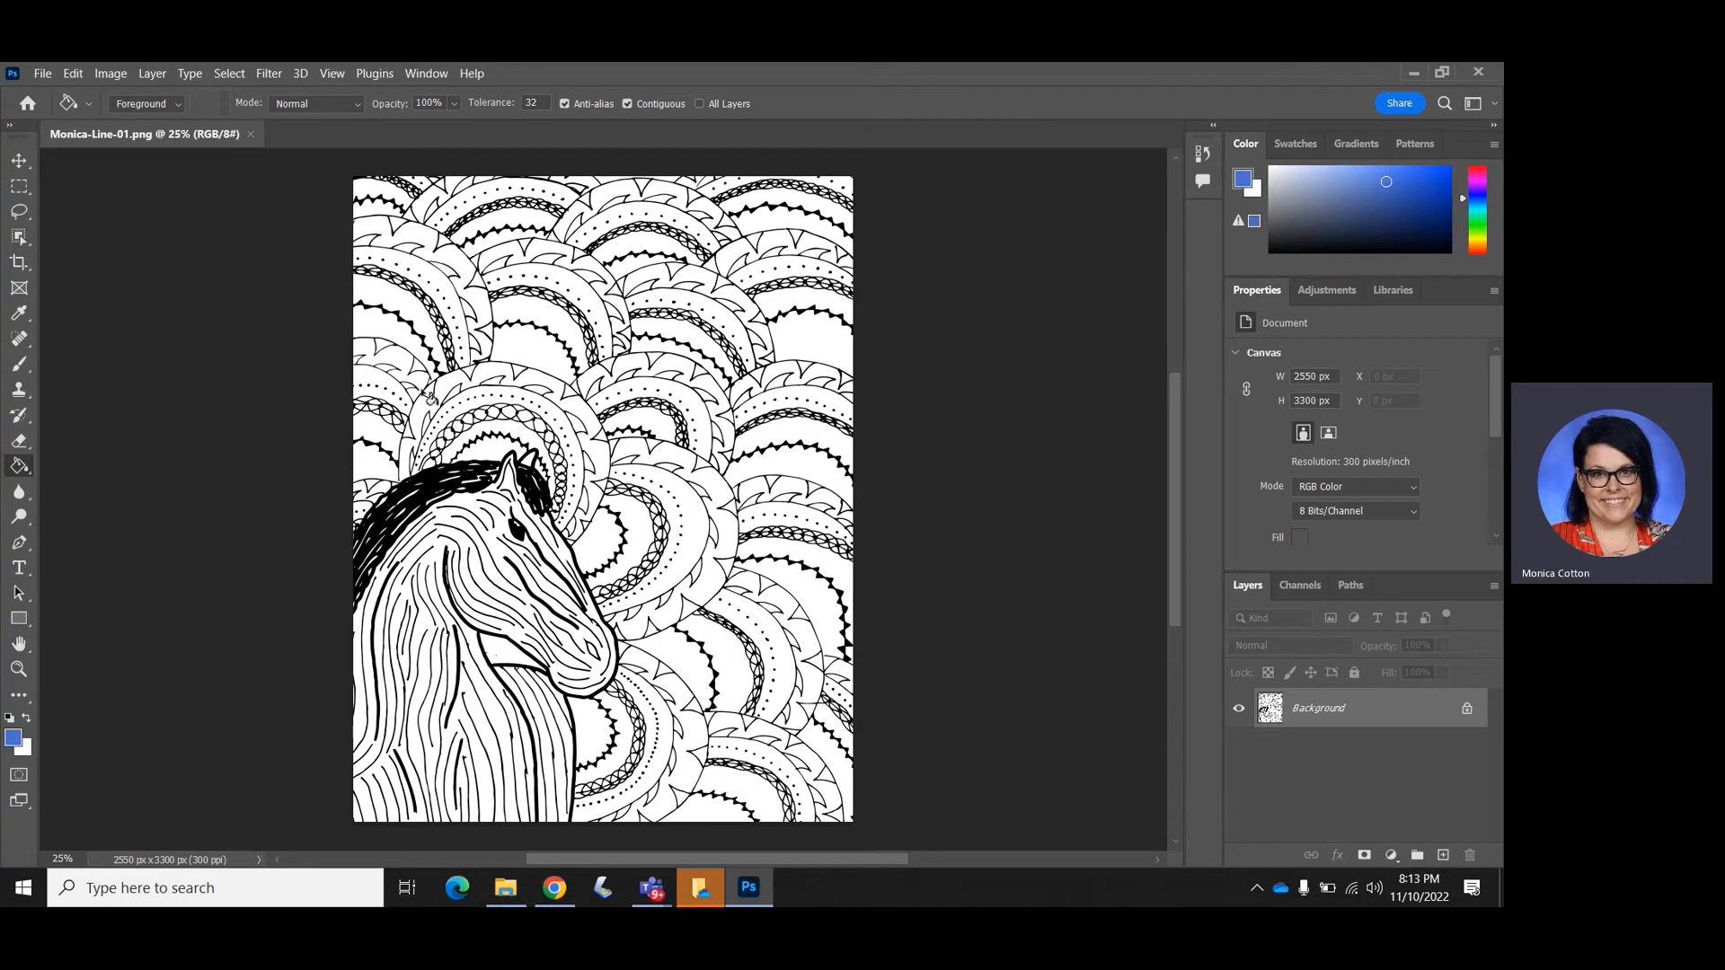
click(423, 73)
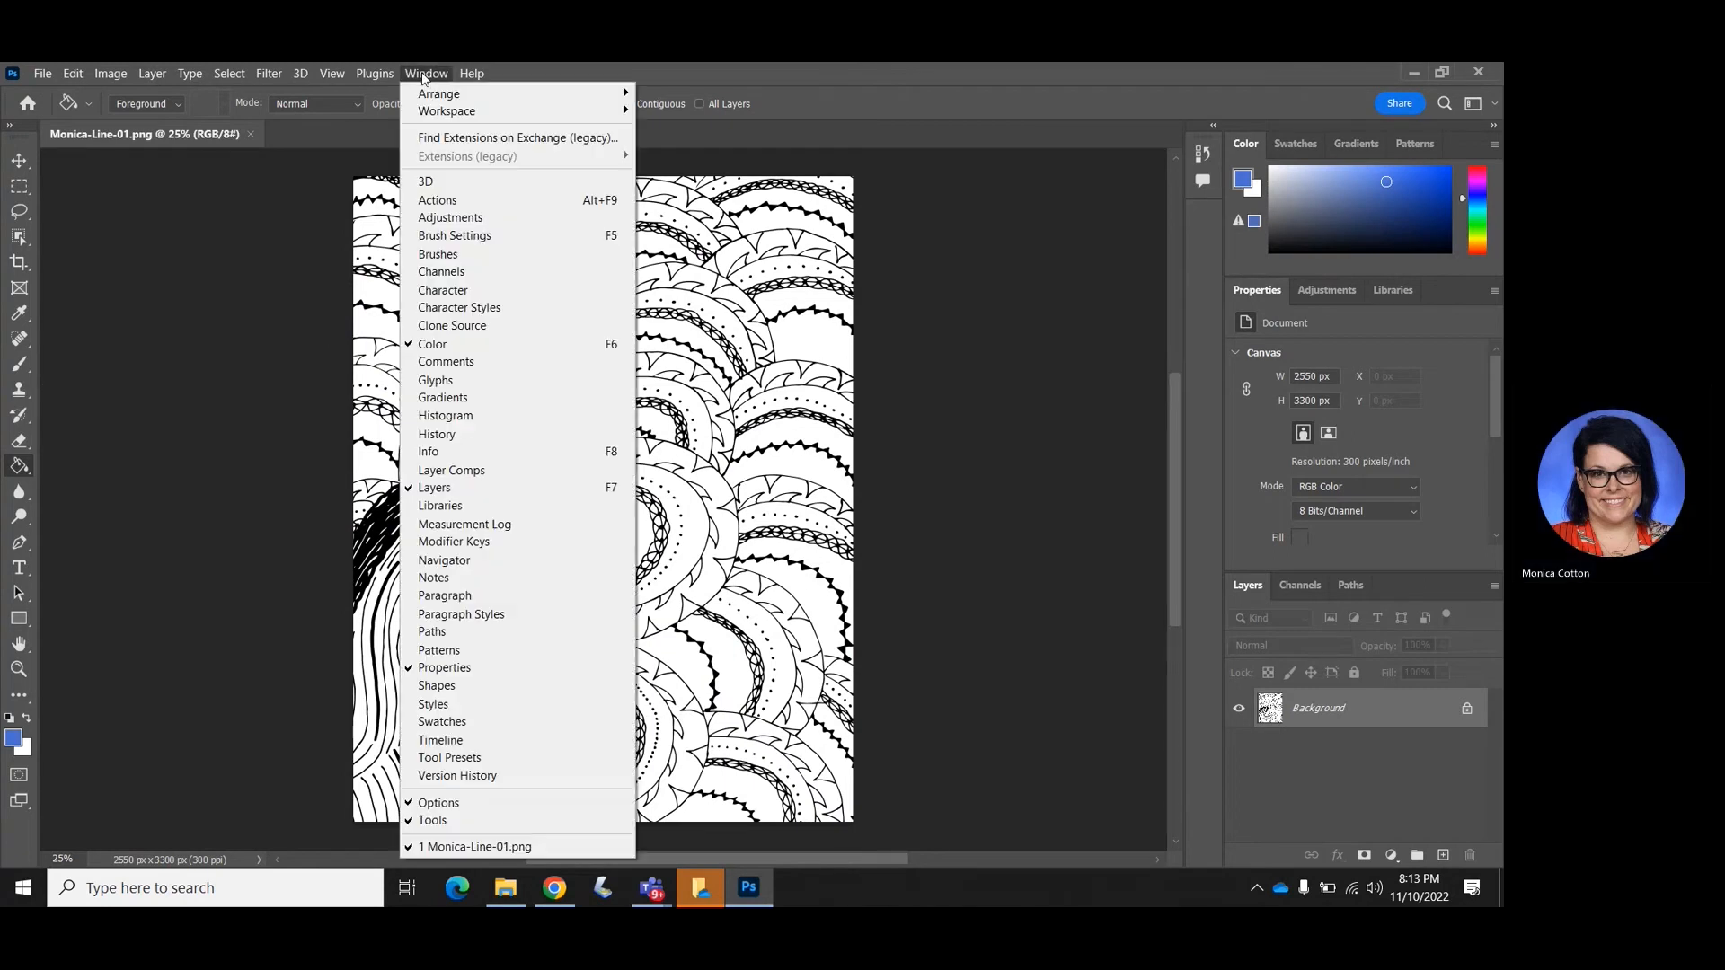
click(1470, 104)
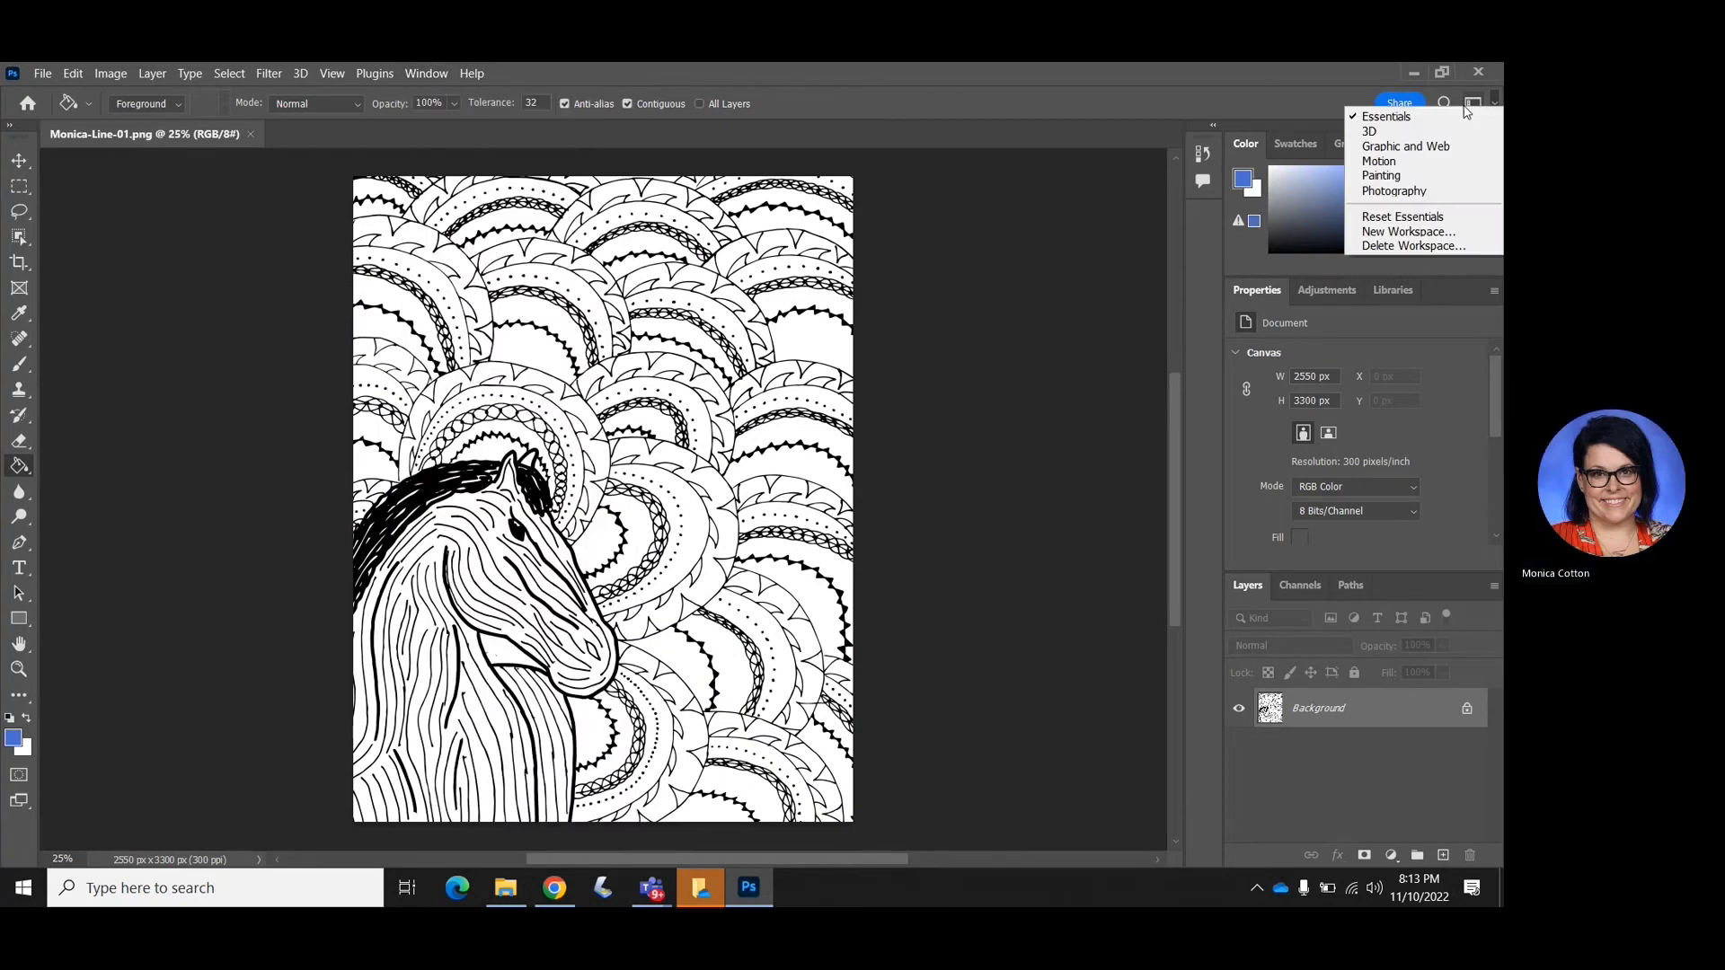
click(1408, 232)
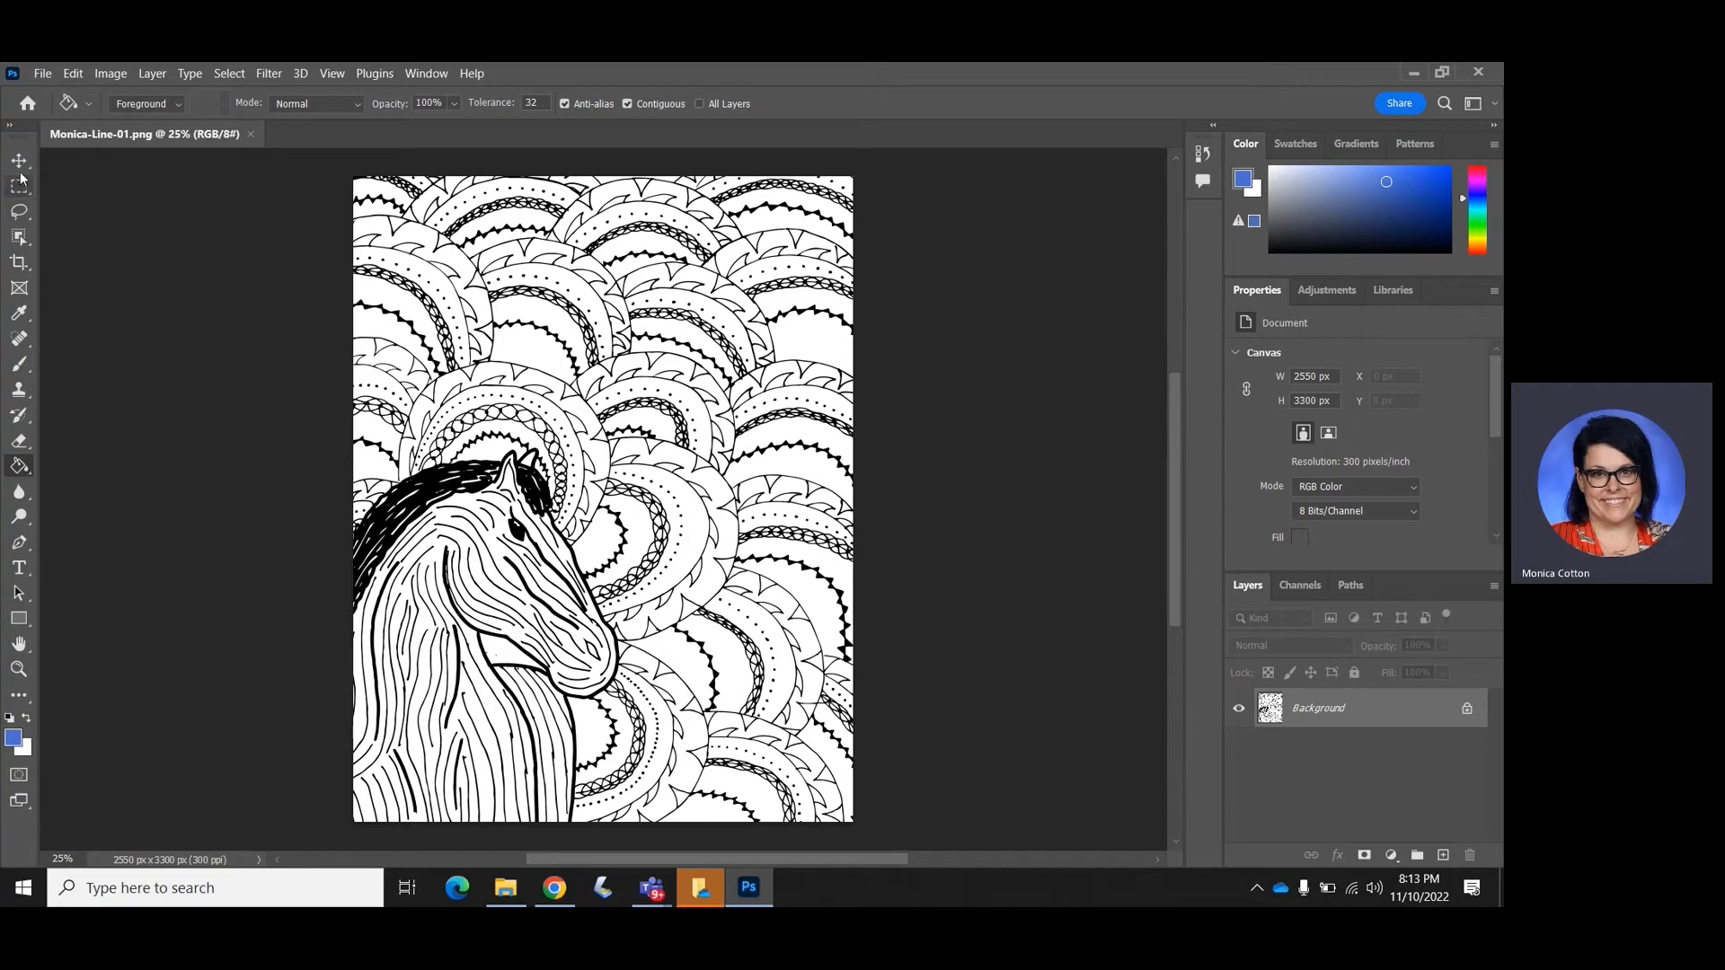
Crop the outer edges off the horse drawing to about 2460 x 3150 px, using the W x H x Resolution option
click(19, 263)
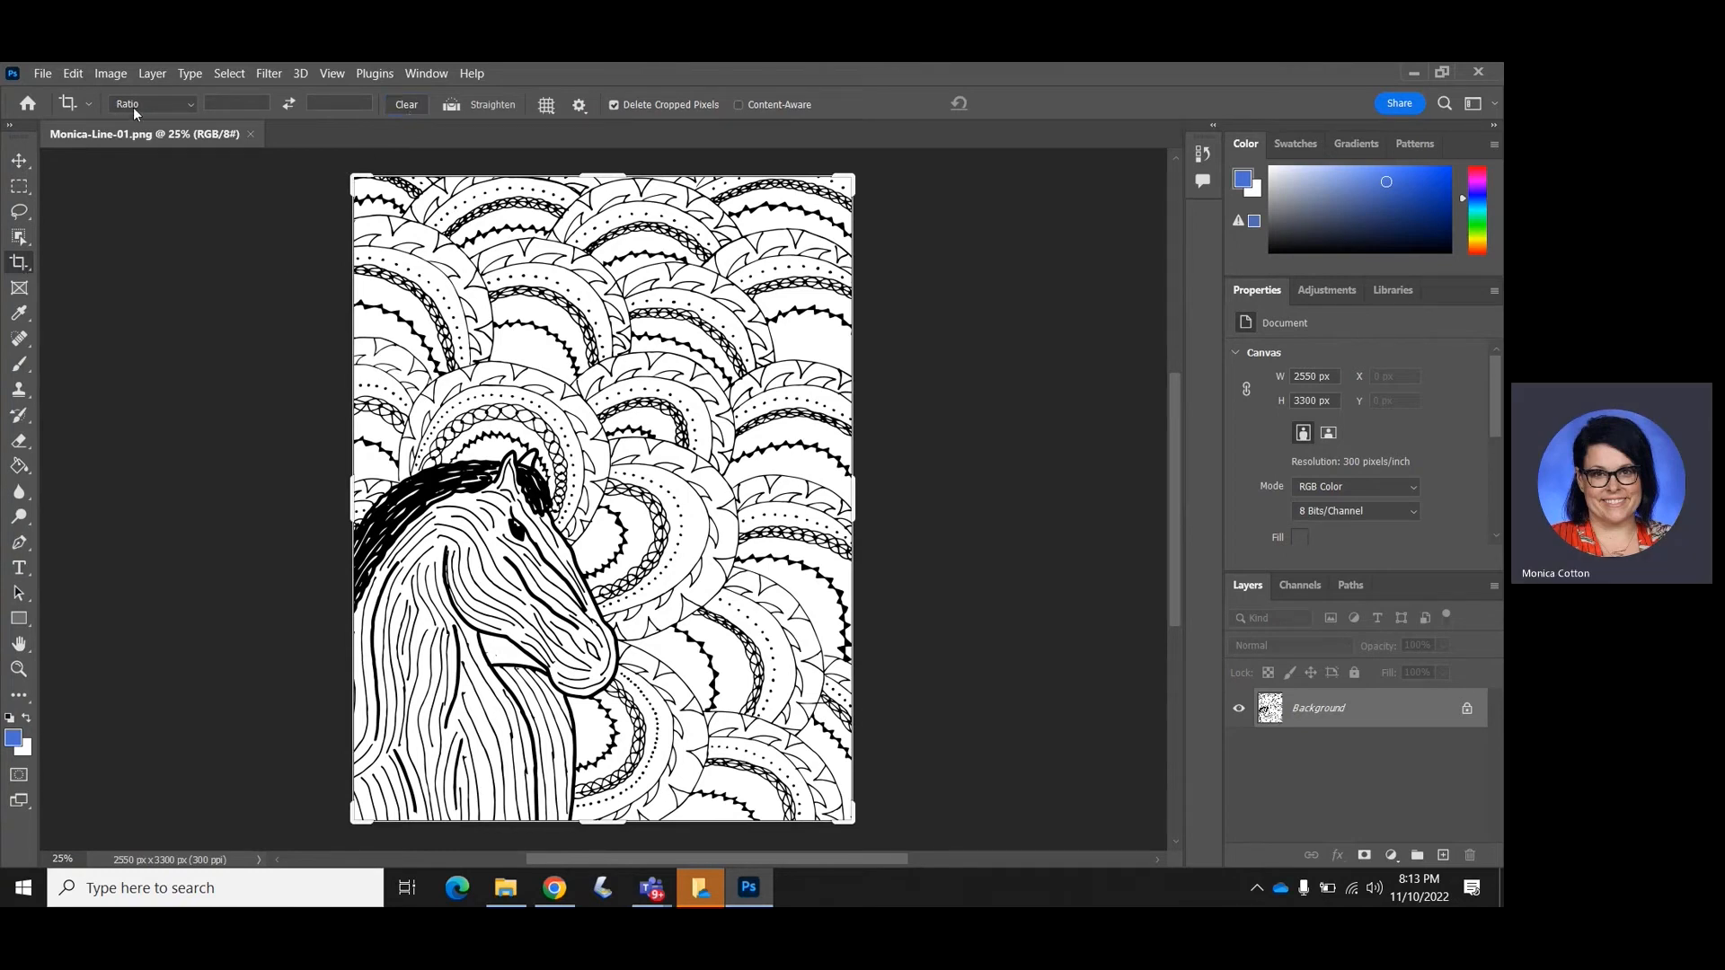
click(354, 187)
drag(354, 184, 355, 188)
click(184, 103)
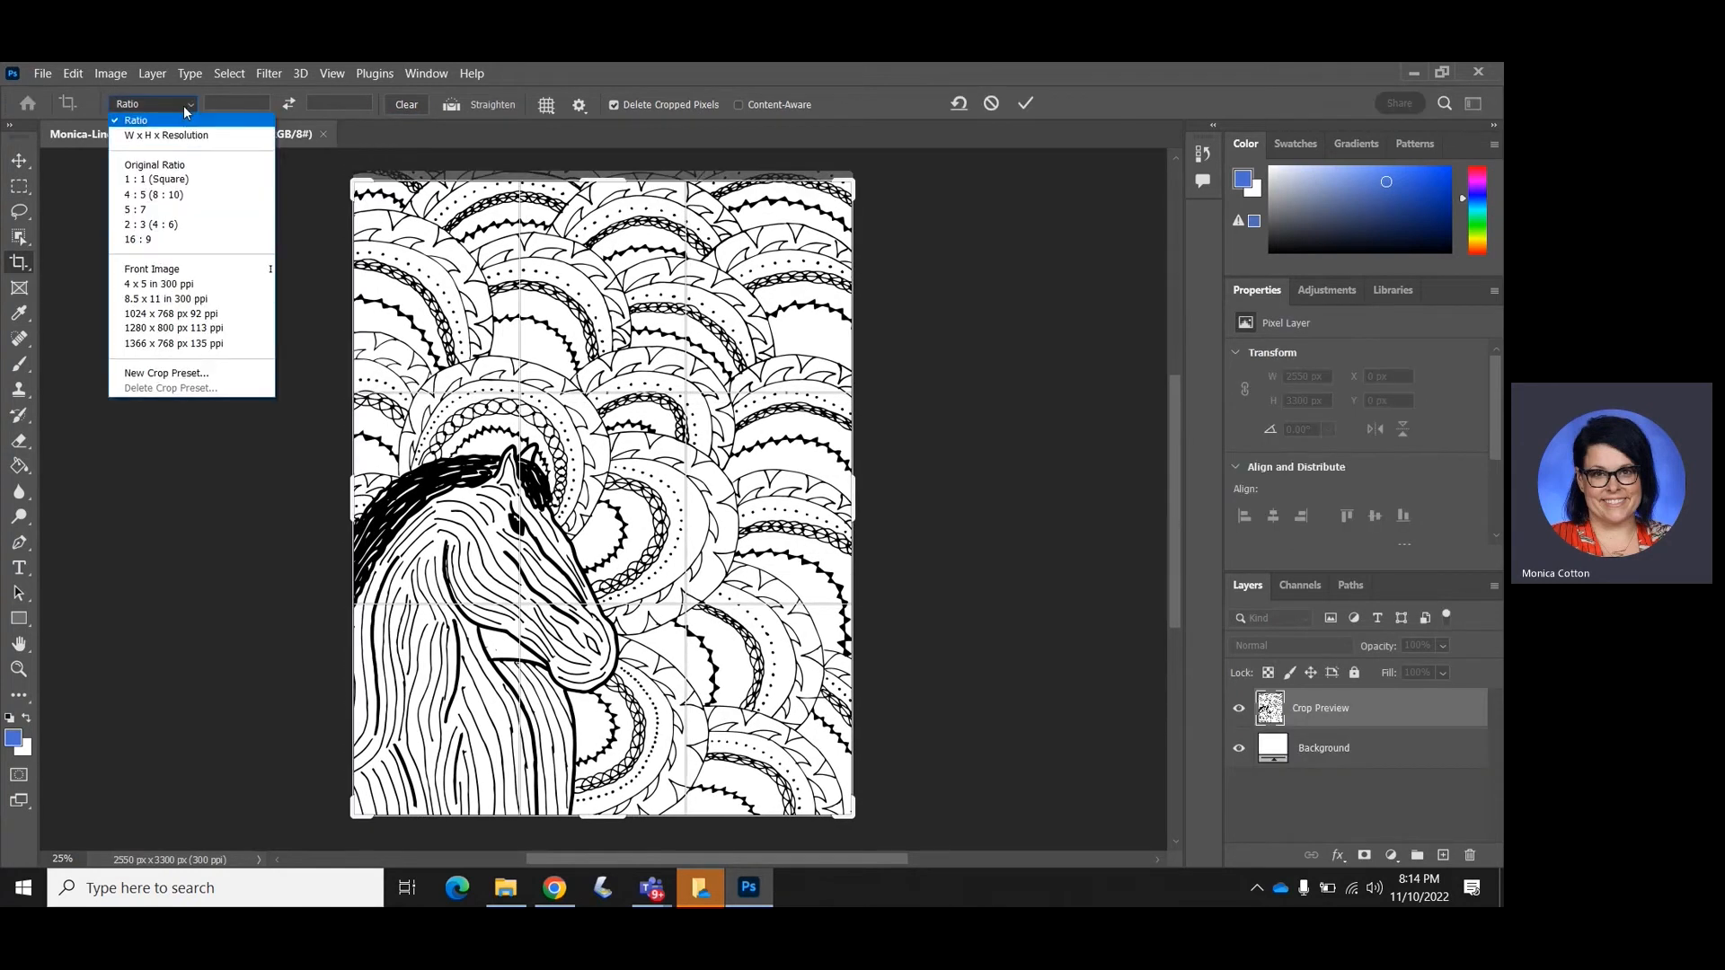
click(184, 133)
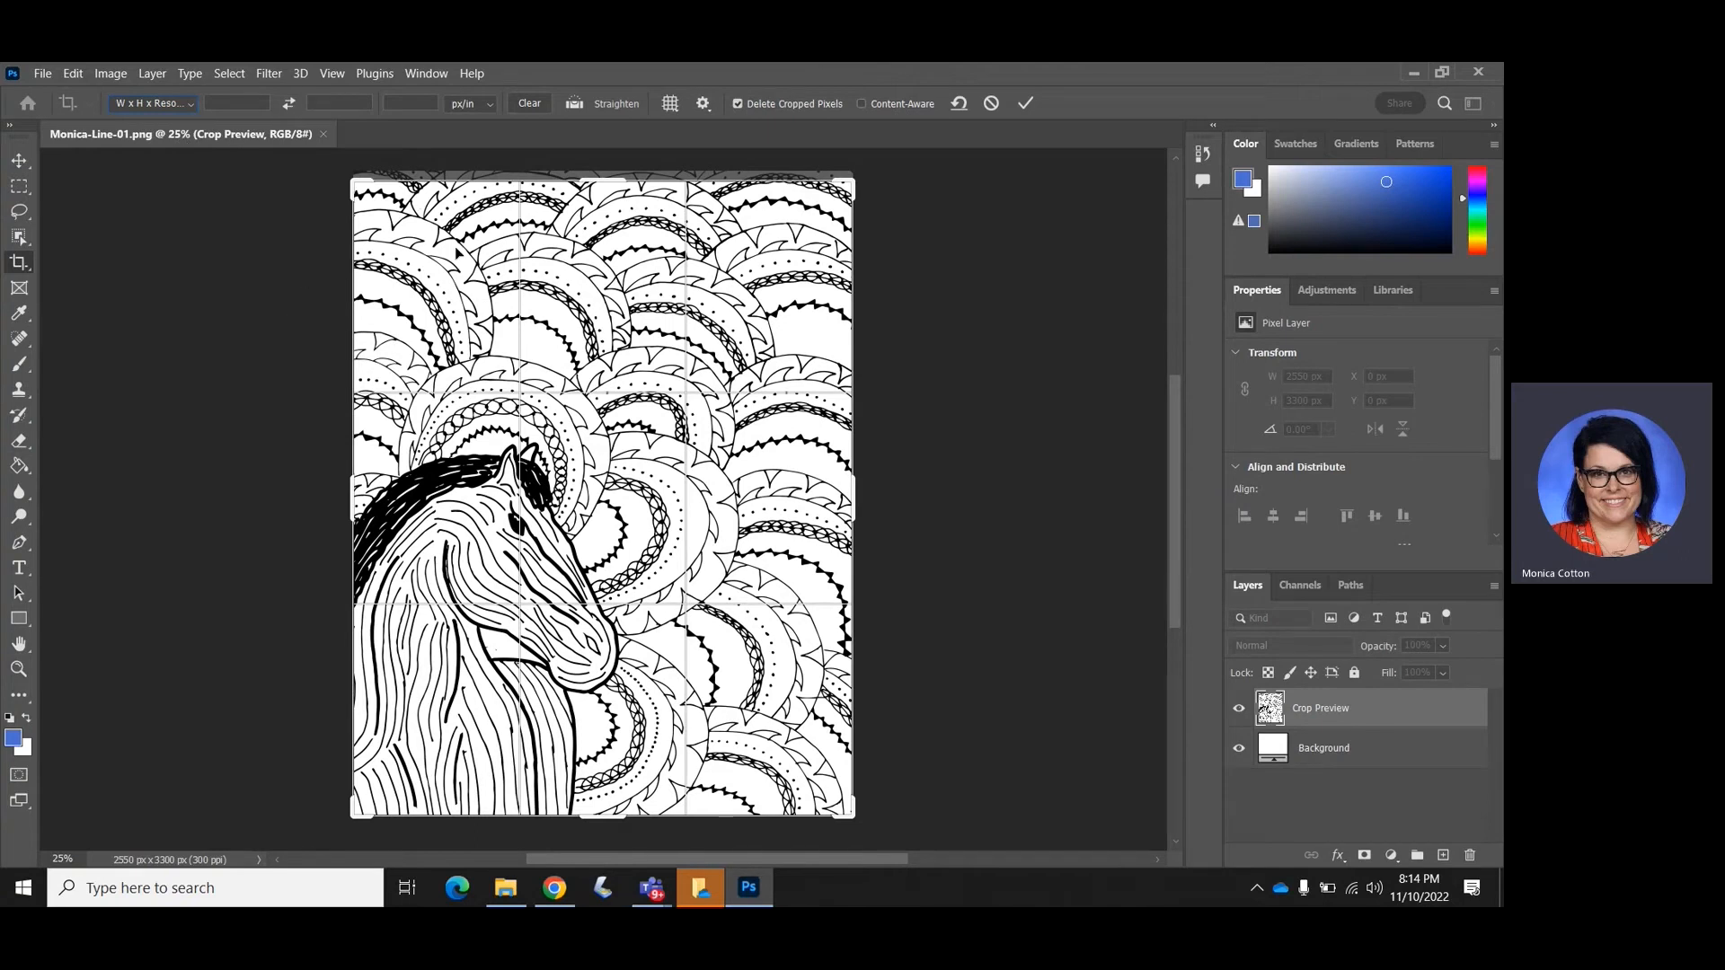
mouse_move(371, 189)
mouse_down()
mouse_move(363, 177)
mouse_move(381, 213)
mouse_move(360, 195)
mouse_up()
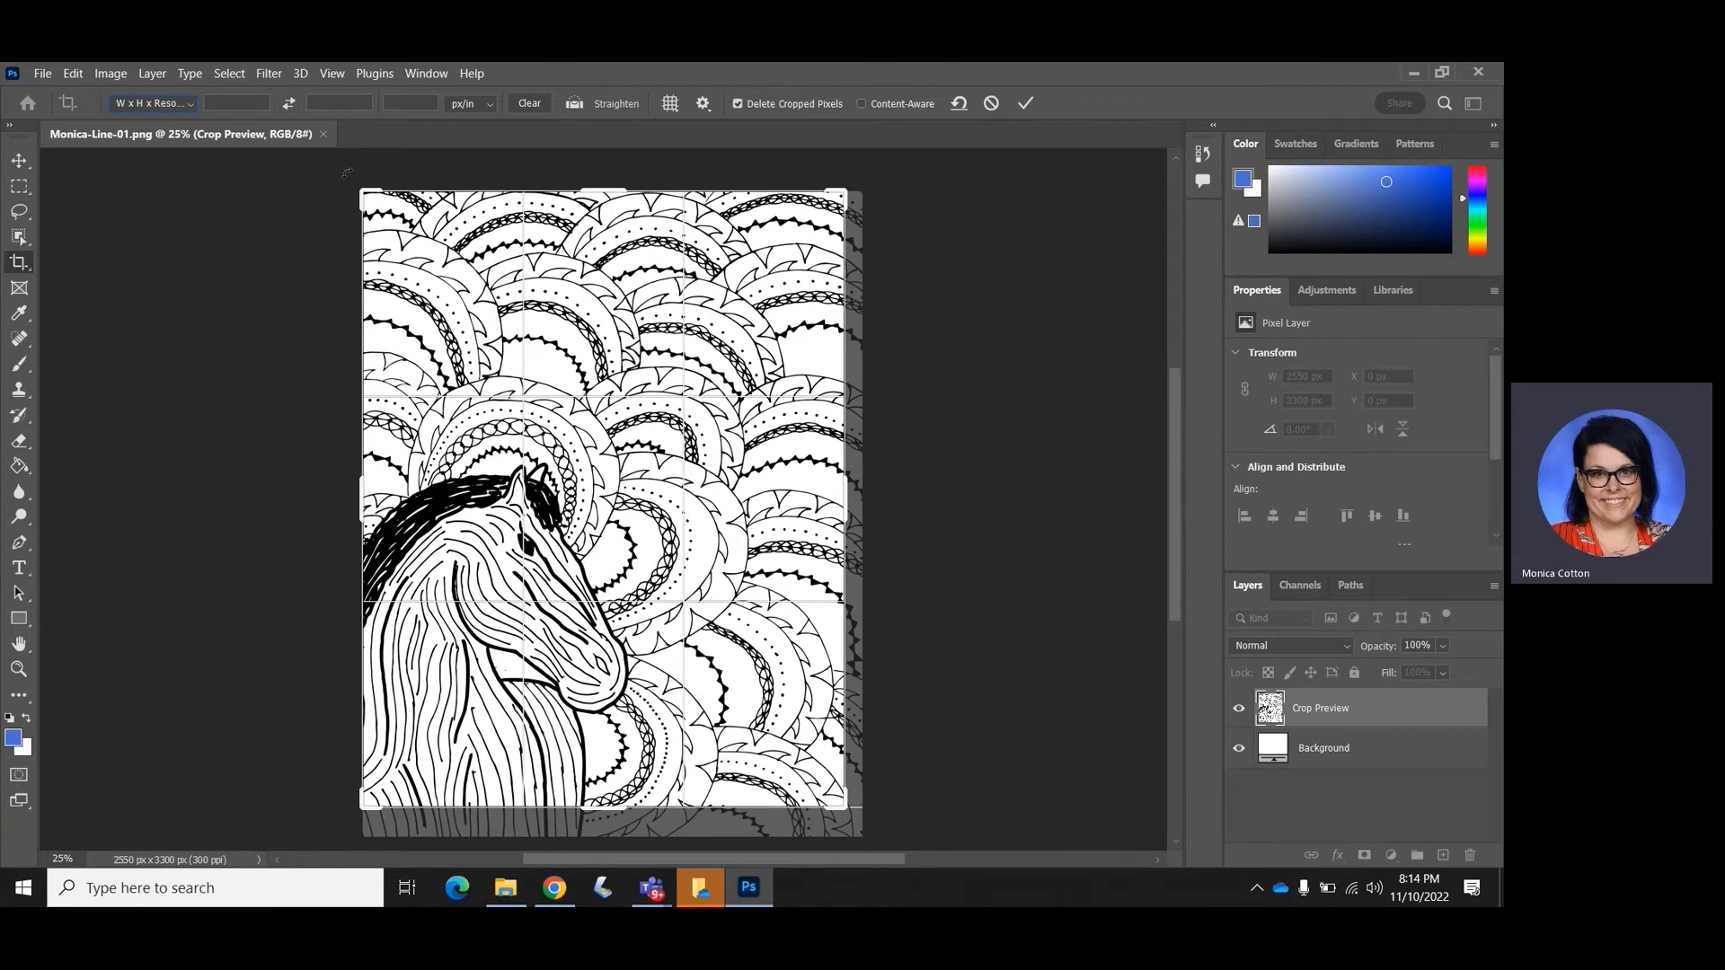
mouse_move(351, 177)
mouse_down()
mouse_move(358, 161)
mouse_move(358, 189)
mouse_up()
click(1026, 104)
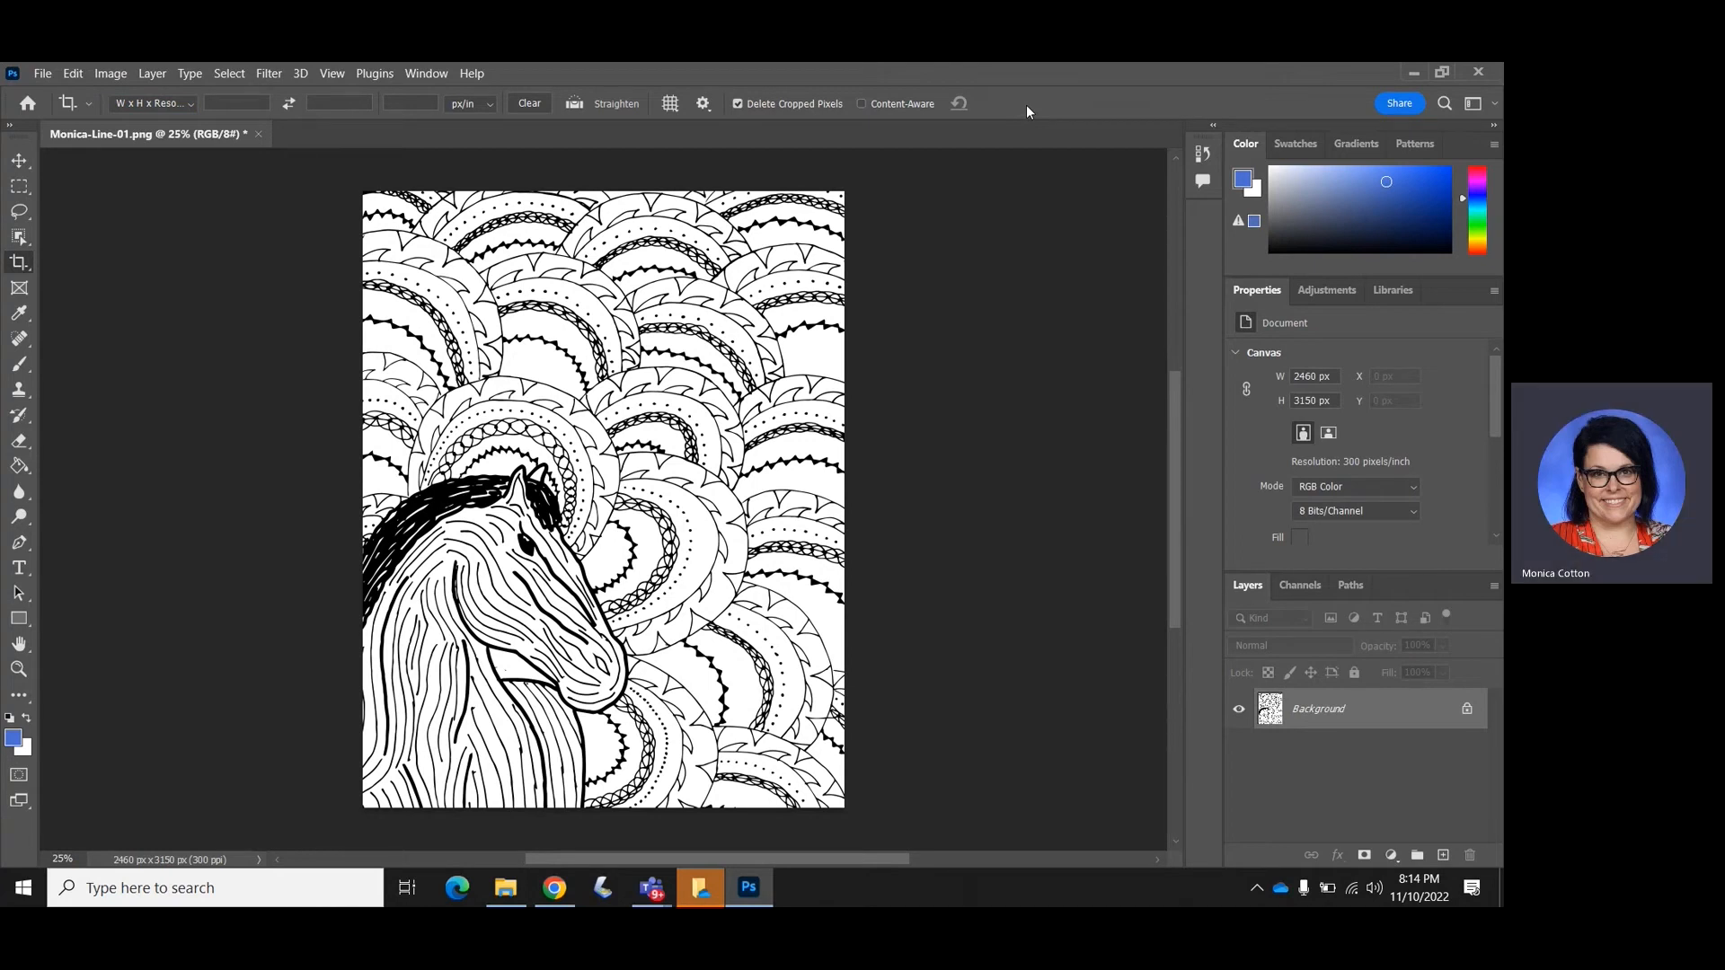
Examine the line work around the horse's head and background pattern up close, and return to the fitted page view
key(ctrl+plus)
key(ctrl+plus)
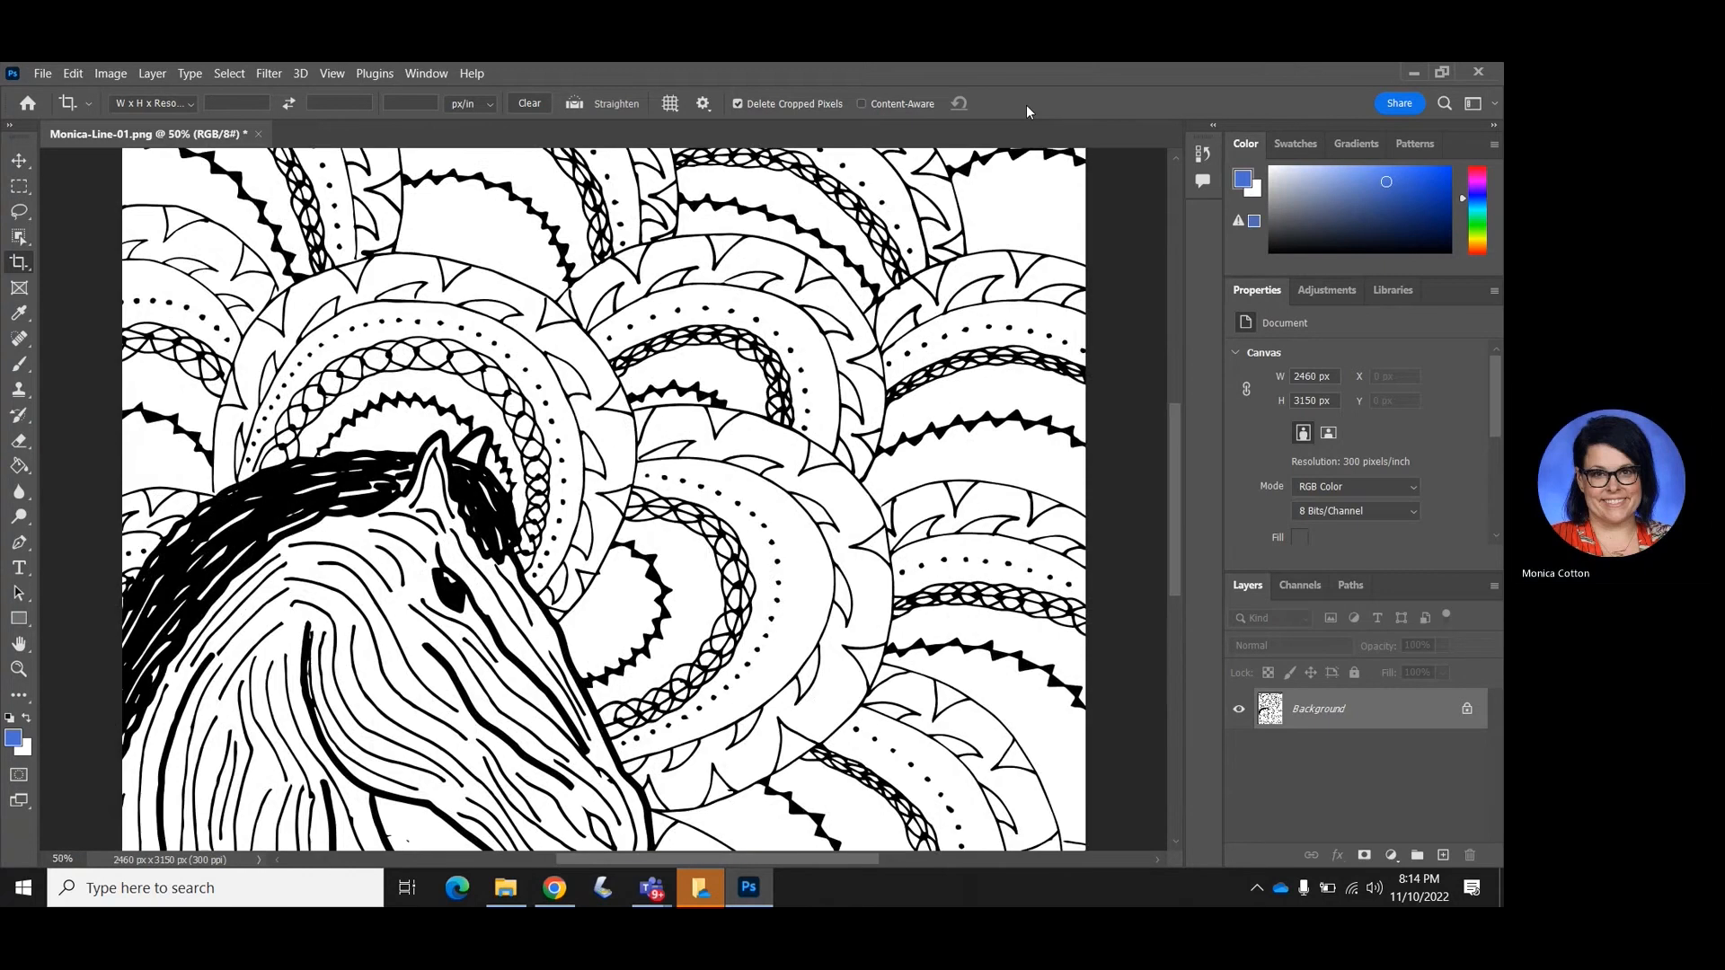
key(ctrl+plus)
key(ctrl+plus)
key(ctrl+plus)
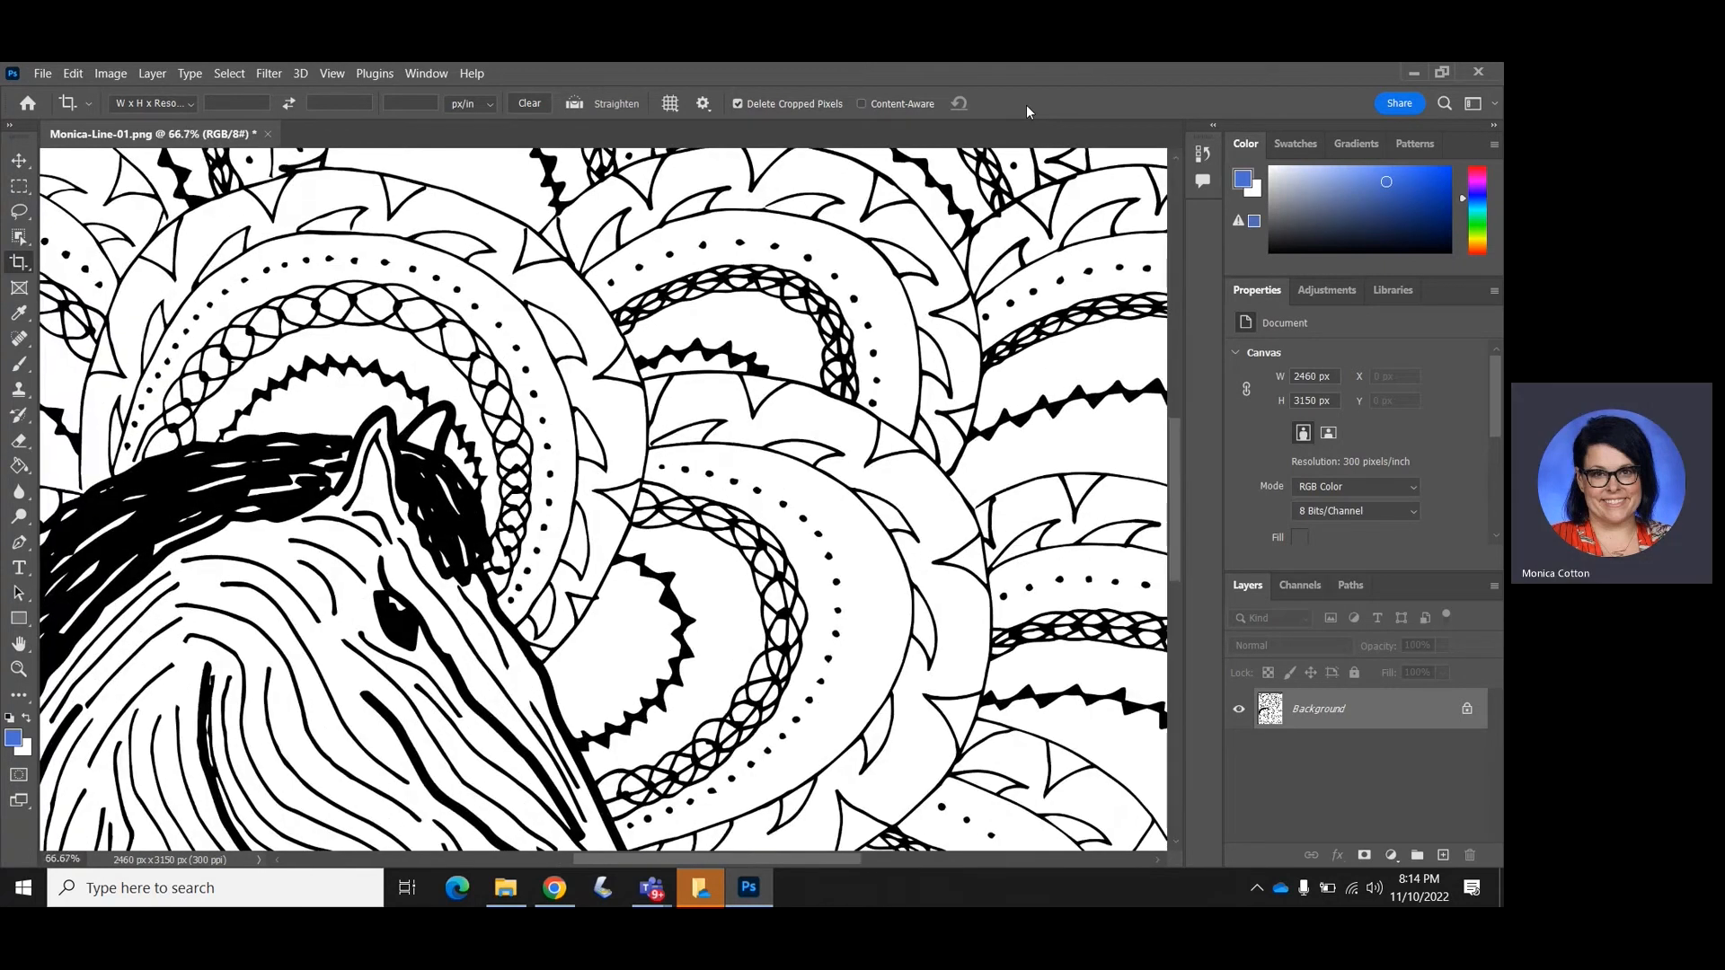
key(ctrl+minus)
key(ctrl+minus)
key(ctrl+minus)
key(ctrl+minus)
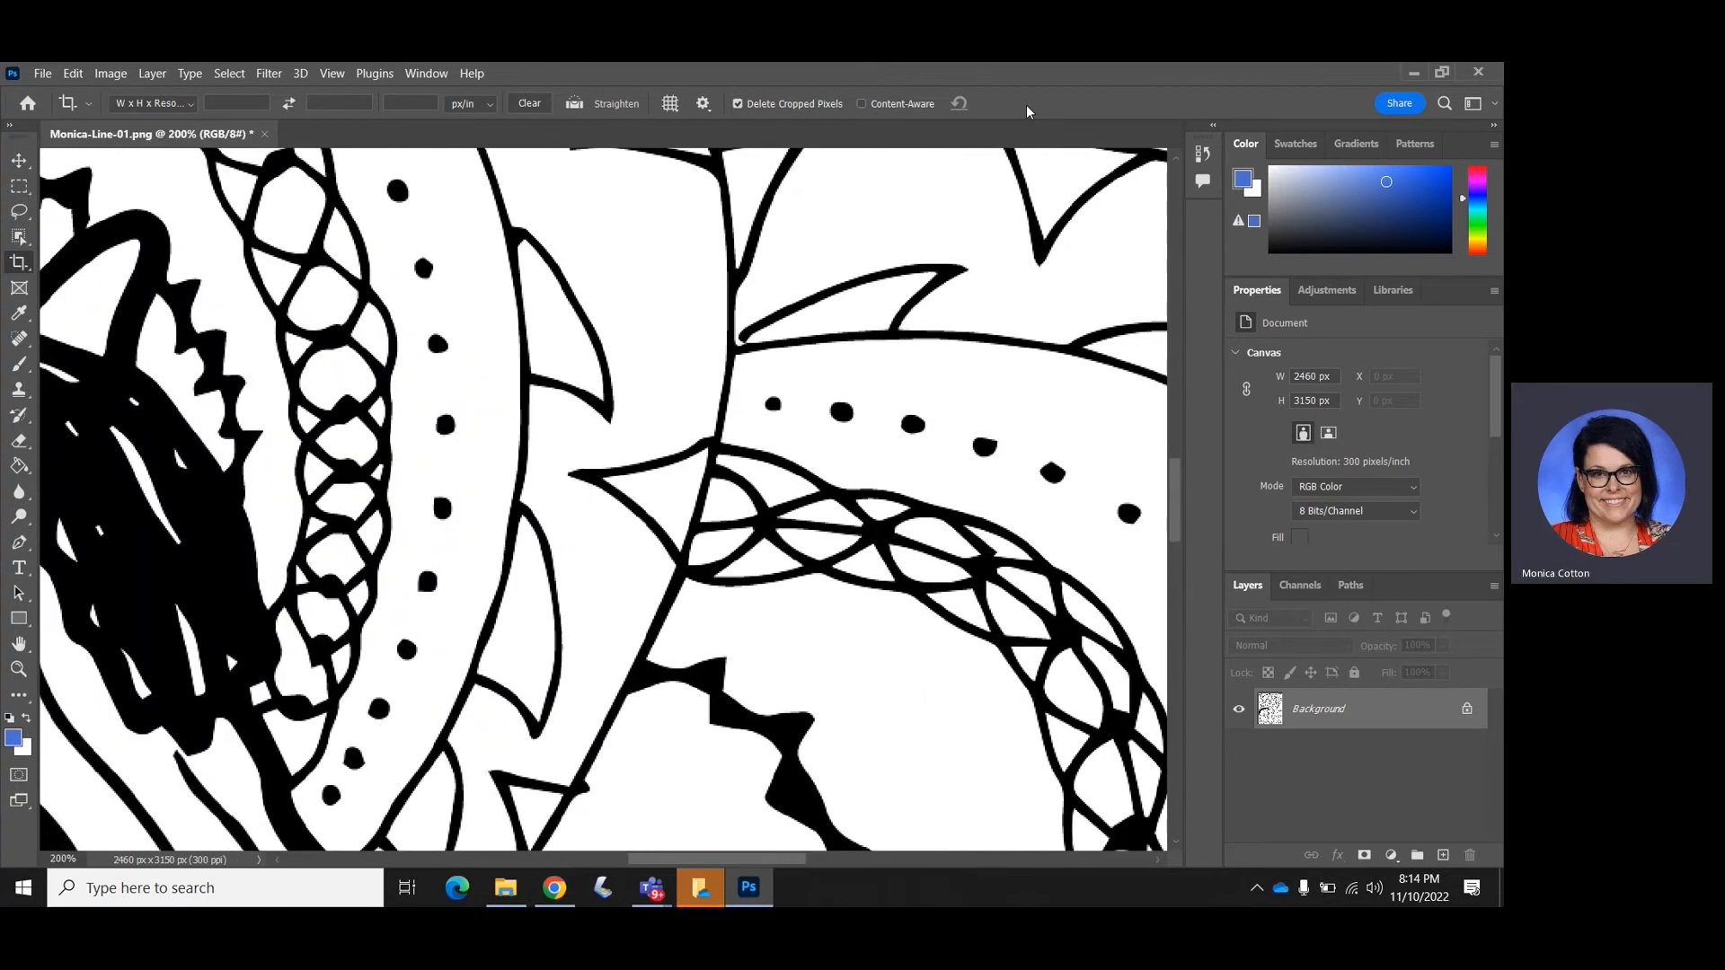
key(ctrl+minus)
key(ctrl+0)
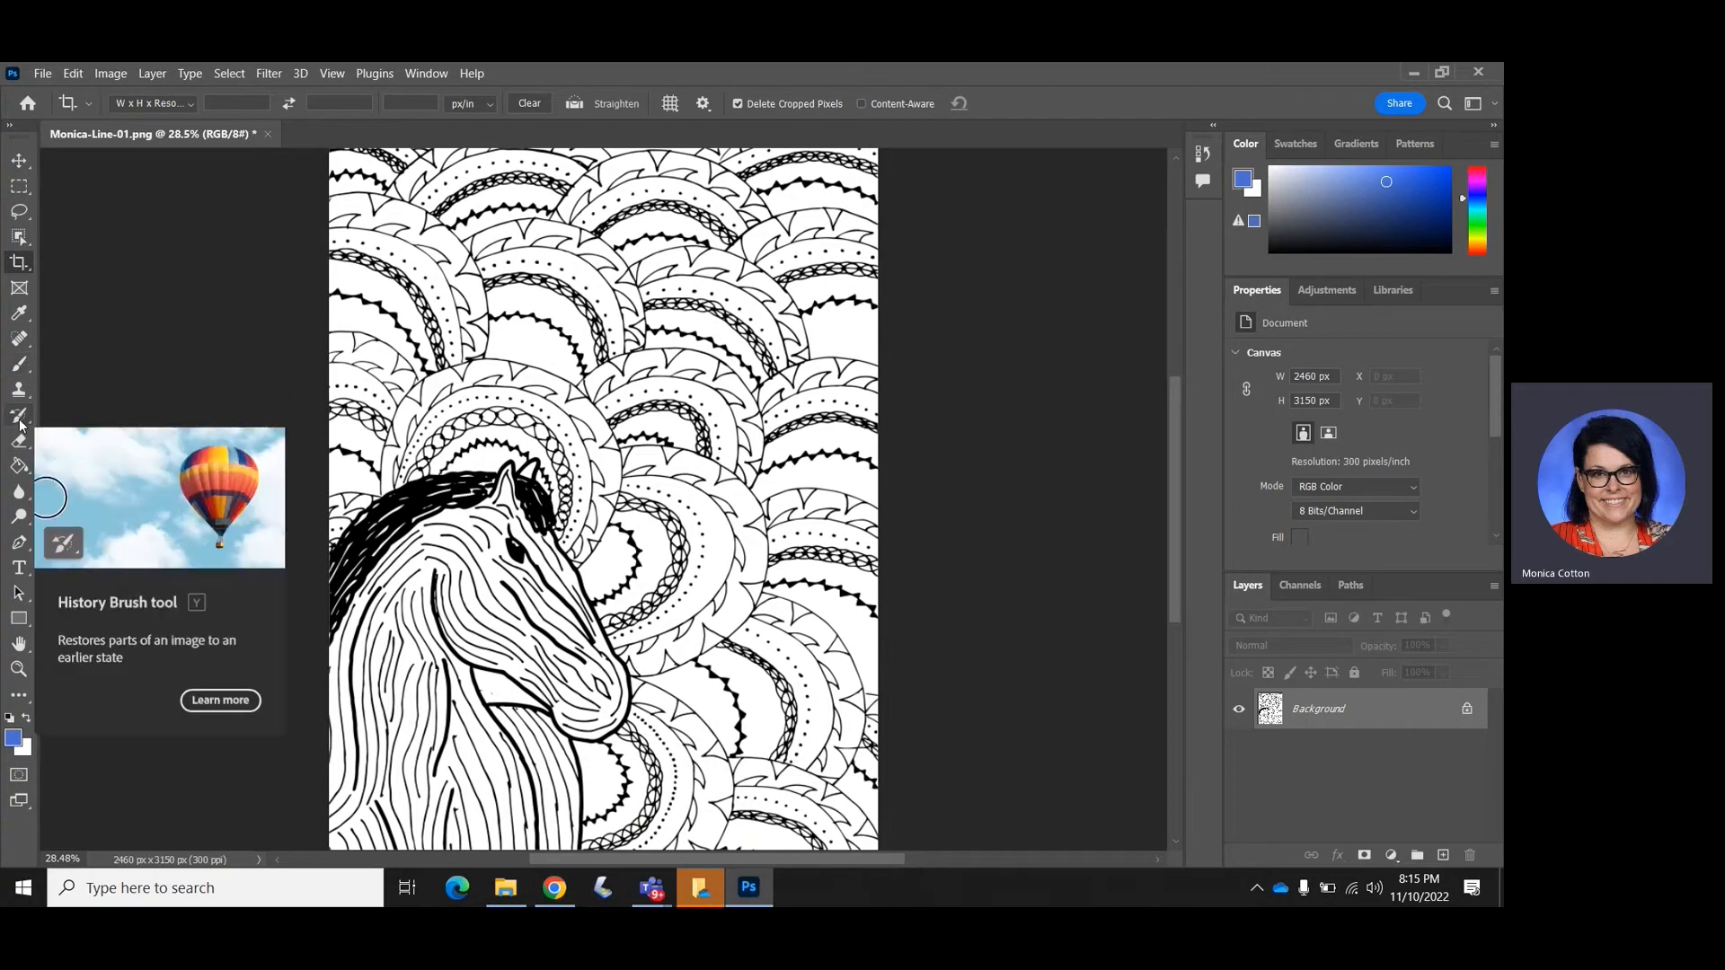
Switch through the Brush and Gradient tools to the Paint Bucket Tool
click(19, 364)
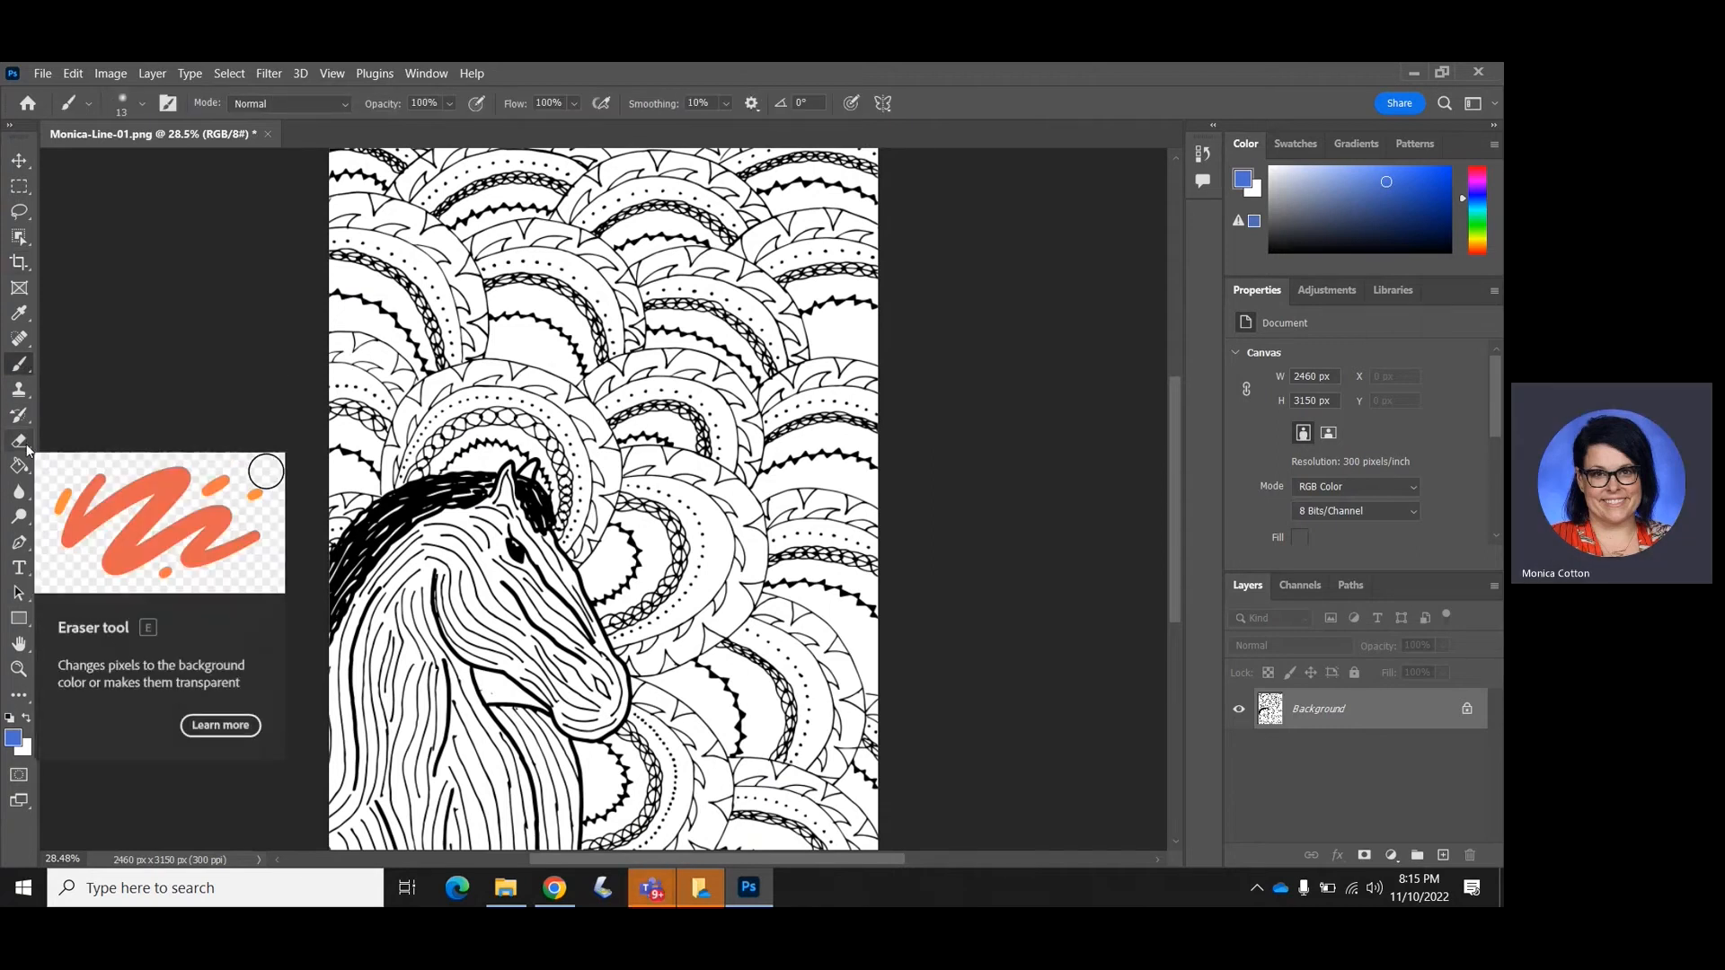
drag(24, 472, 59, 465)
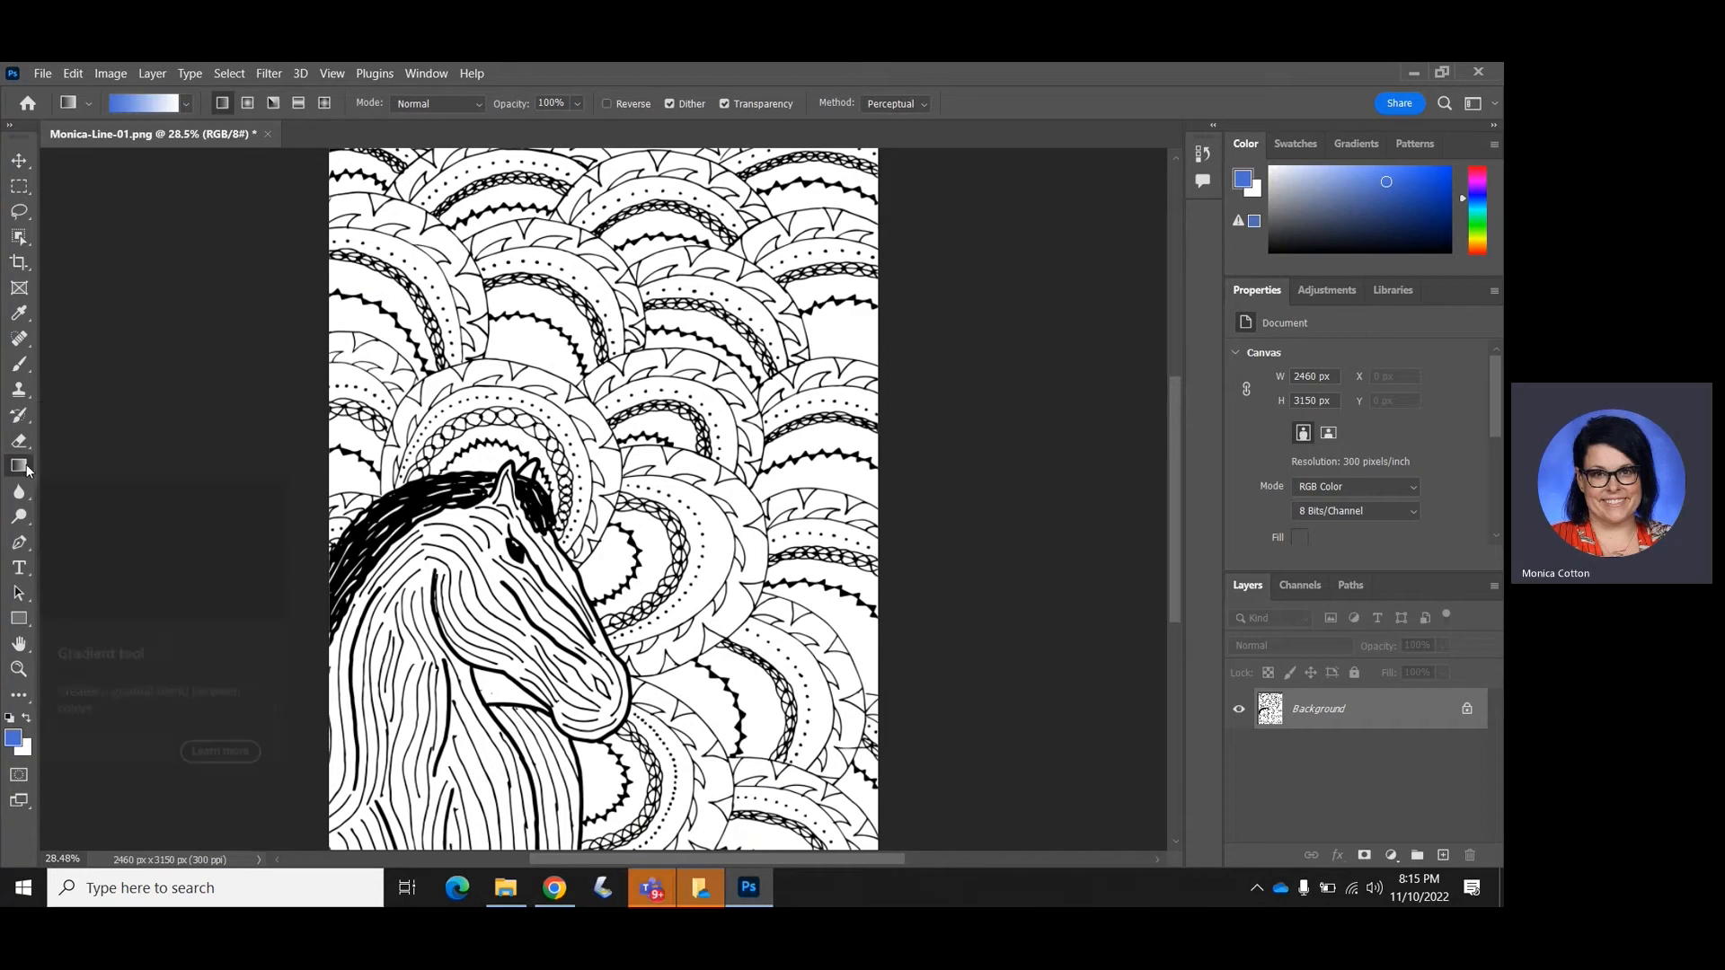
drag(23, 471, 25, 472)
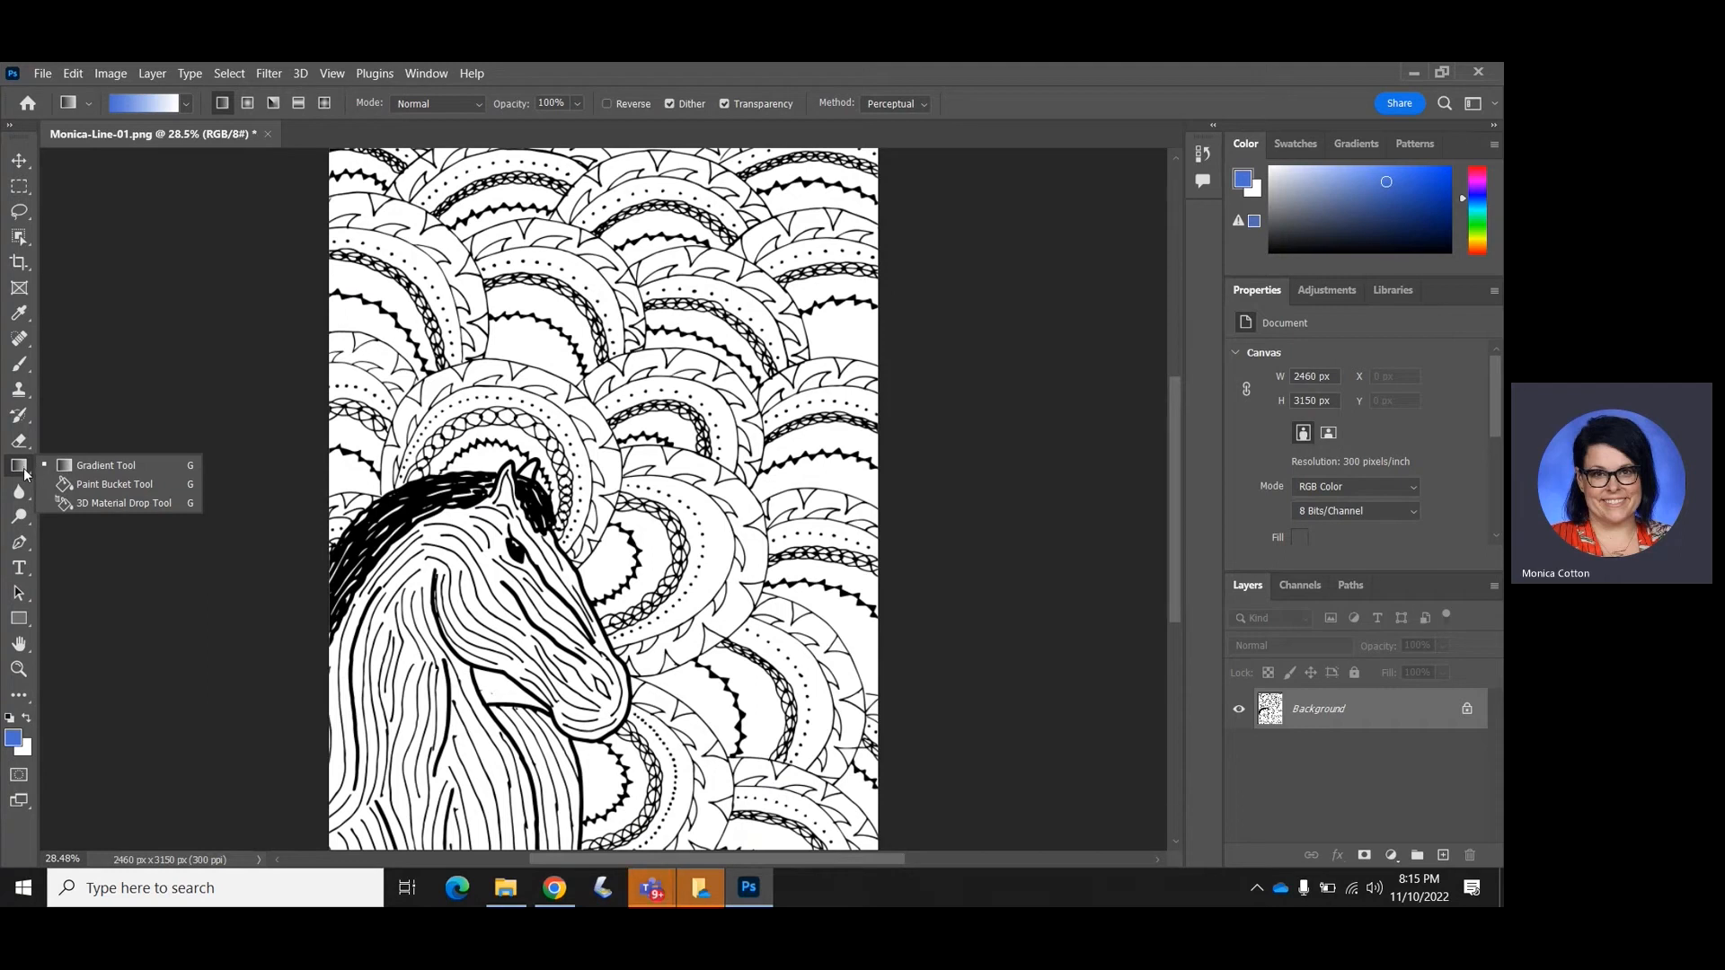
click(90, 486)
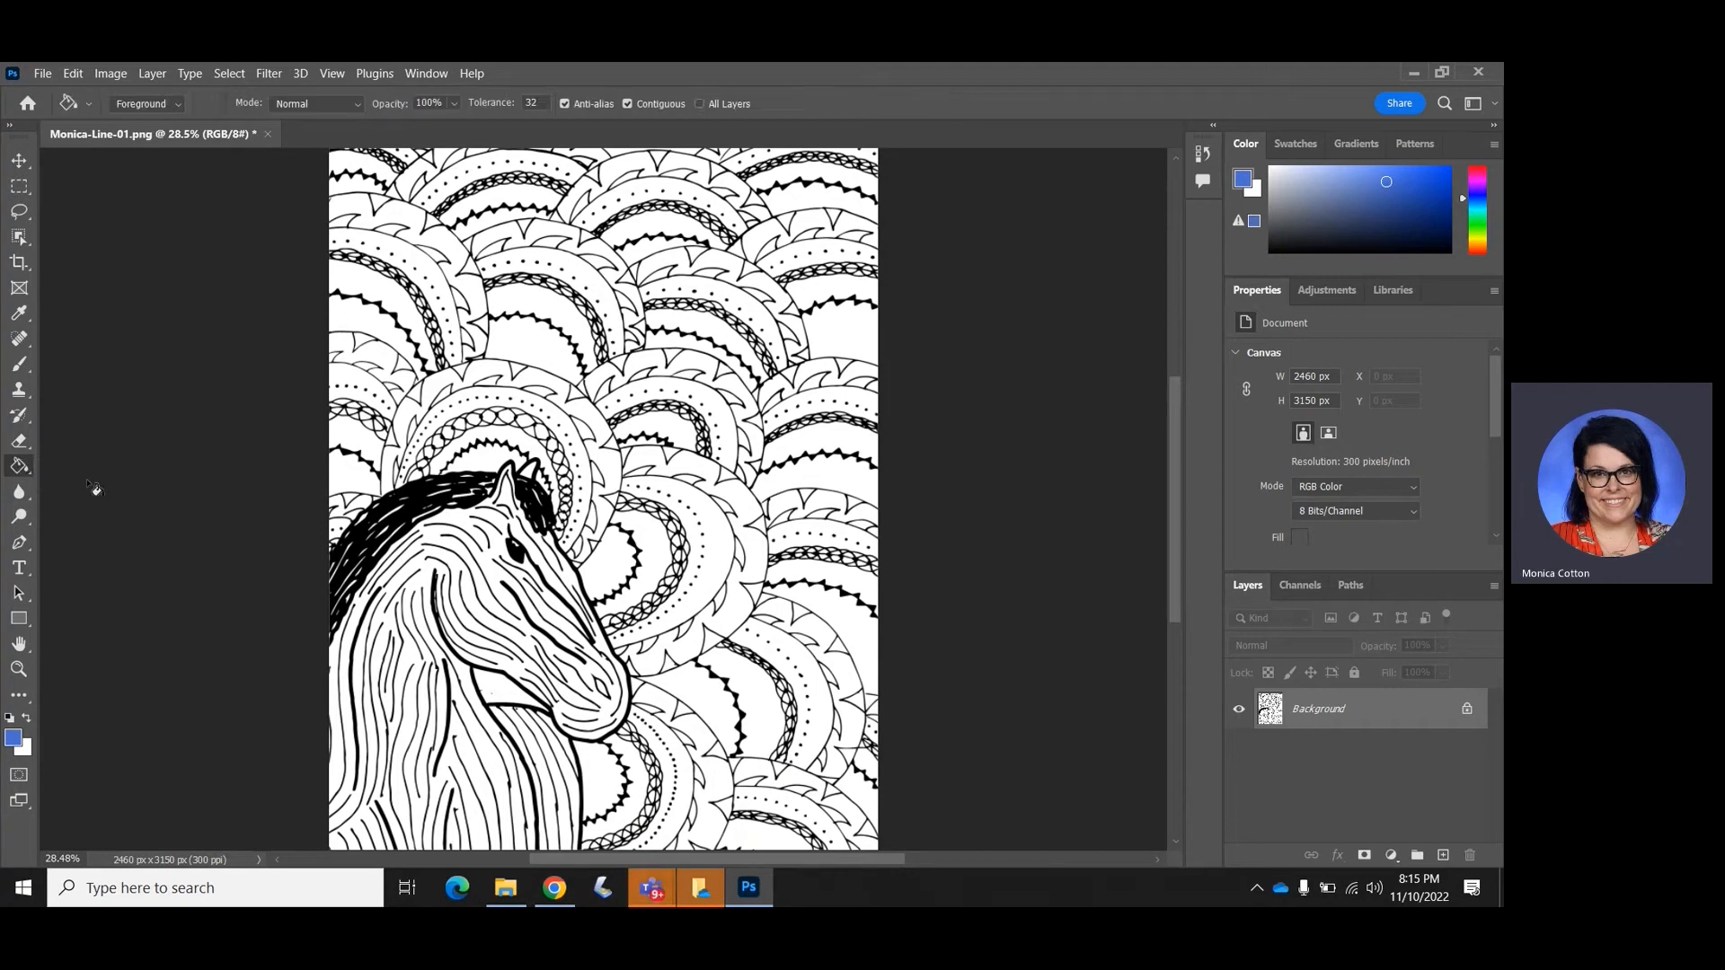
Search the built-in Discover help for "paint bucket" and close the results
click(1445, 106)
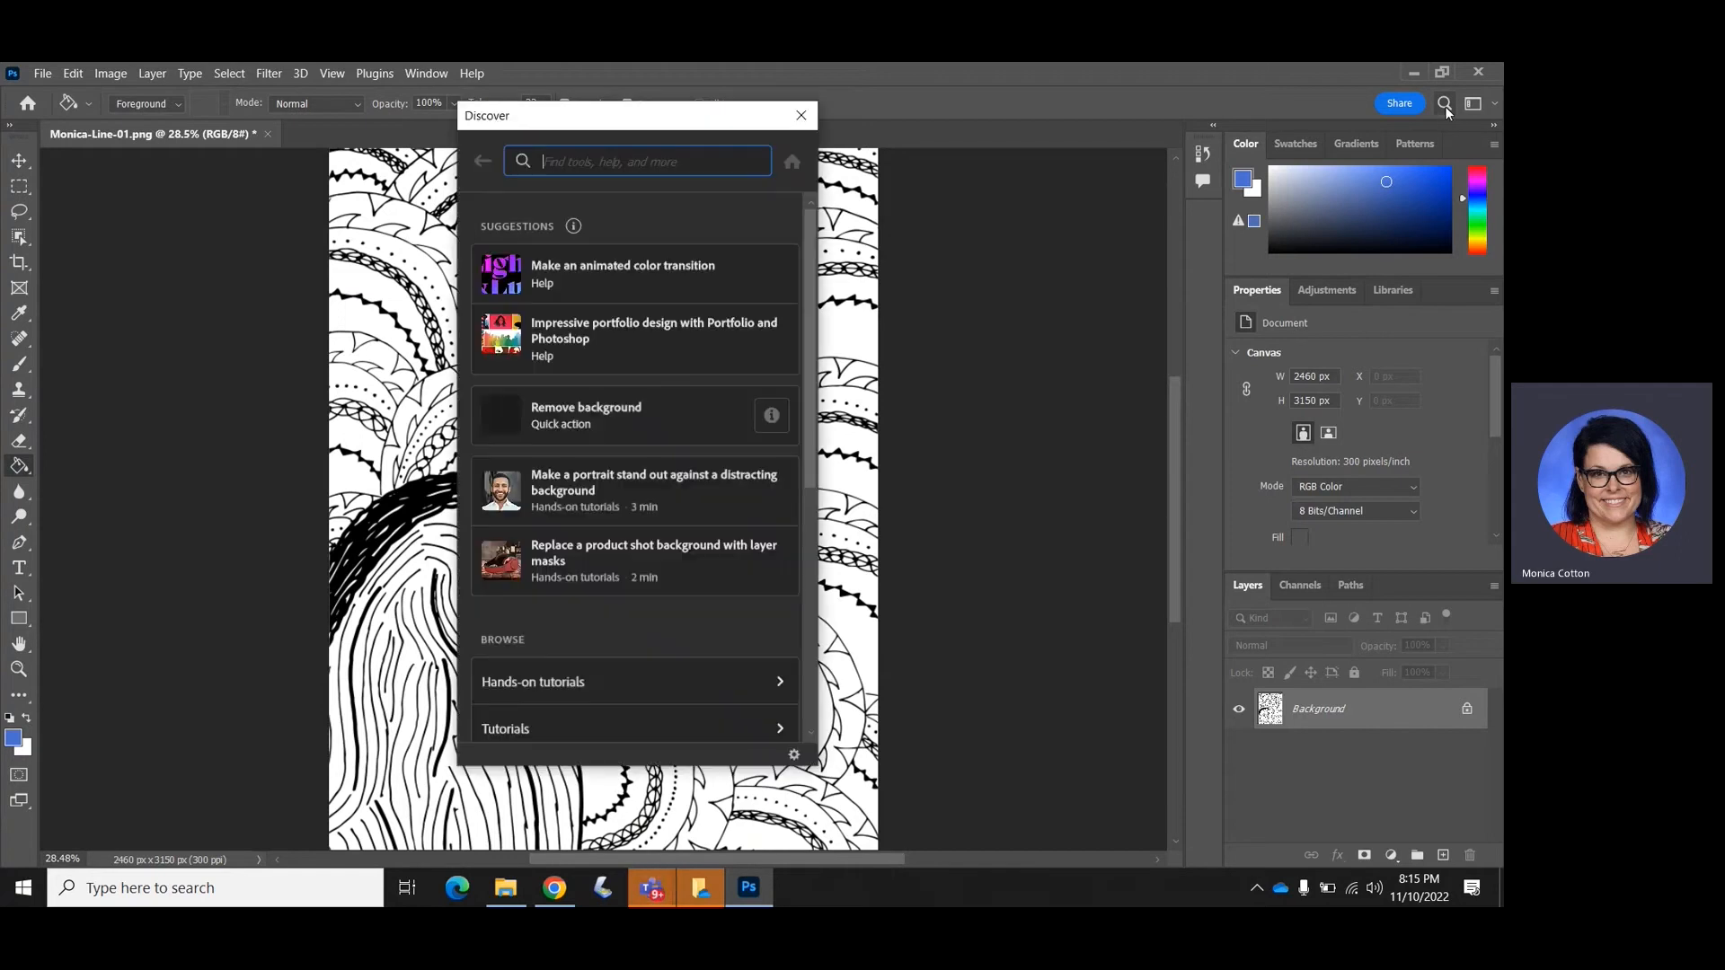
text(paint )
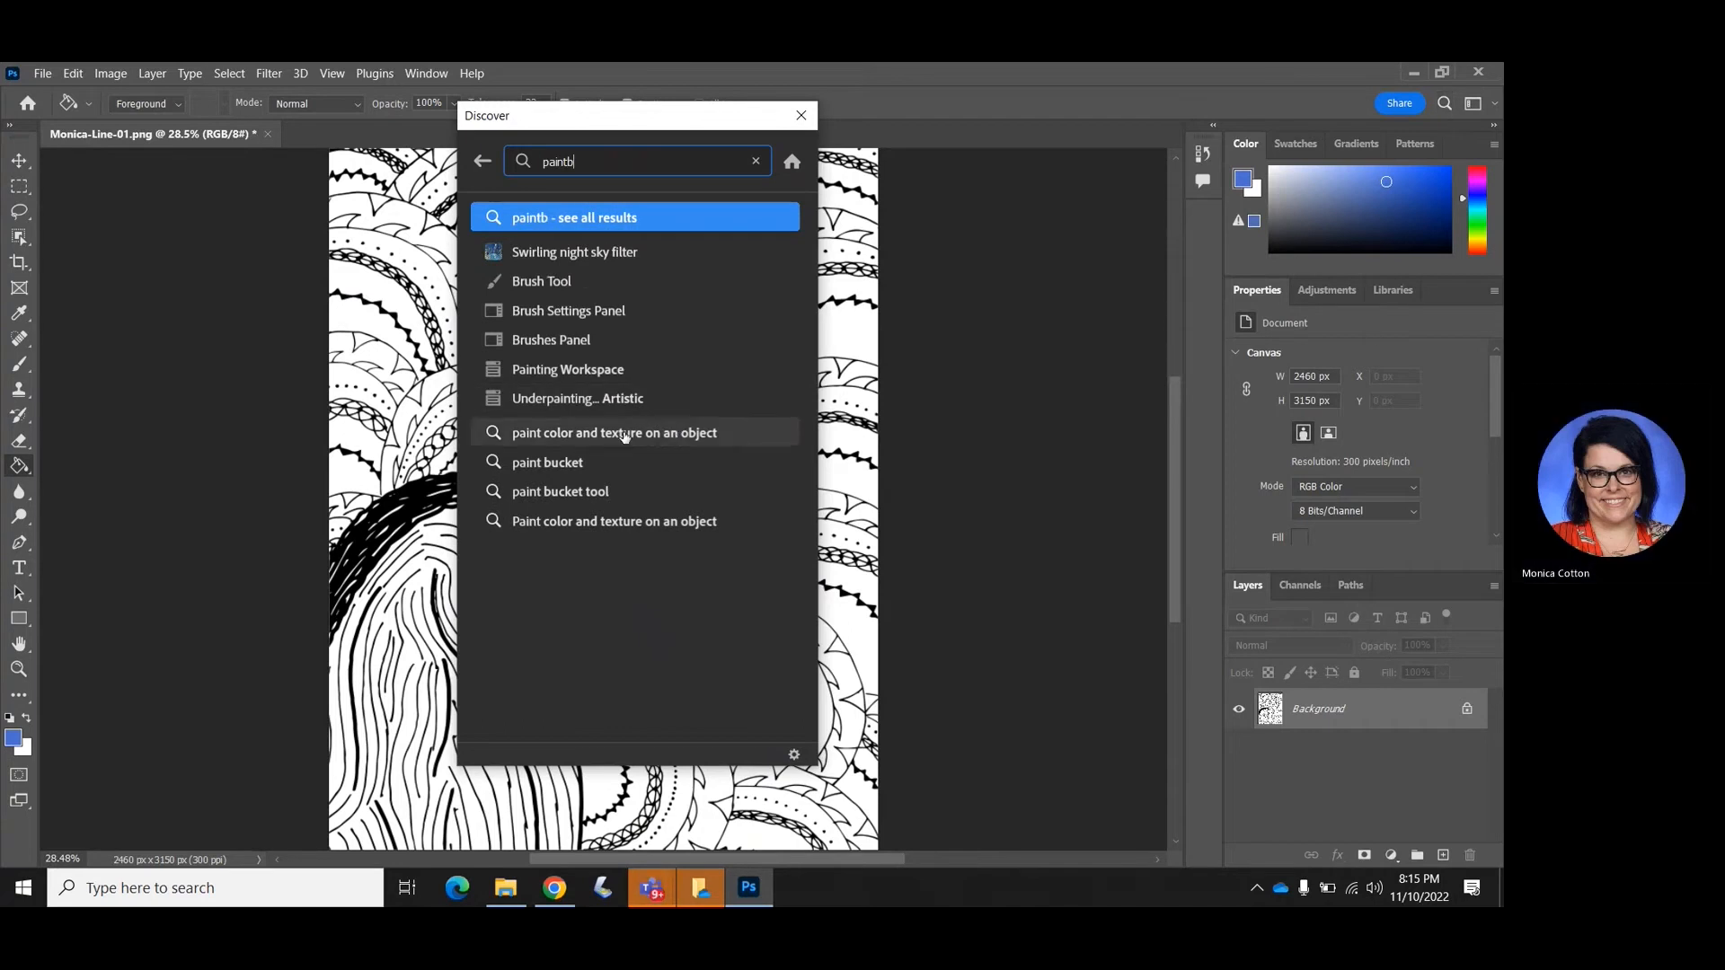
text(b)
click(550, 463)
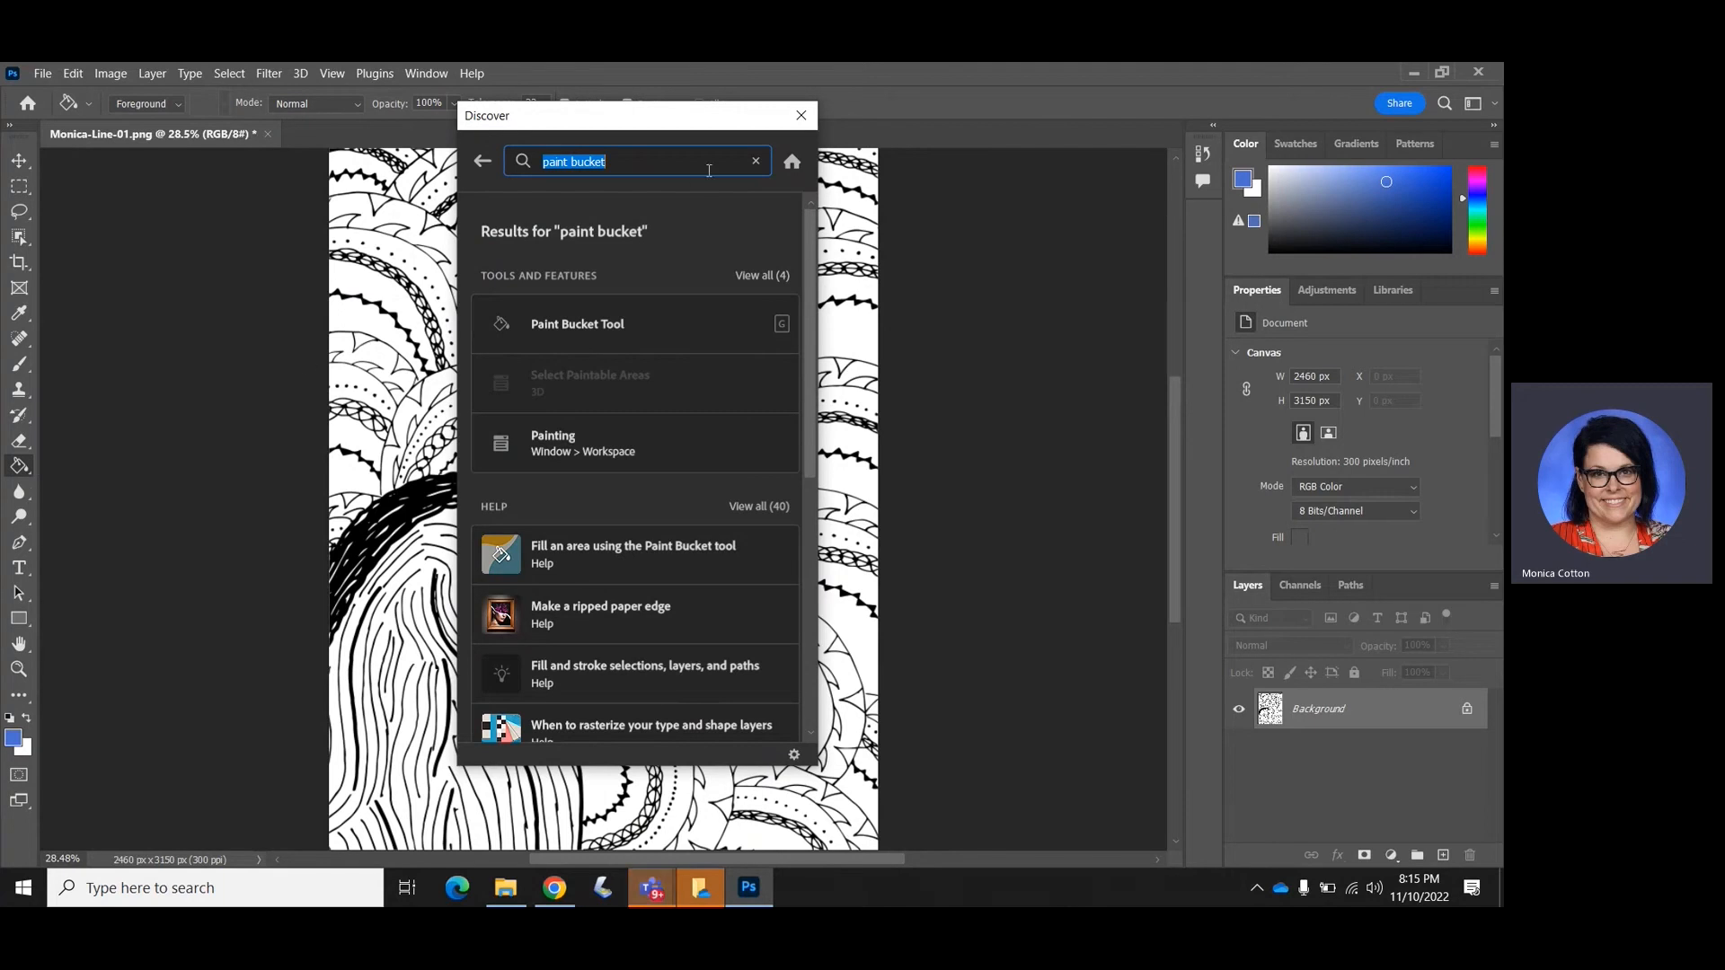
click(801, 115)
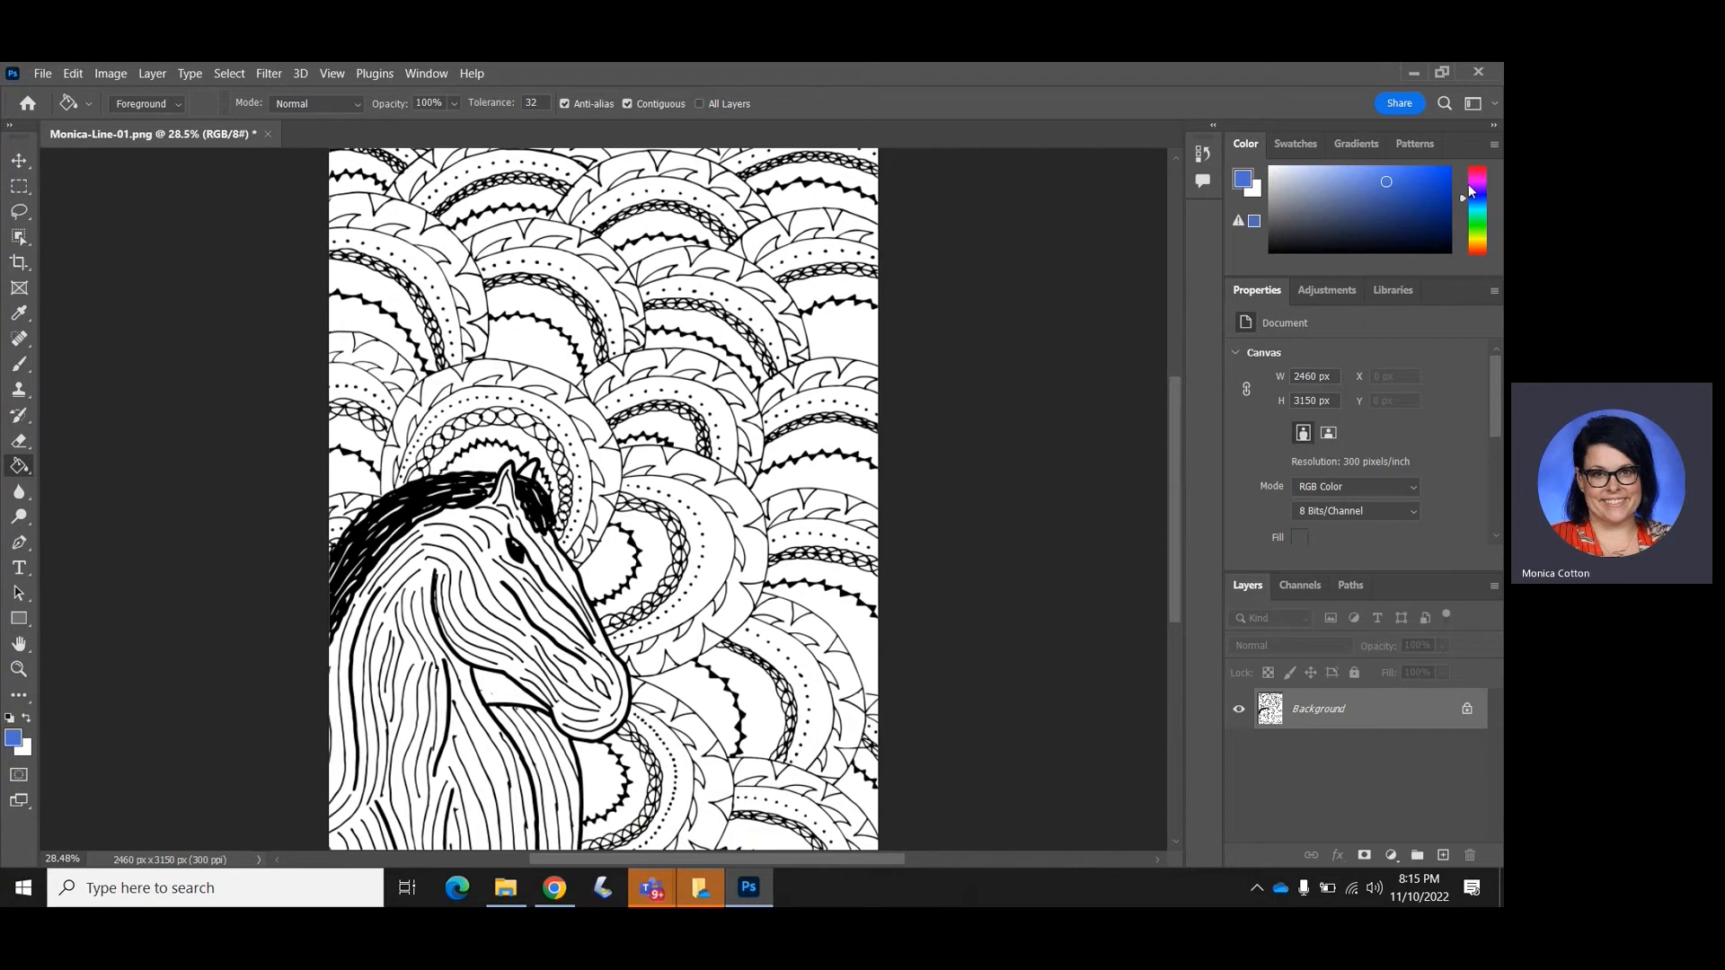
Set the foreground color to a medium green
drag(1477, 195, 1477, 225)
click(1405, 203)
click(1407, 191)
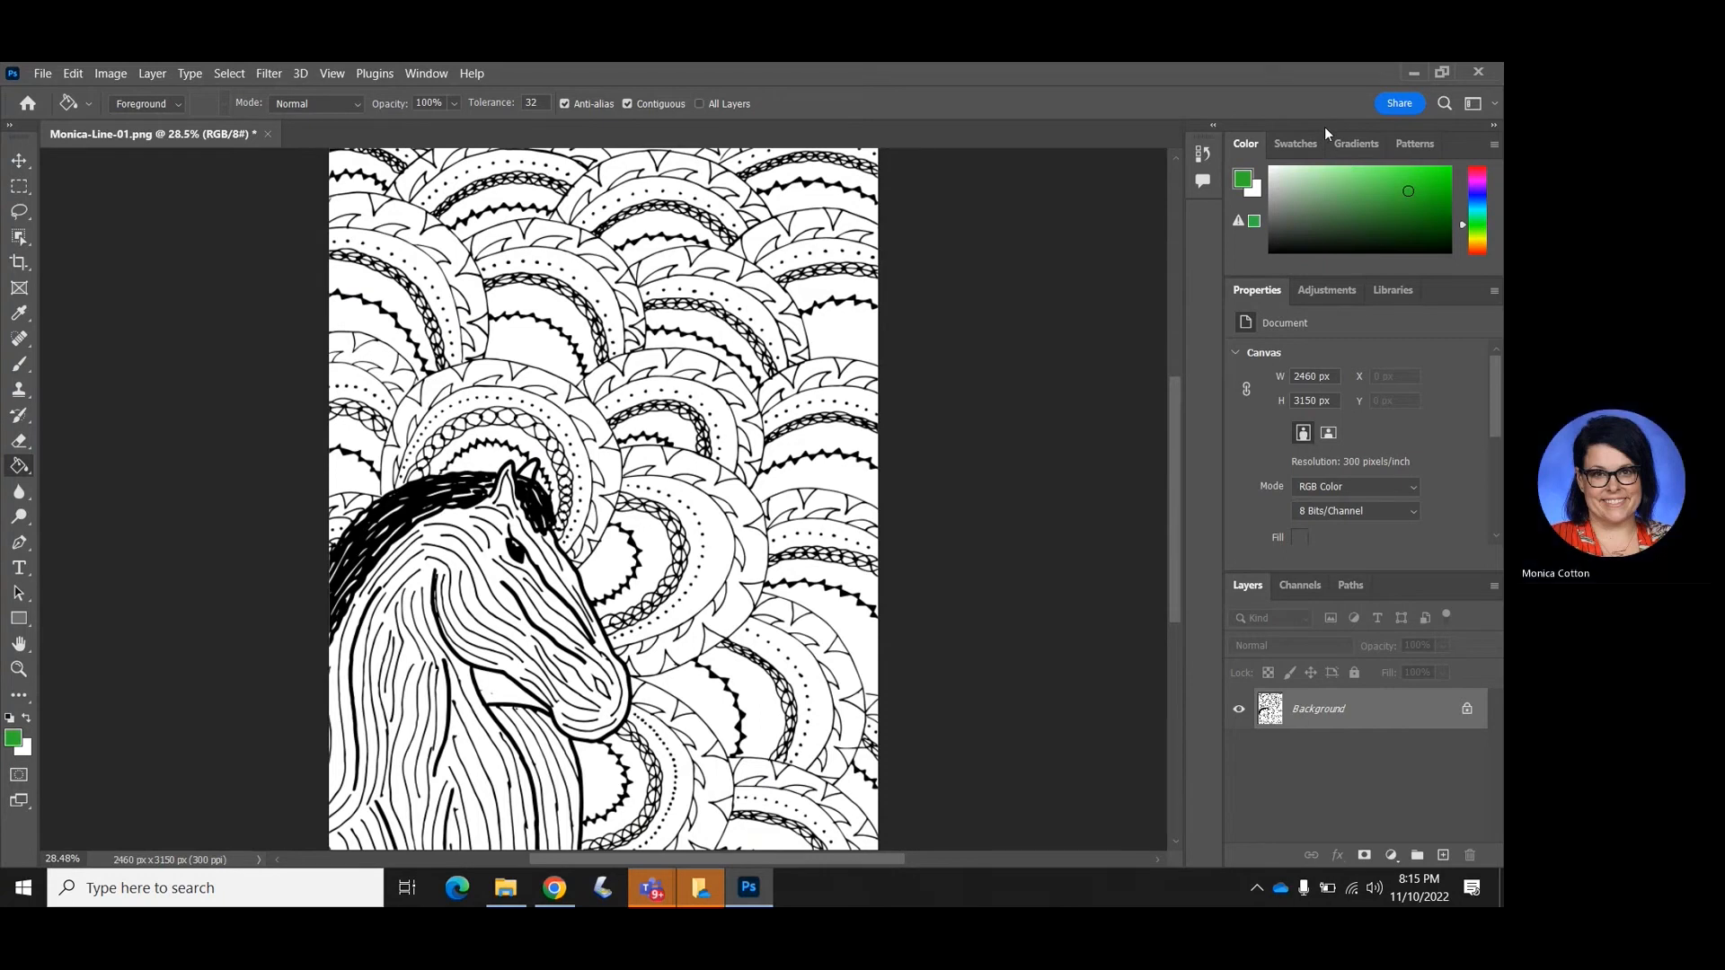
Switch to Chrome and search Google for "color palette nature" in a new tab
click(554, 888)
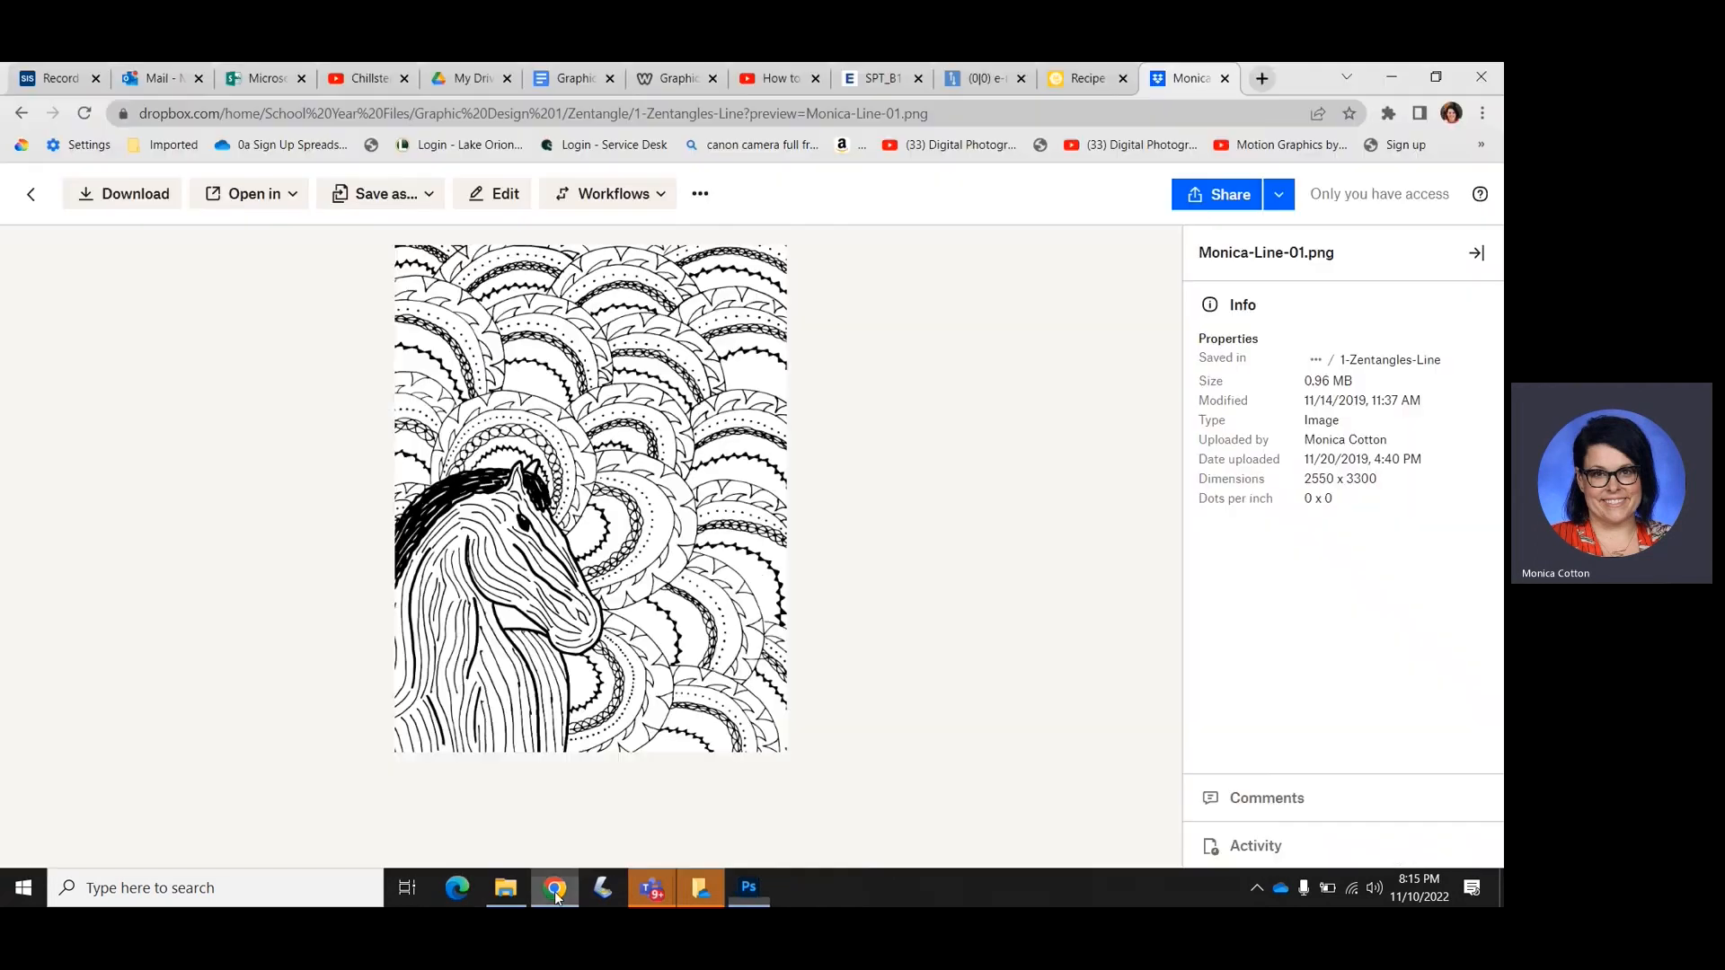
click(1261, 79)
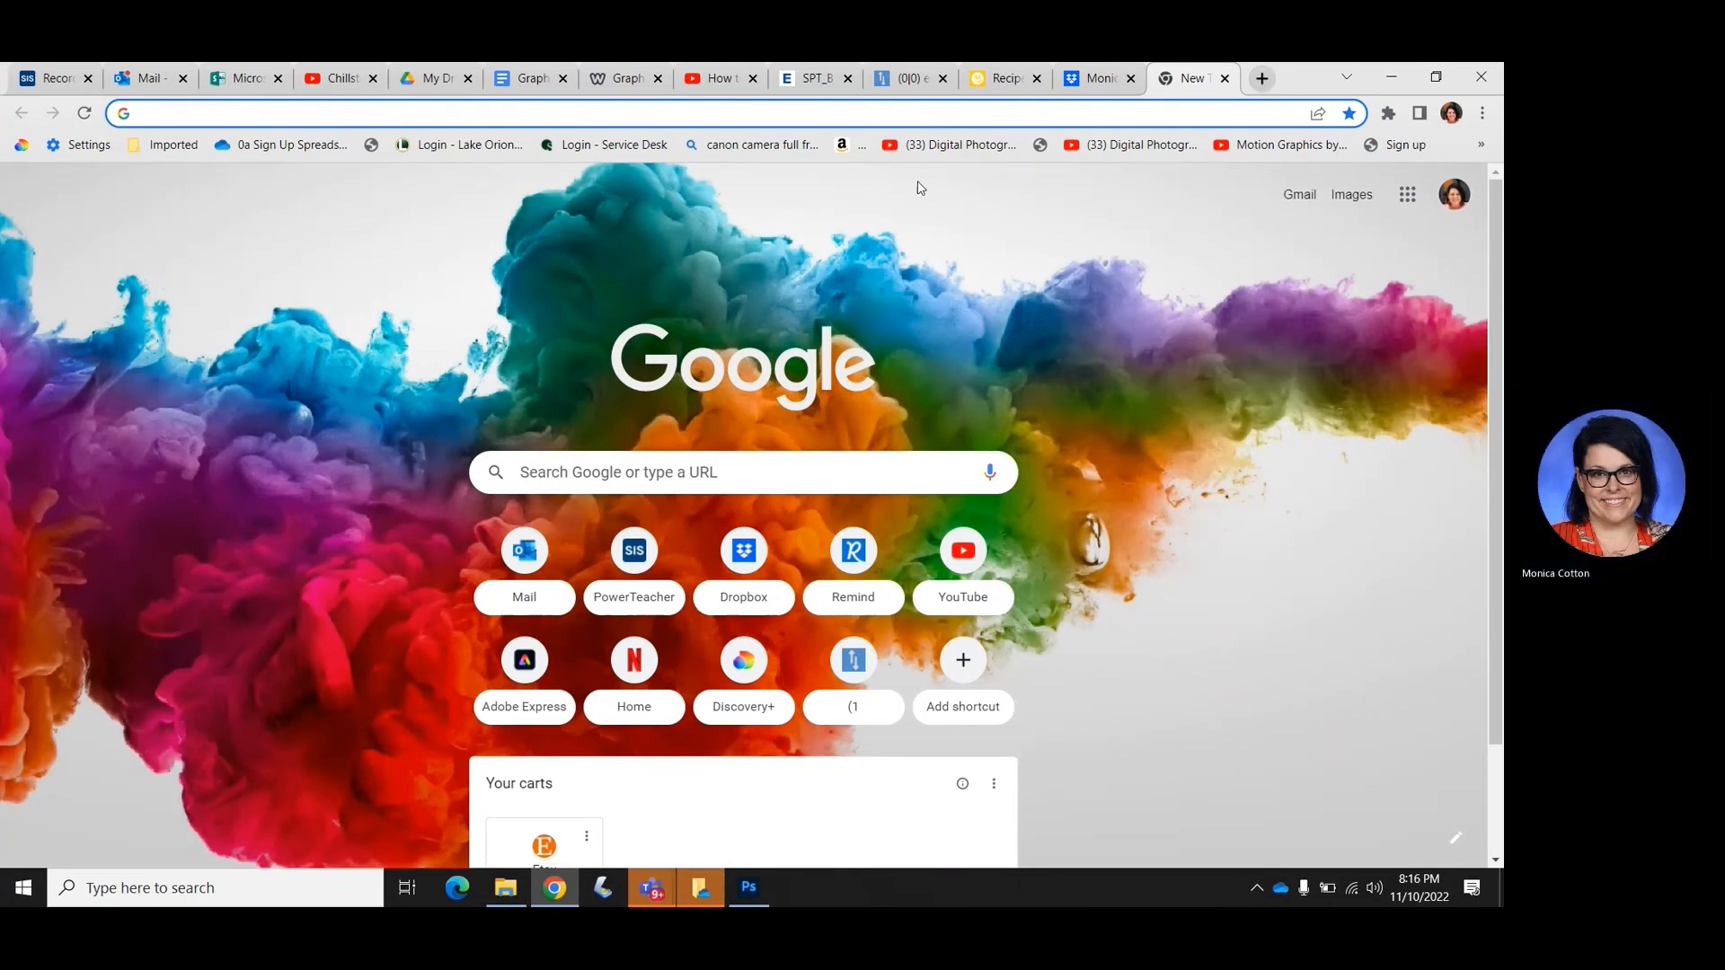
right_click(674, 460)
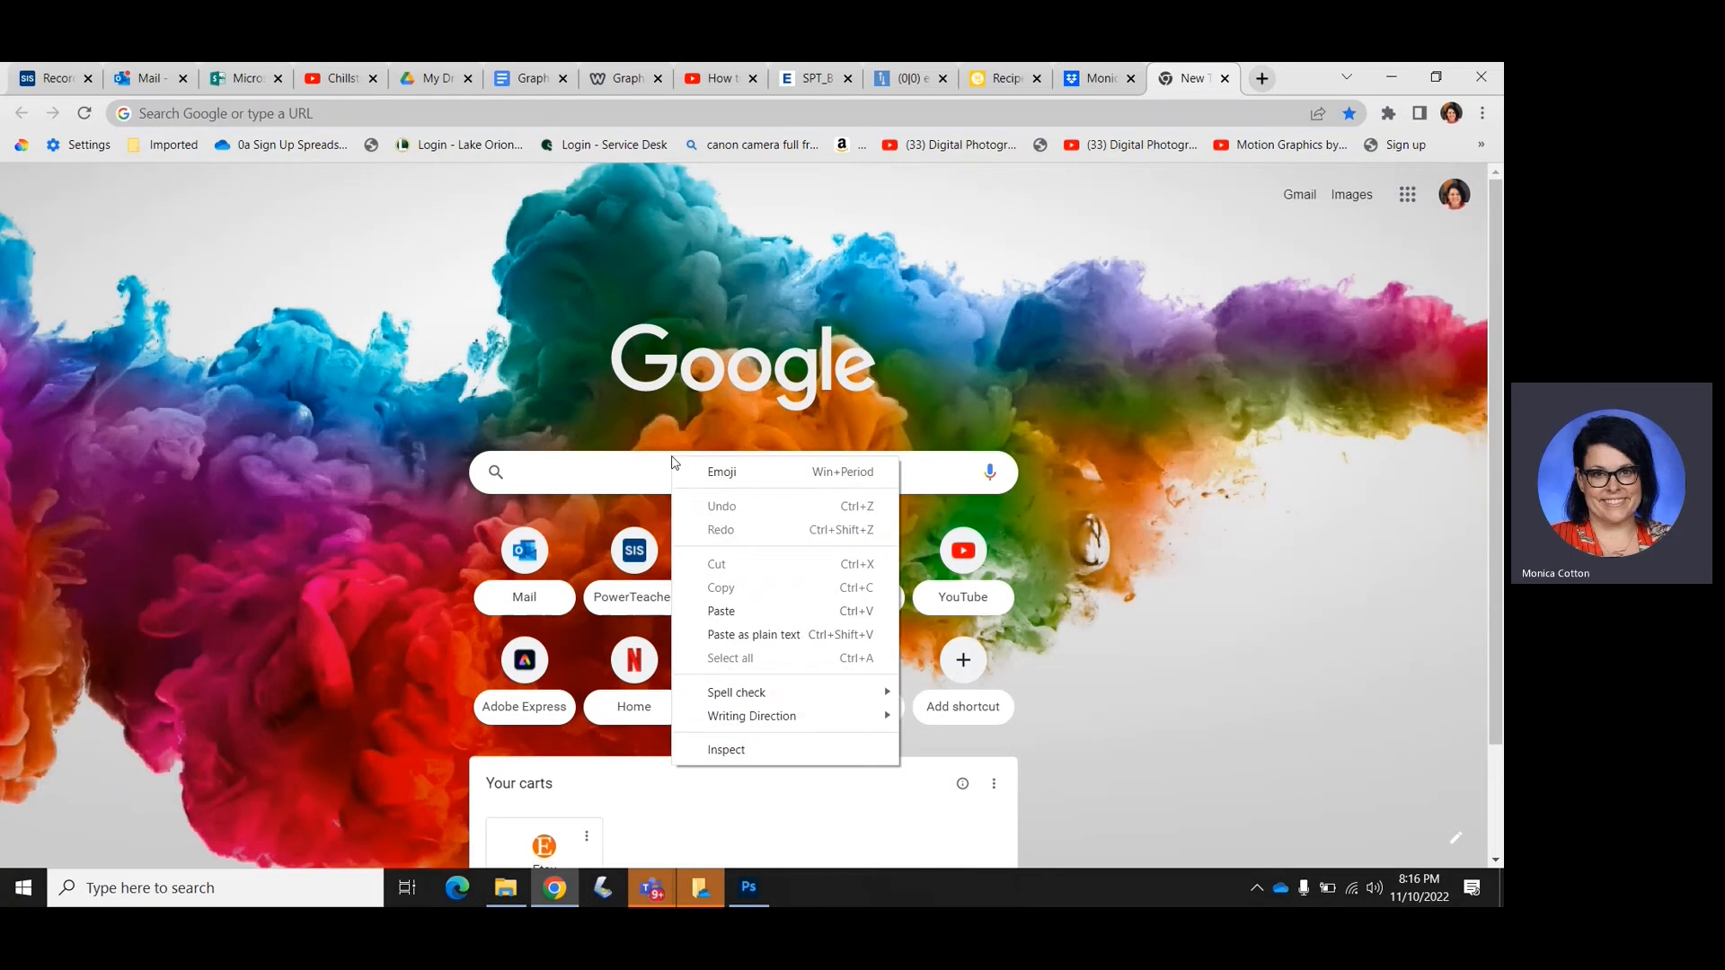
click(613, 461)
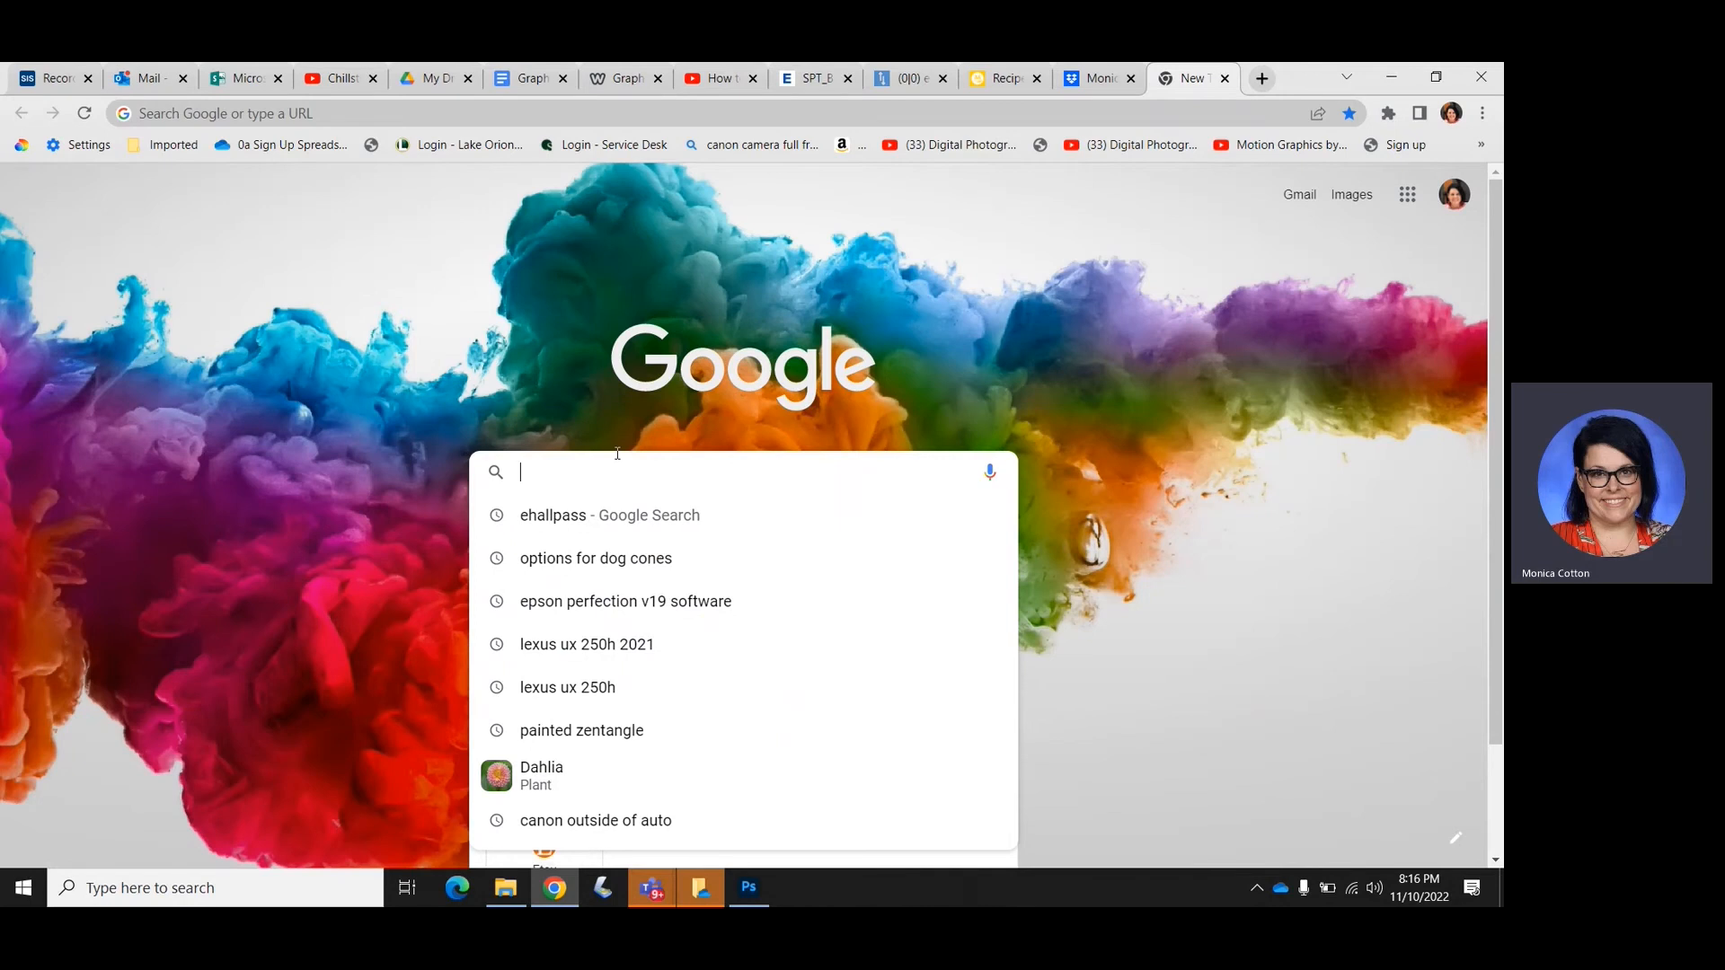
text(color)
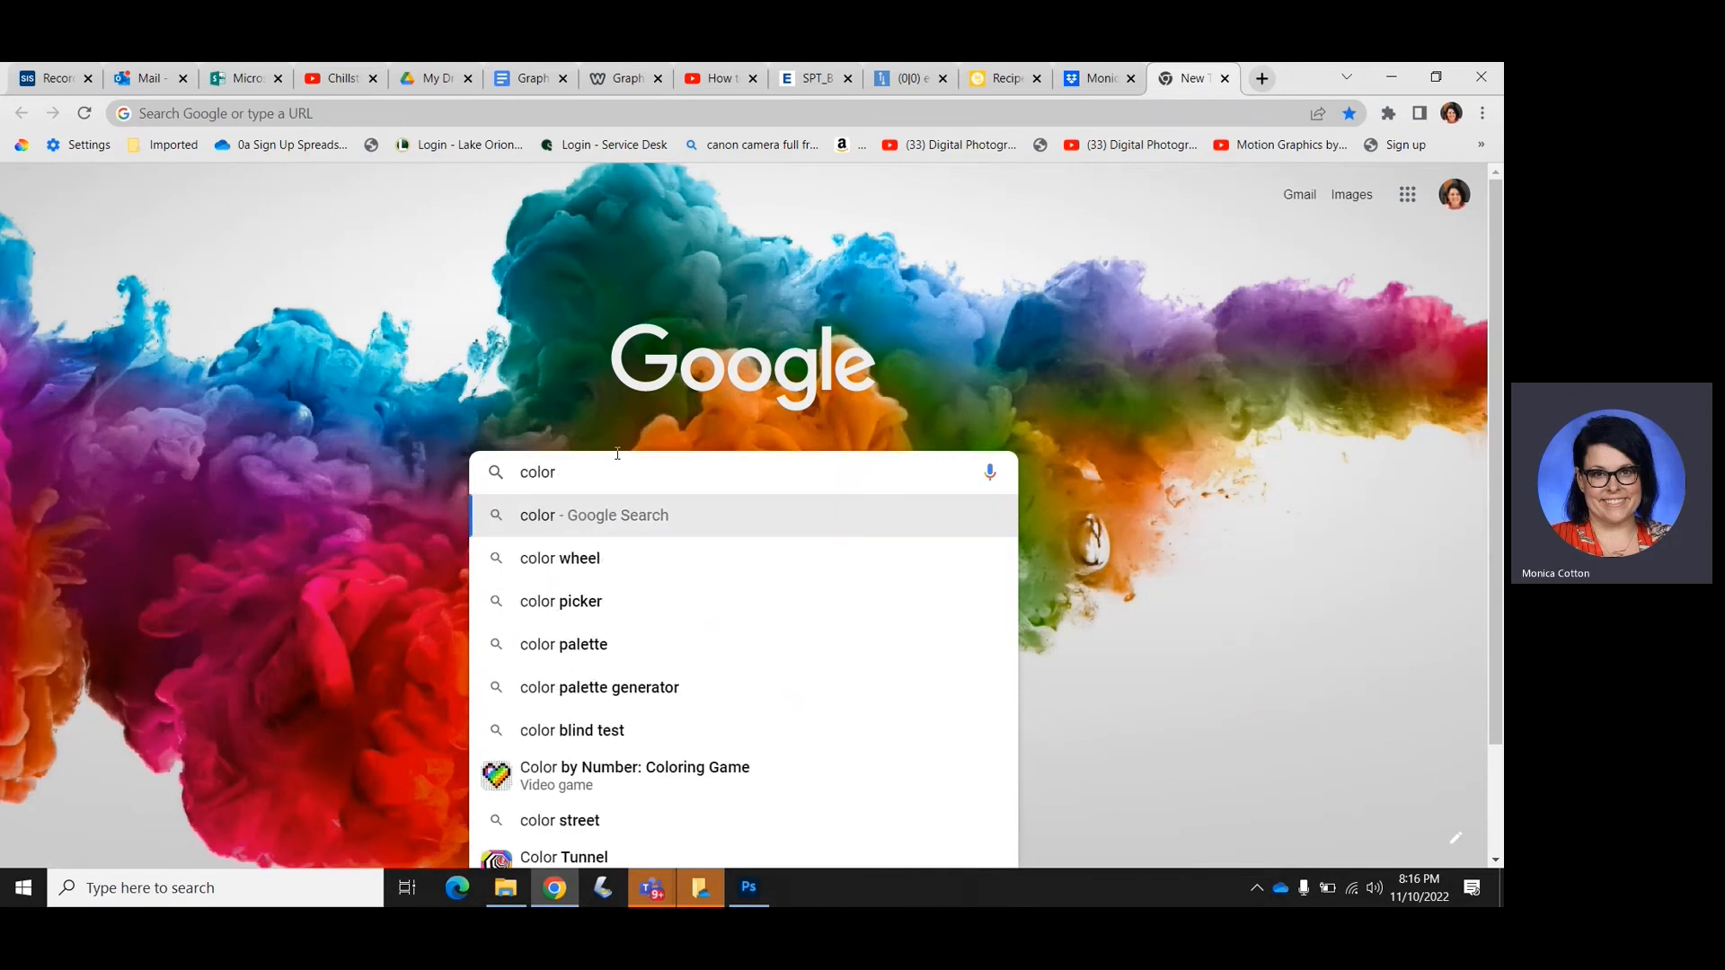
text(pa)
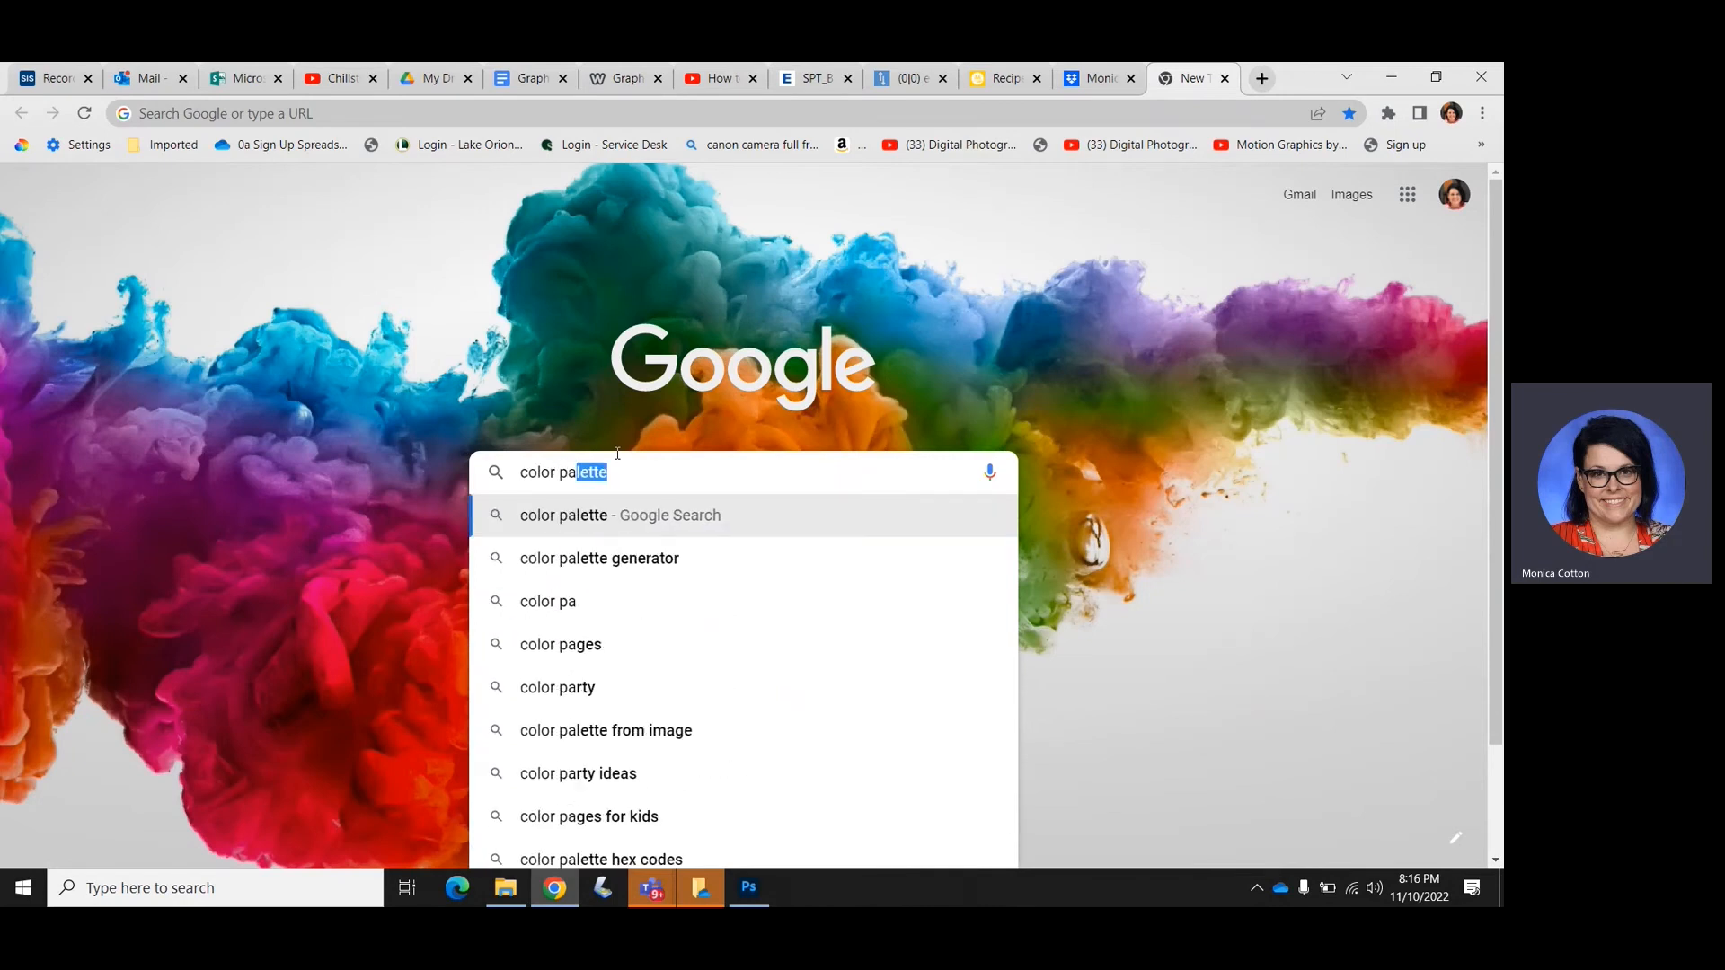
key(Tab)
click(631, 468)
text(c)
key(BackSpace)
text(natu)
key(Return)
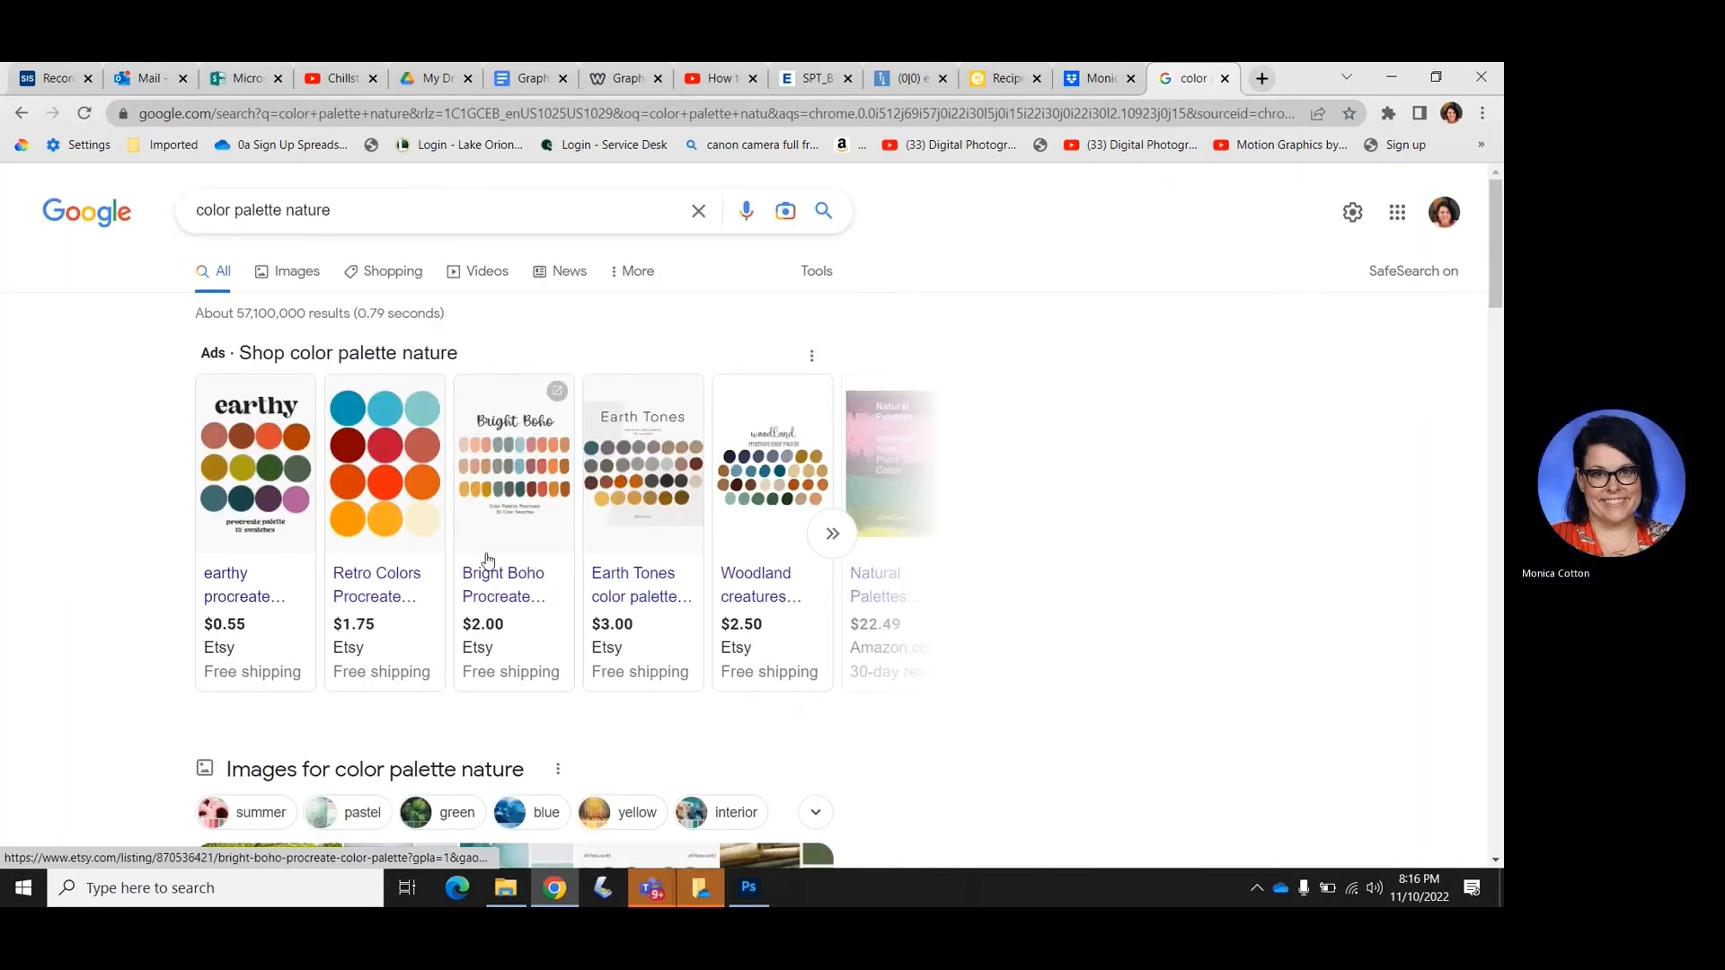
Browse the nature palette image results and open the pink-and-blue bird color palette preview
scroll(444, 539, down, 5)
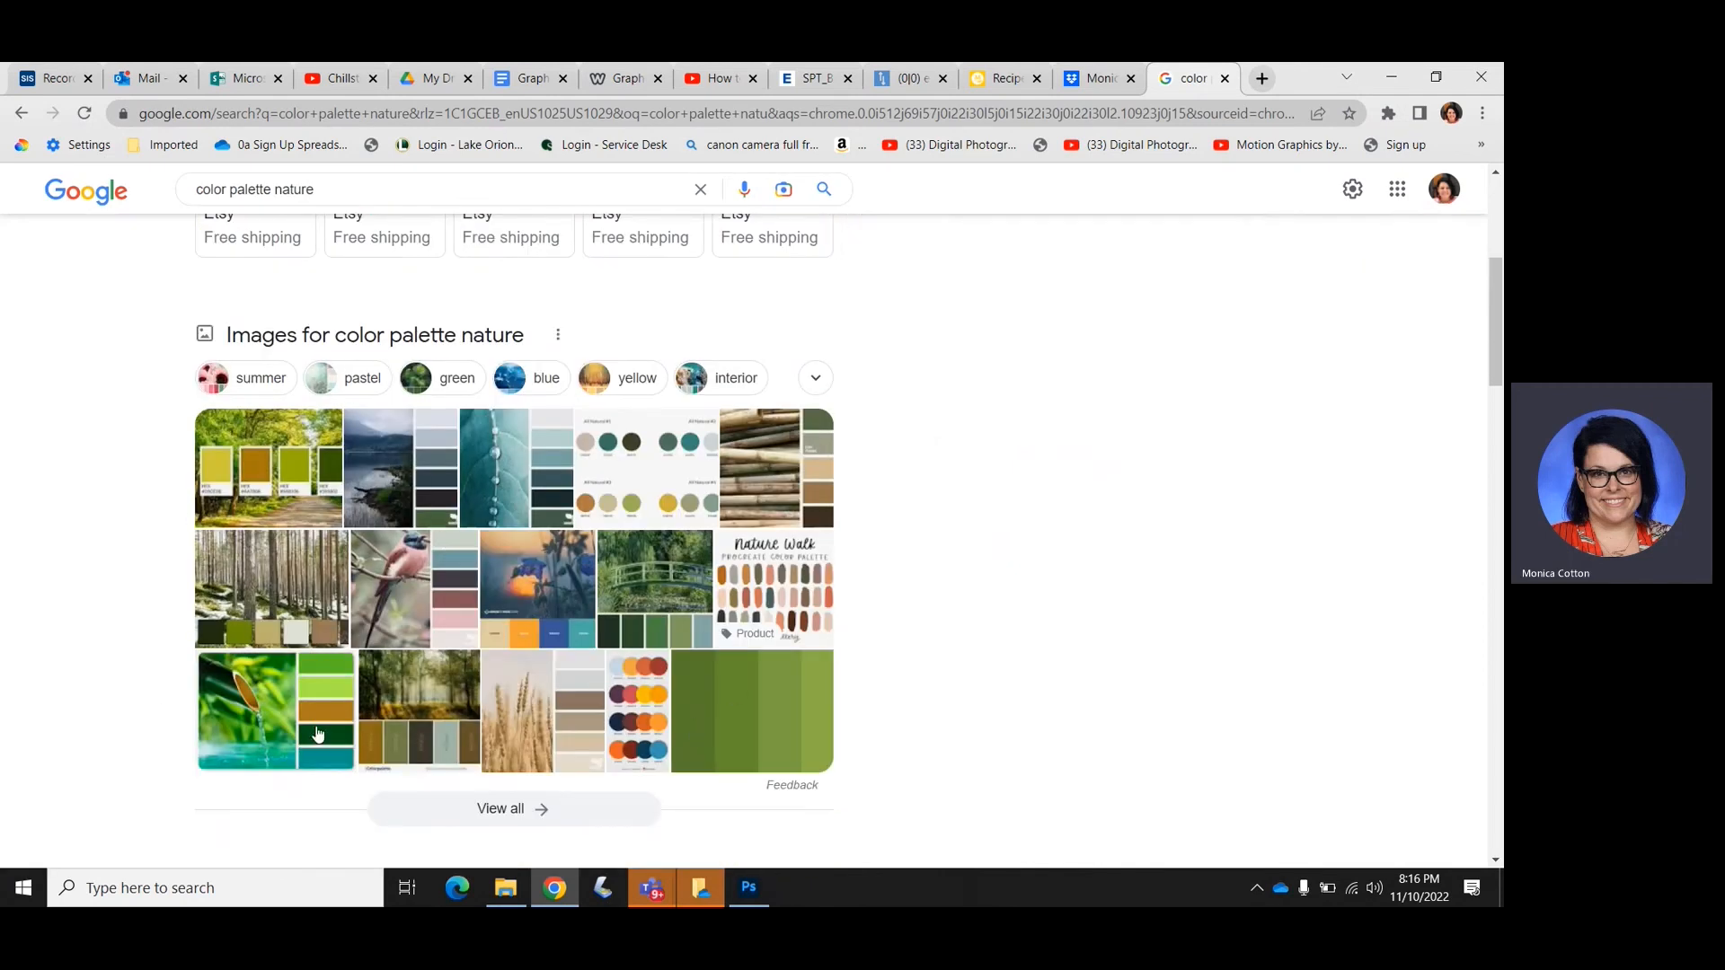
scroll(323, 341, up, 3)
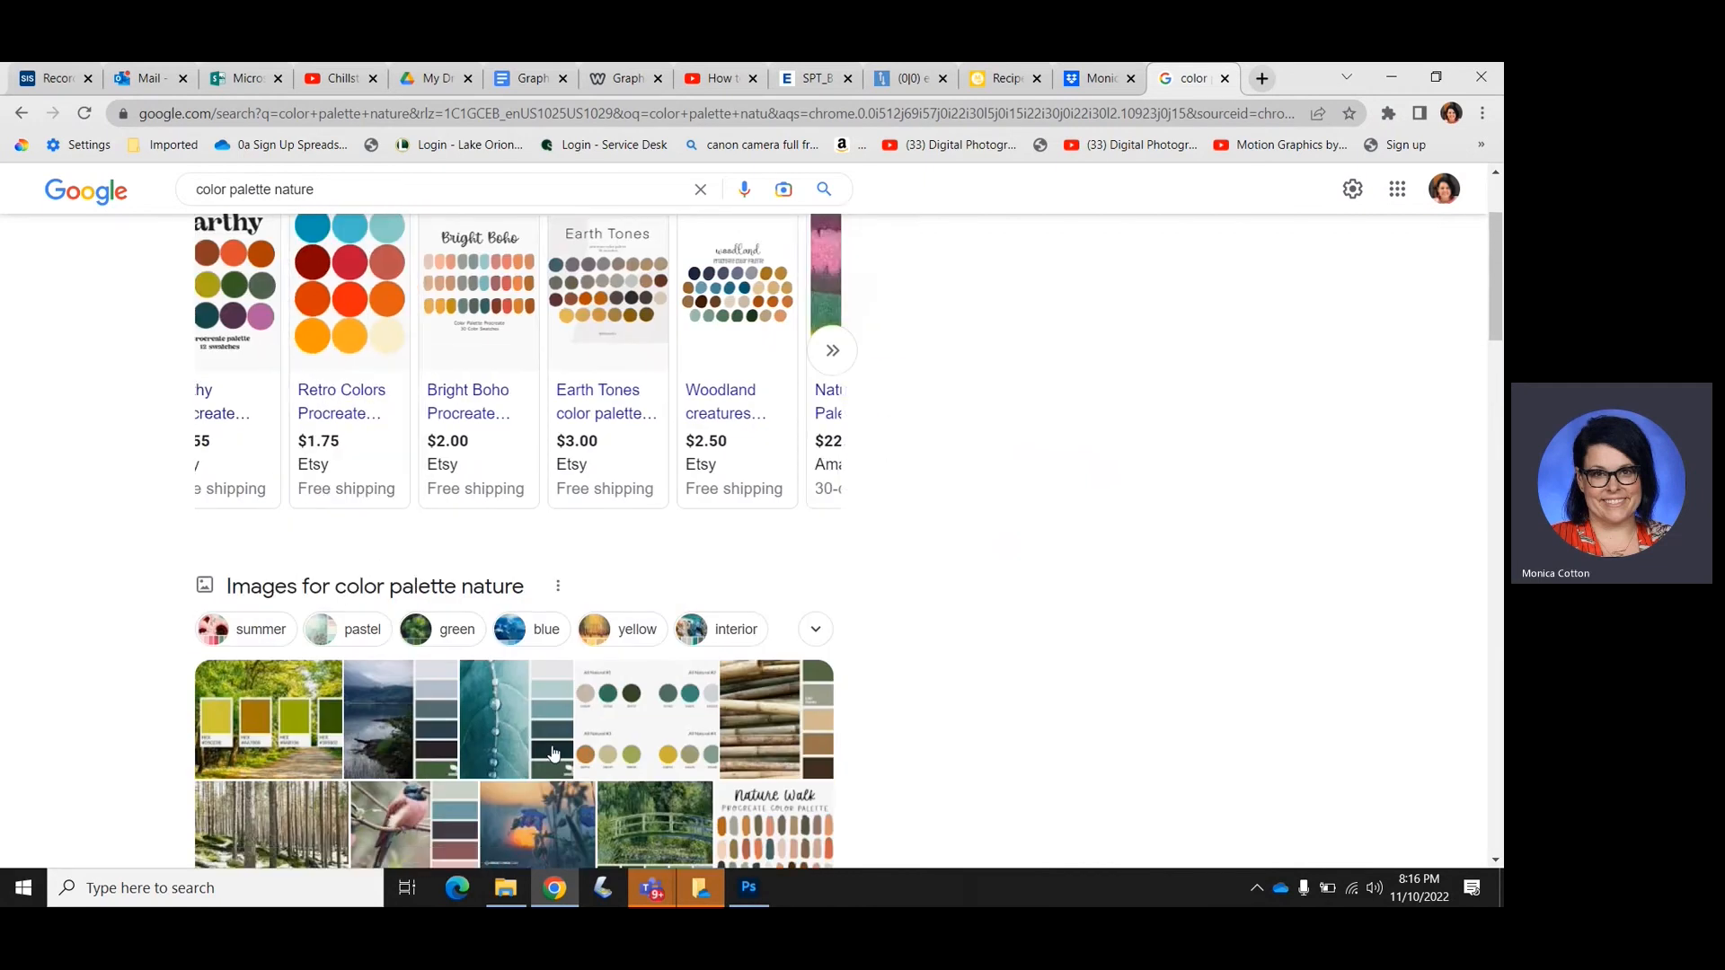
scroll(556, 752, down, 4)
scroll(555, 751, down, 1)
scroll(555, 753, up, 1)
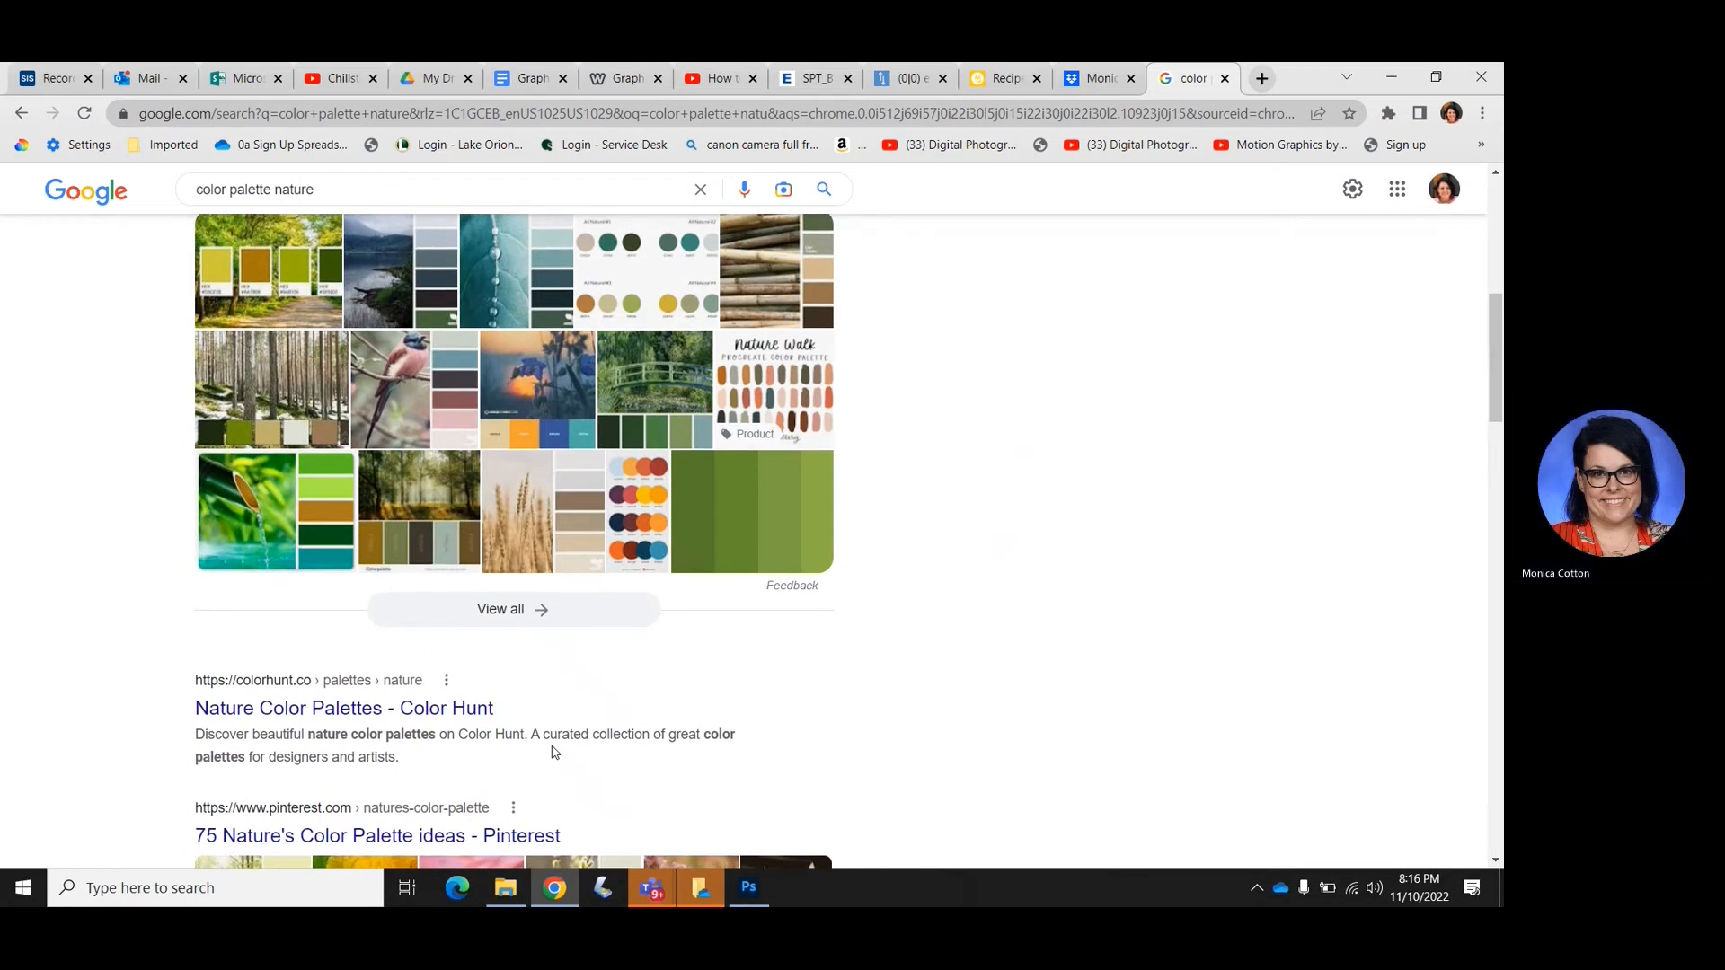
click(401, 387)
right_click(1230, 458)
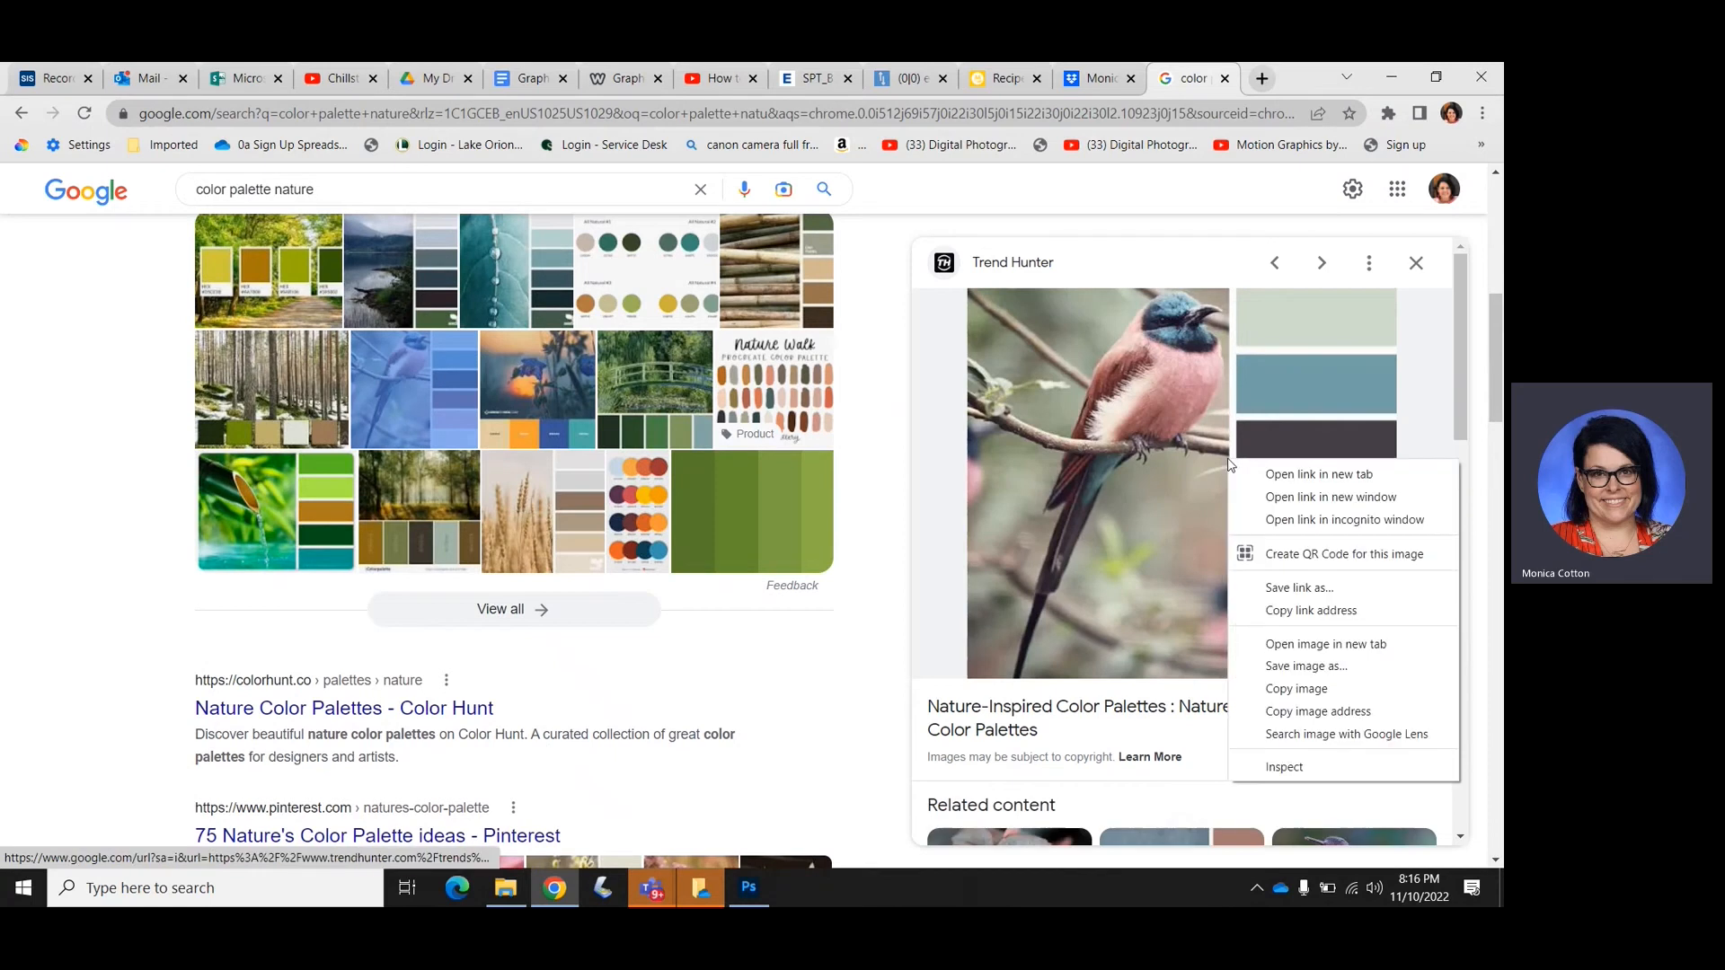
click(1258, 665)
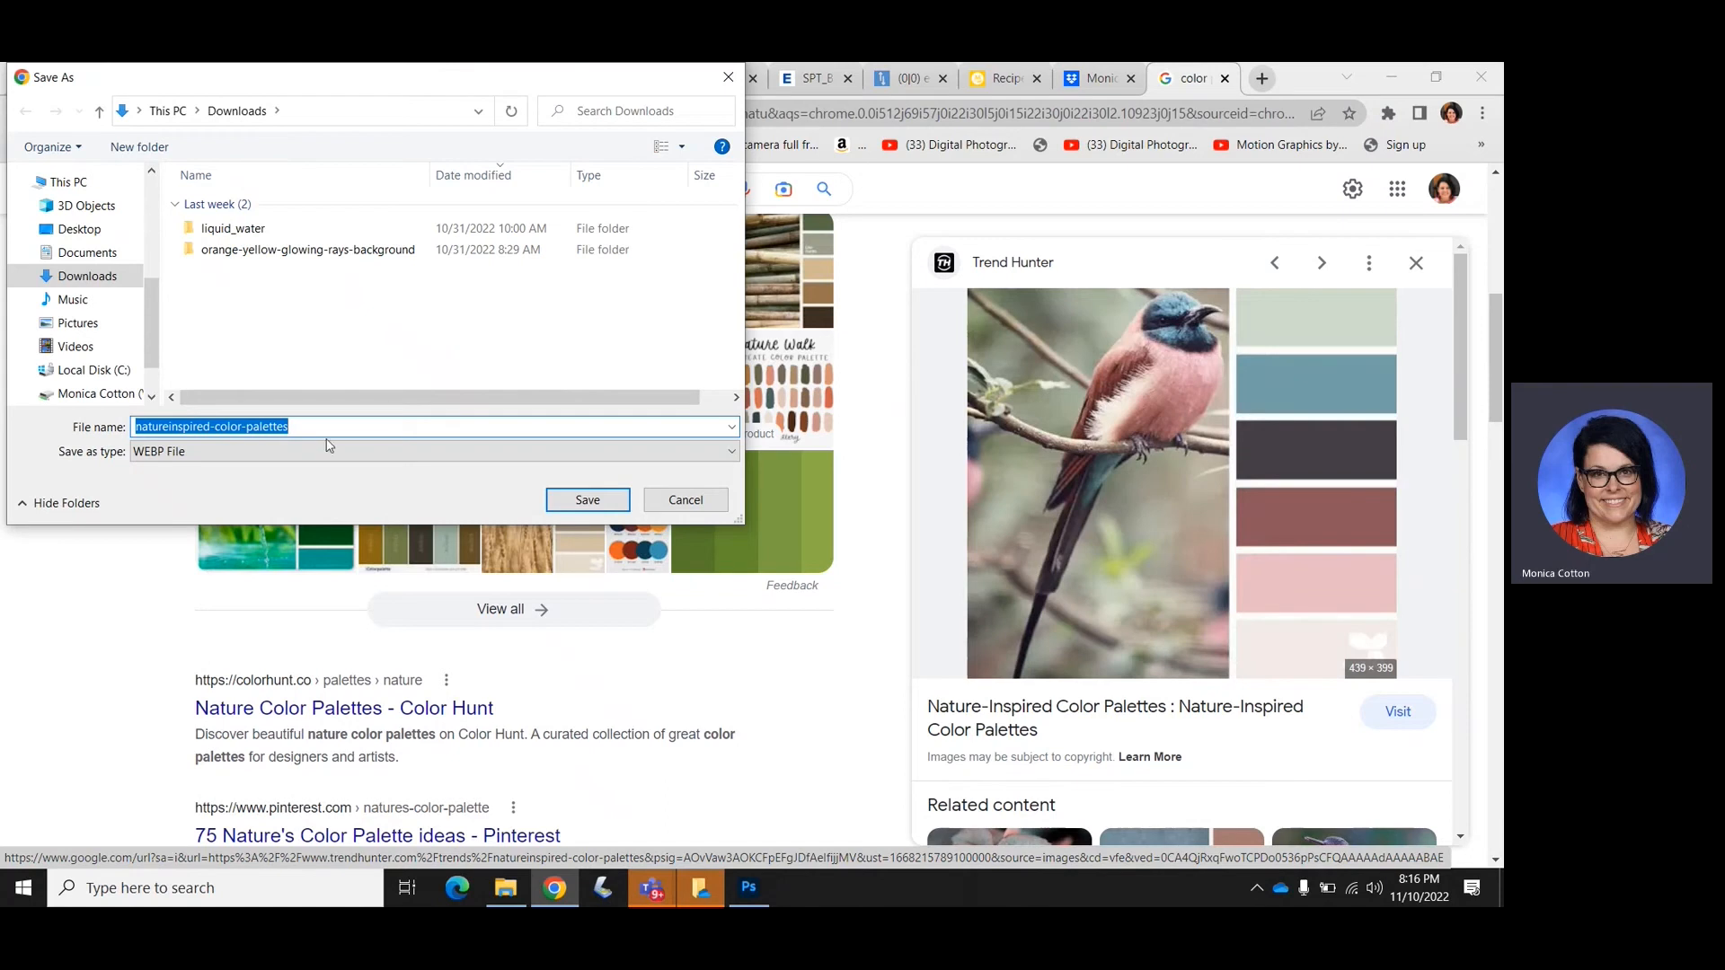
click(169, 452)
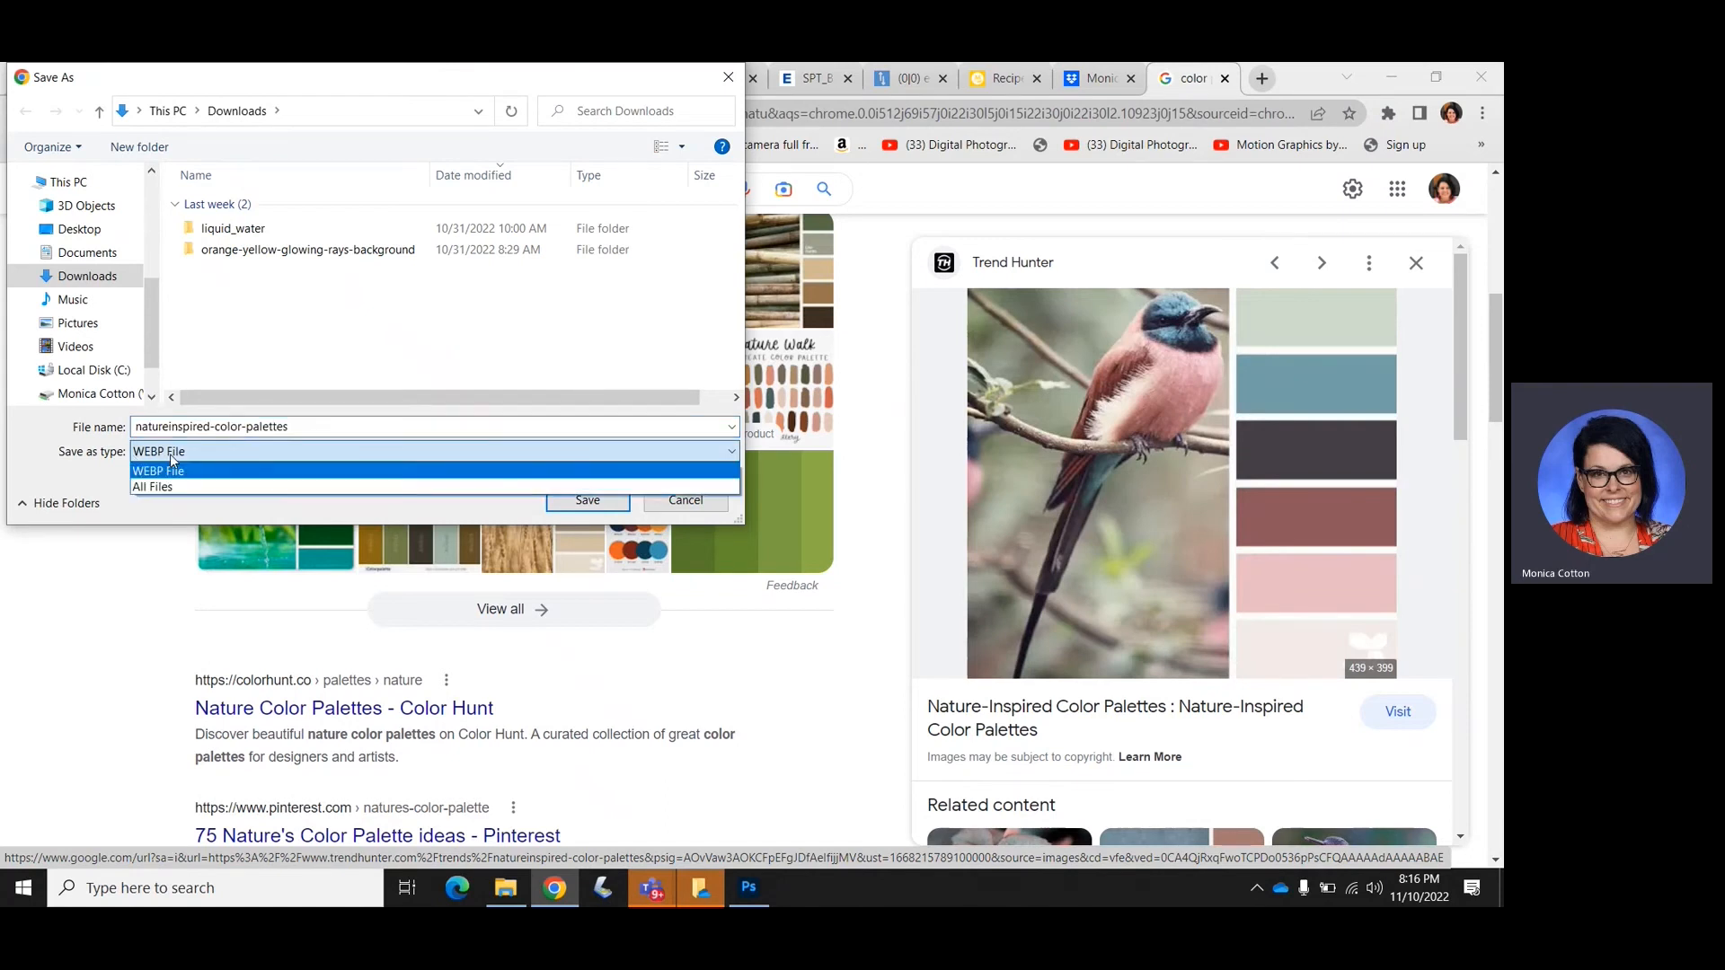
click(693, 500)
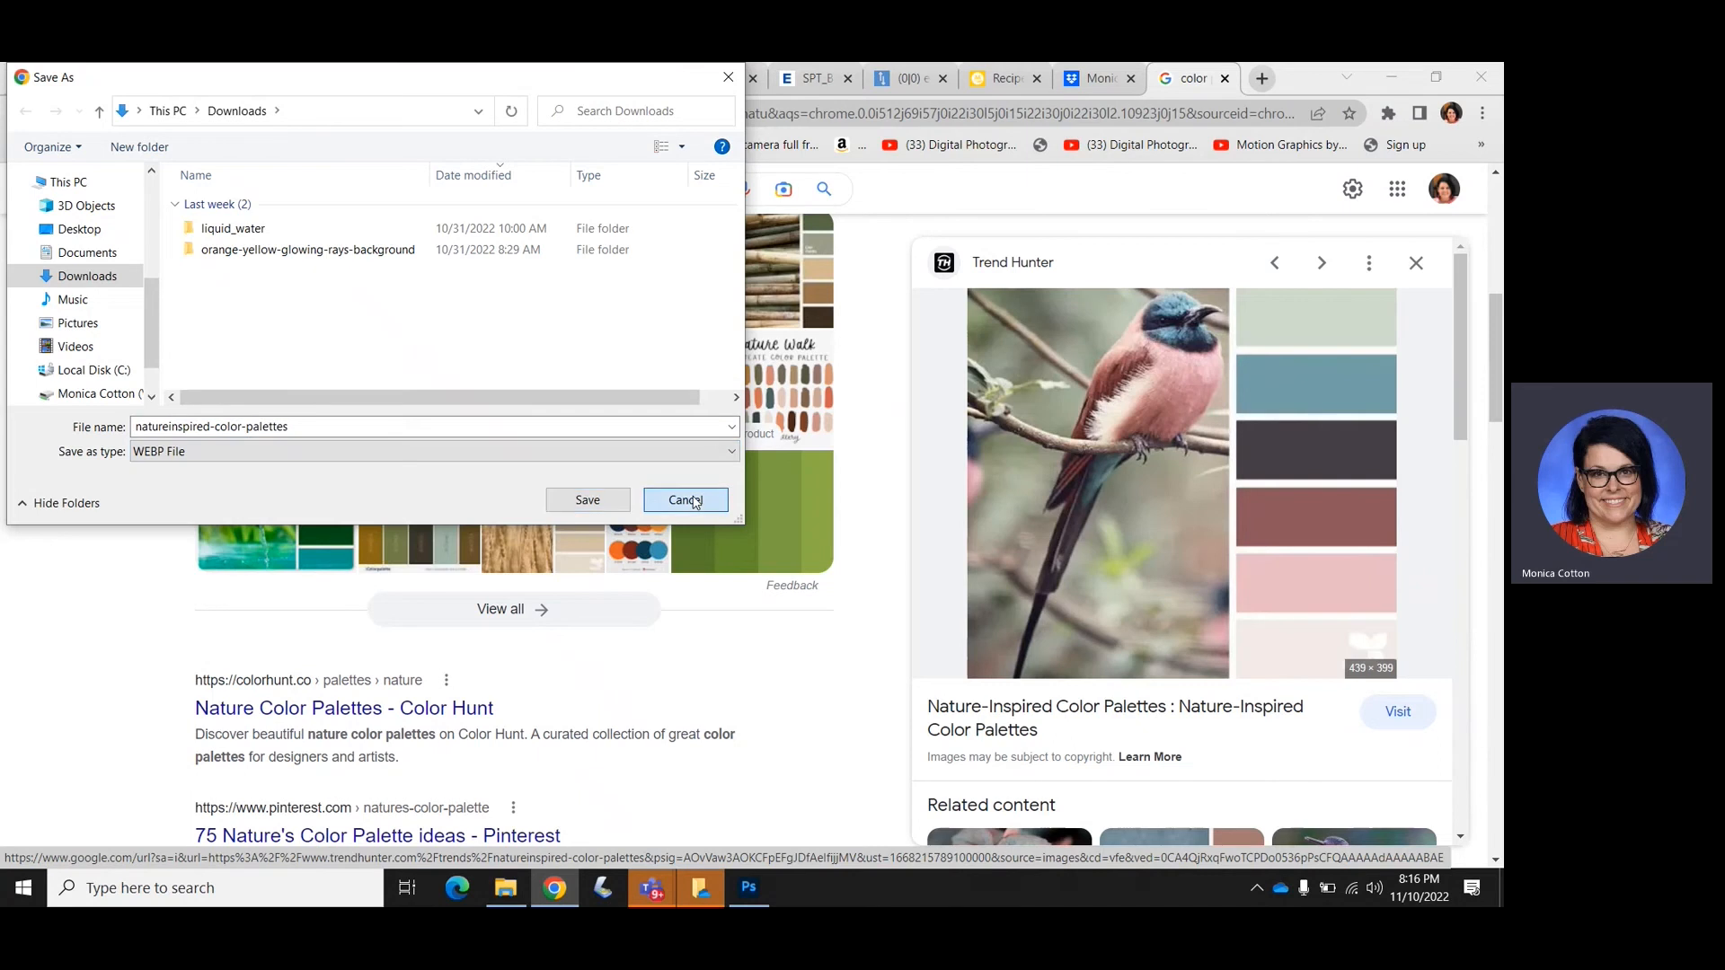
click(693, 500)
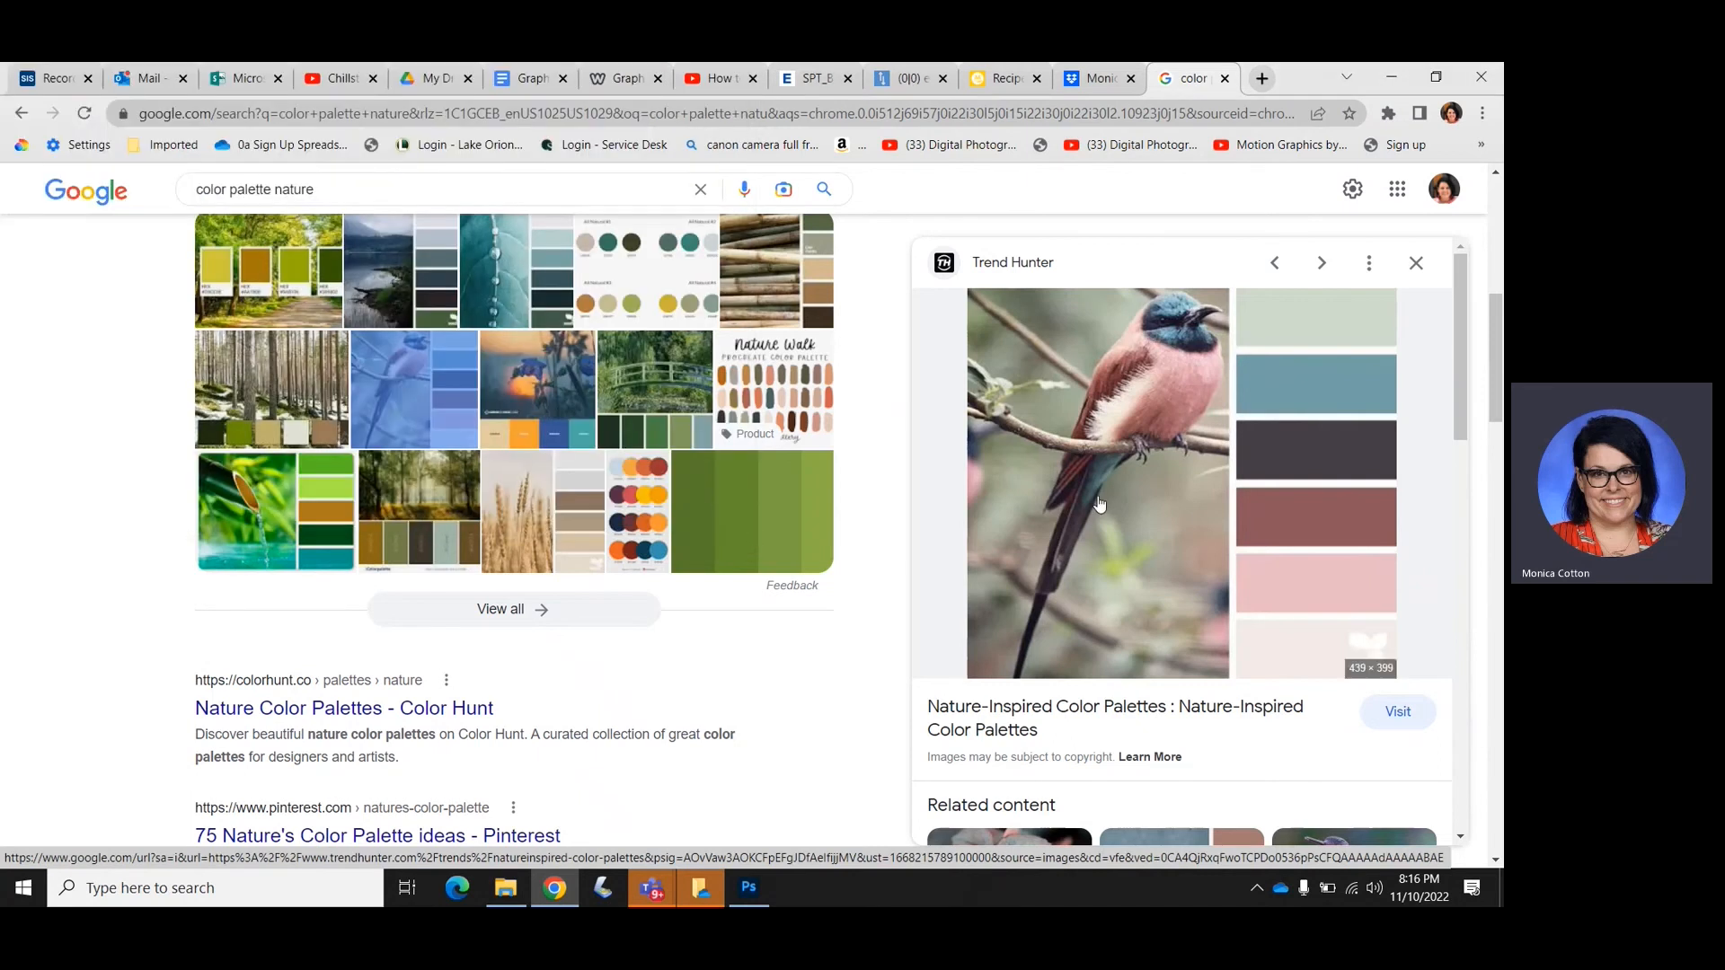
Open the Snipping Tool and capture the bird photo together with its six color swatches
click(141, 898)
text(sni)
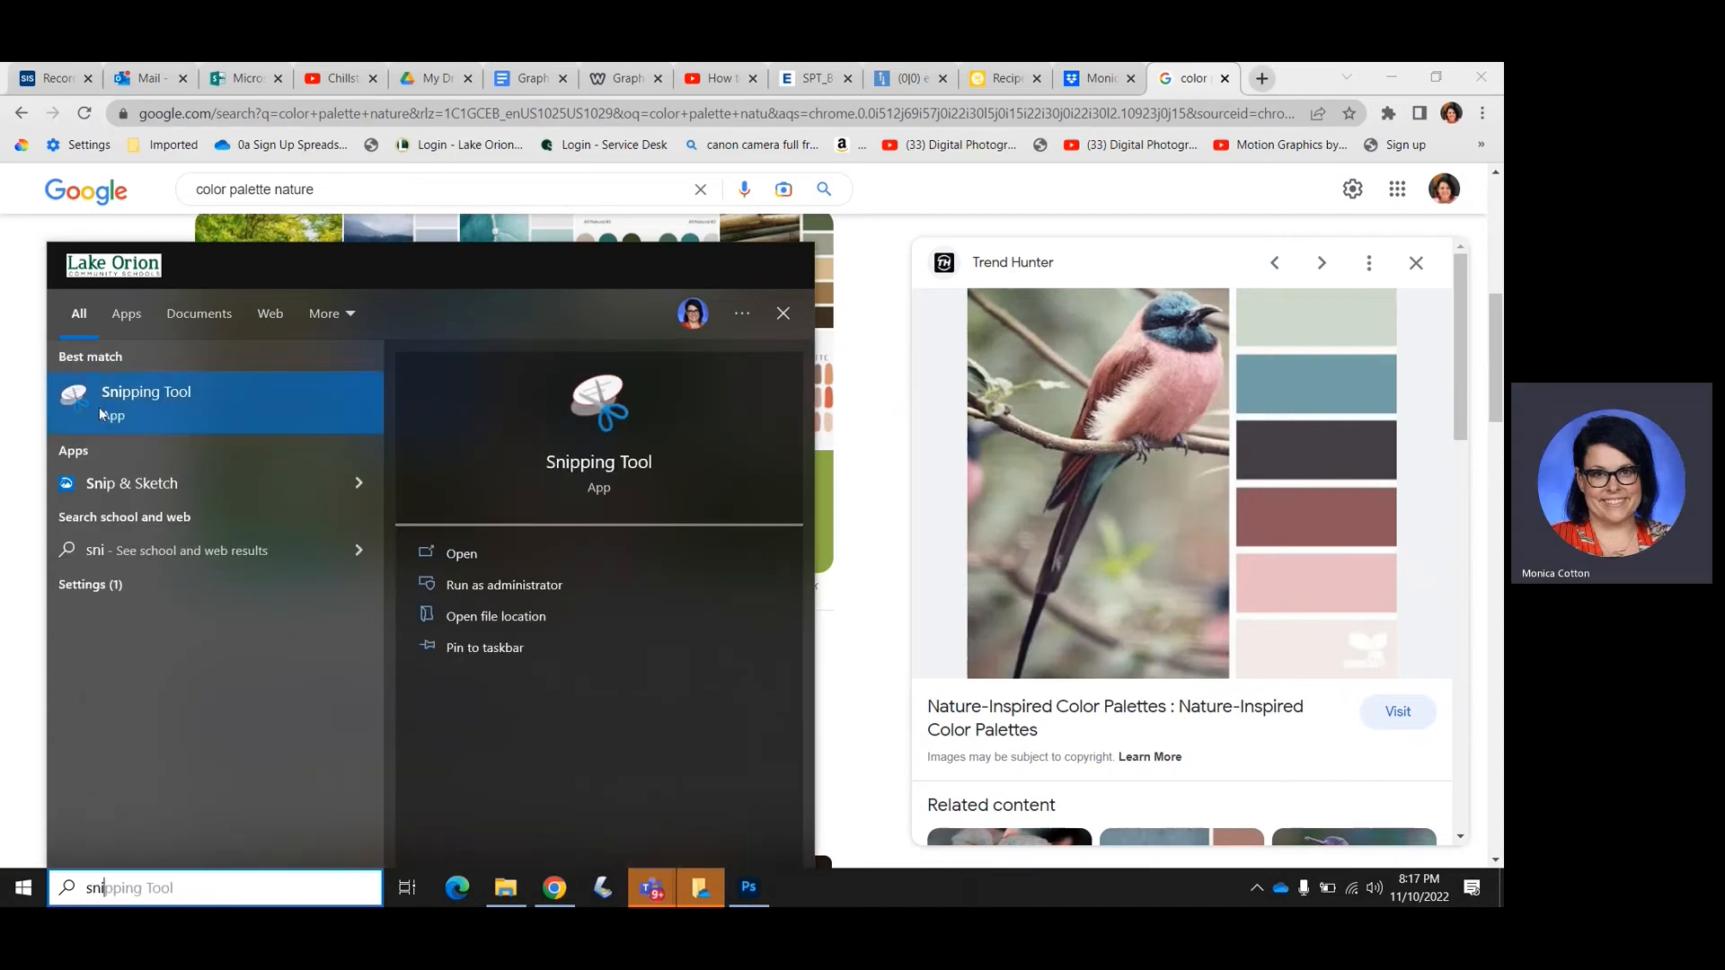
click(101, 413)
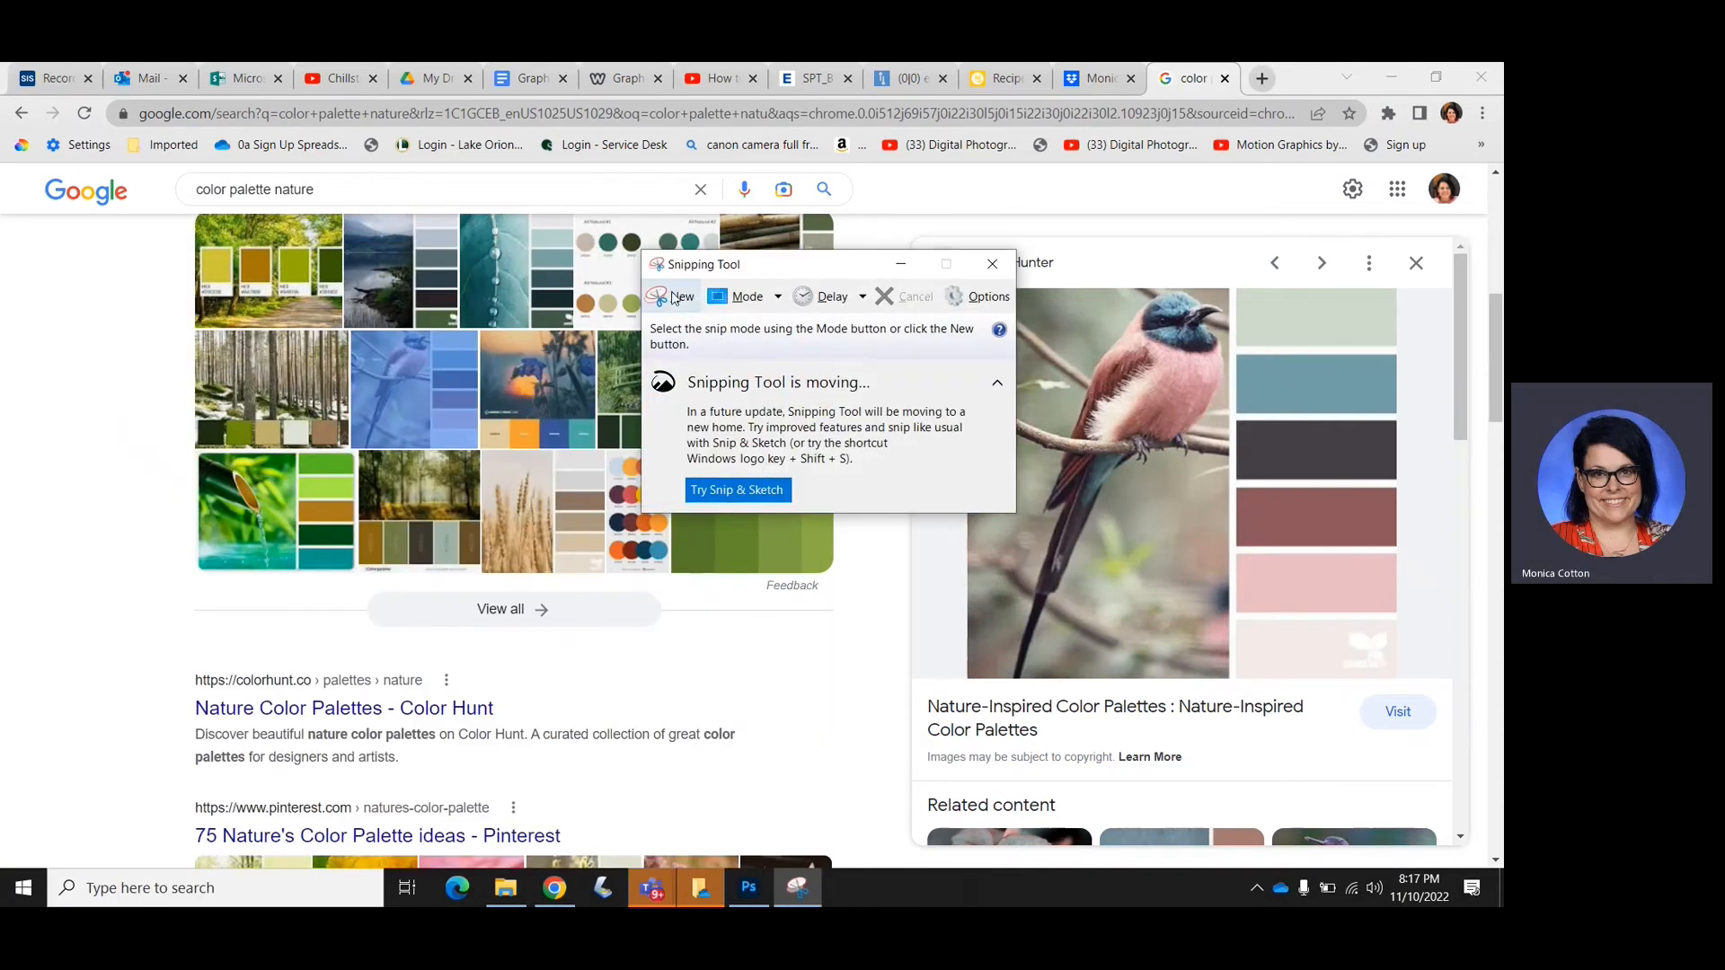
click(675, 298)
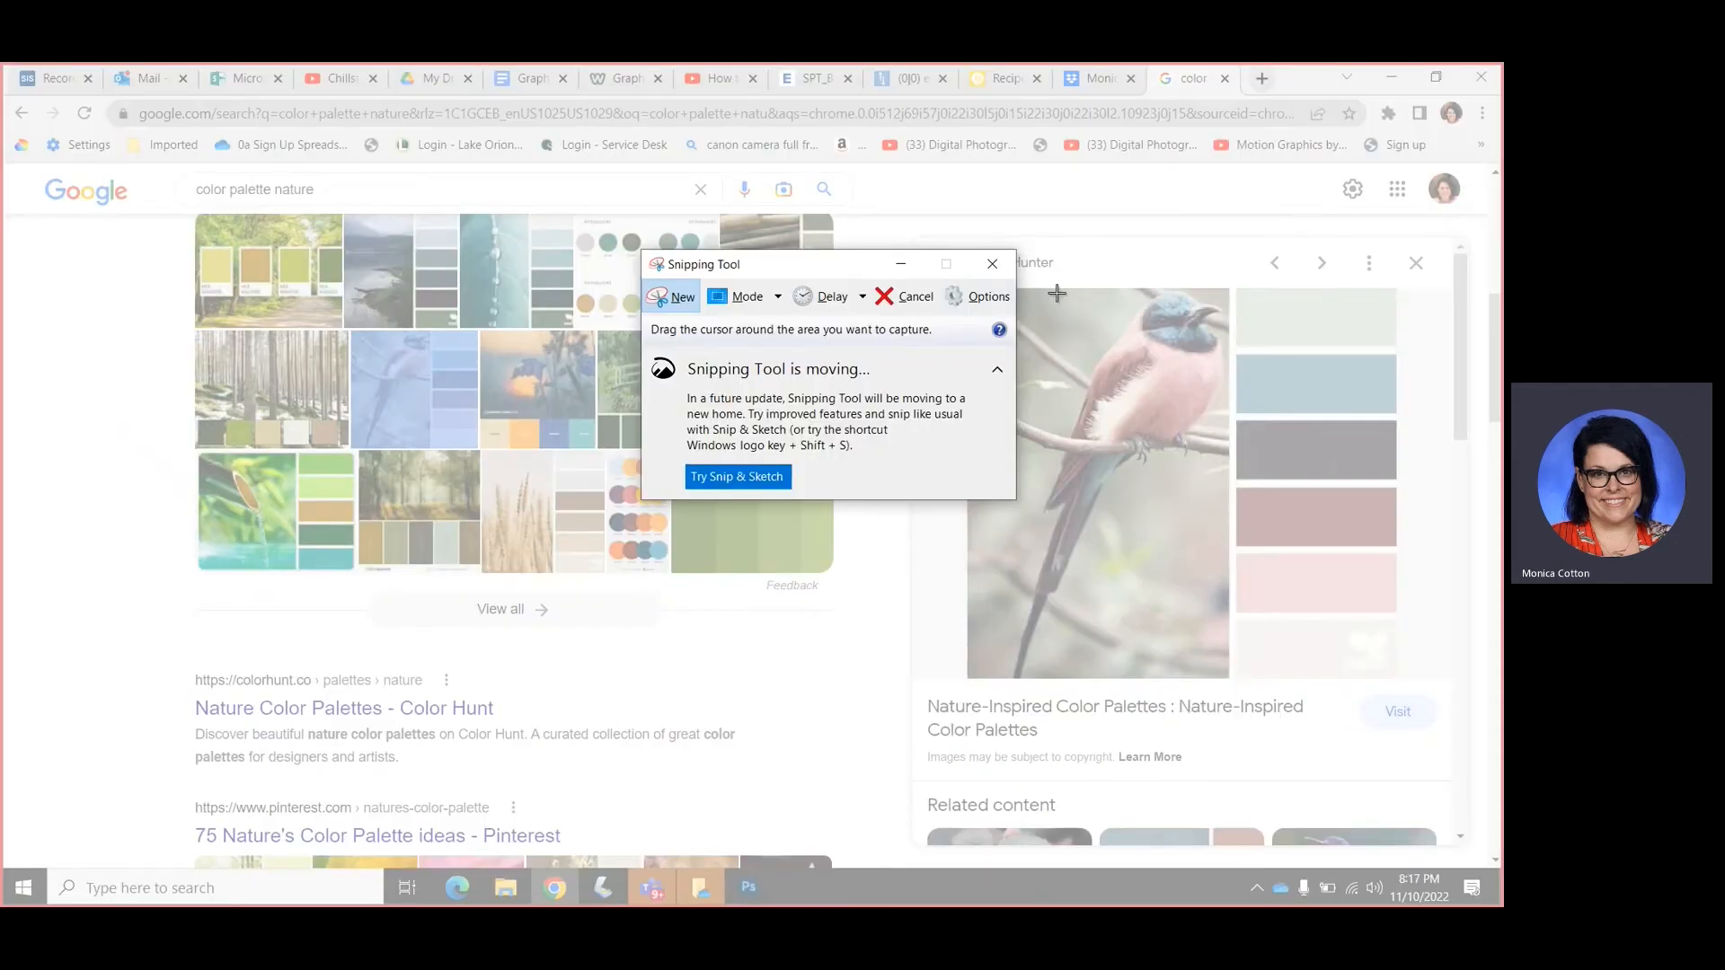
drag(1053, 287, 1398, 678)
Save the snip as a PNG file named Colors in the Pictures folder
click(964, 146)
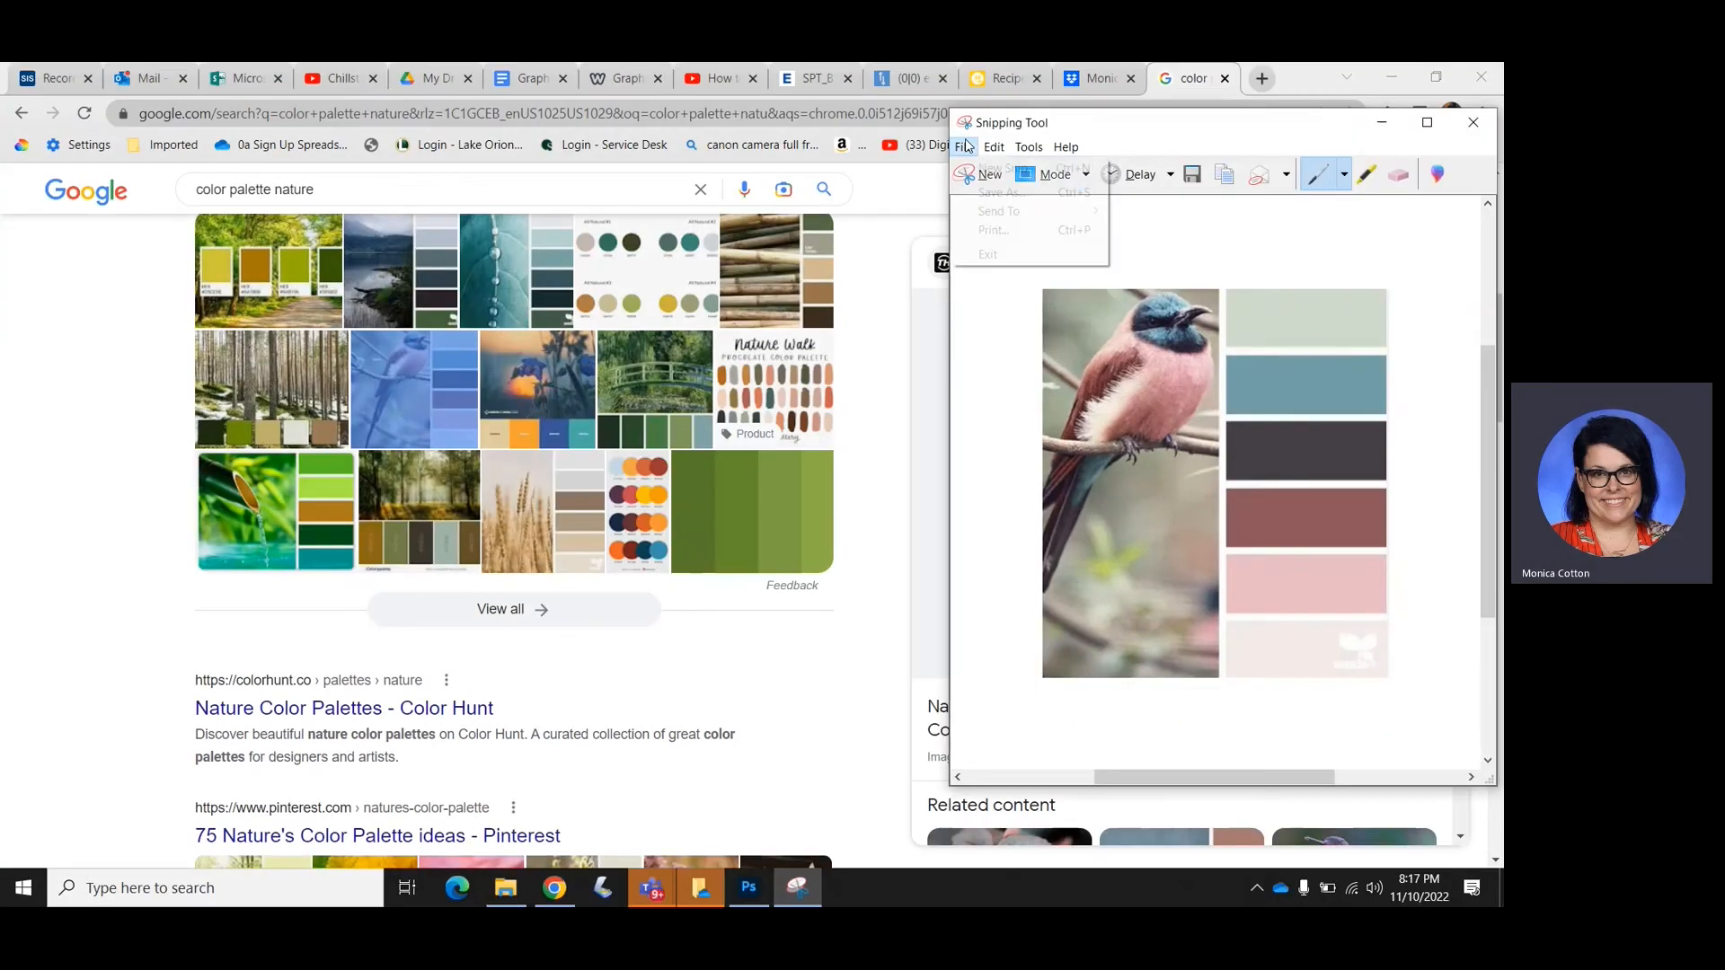
click(976, 193)
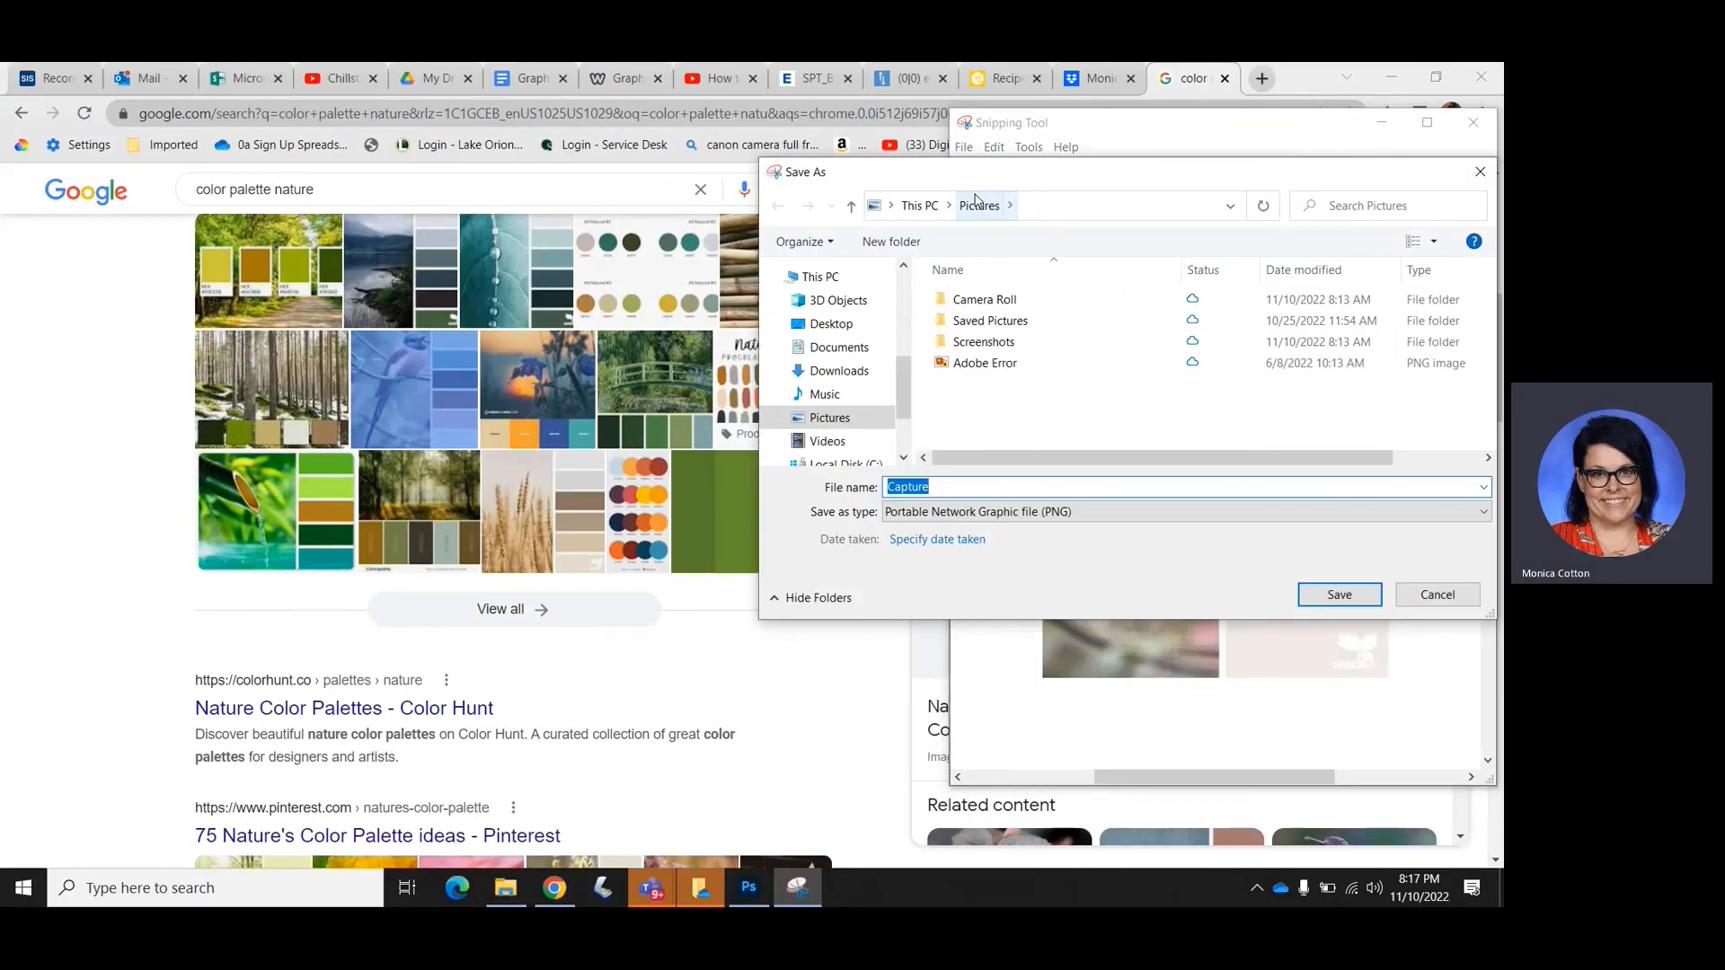
text(olo)
text(Colo)
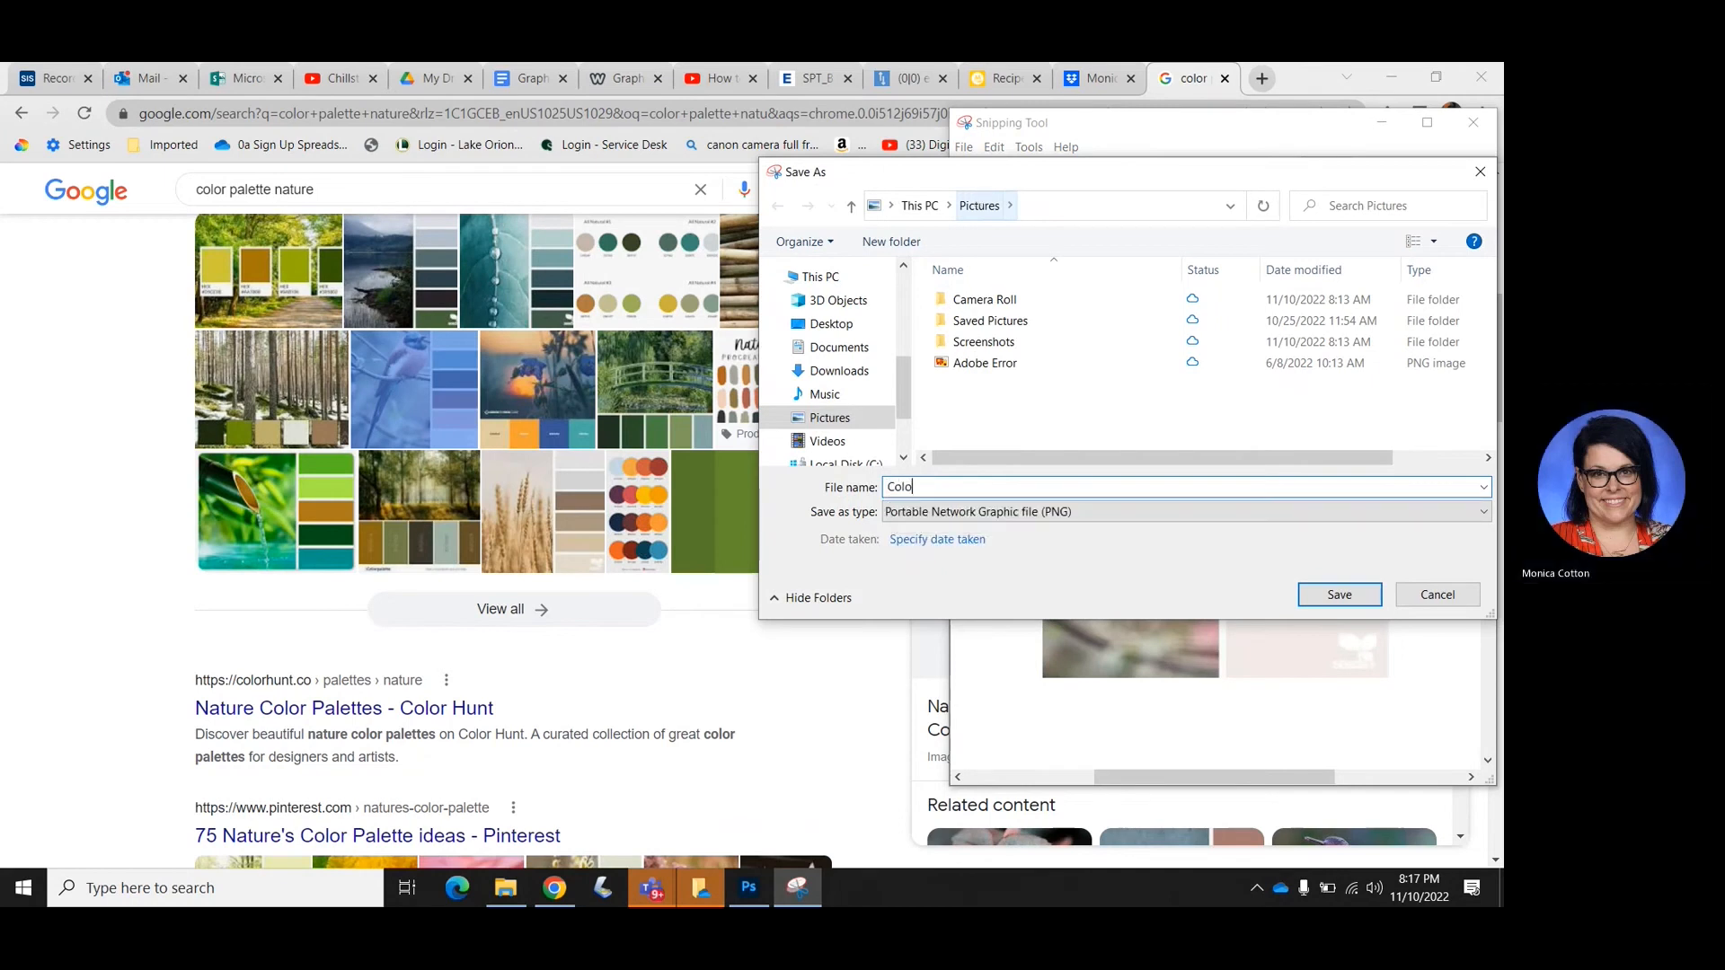
click(1055, 516)
click(1055, 518)
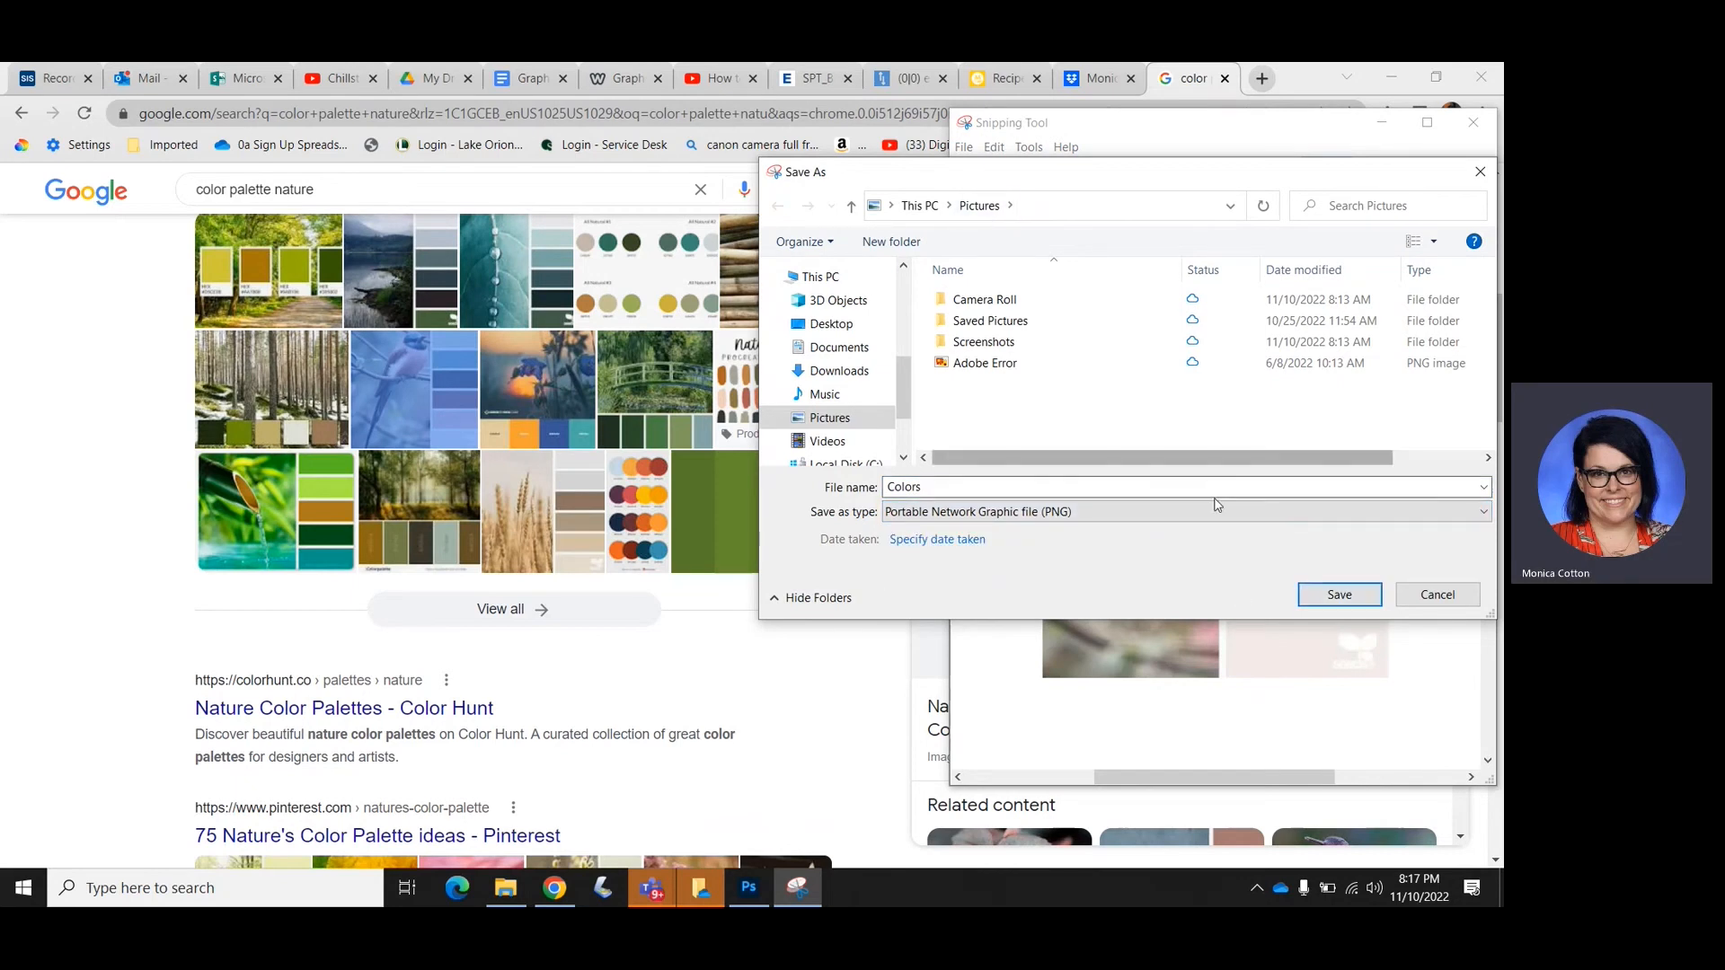
click(1339, 595)
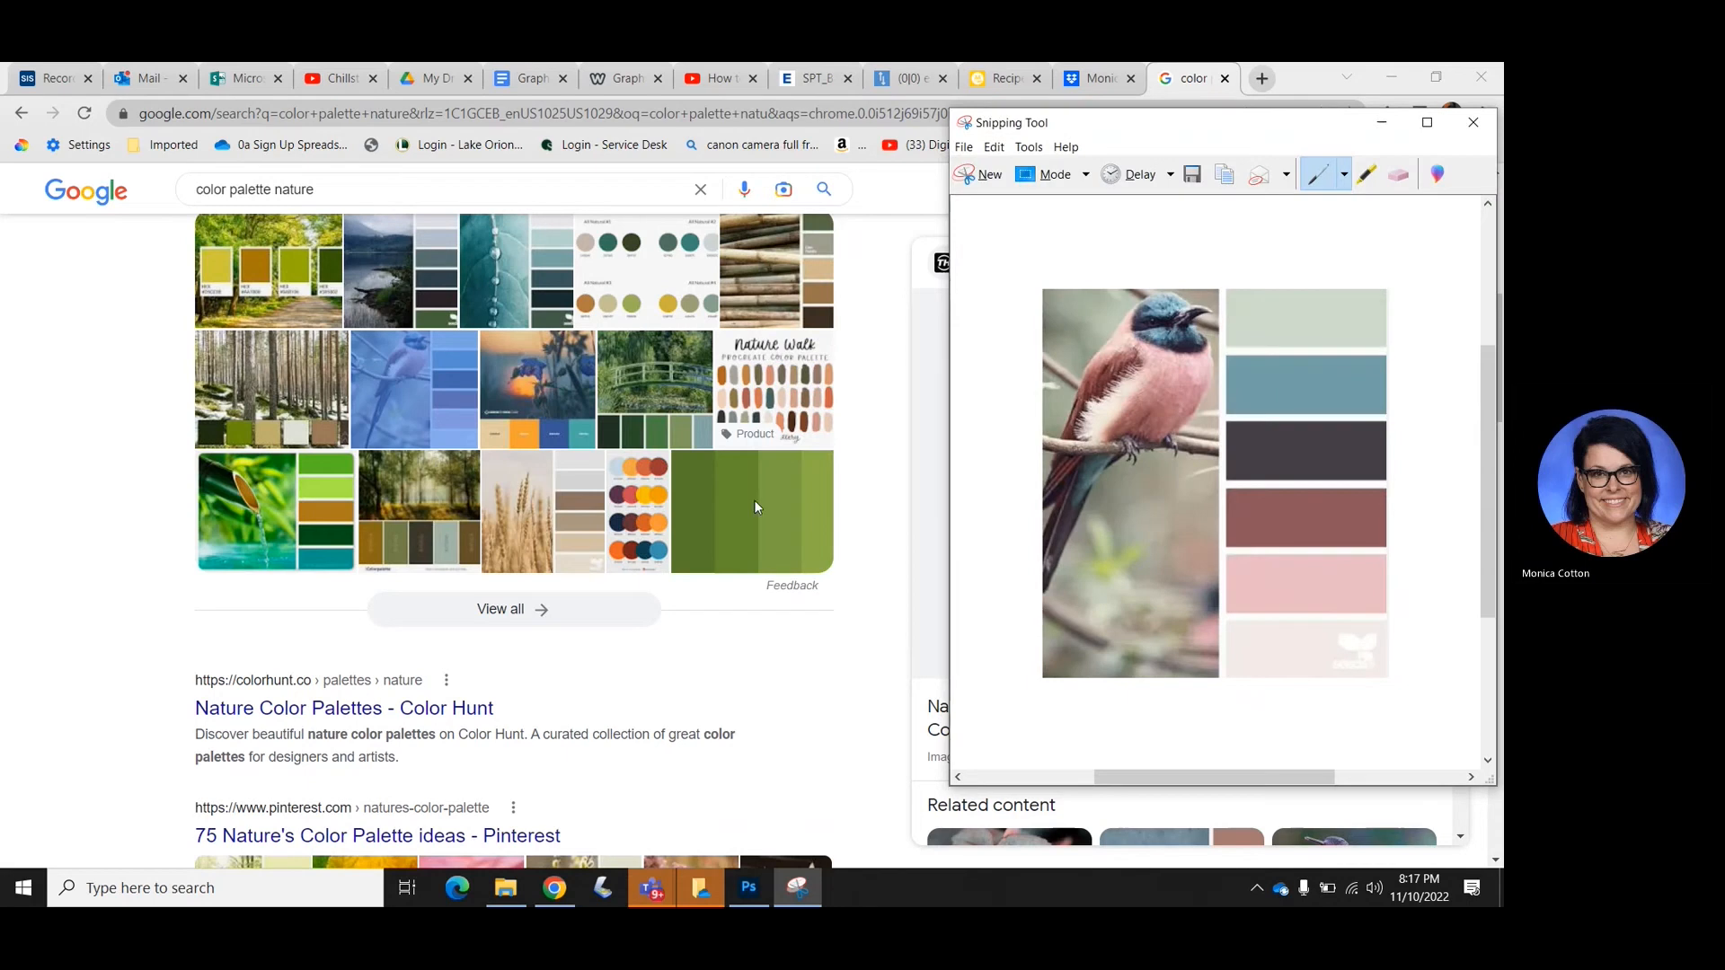
Switch to Photoshop and open Colors.PNG from the Pictures folder
click(750, 888)
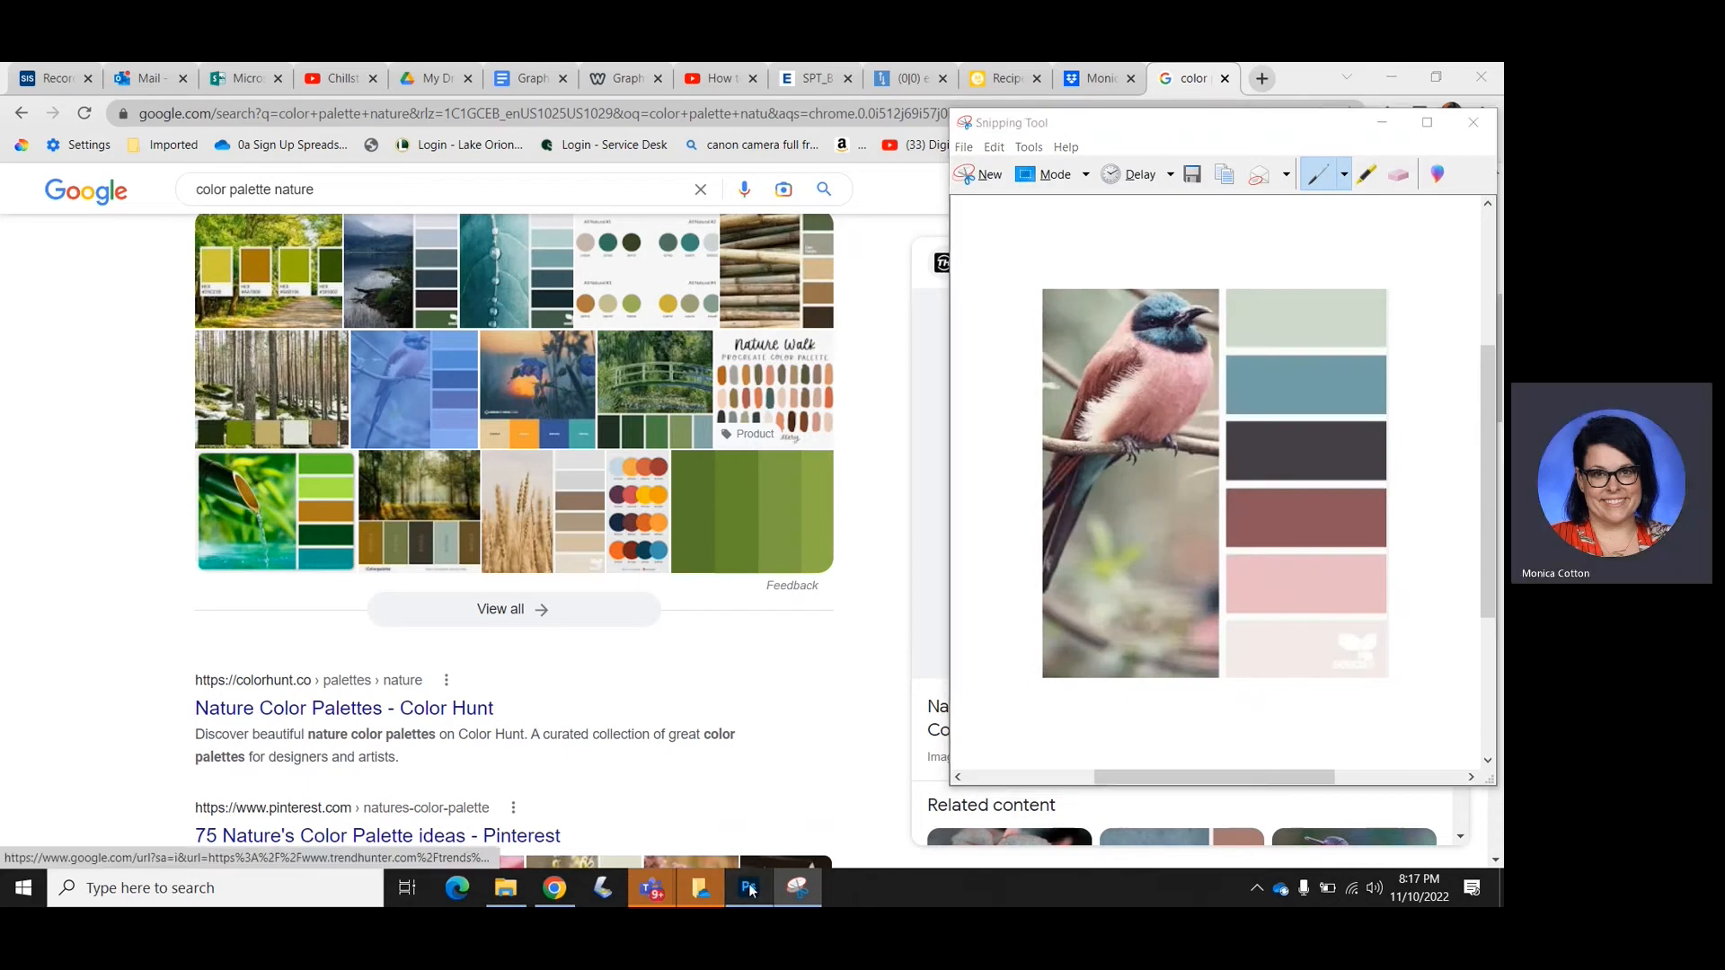
click(46, 73)
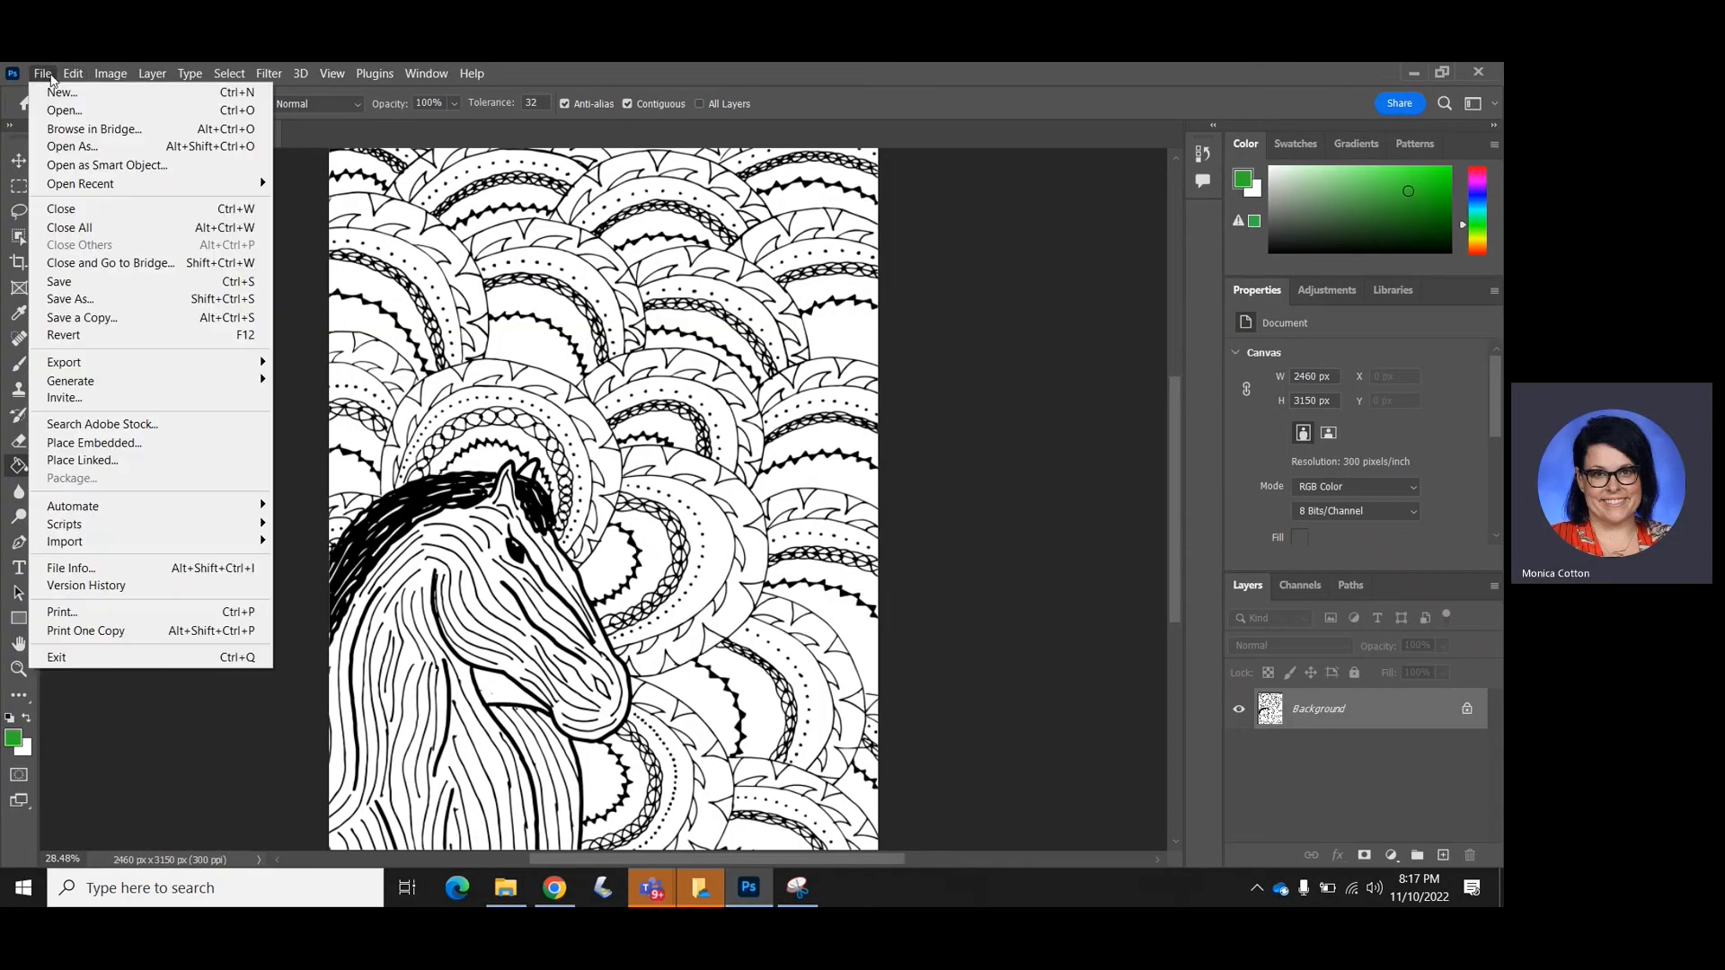
click(63, 109)
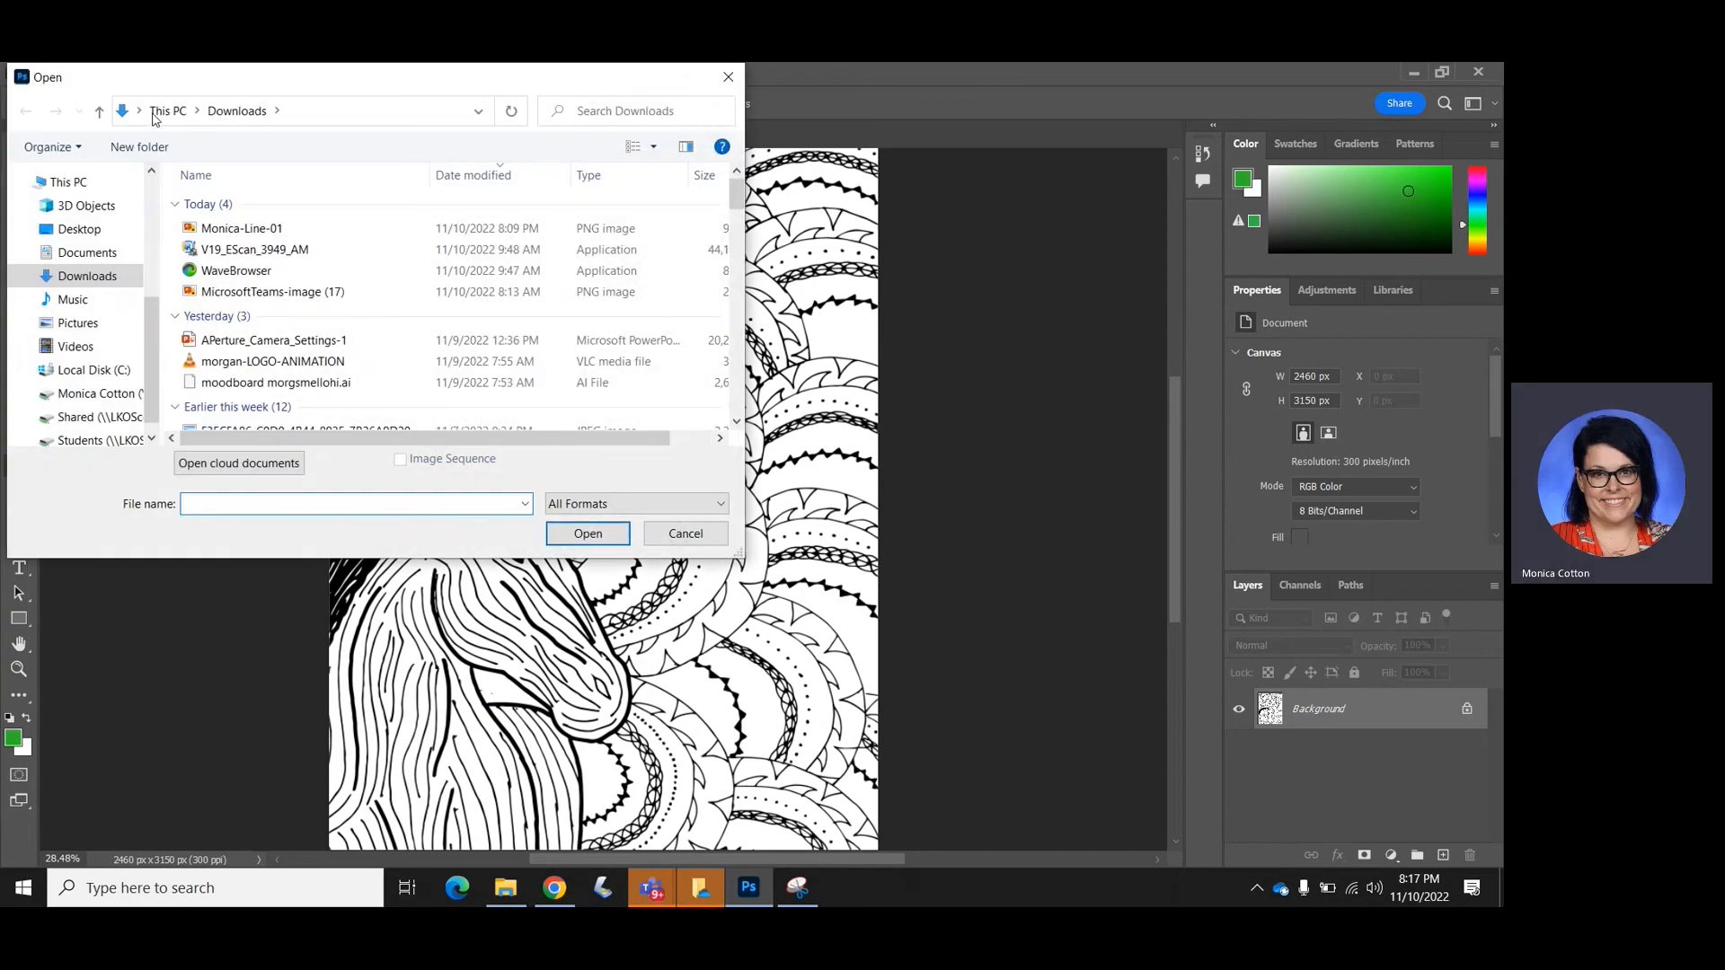
click(90, 324)
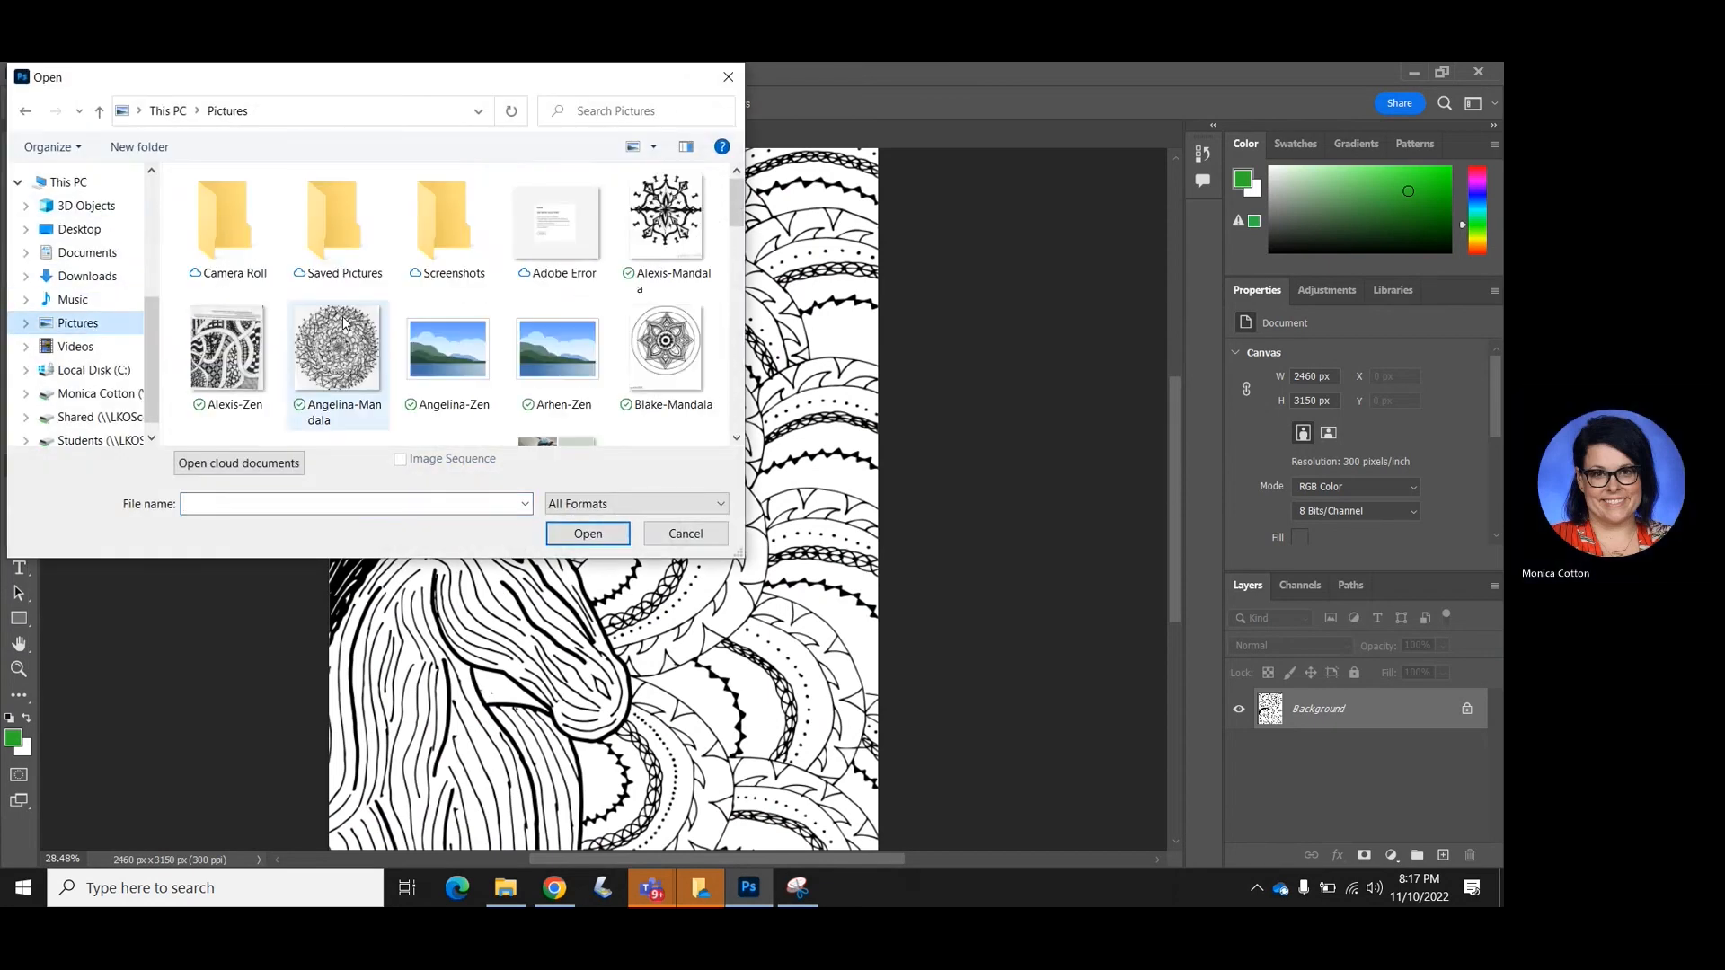
scroll(341, 321, down, 2)
double_click(573, 254)
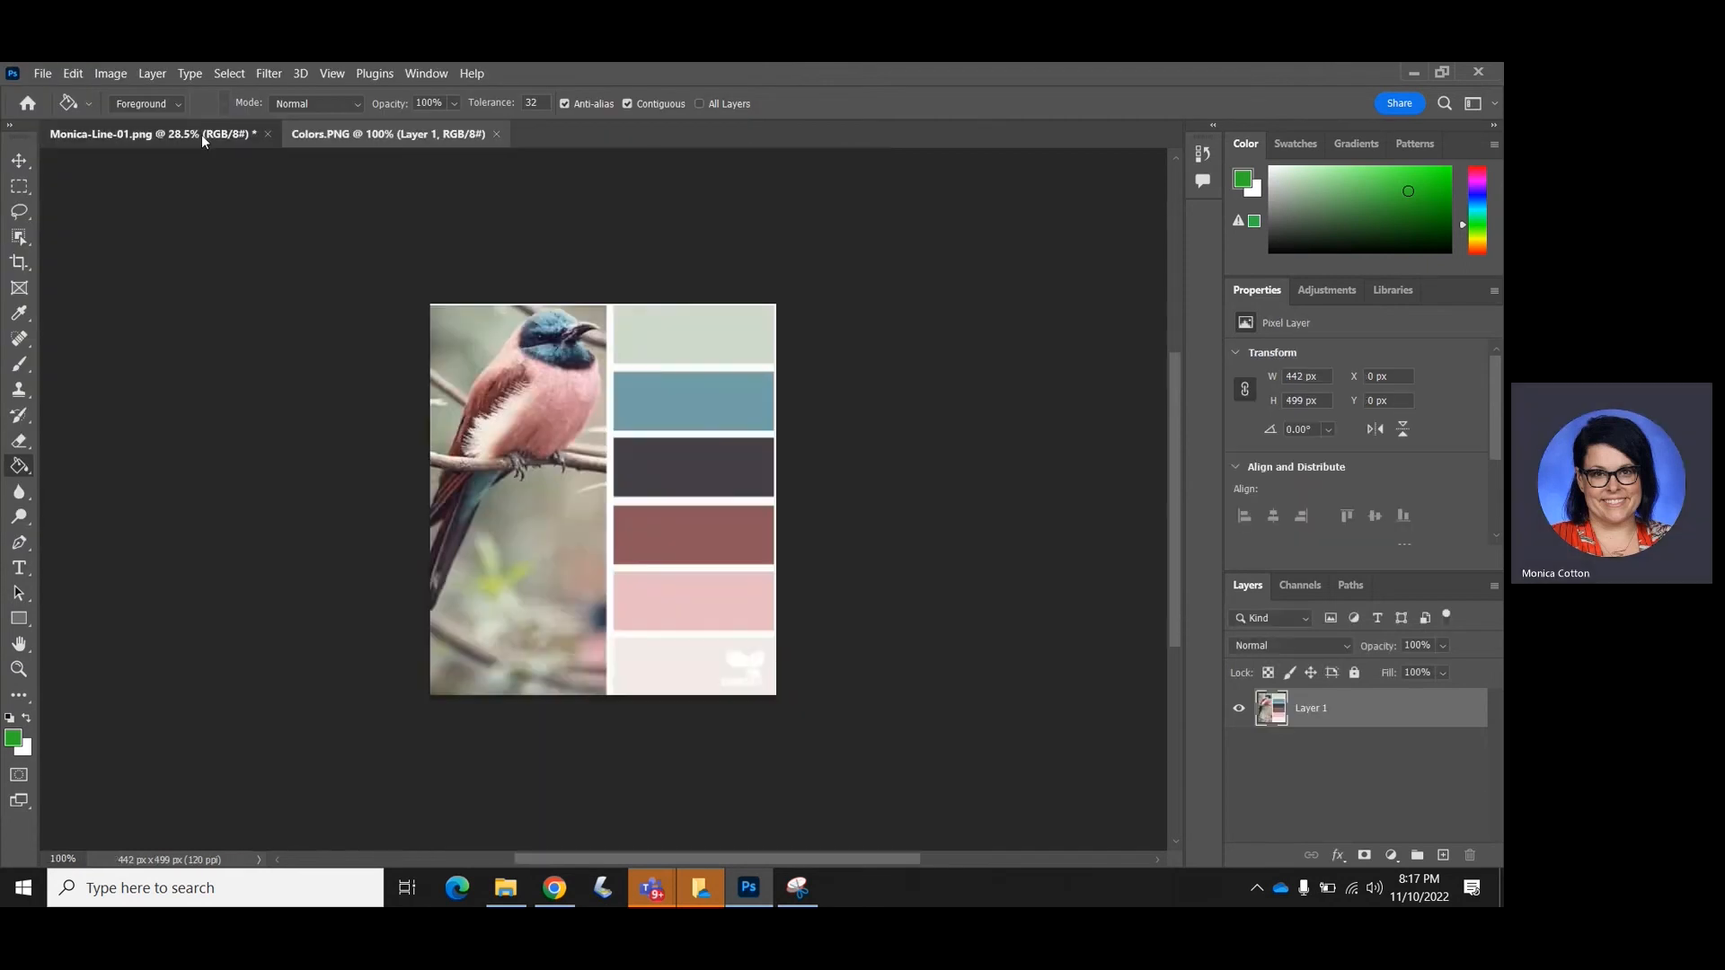
Sample the pale green swatch in Colors.PNG as the foreground color with the Eyedropper tool
click(201, 134)
click(341, 137)
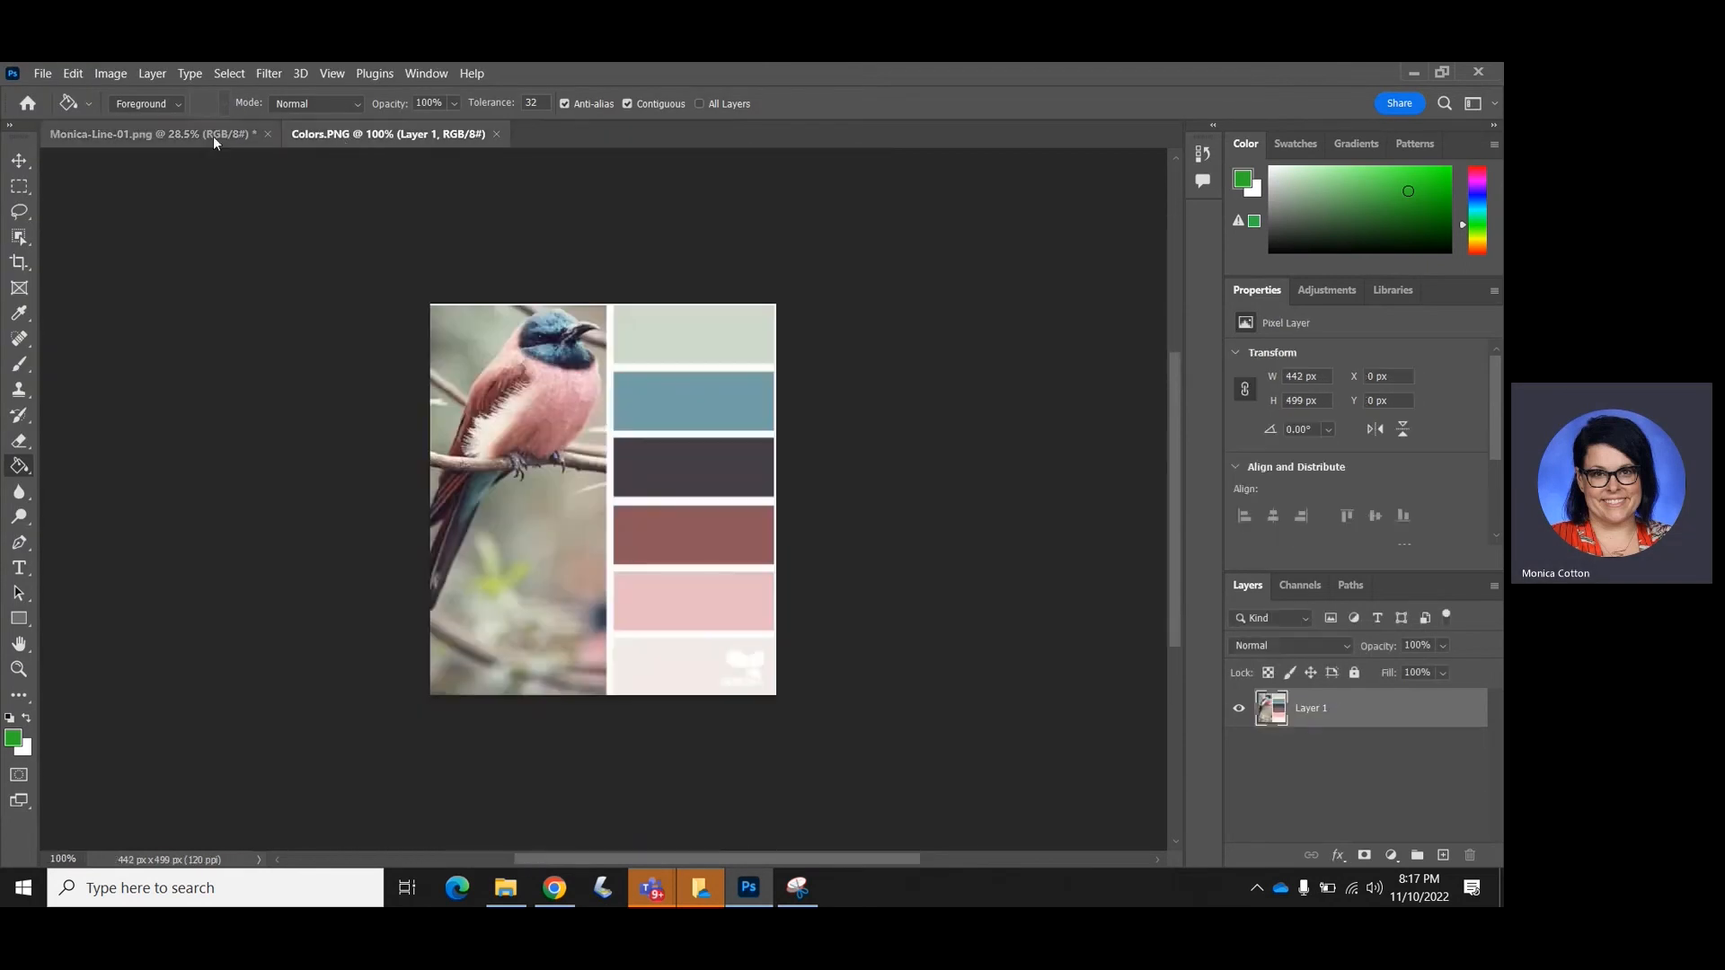
click(208, 137)
click(354, 135)
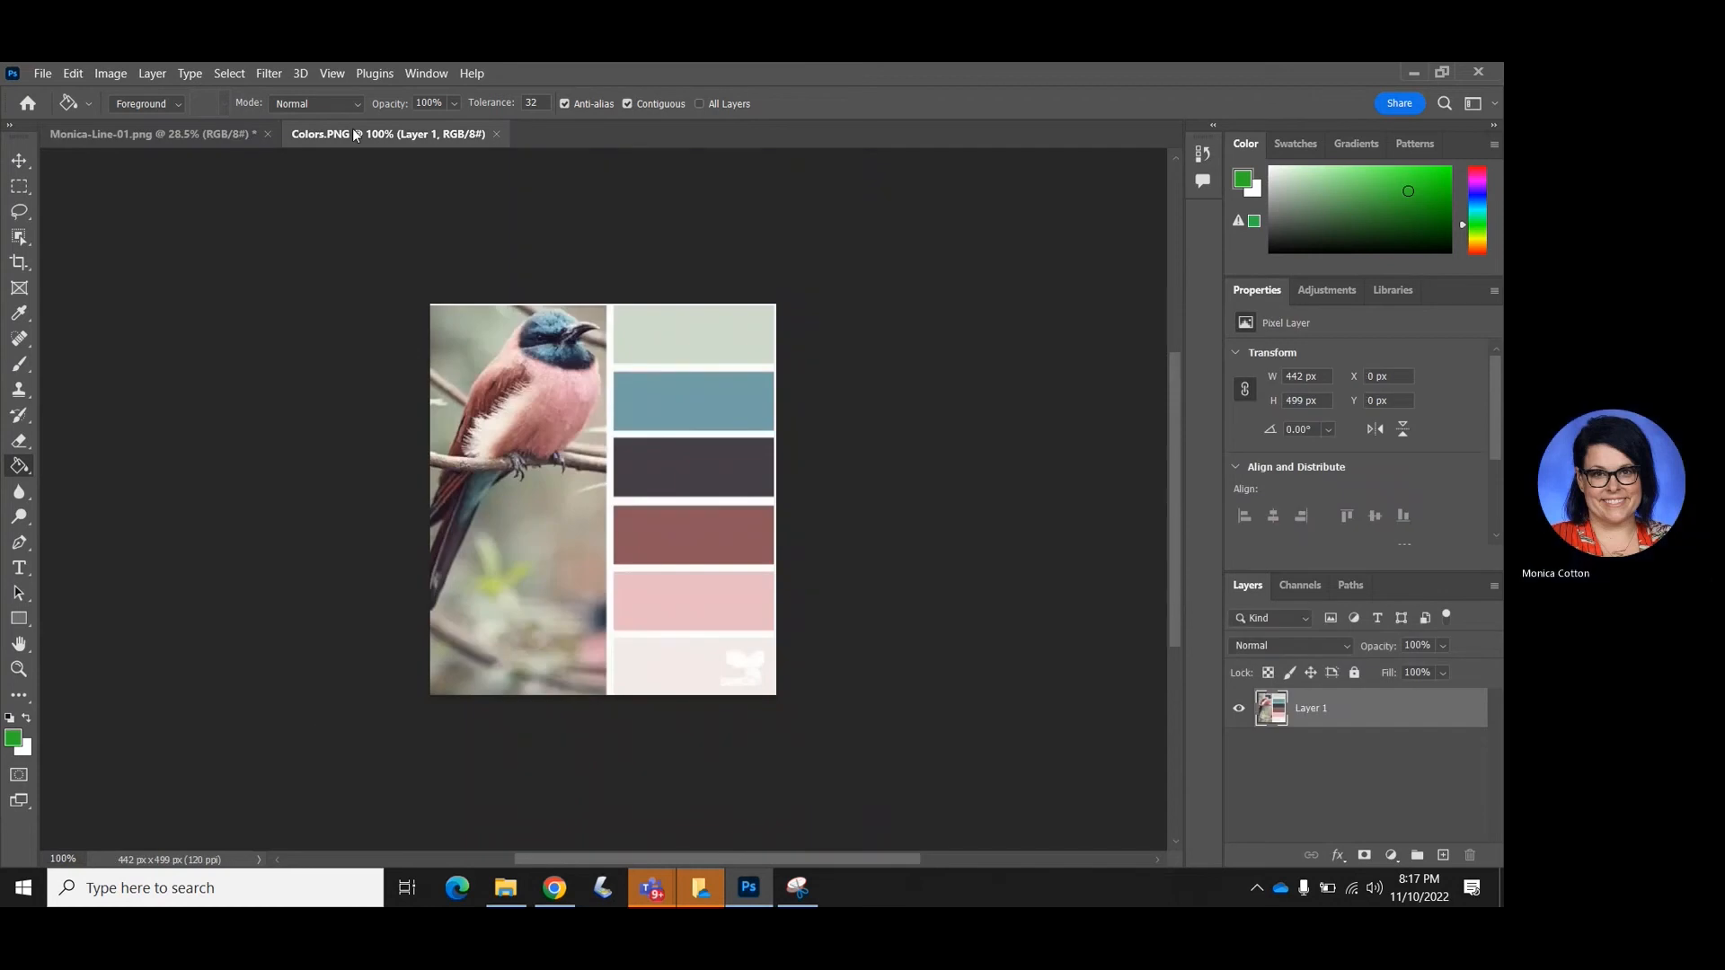
click(18, 316)
click(732, 312)
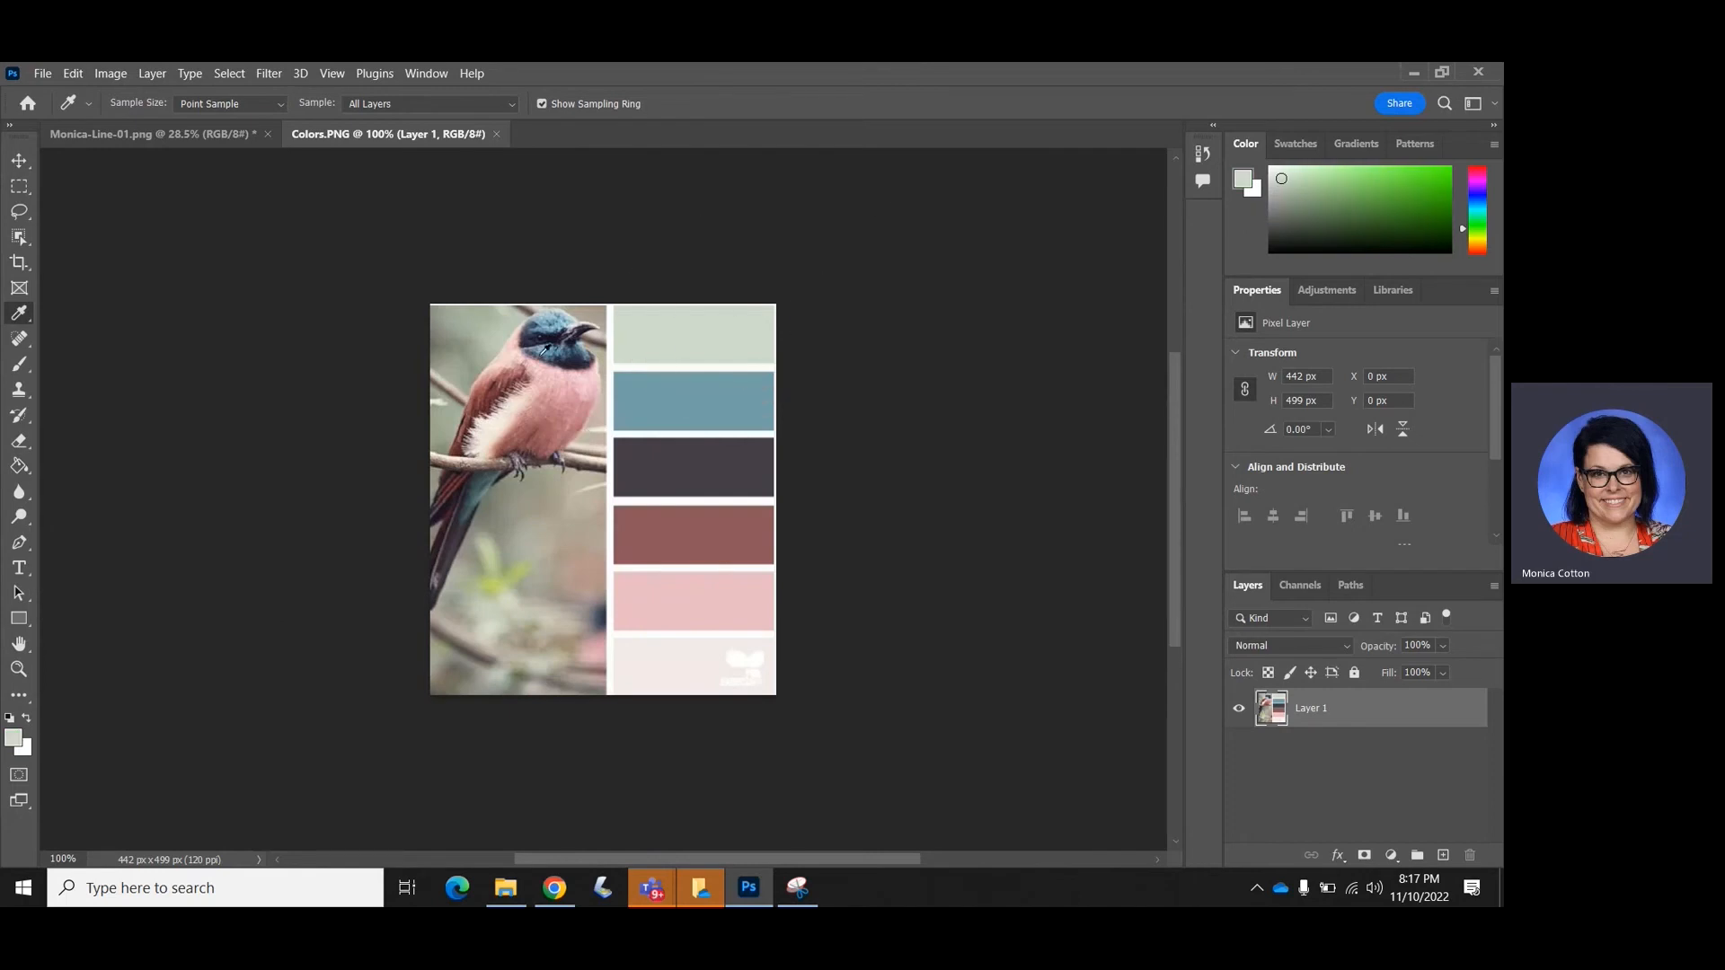
Create a new swatch group named Nature while Colors.PNG is the active document
click(197, 128)
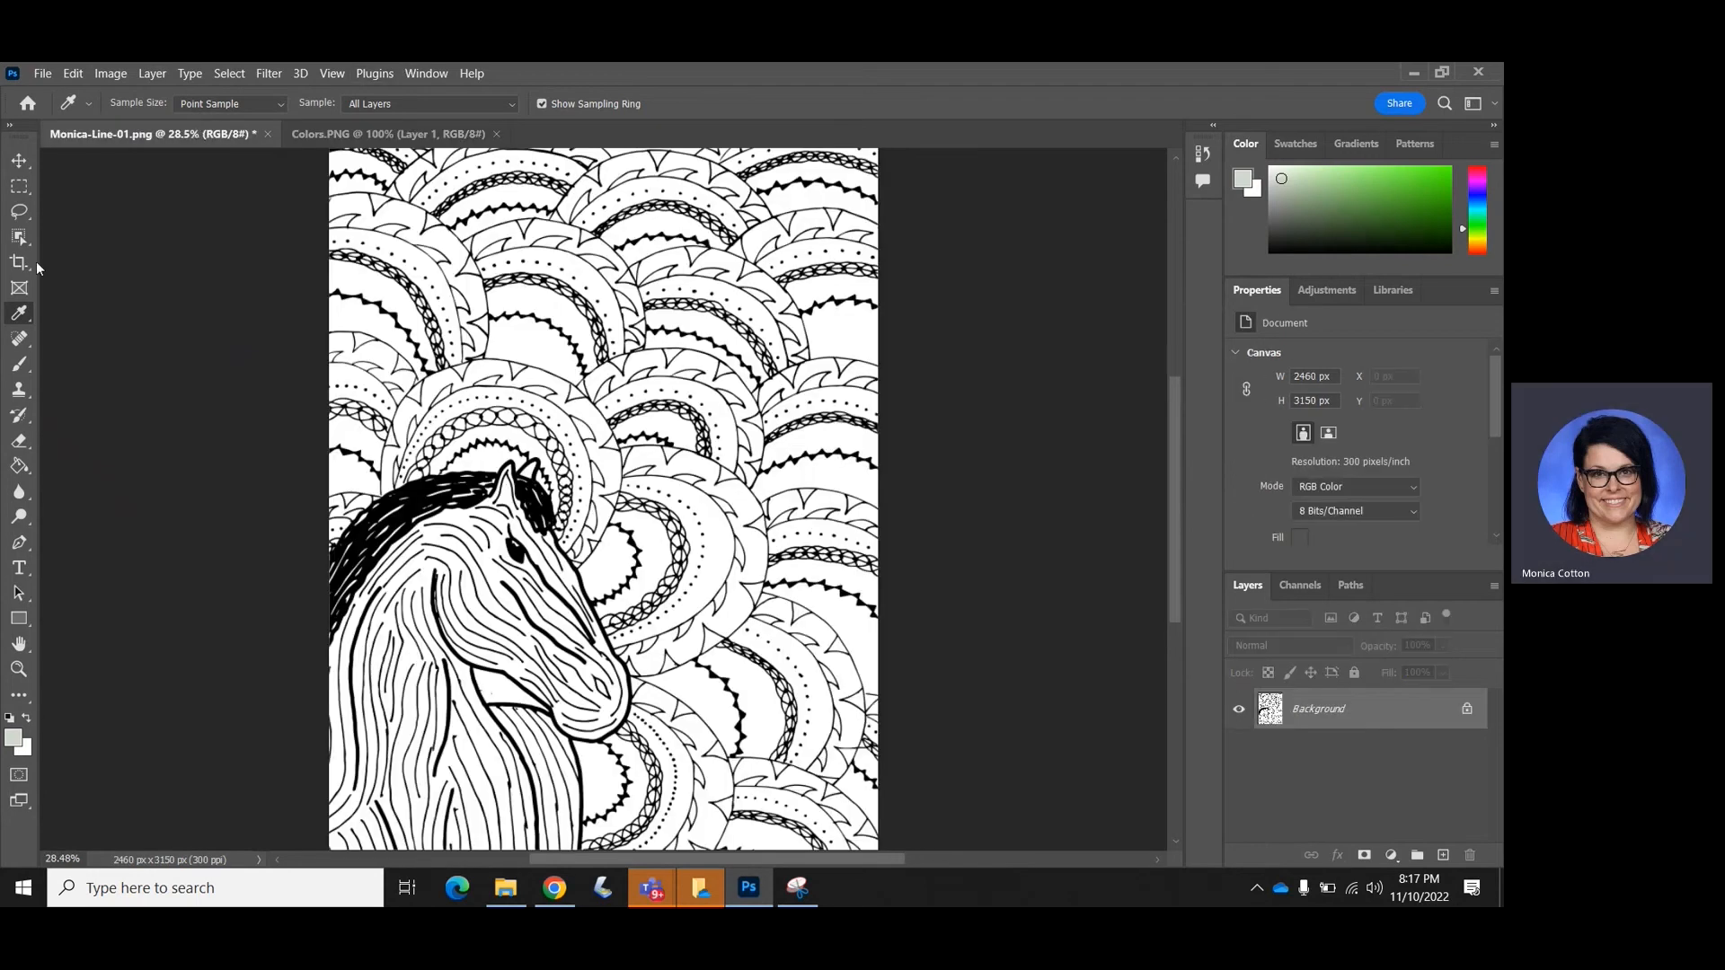
click(368, 135)
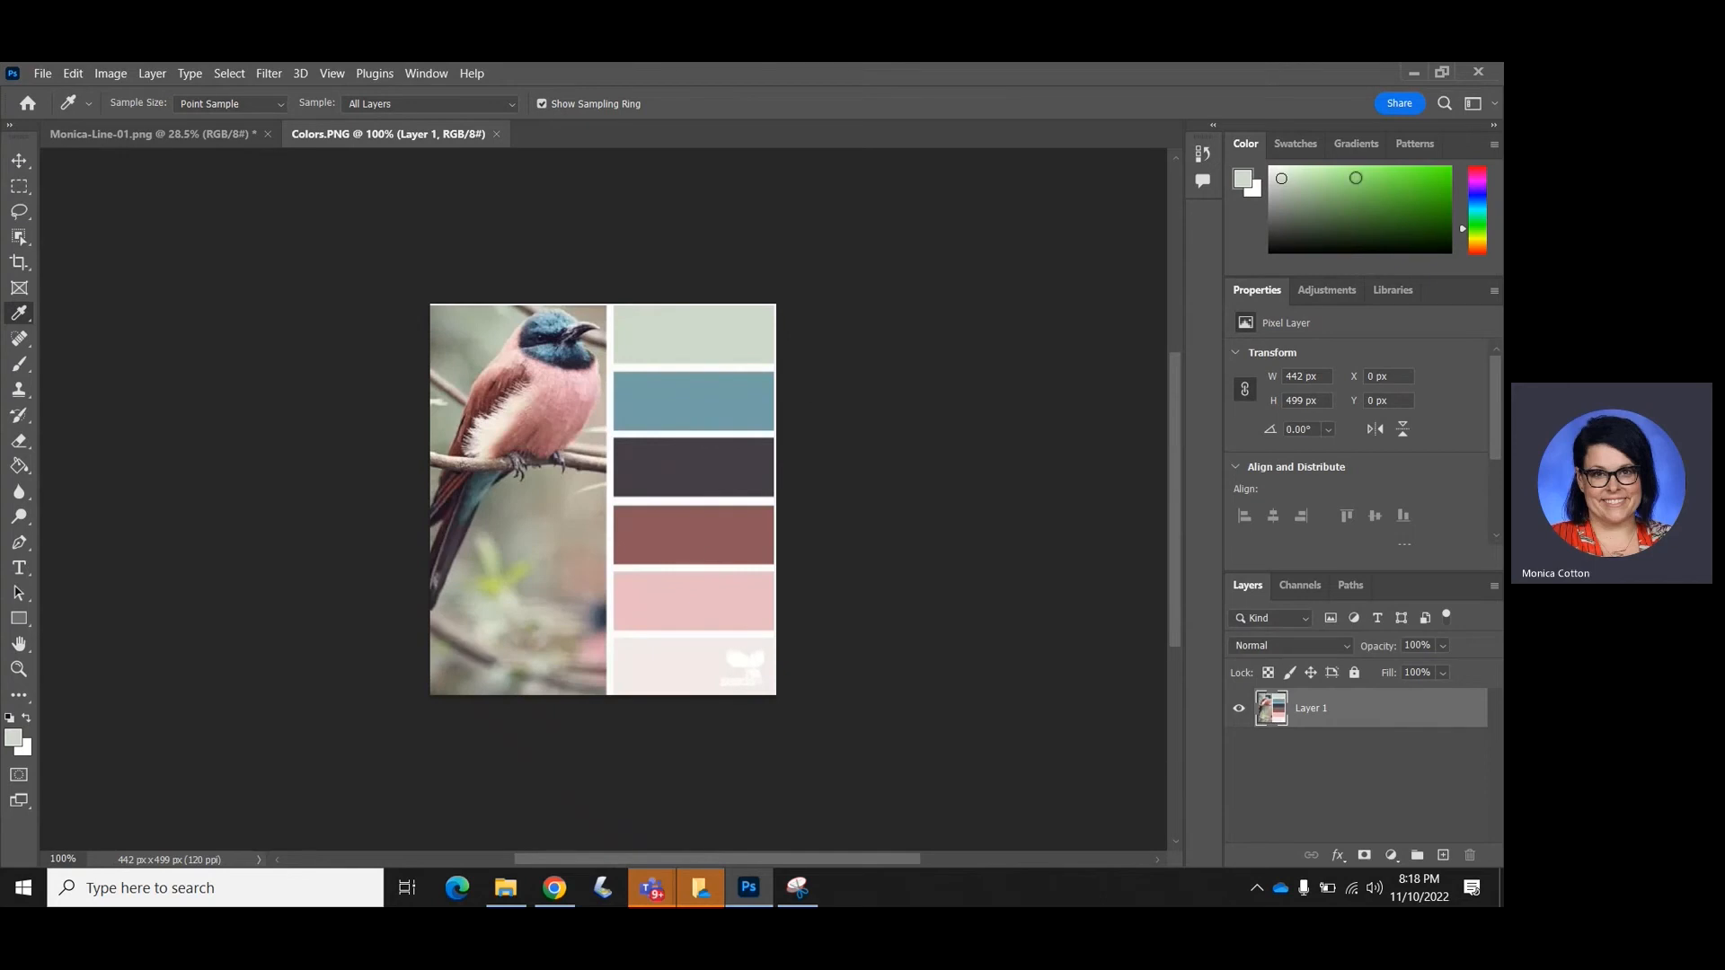
click(1301, 143)
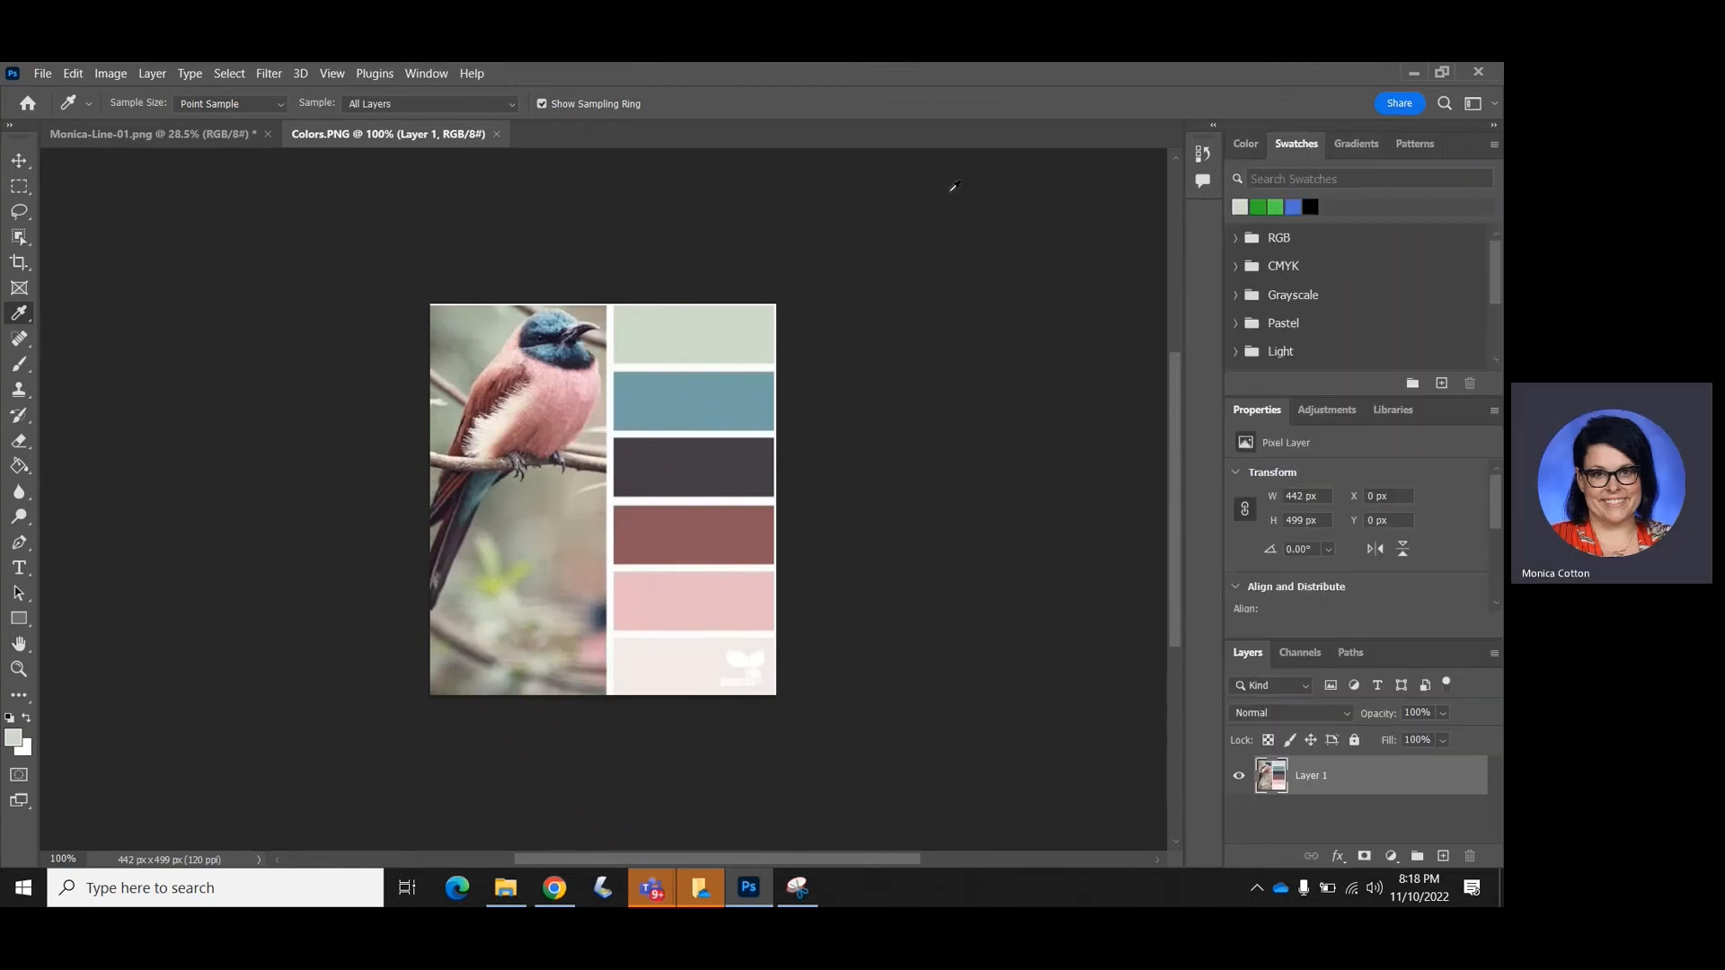
scroll(1249, 278, down, 3)
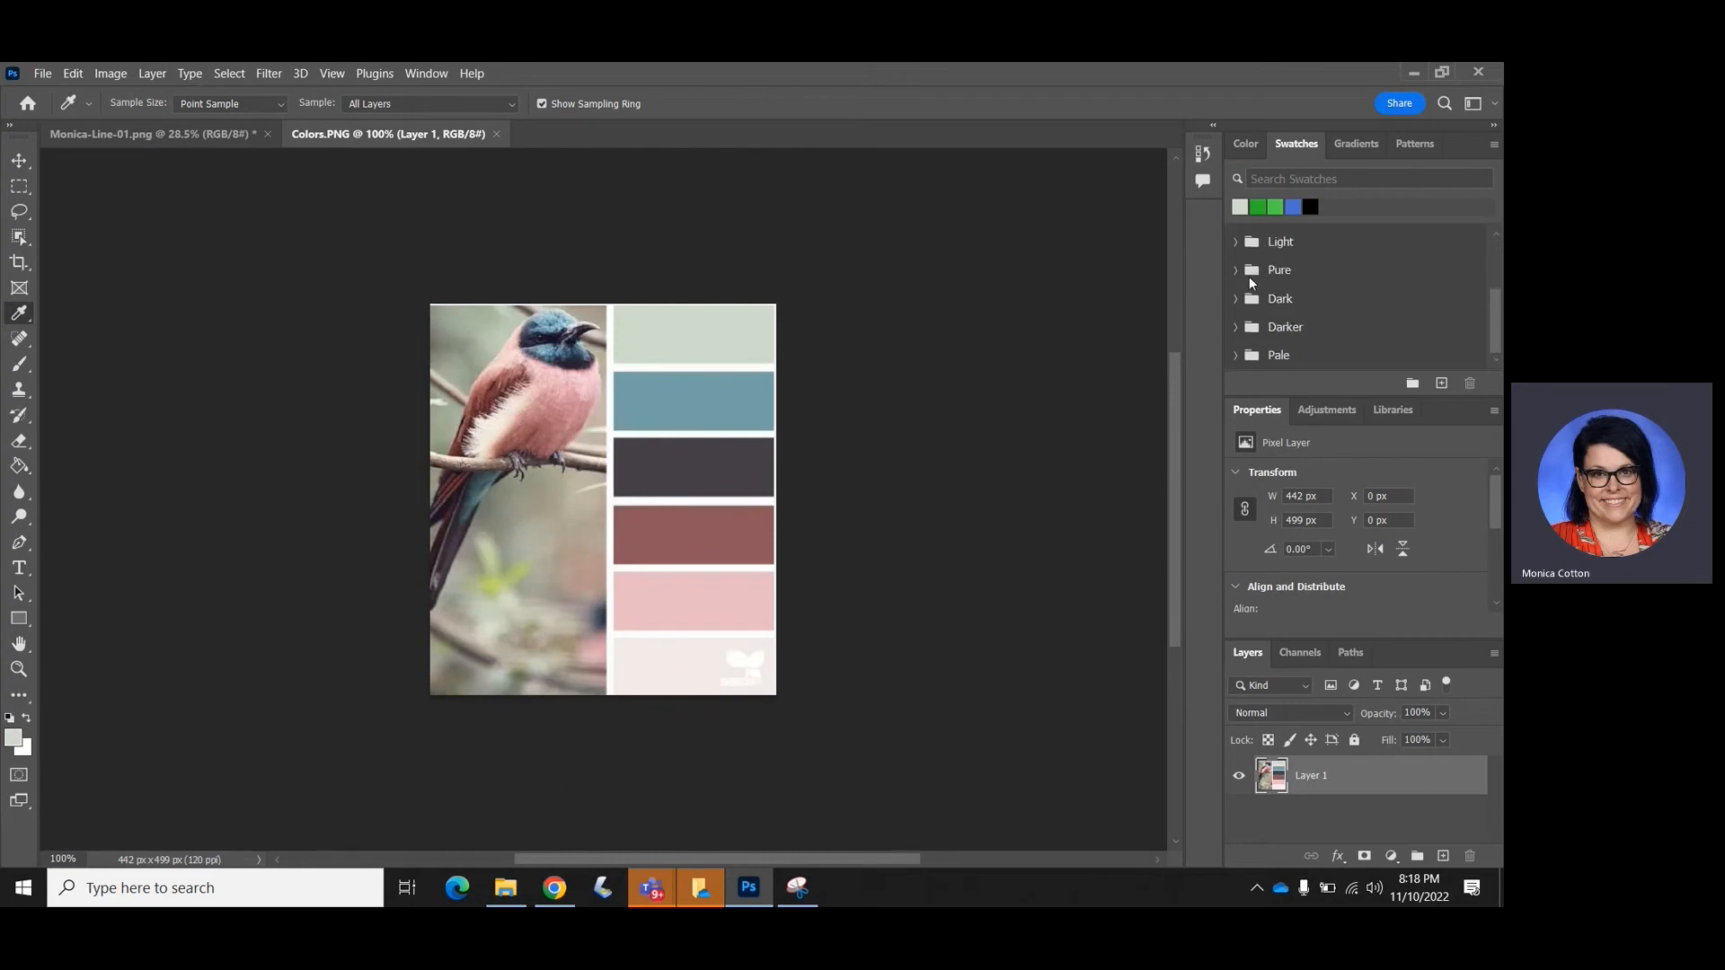
click(1413, 383)
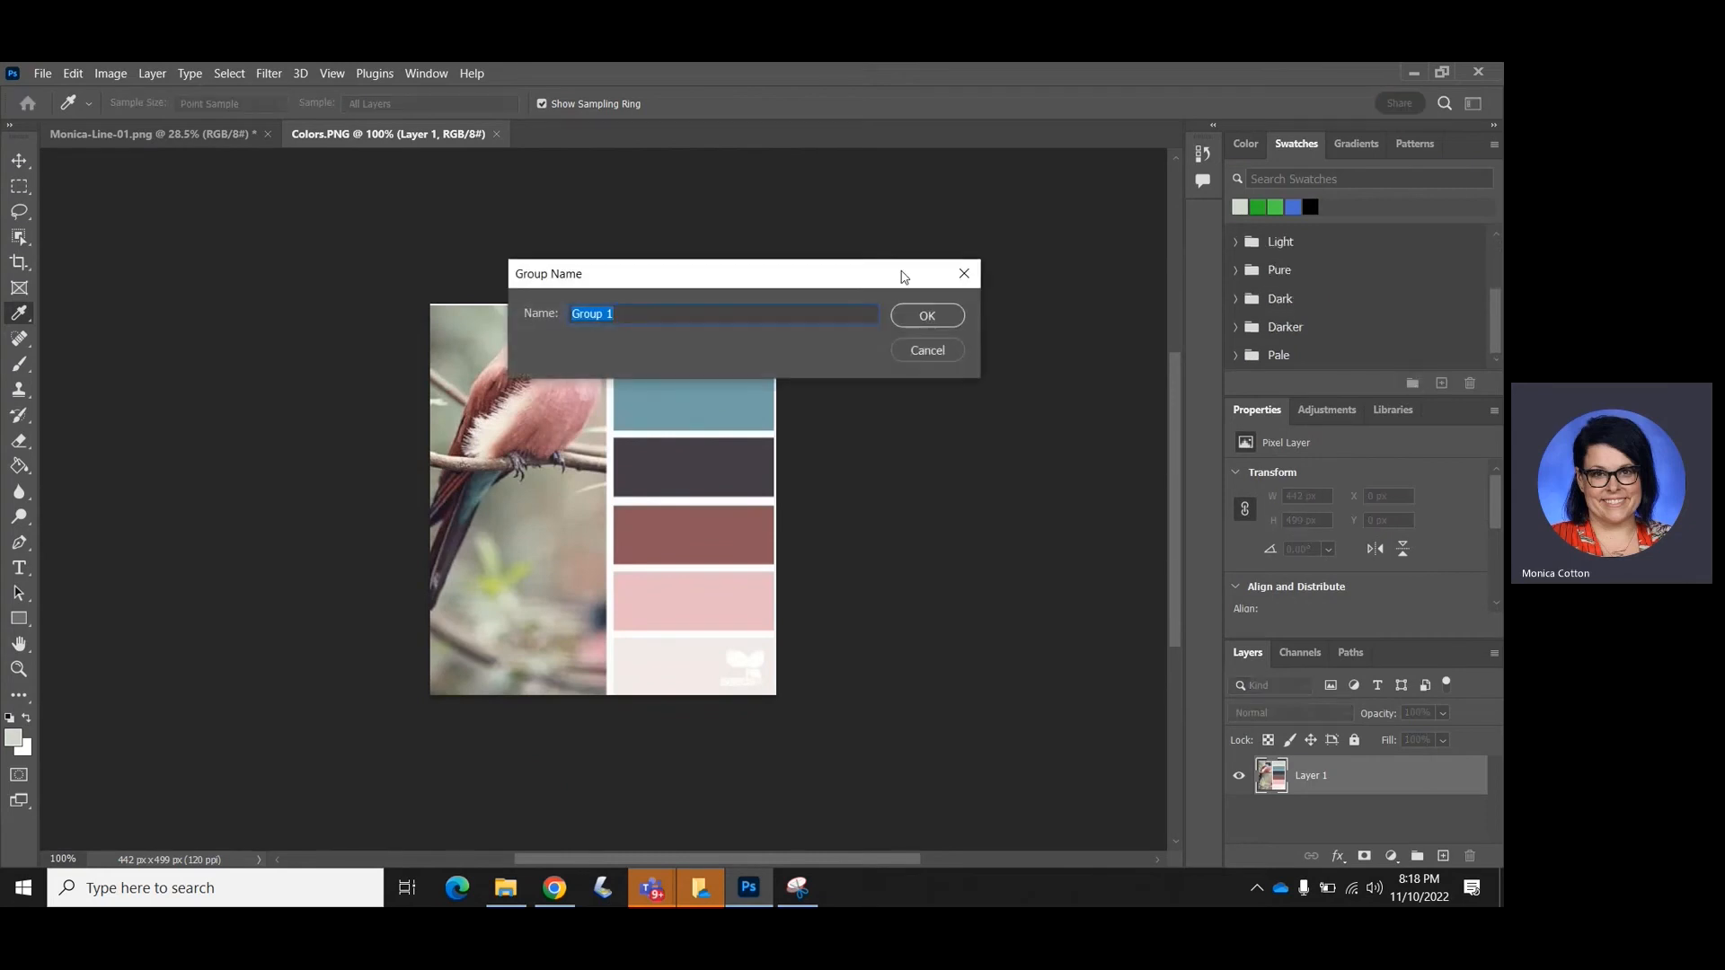
text(Nature)
key(Return)
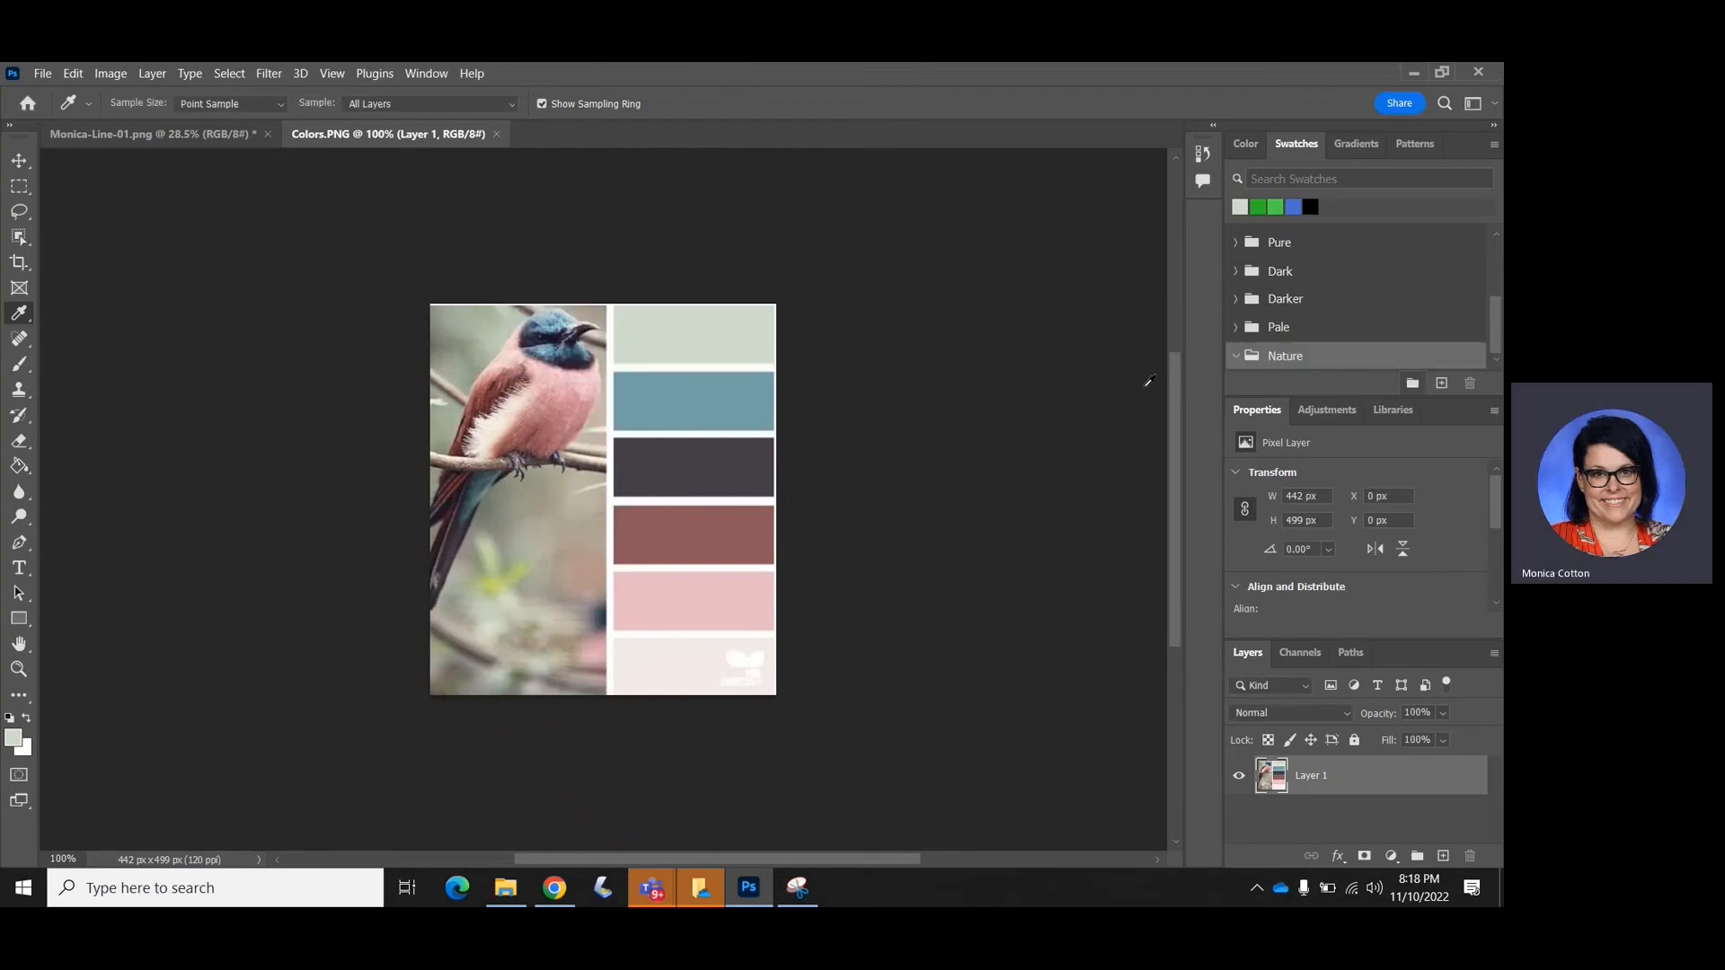
Resample the pale green and try to move the most recent color into the Nature swatch group
click(691, 324)
click(1236, 327)
right_click(1236, 327)
key(Escape)
right_click(1234, 328)
key(Escape)
scroll(1233, 332, down, 1)
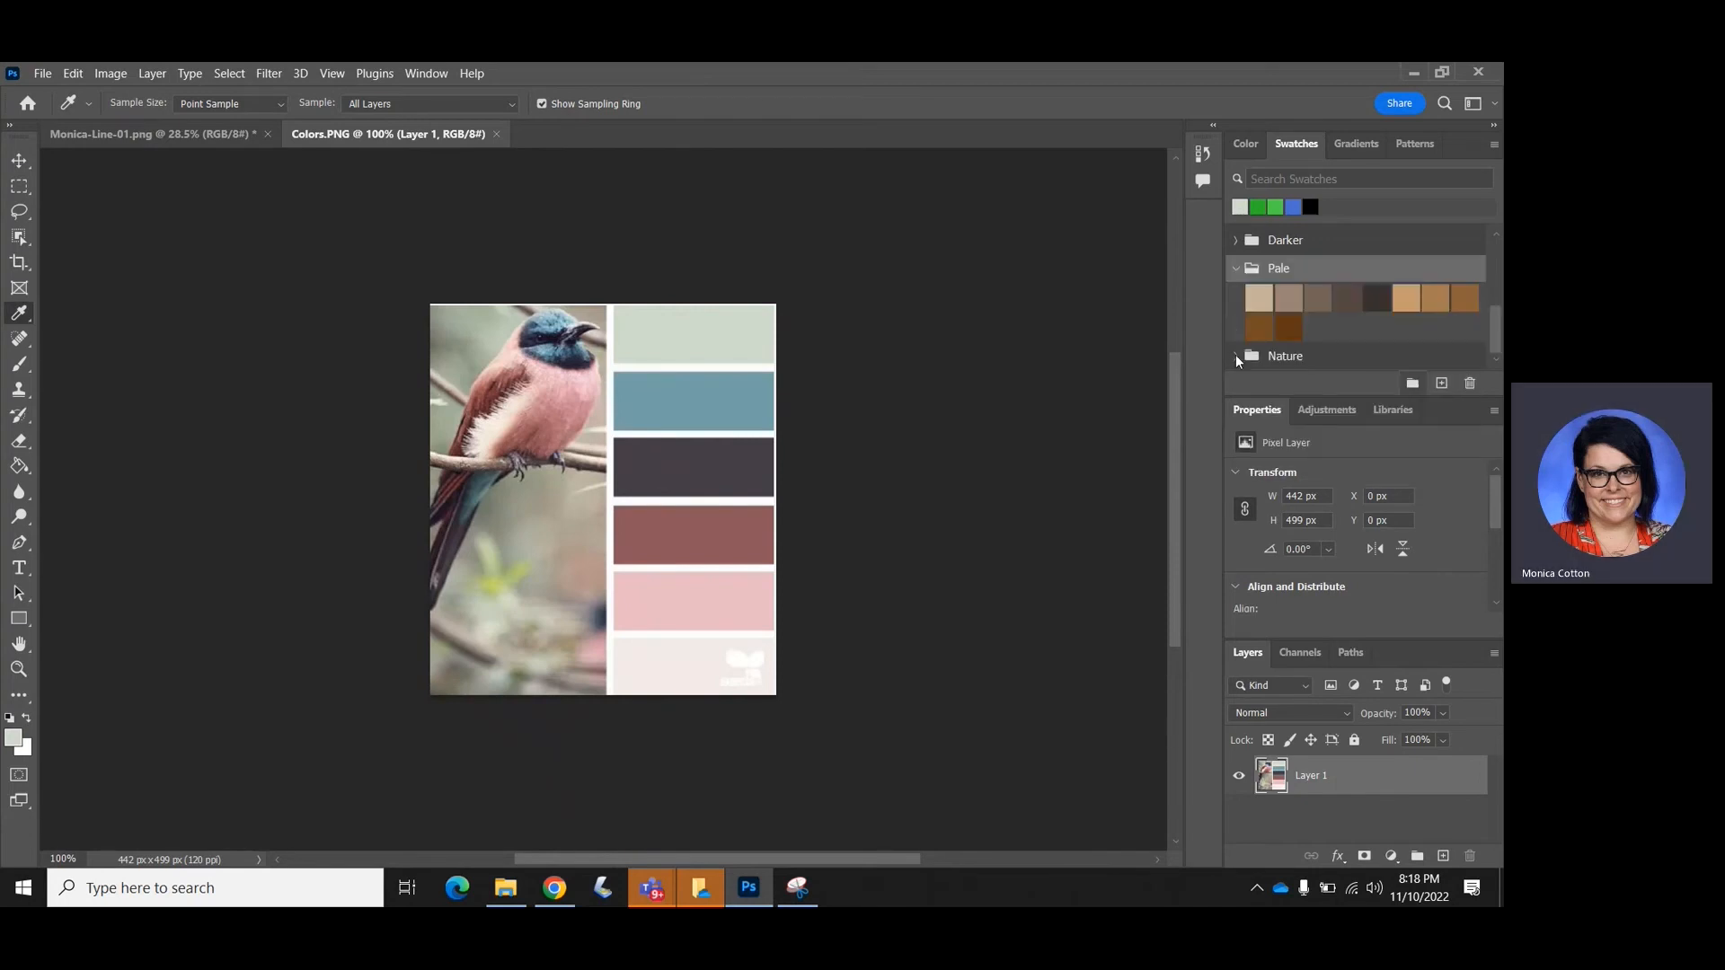
click(1236, 358)
drag(1245, 208, 1294, 360)
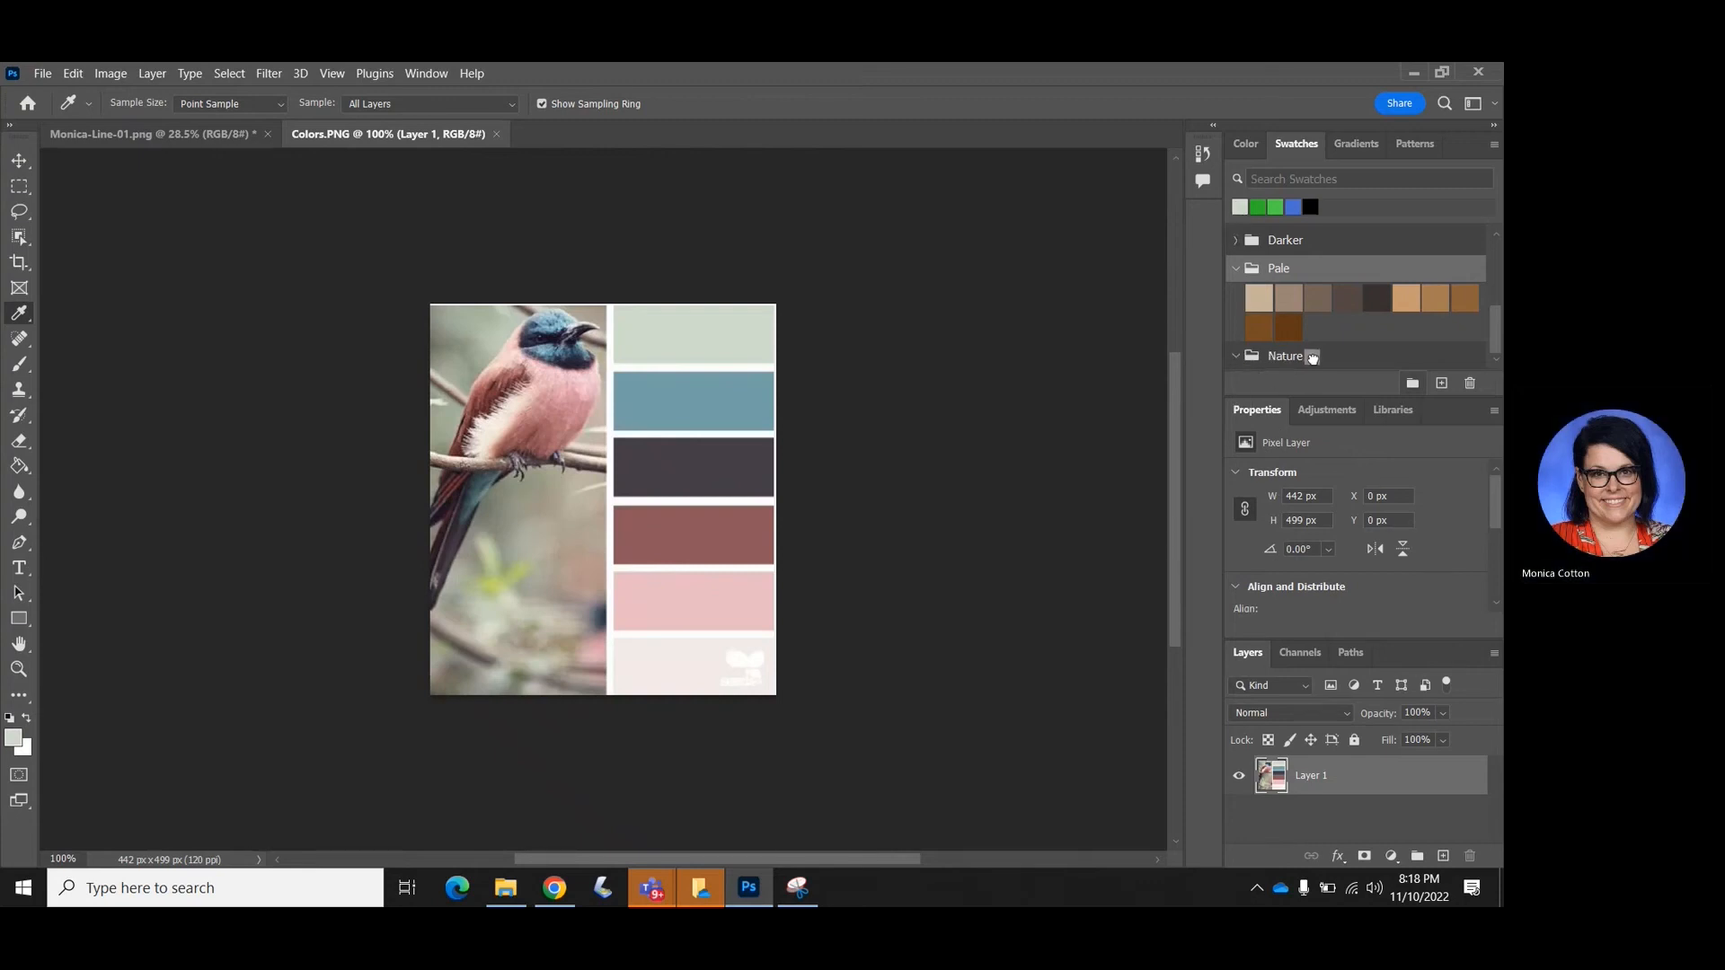
click(1439, 384)
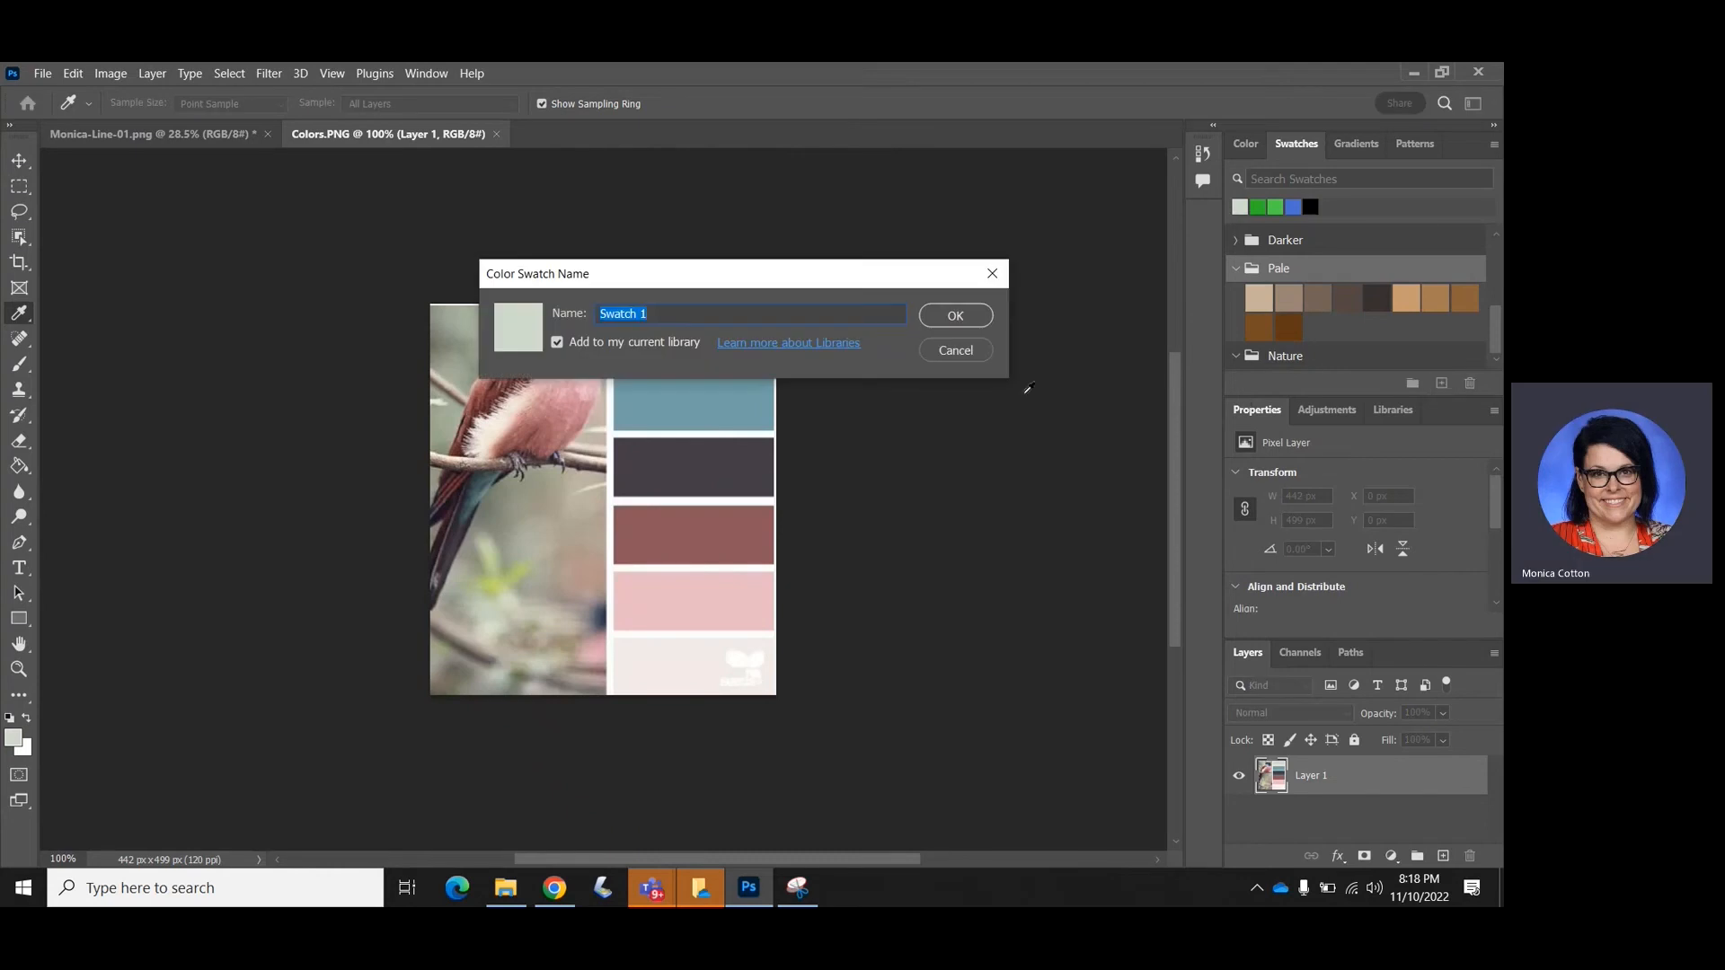
click(963, 352)
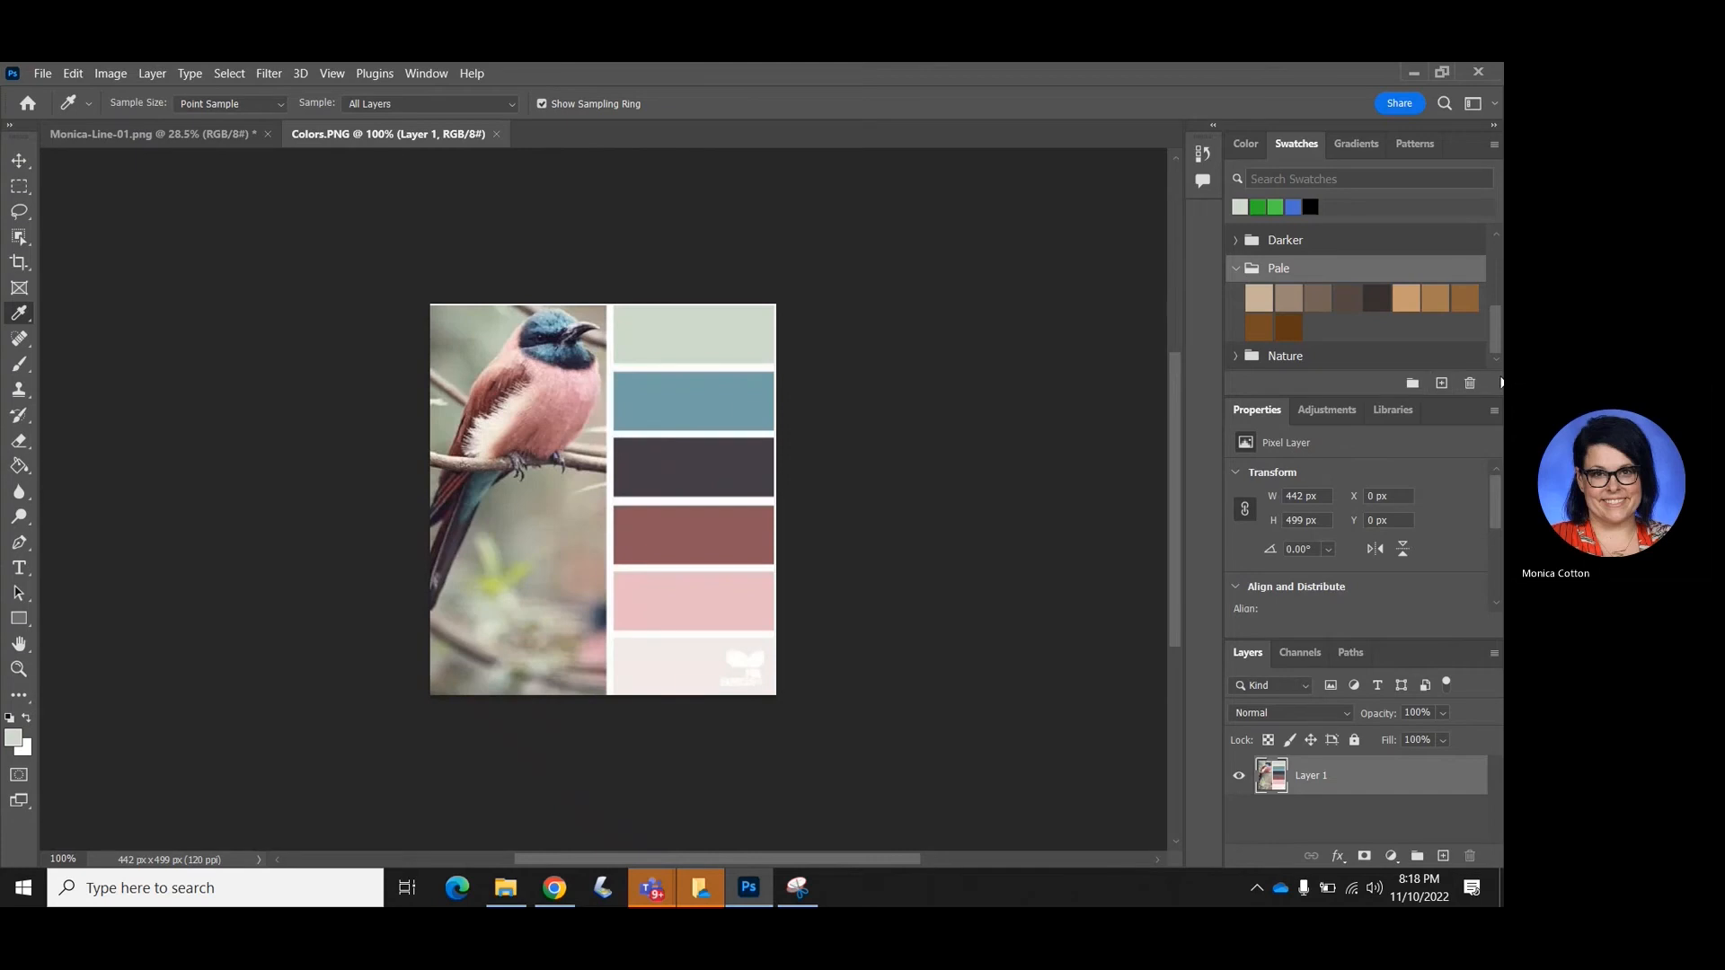
click(1470, 384)
click(782, 385)
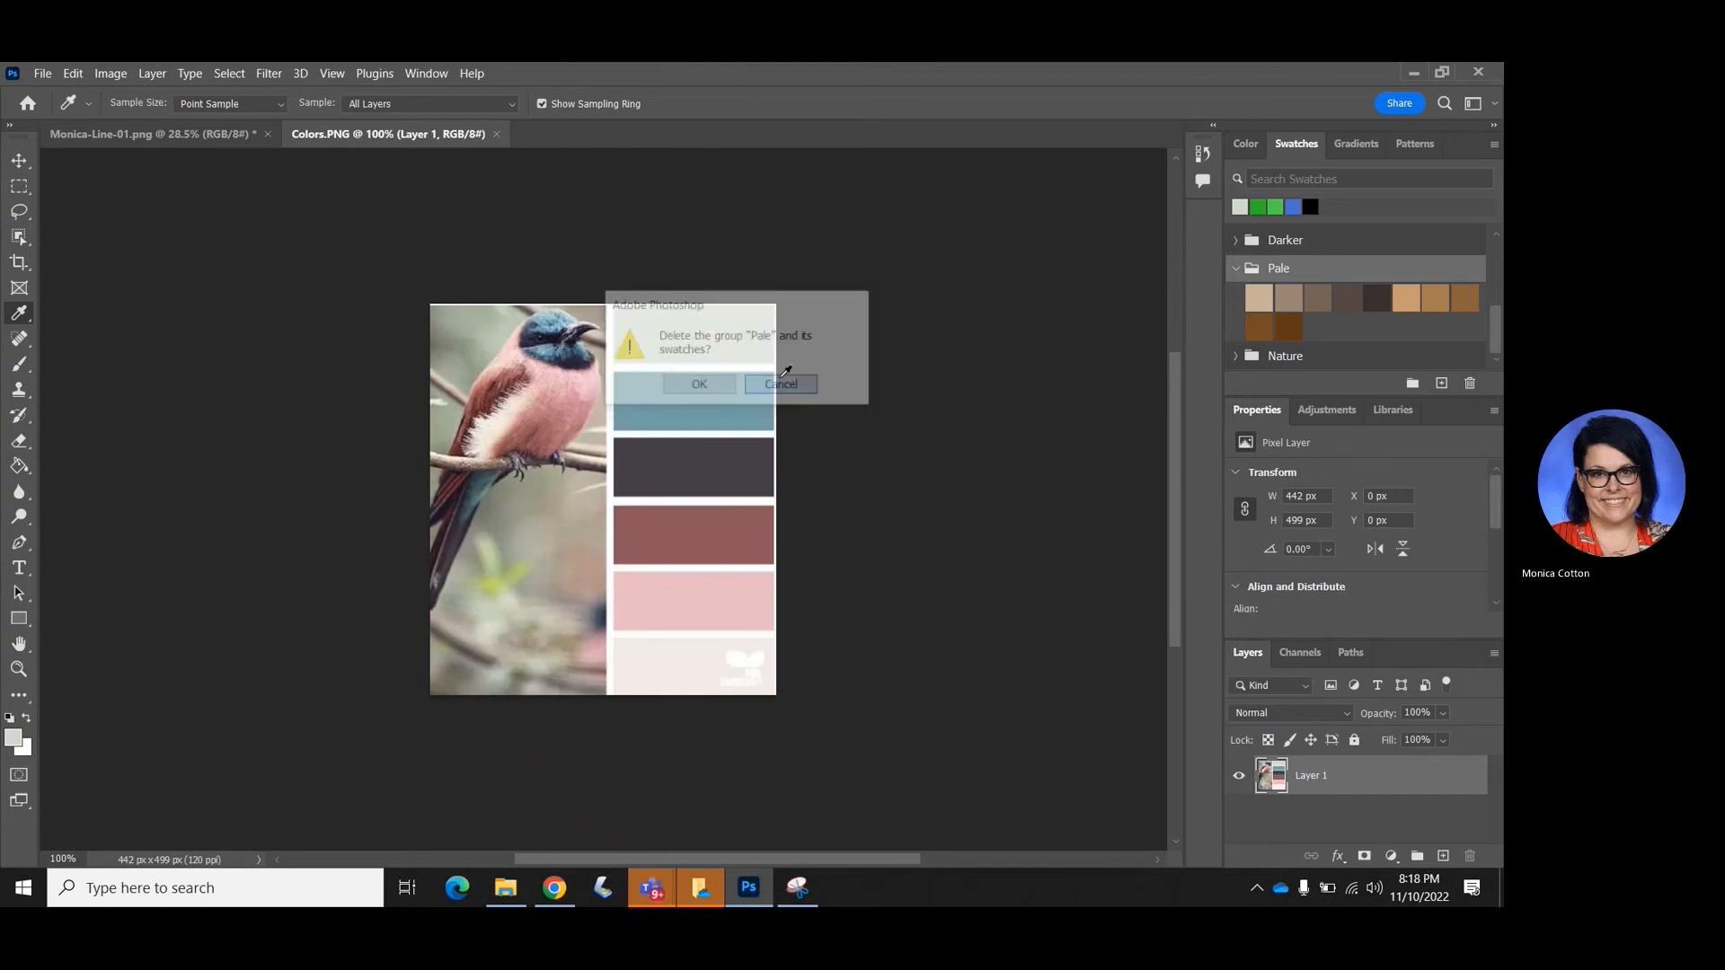
Sample the blue, reddish brown, pink, off-white and pale green blocks of Colors.PNG in turn with the Eyedropper tool
click(701, 405)
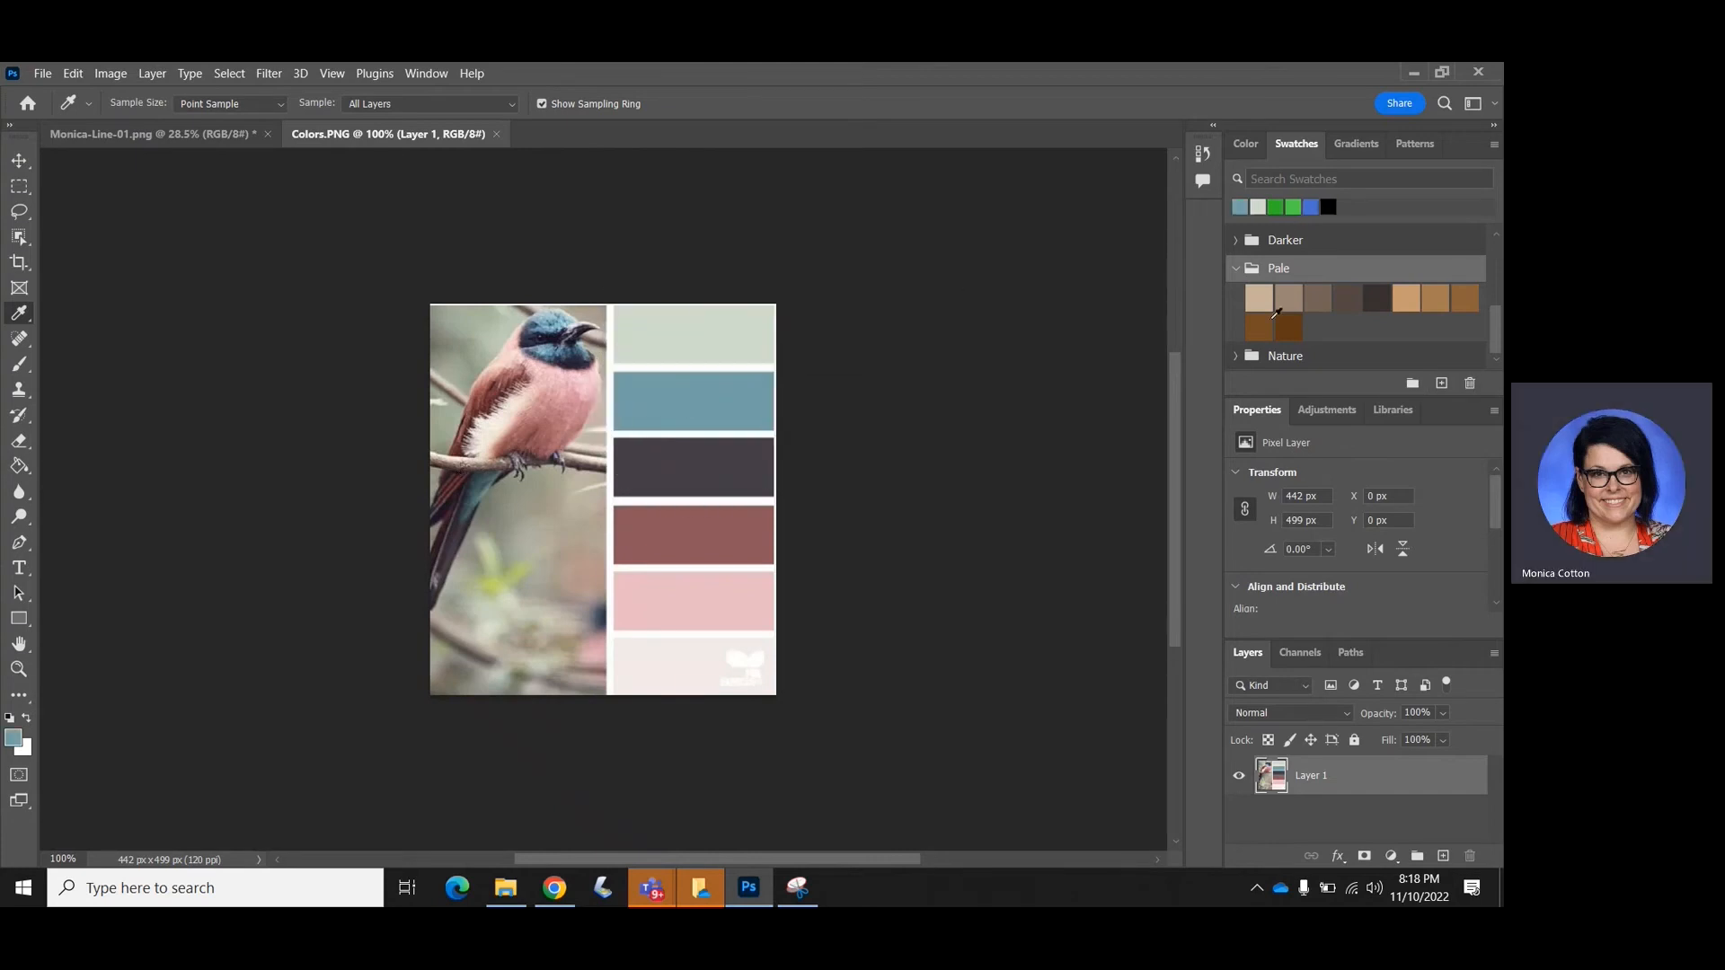
click(734, 542)
click(687, 598)
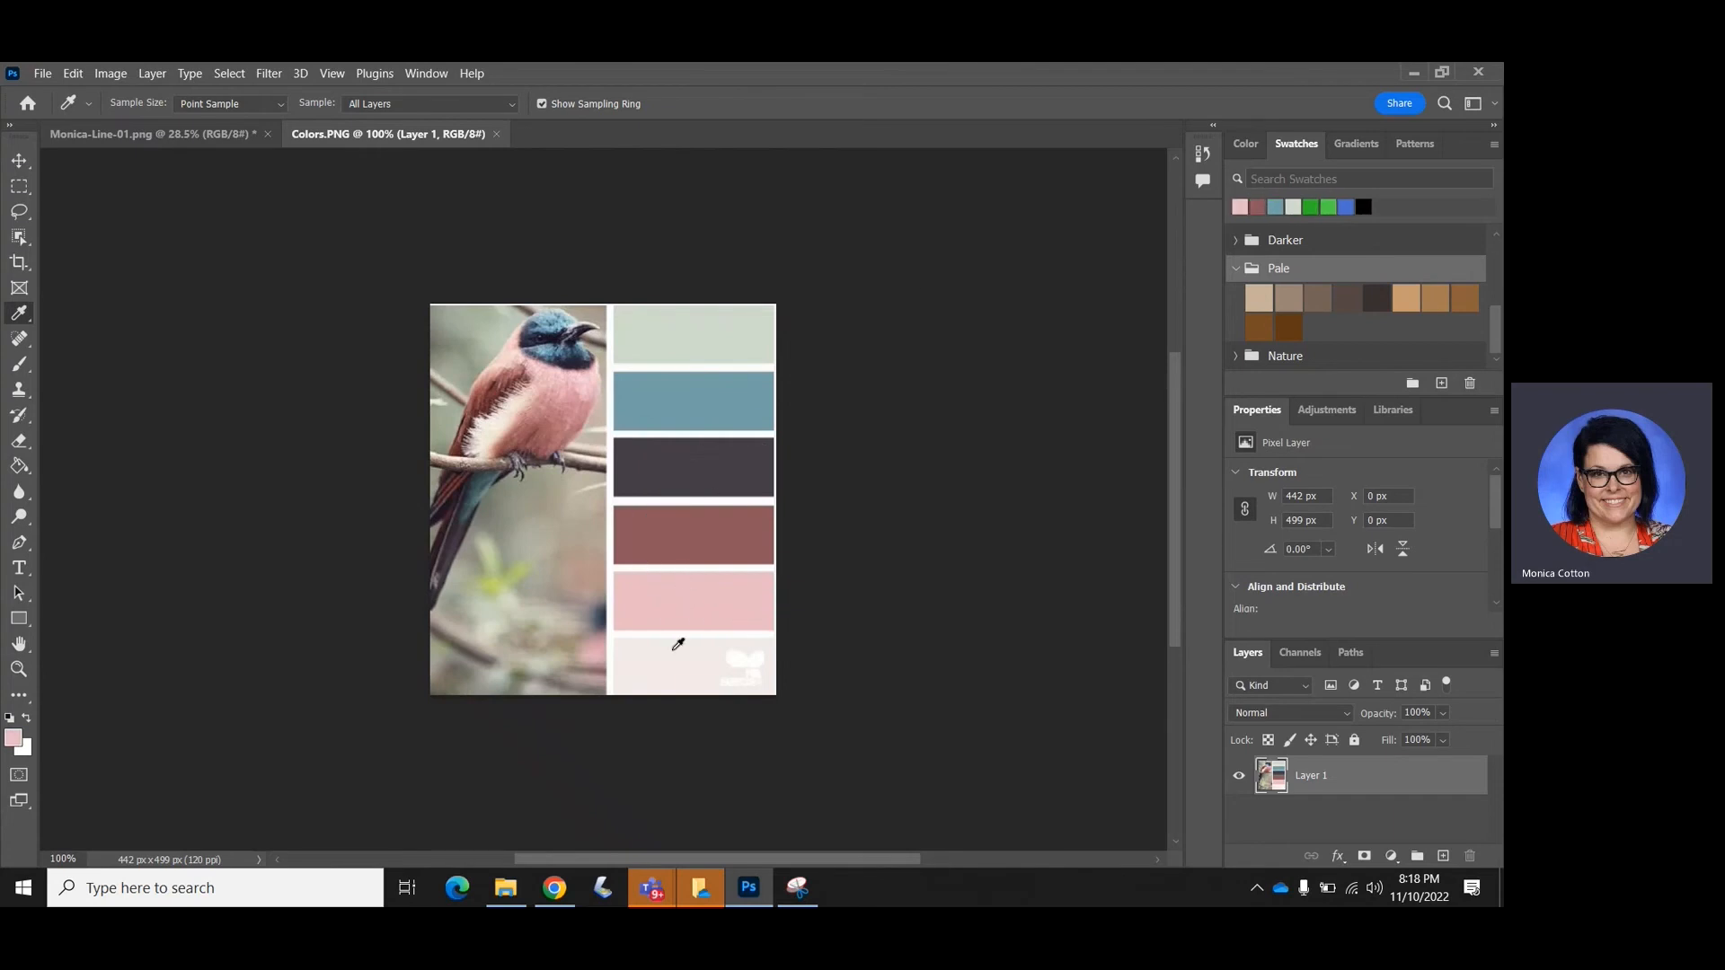
click(670, 678)
click(702, 345)
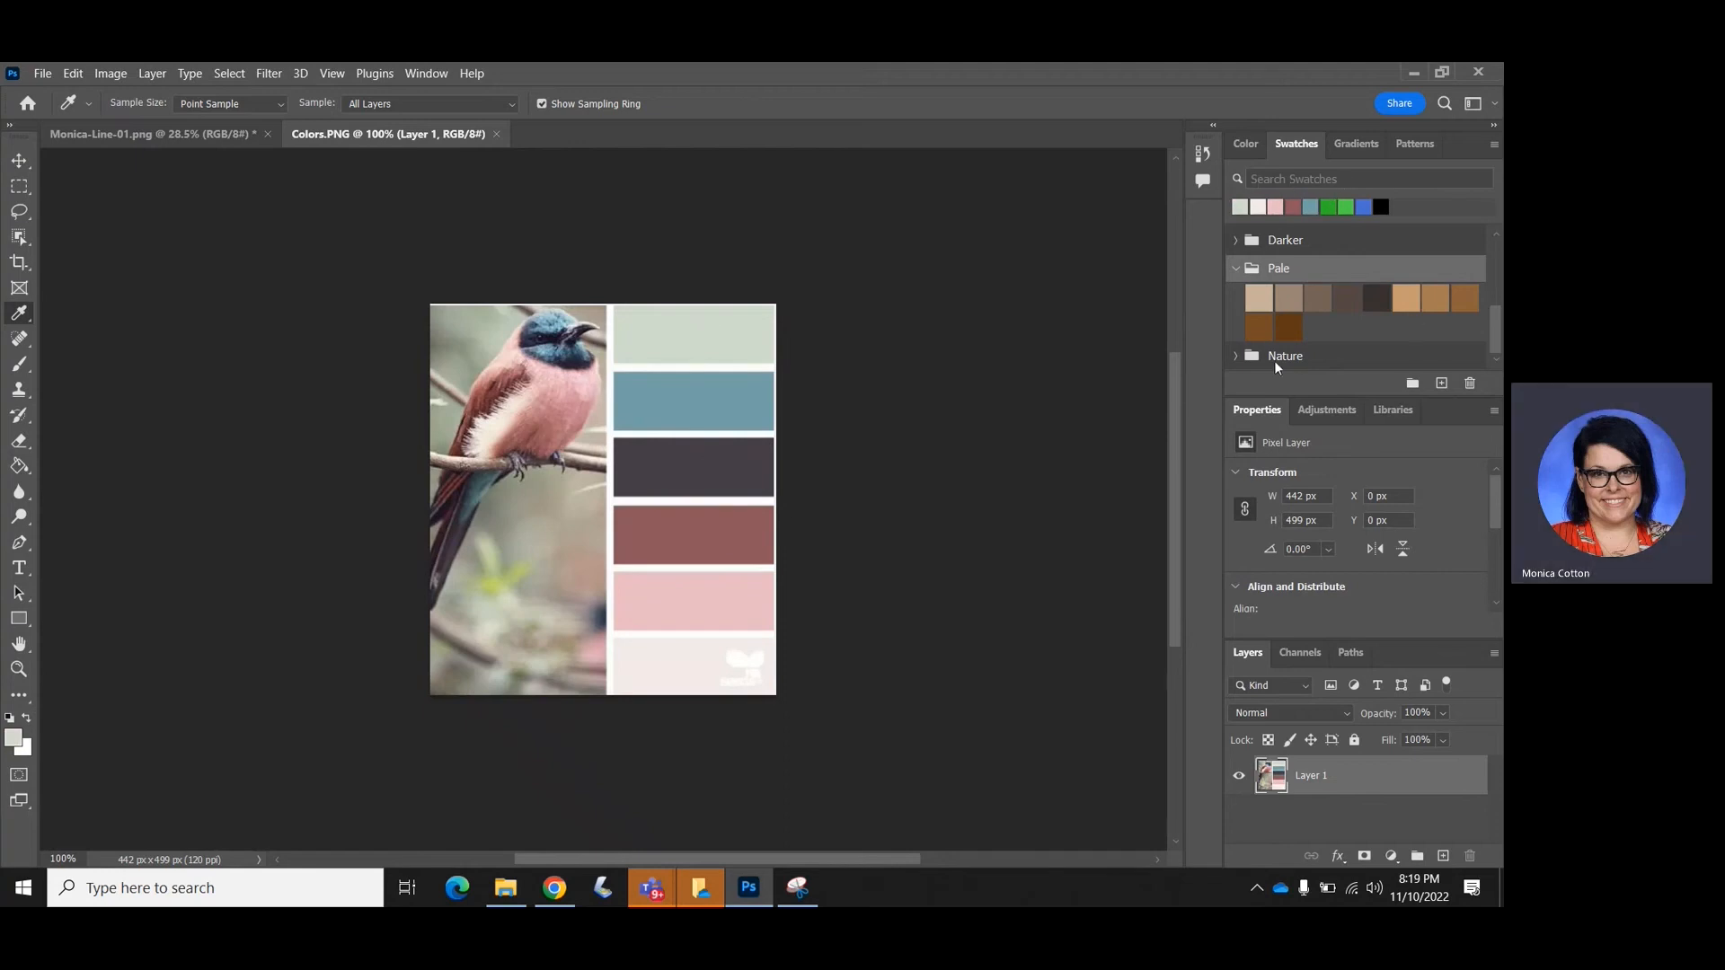
click(665, 307)
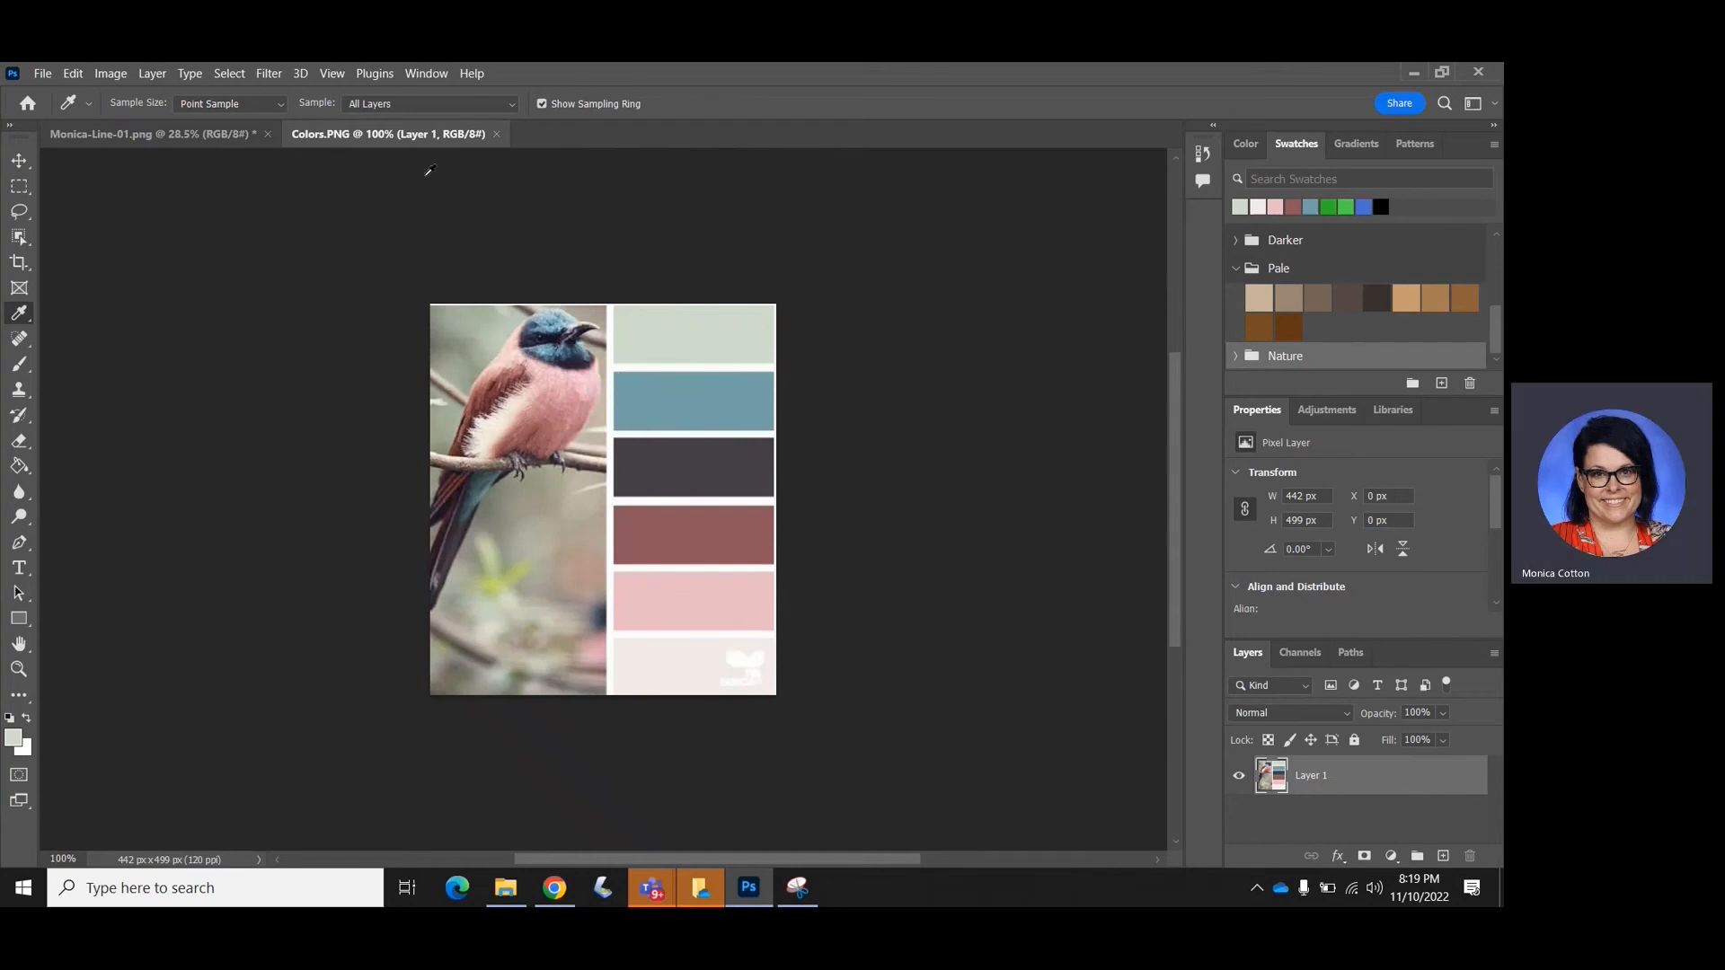
Return to the horse drawing and fill three inner scallop areas with the pale green using the Paint Bucket tool
click(232, 135)
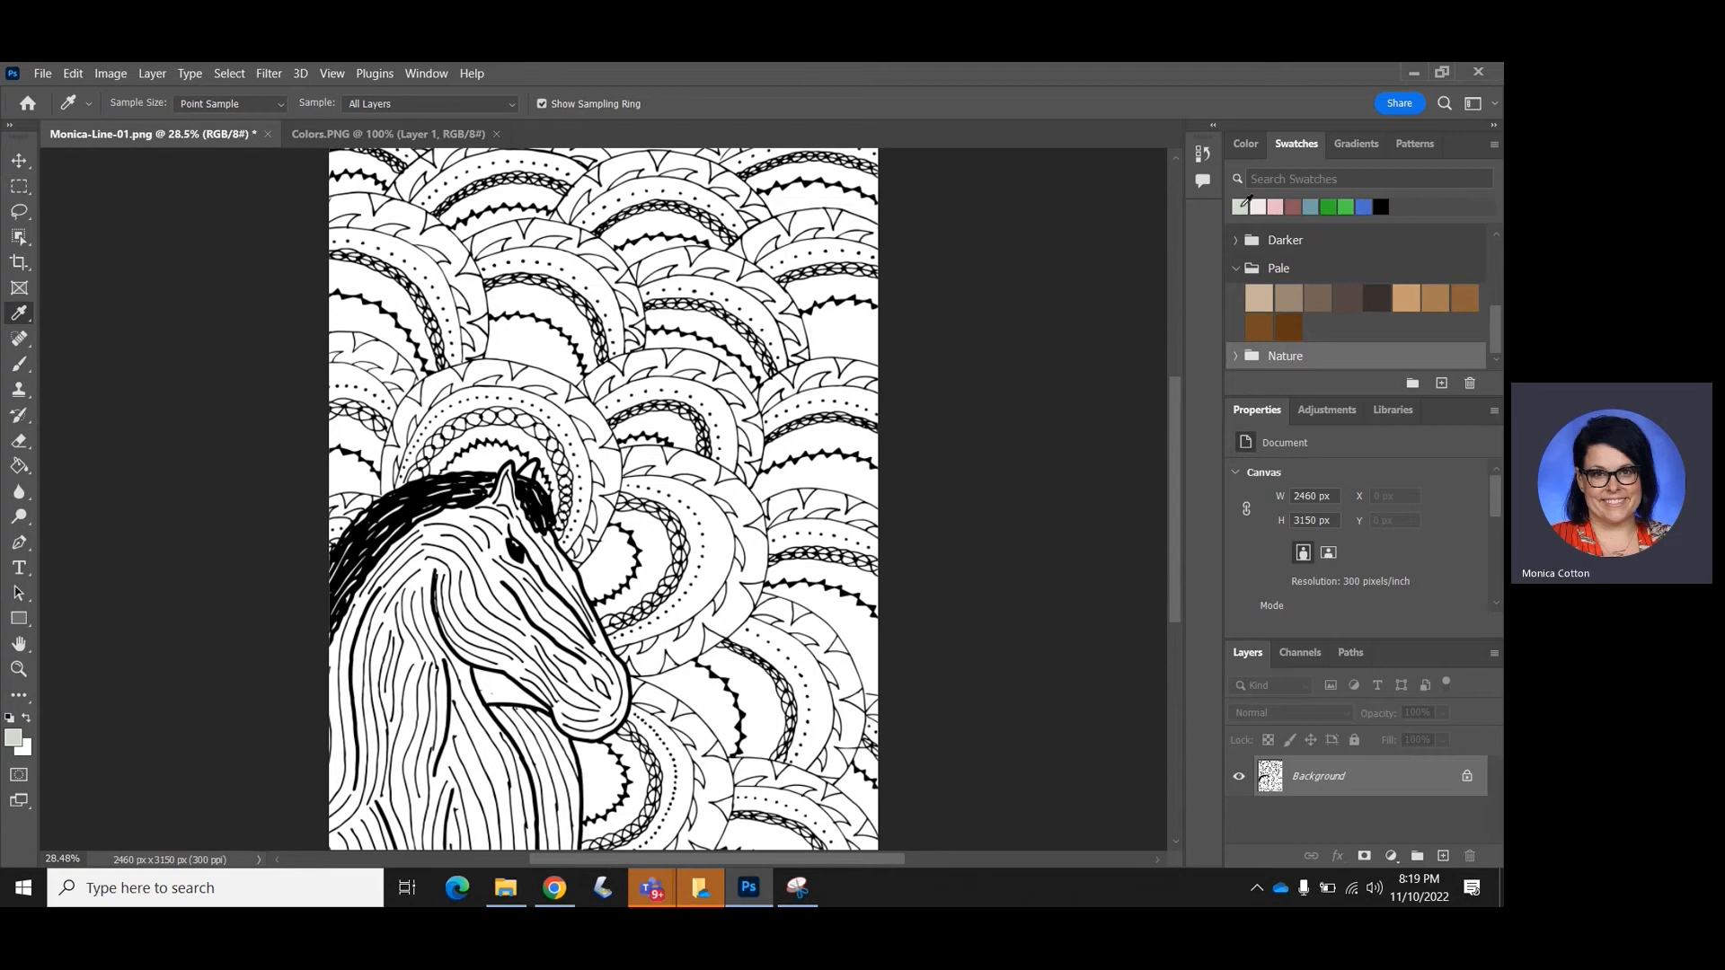
click(23, 473)
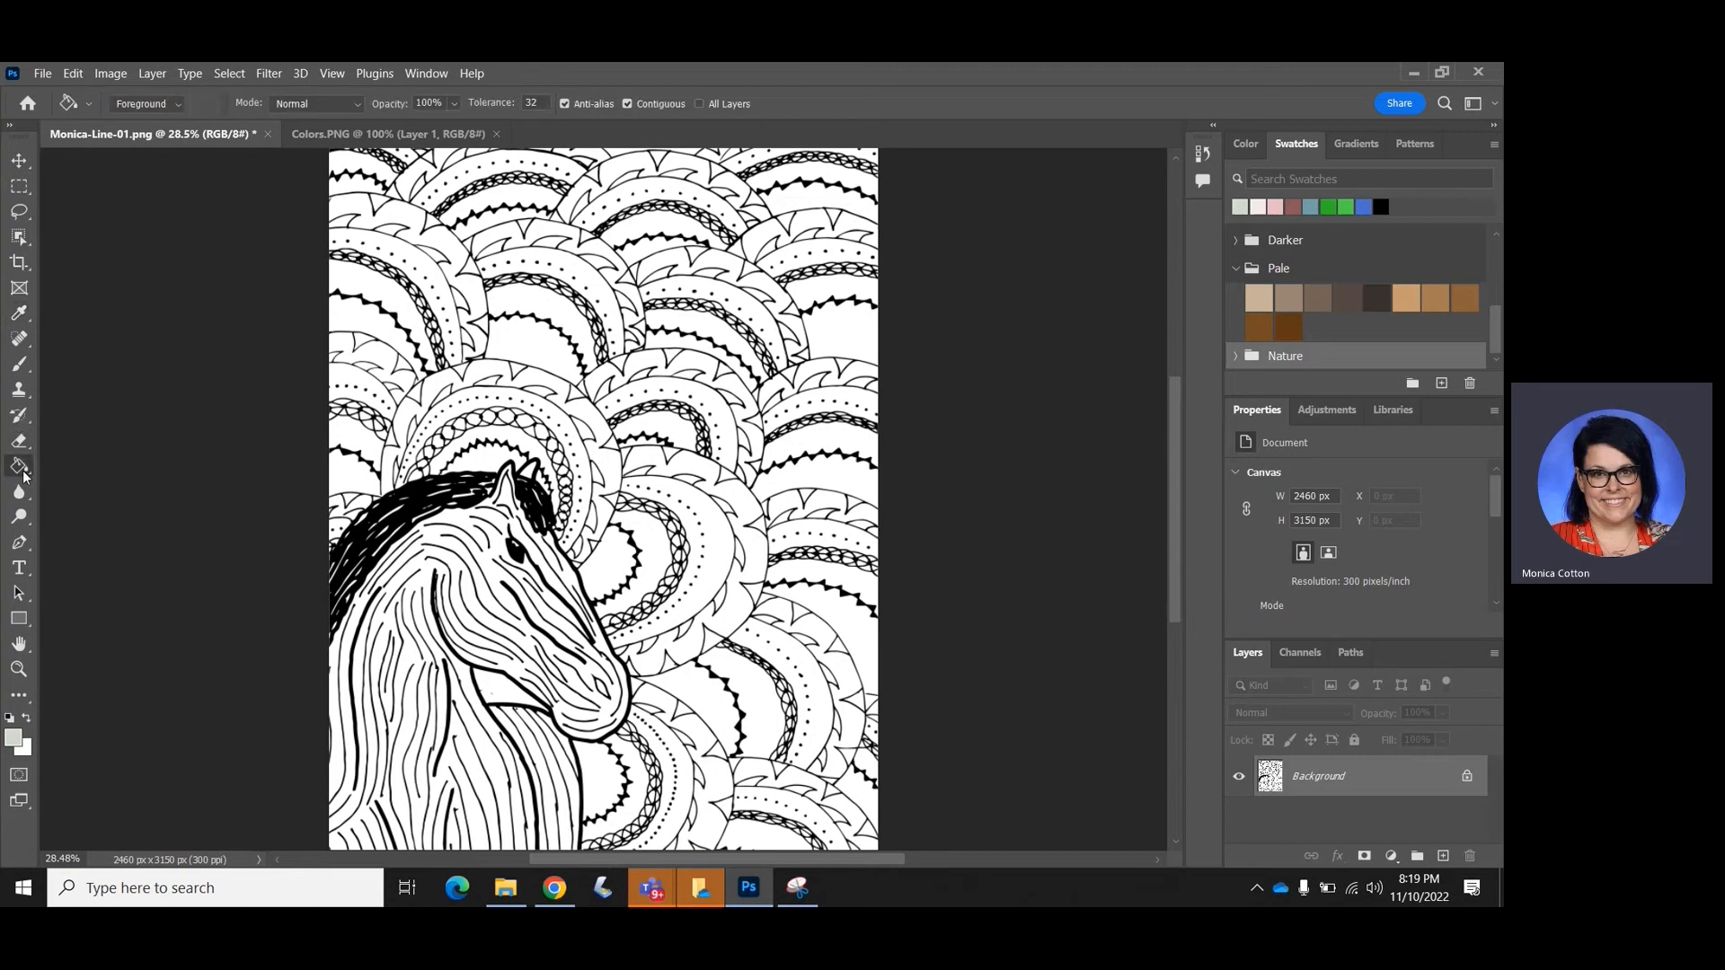
click(533, 300)
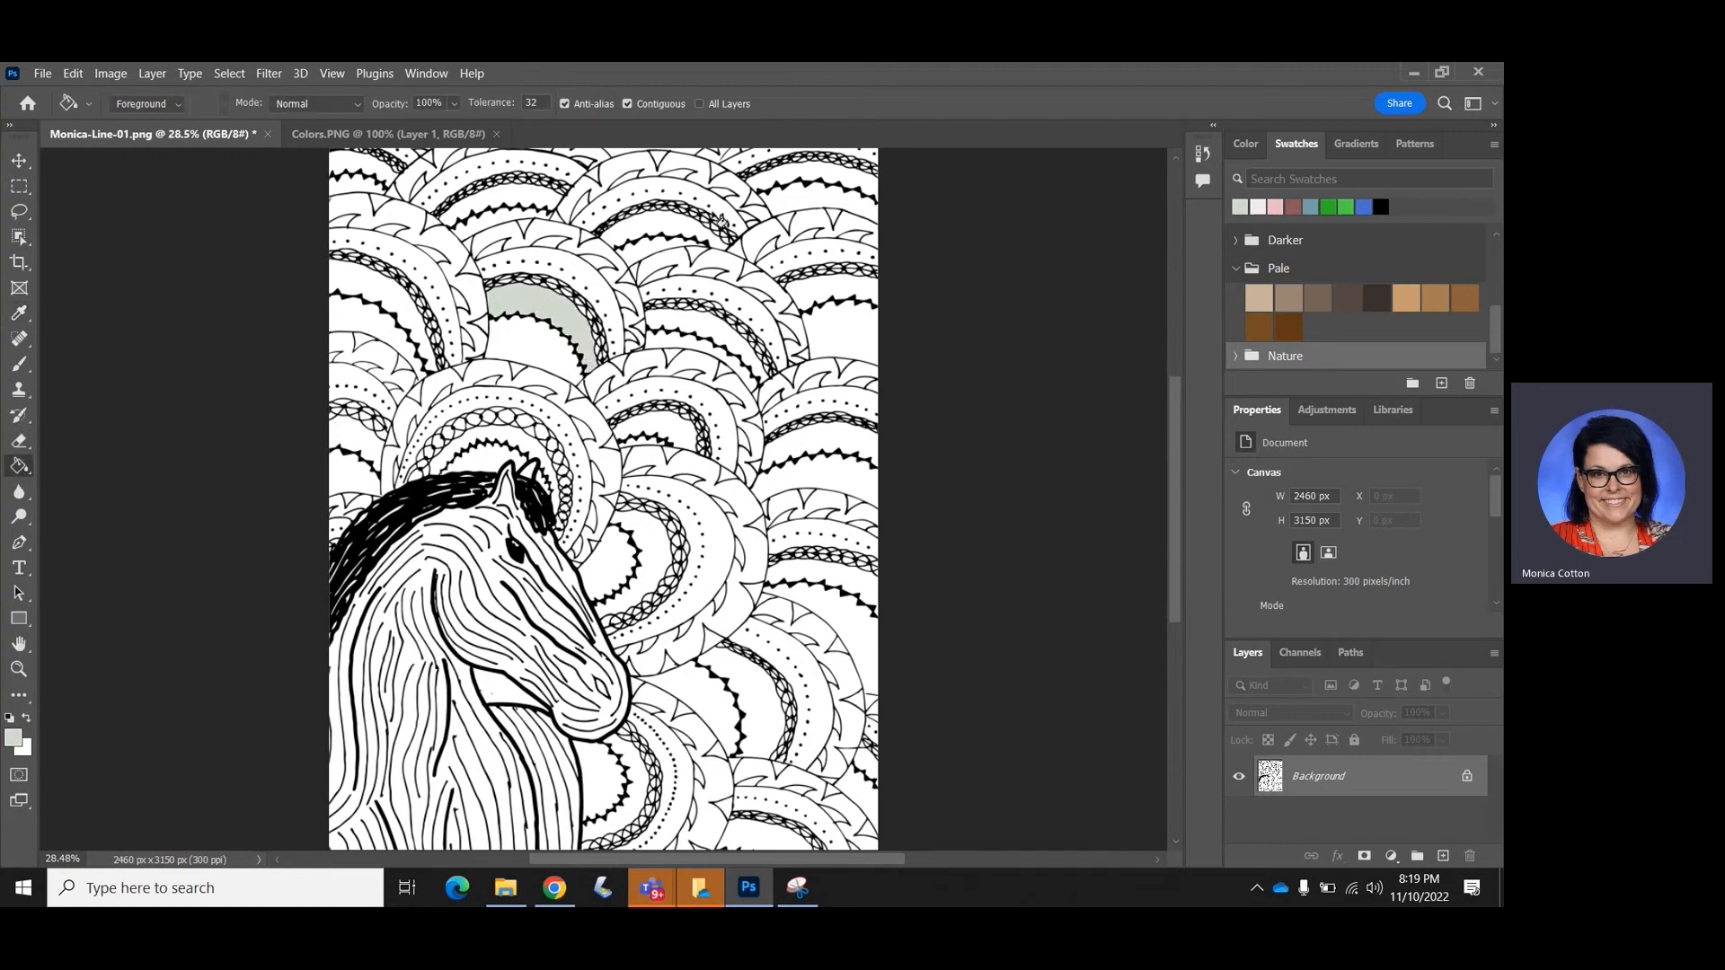
click(837, 329)
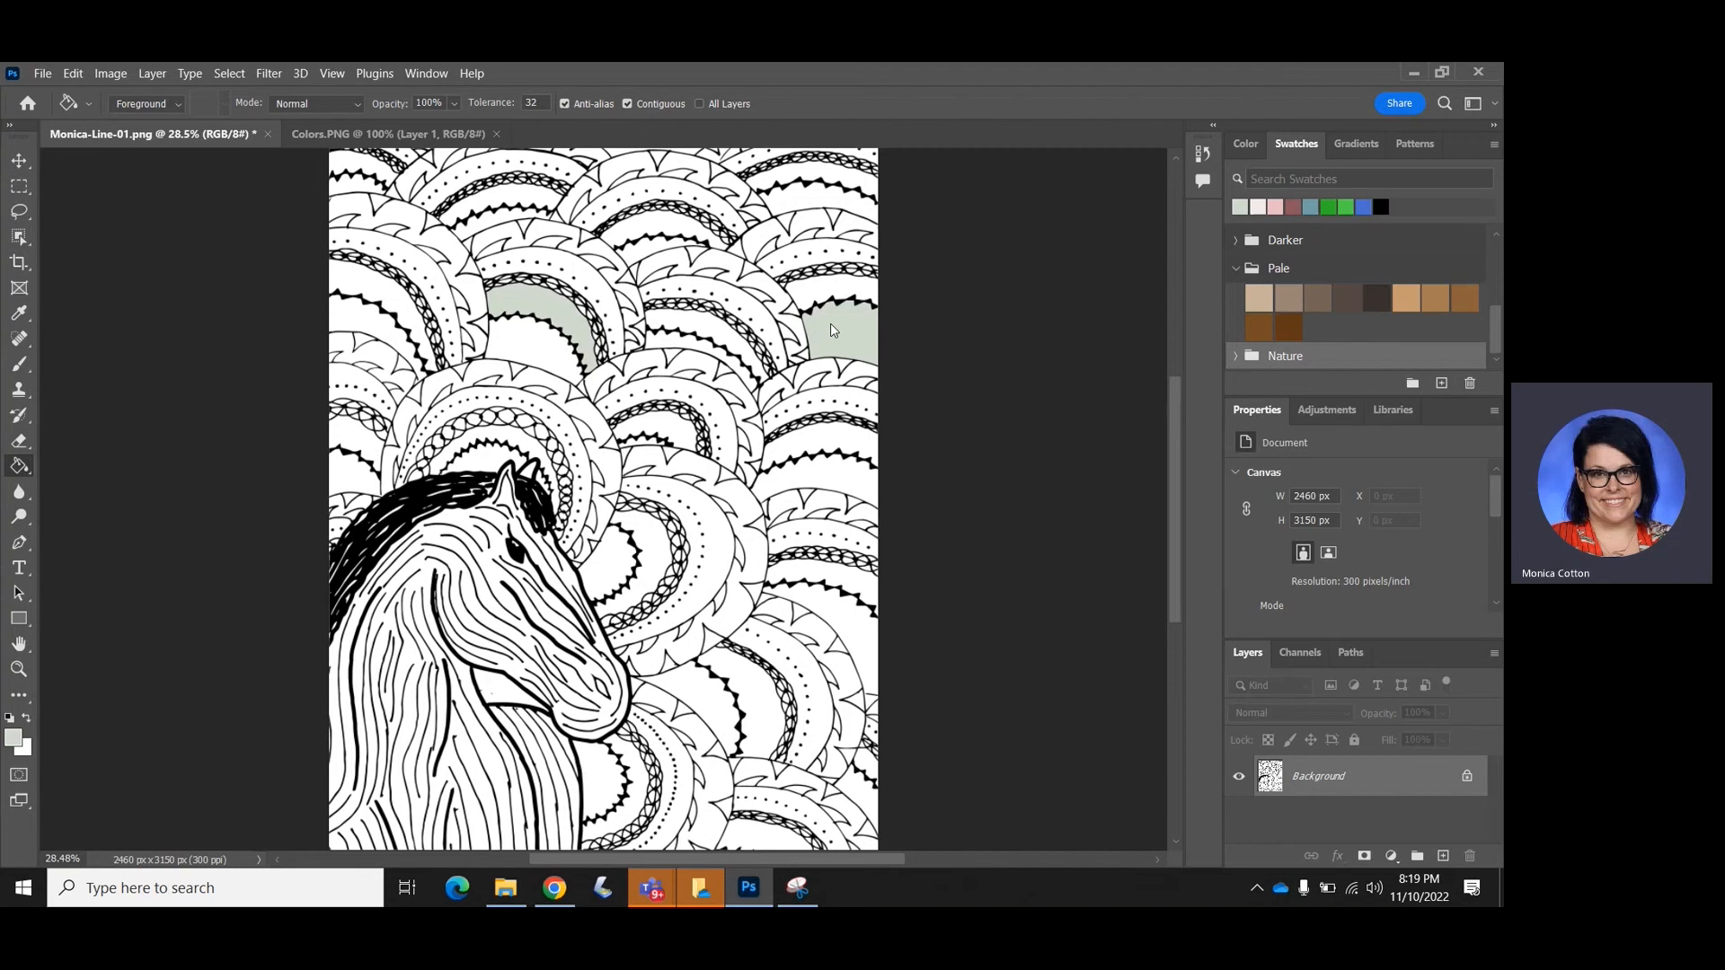
click(521, 442)
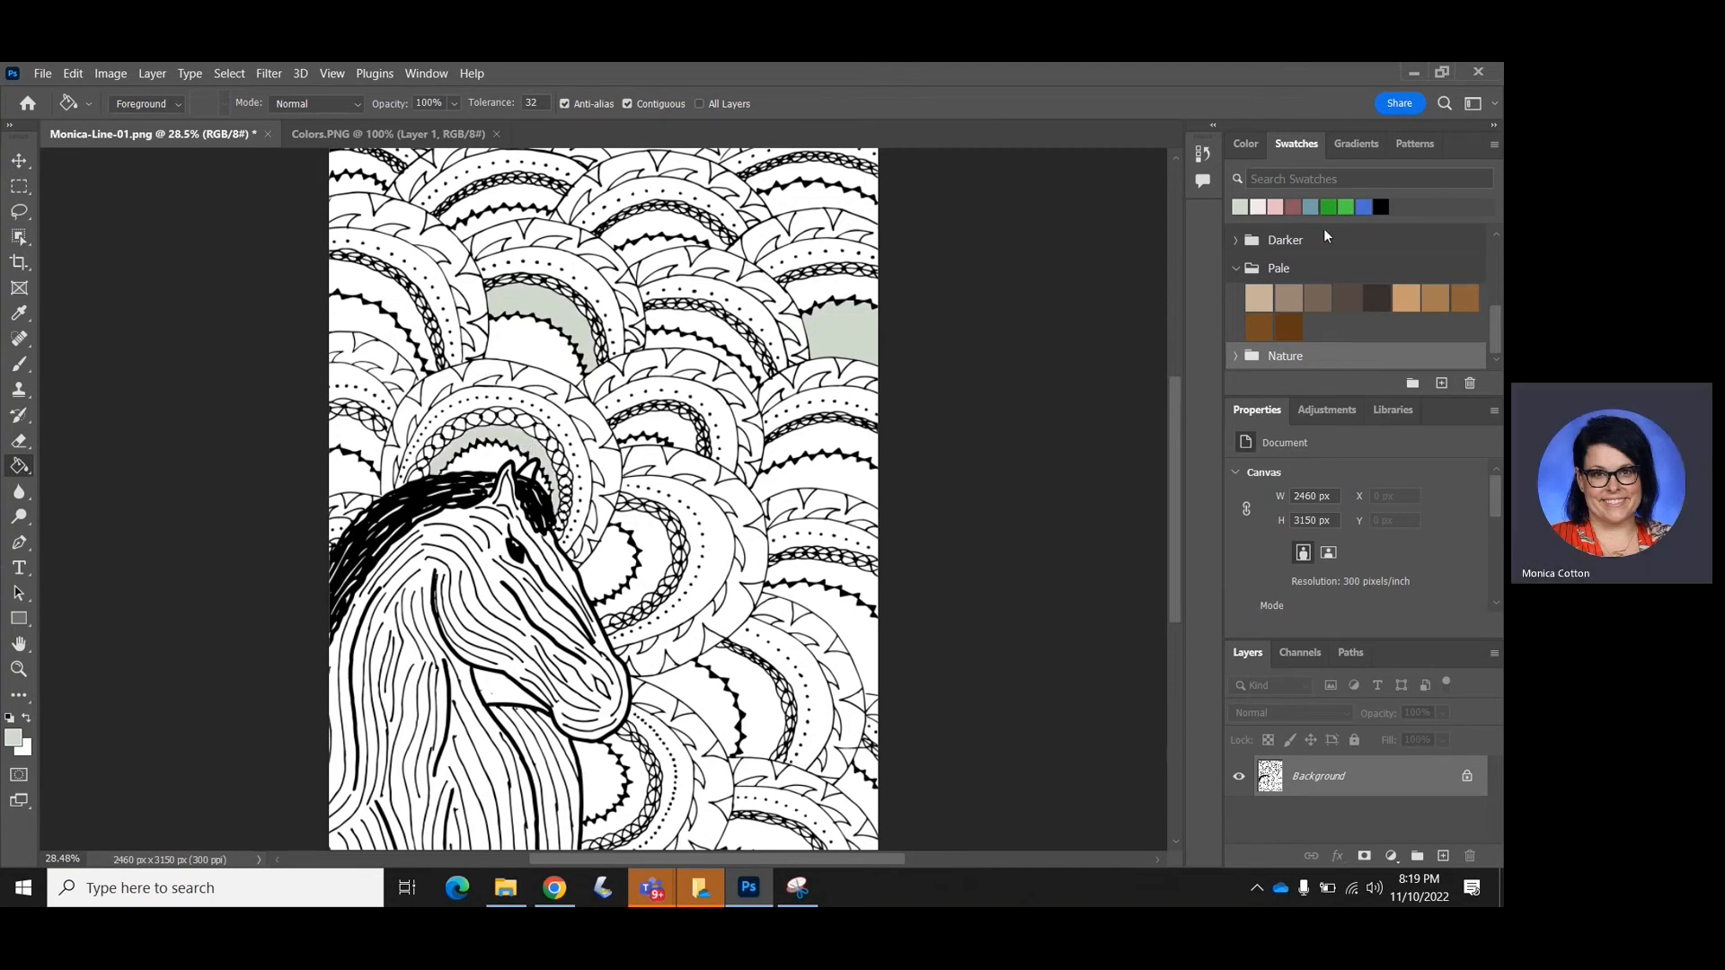
Fill two scallop areas adjoining the pale green ones with the sampled blue
click(1310, 206)
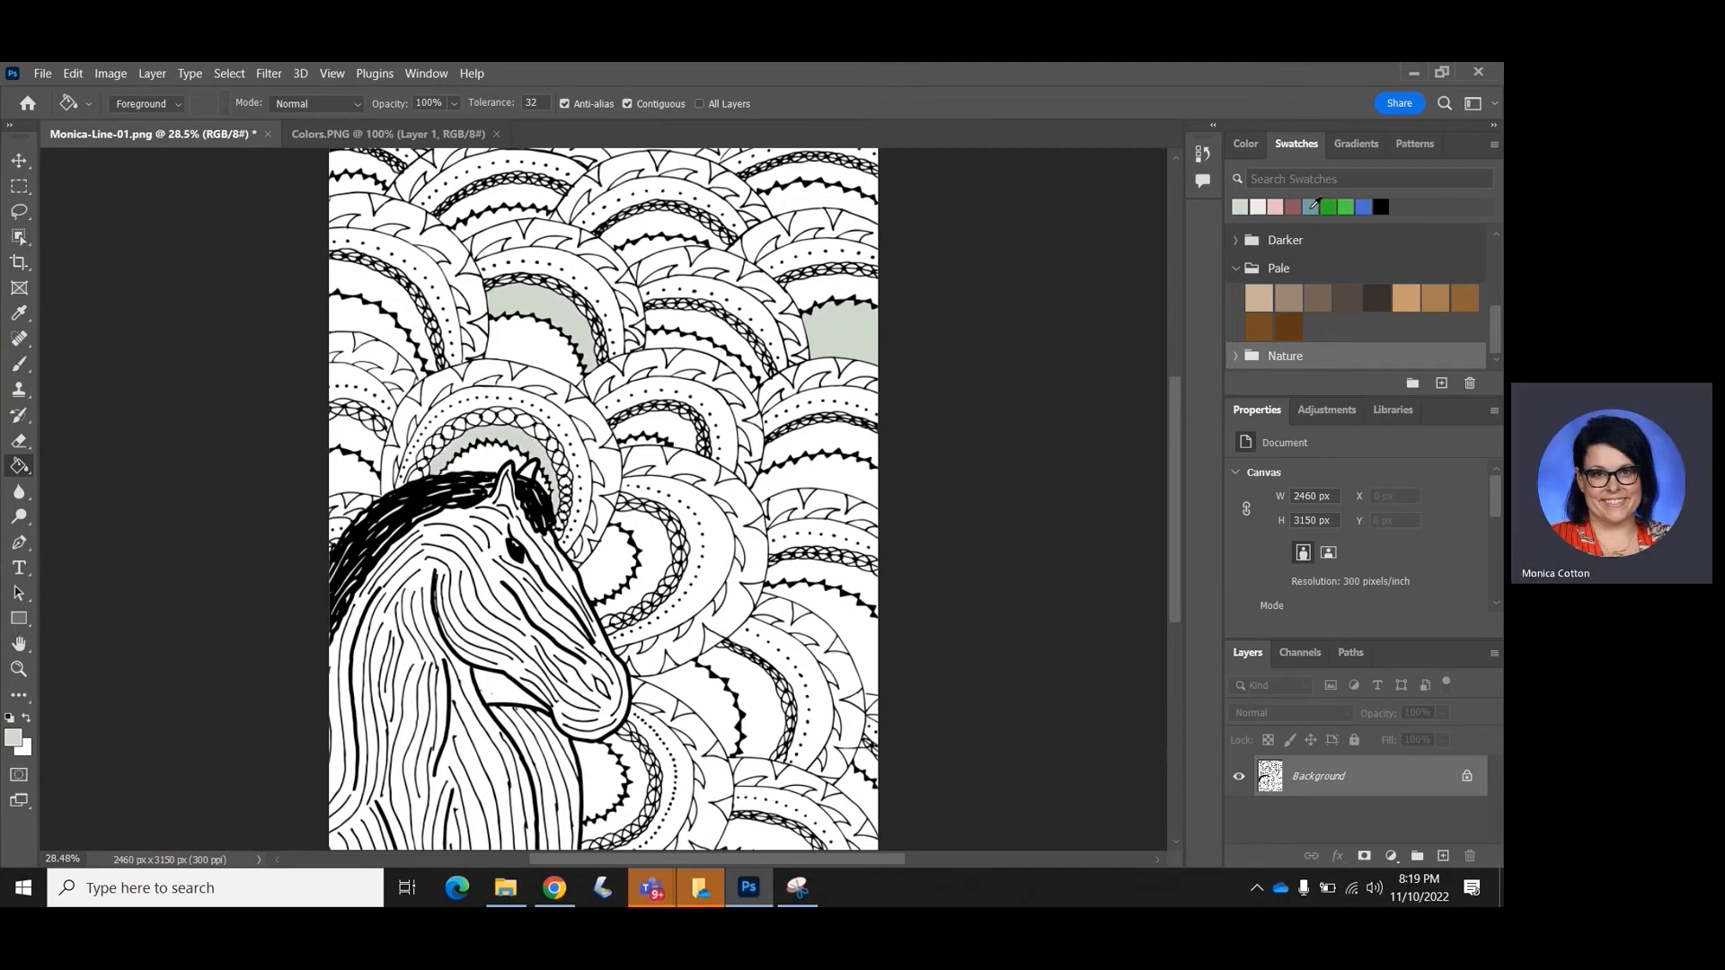
click(856, 286)
click(526, 352)
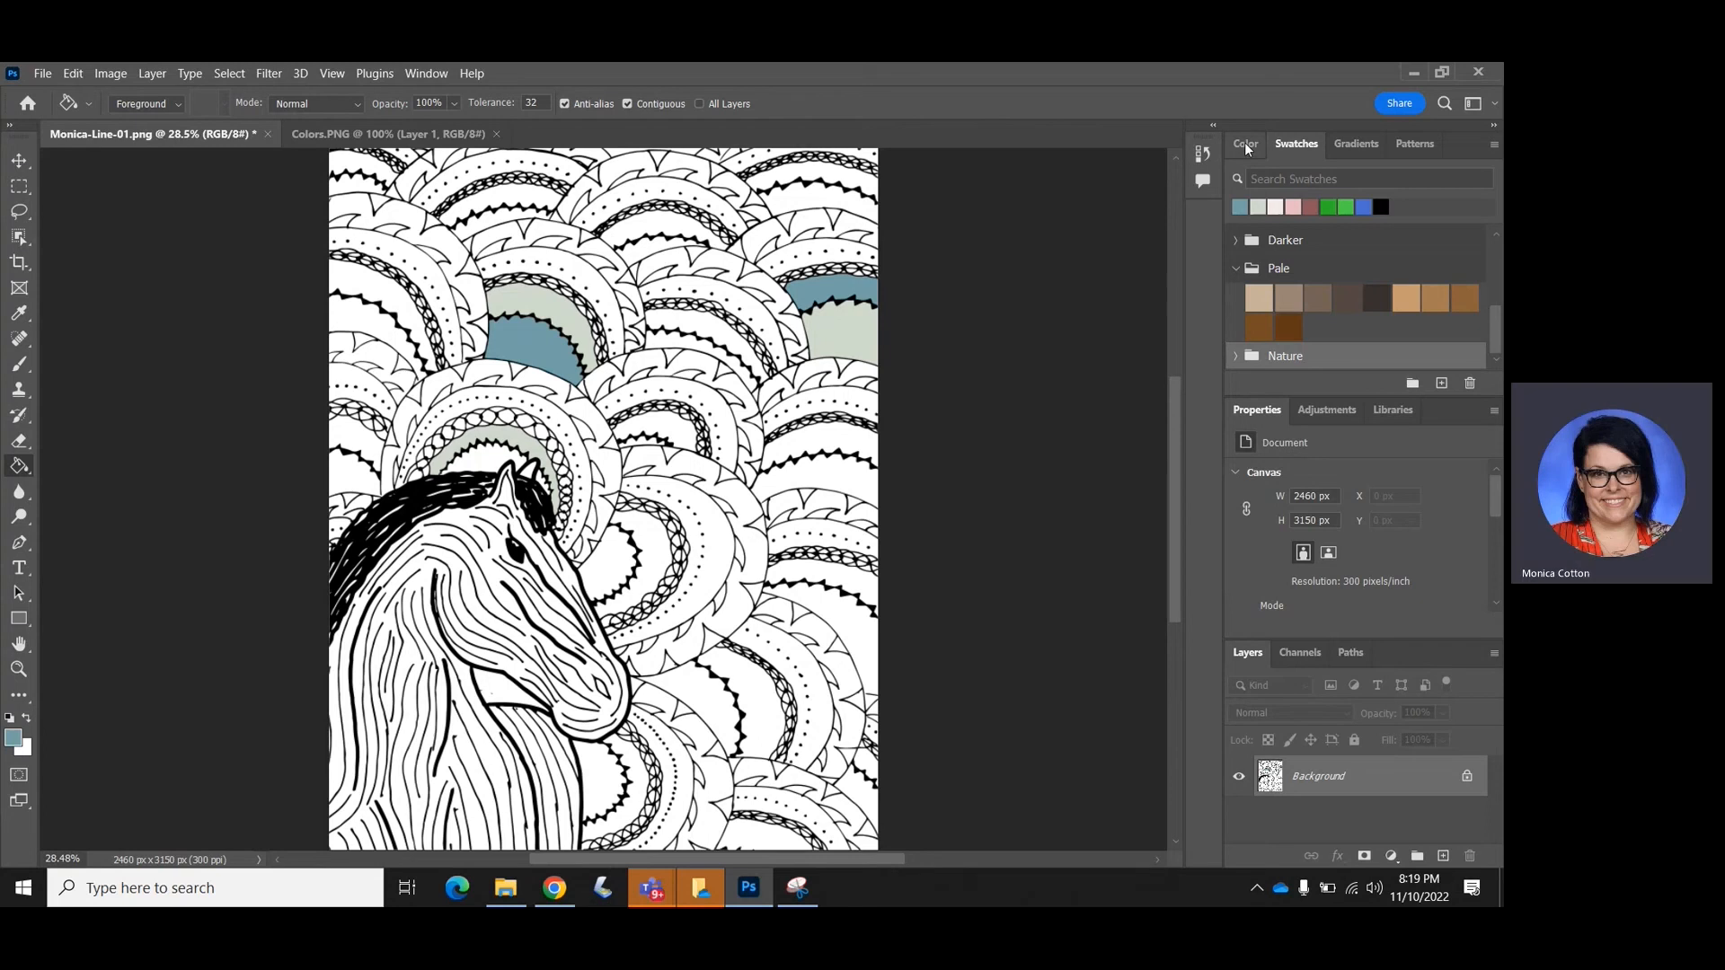
Darken the pale green to a medium gray-green and fill the dotted band of the upper central scallop with it
click(1258, 206)
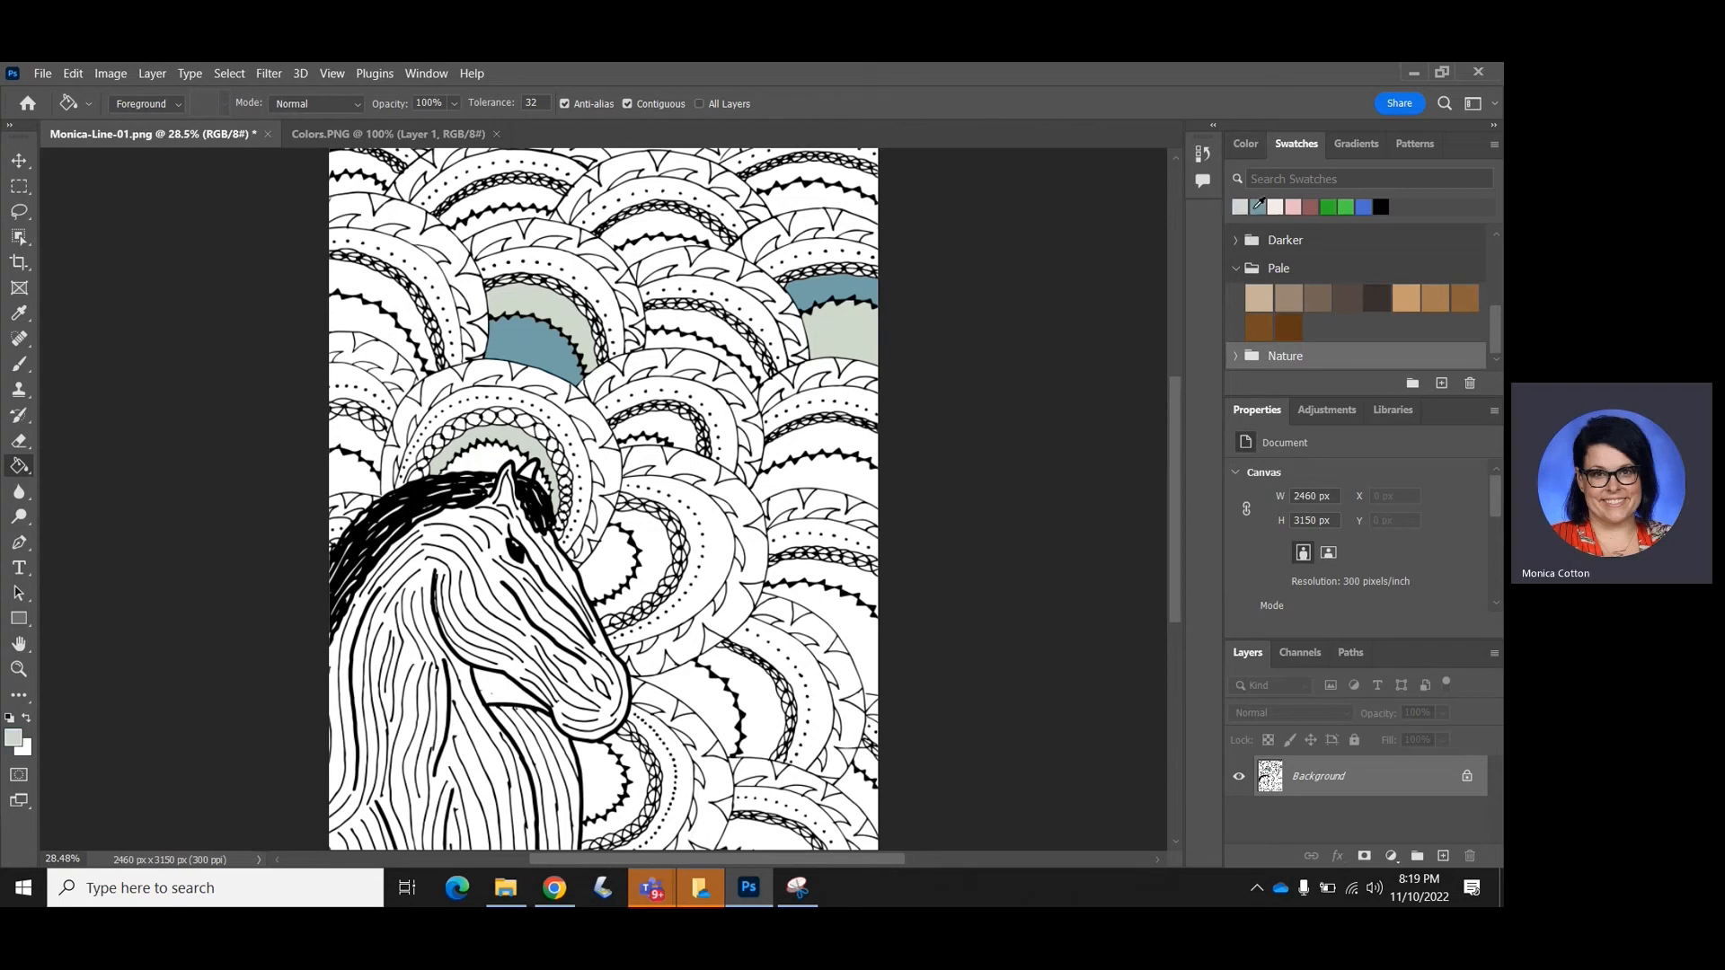
click(1247, 144)
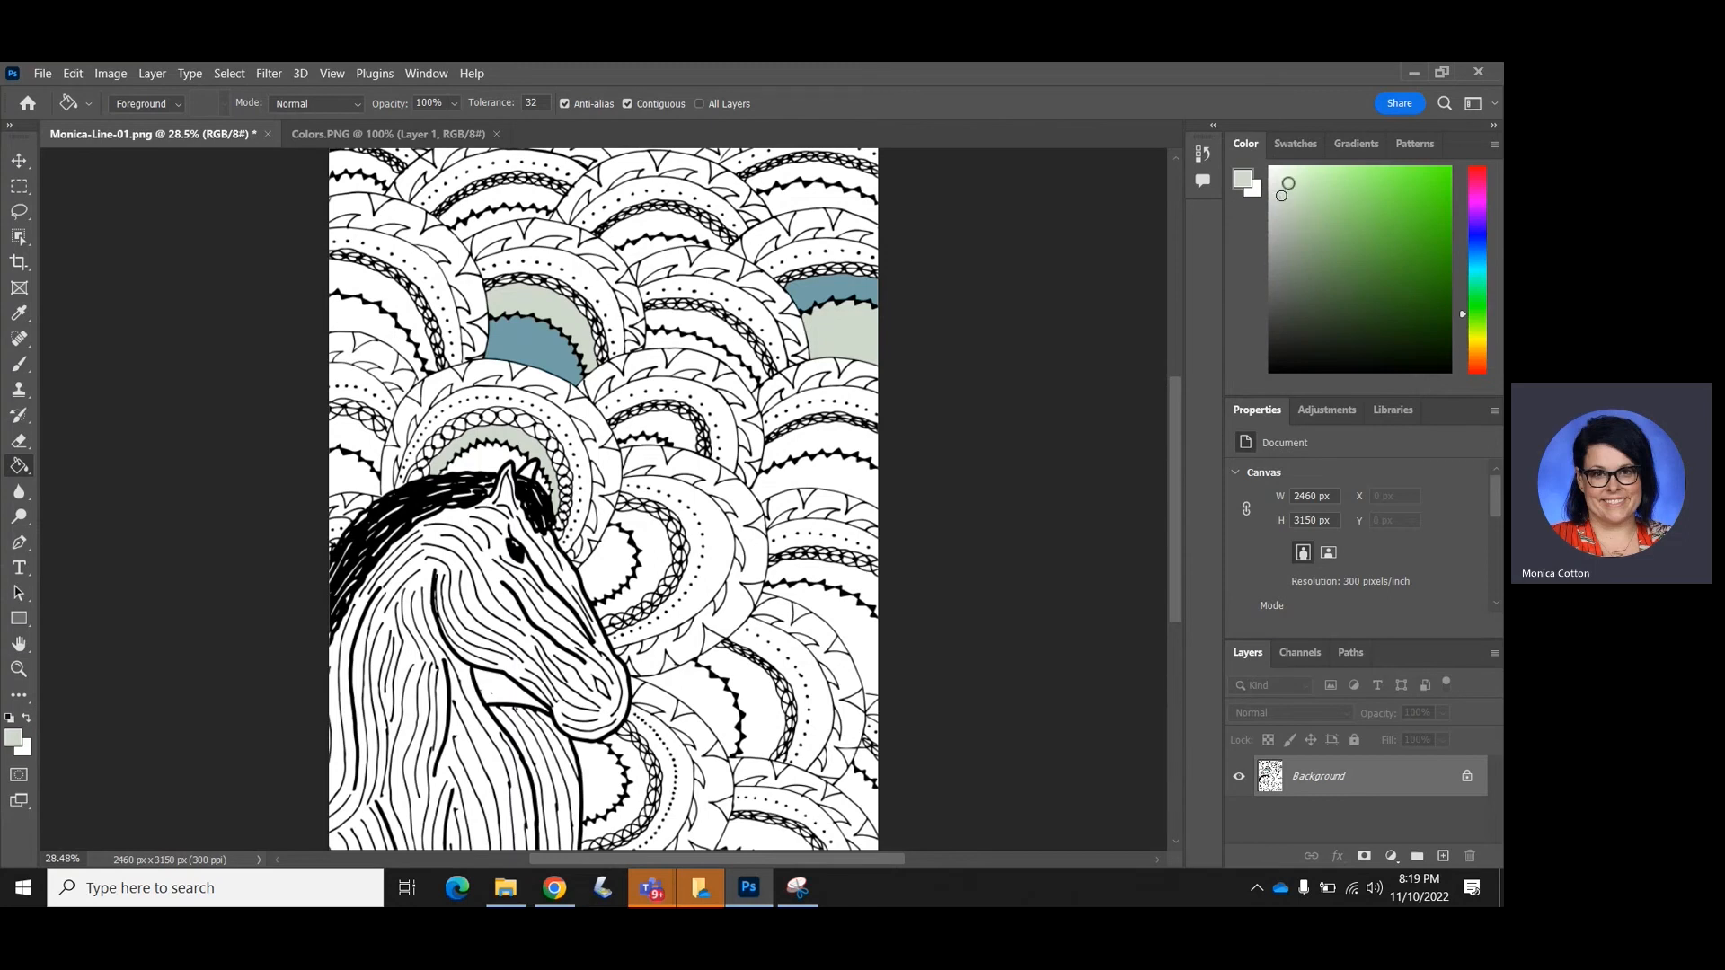
drag(1280, 180, 1280, 218)
click(584, 280)
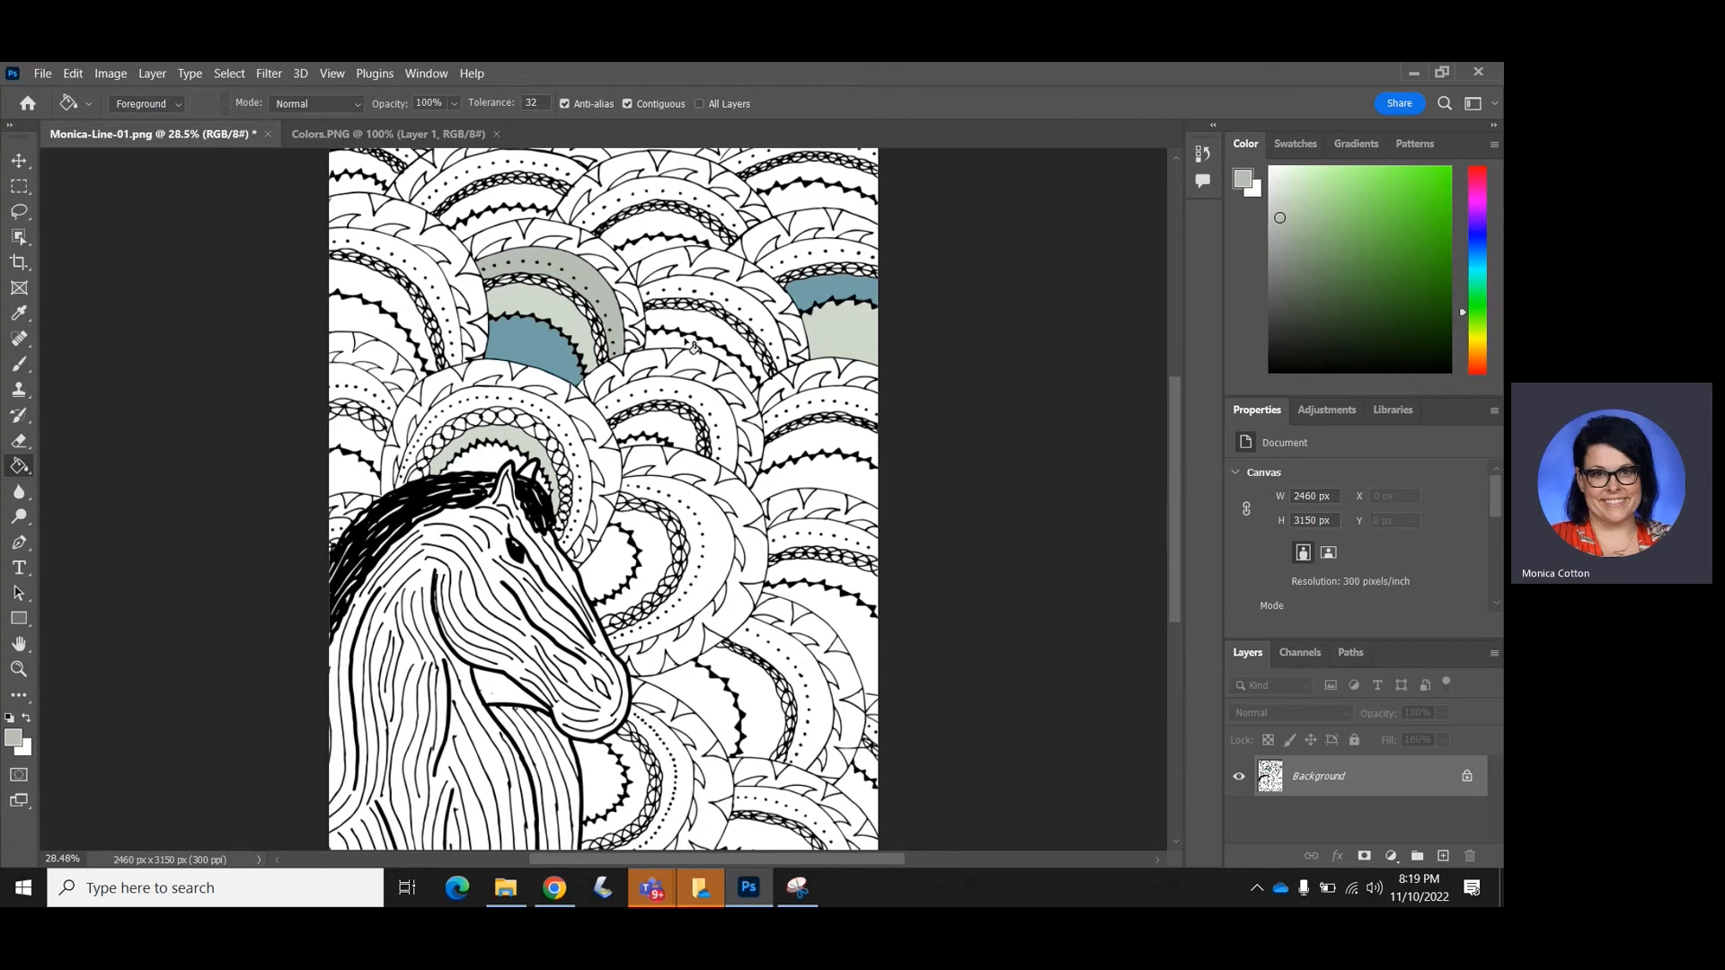
Set up the Brush tool with a size of 55 px and 90% hardness for working on the background scallops at 200% zoom
scroll(693, 346, up, 3)
scroll(693, 346, up, 3)
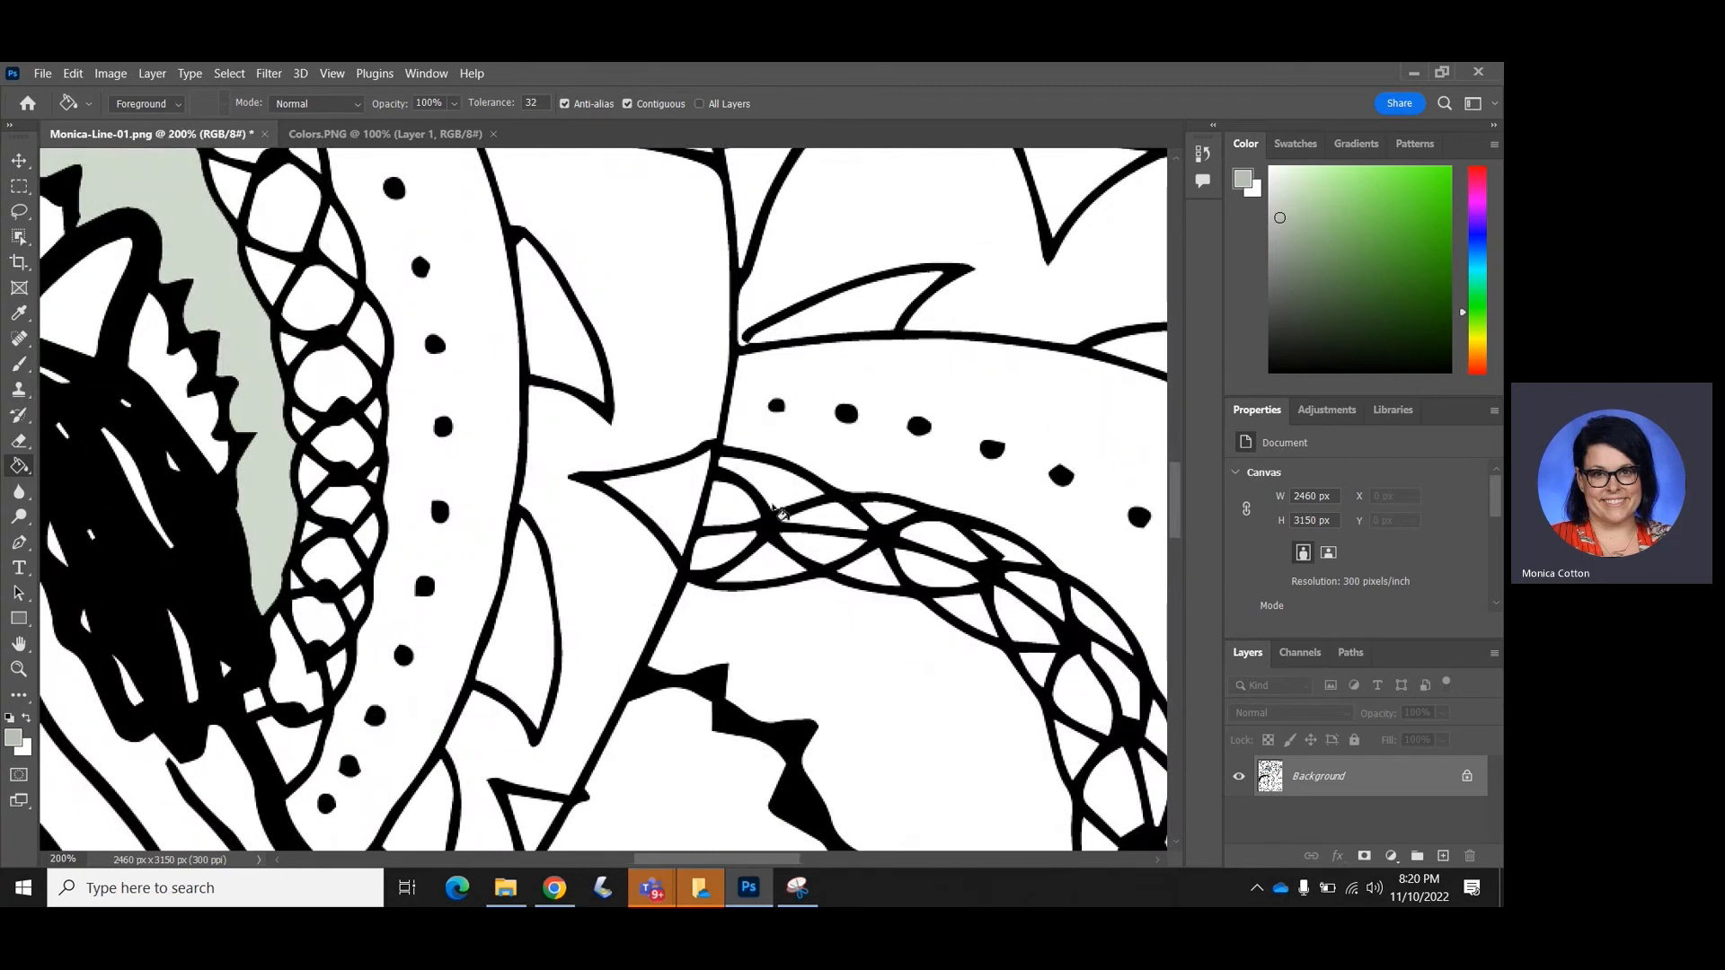
scroll(780, 514, right, 1)
scroll(780, 514, left, 10)
scroll(780, 514, left, 5)
scroll(779, 513, up, 5)
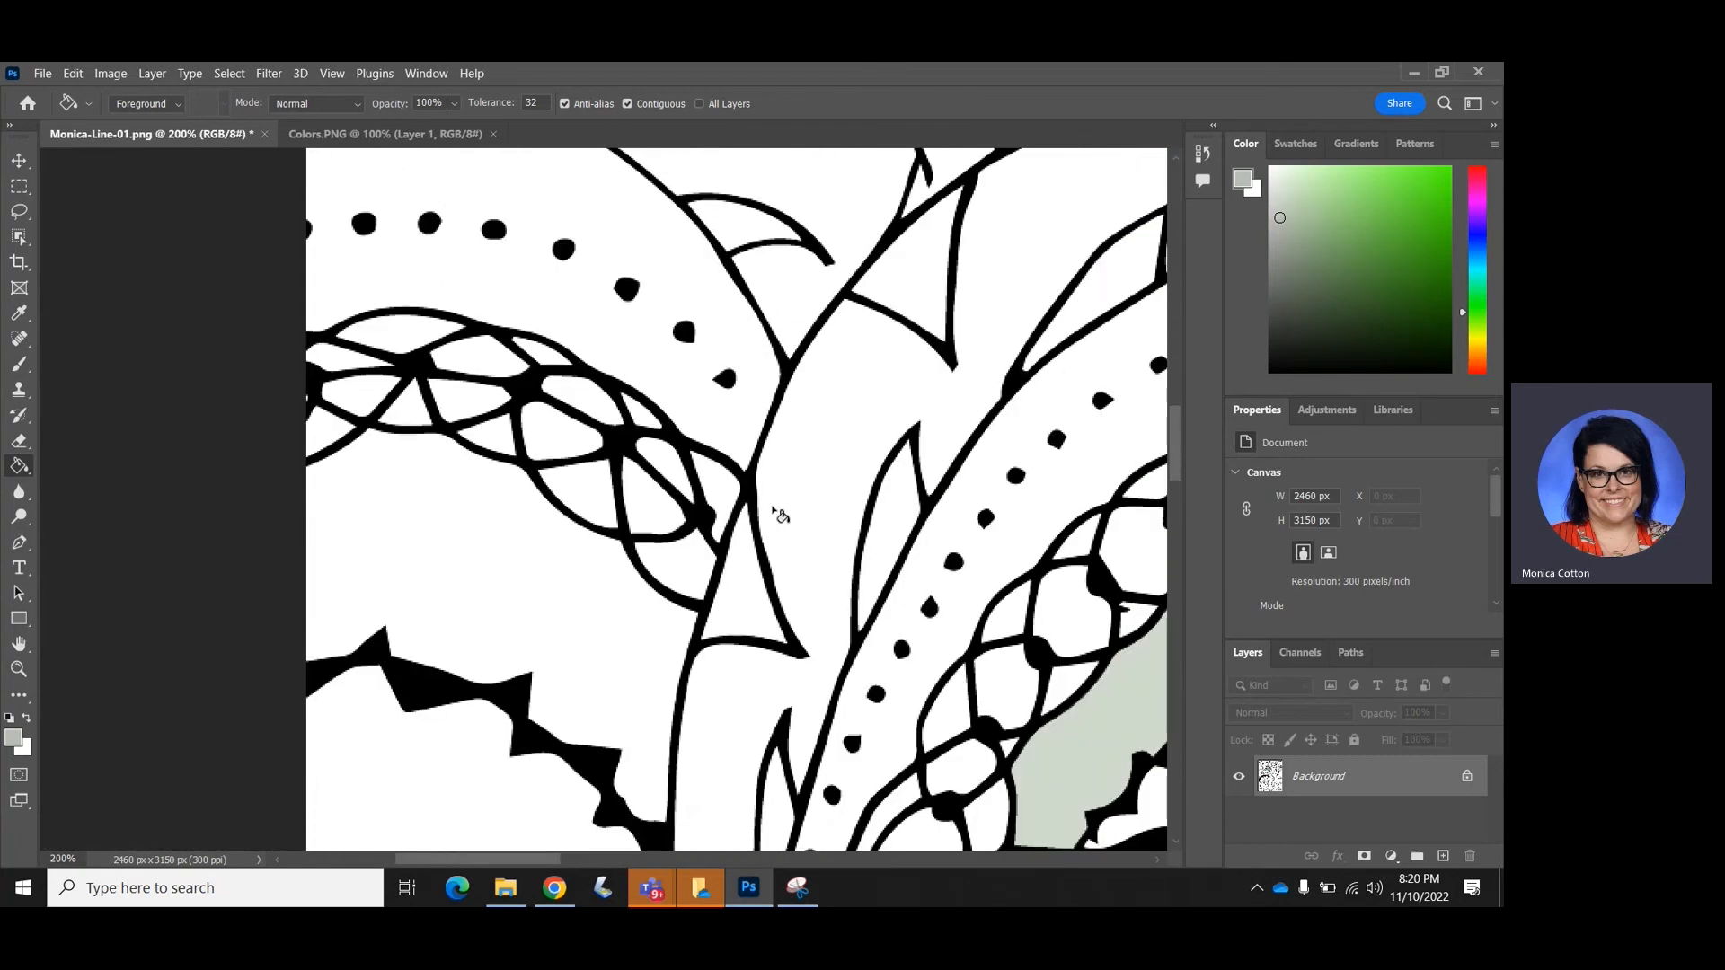
scroll(780, 513, up, 3)
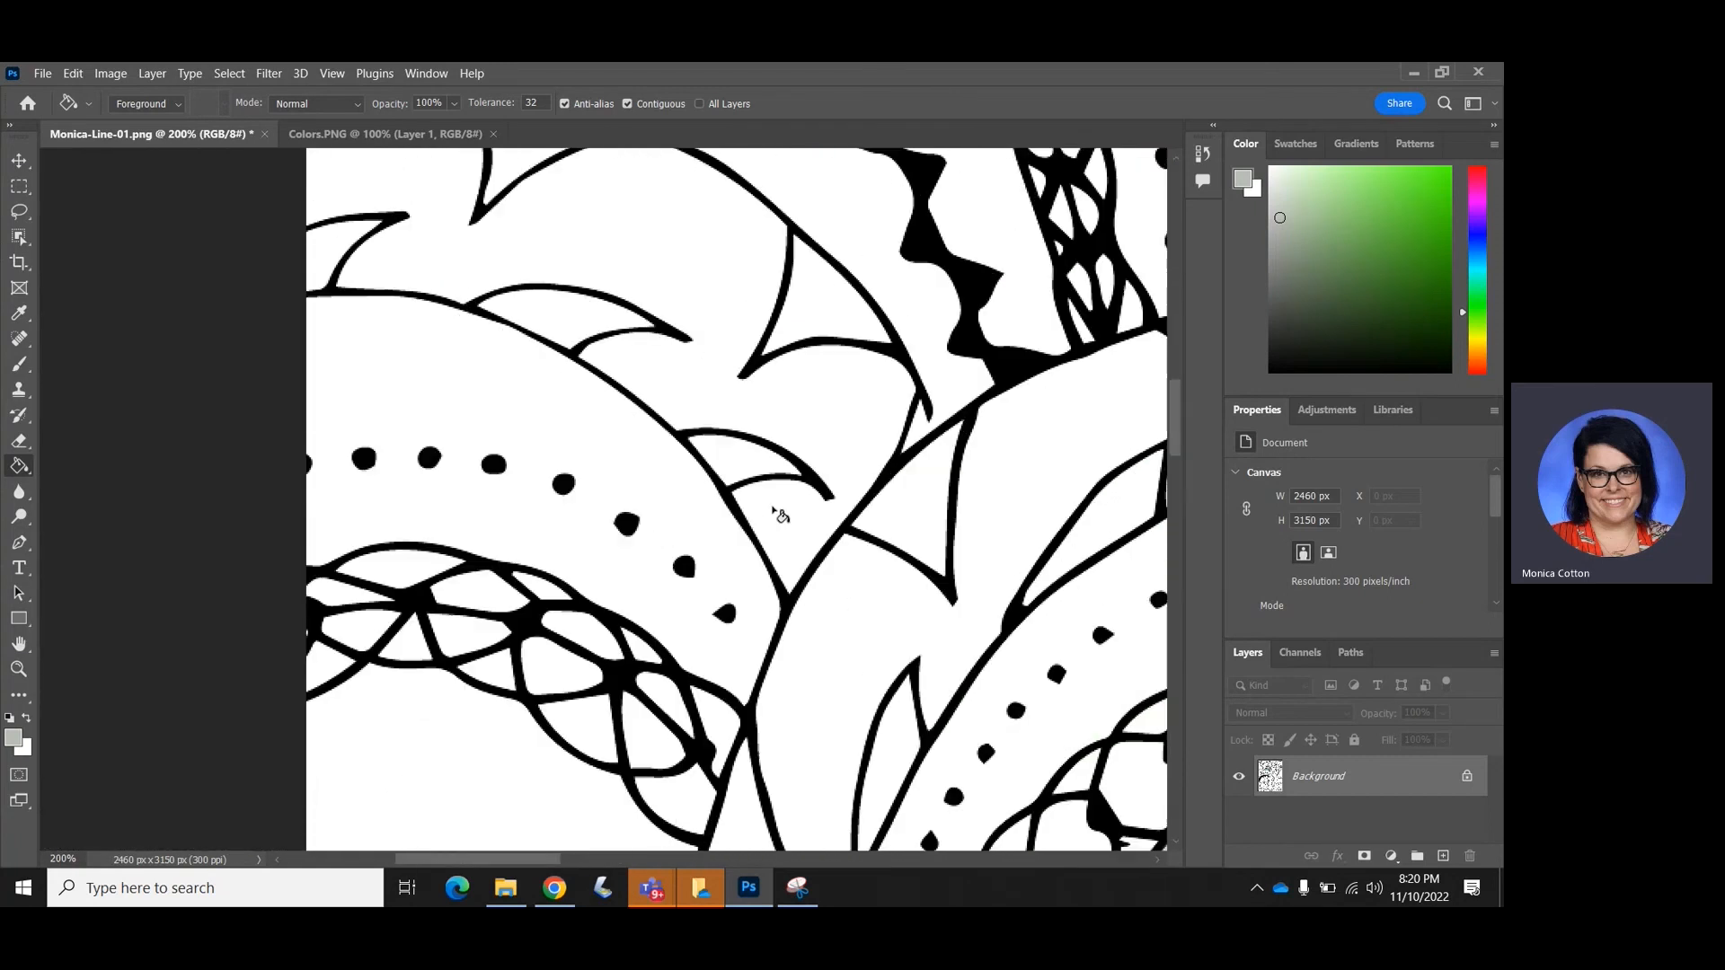
click(20, 365)
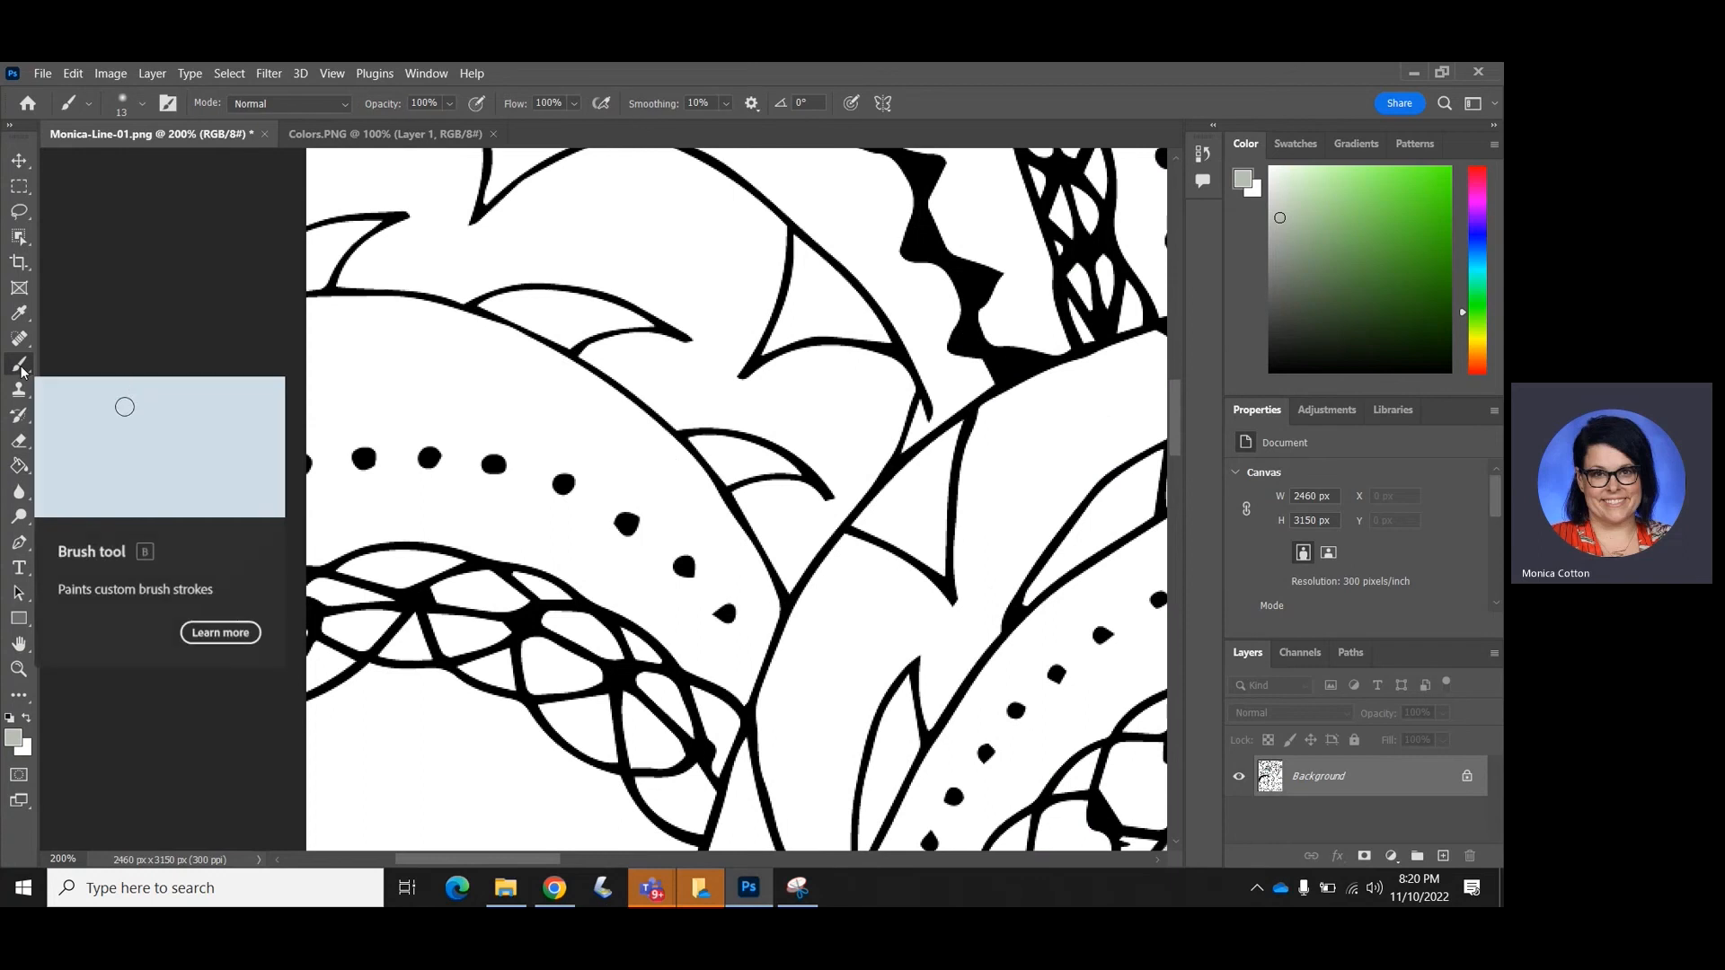
click(123, 119)
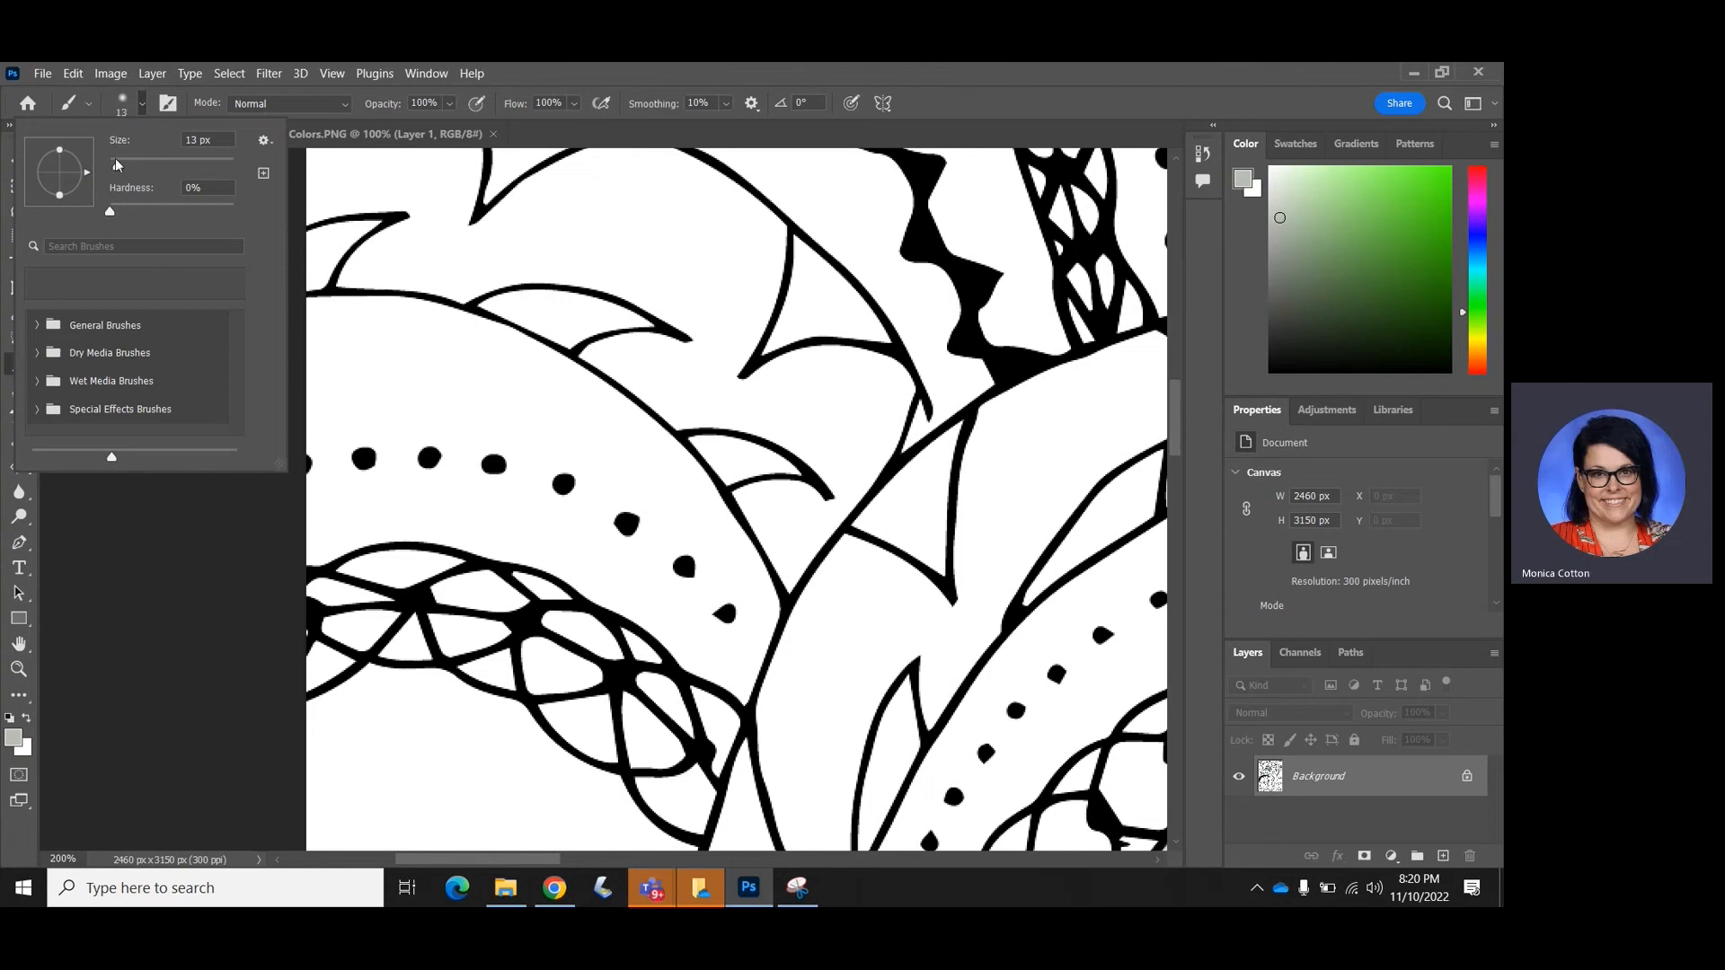
drag(109, 212, 341, 208)
drag(170, 209, 110, 210)
drag(118, 171, 144, 170)
drag(109, 215, 221, 215)
click(939, 112)
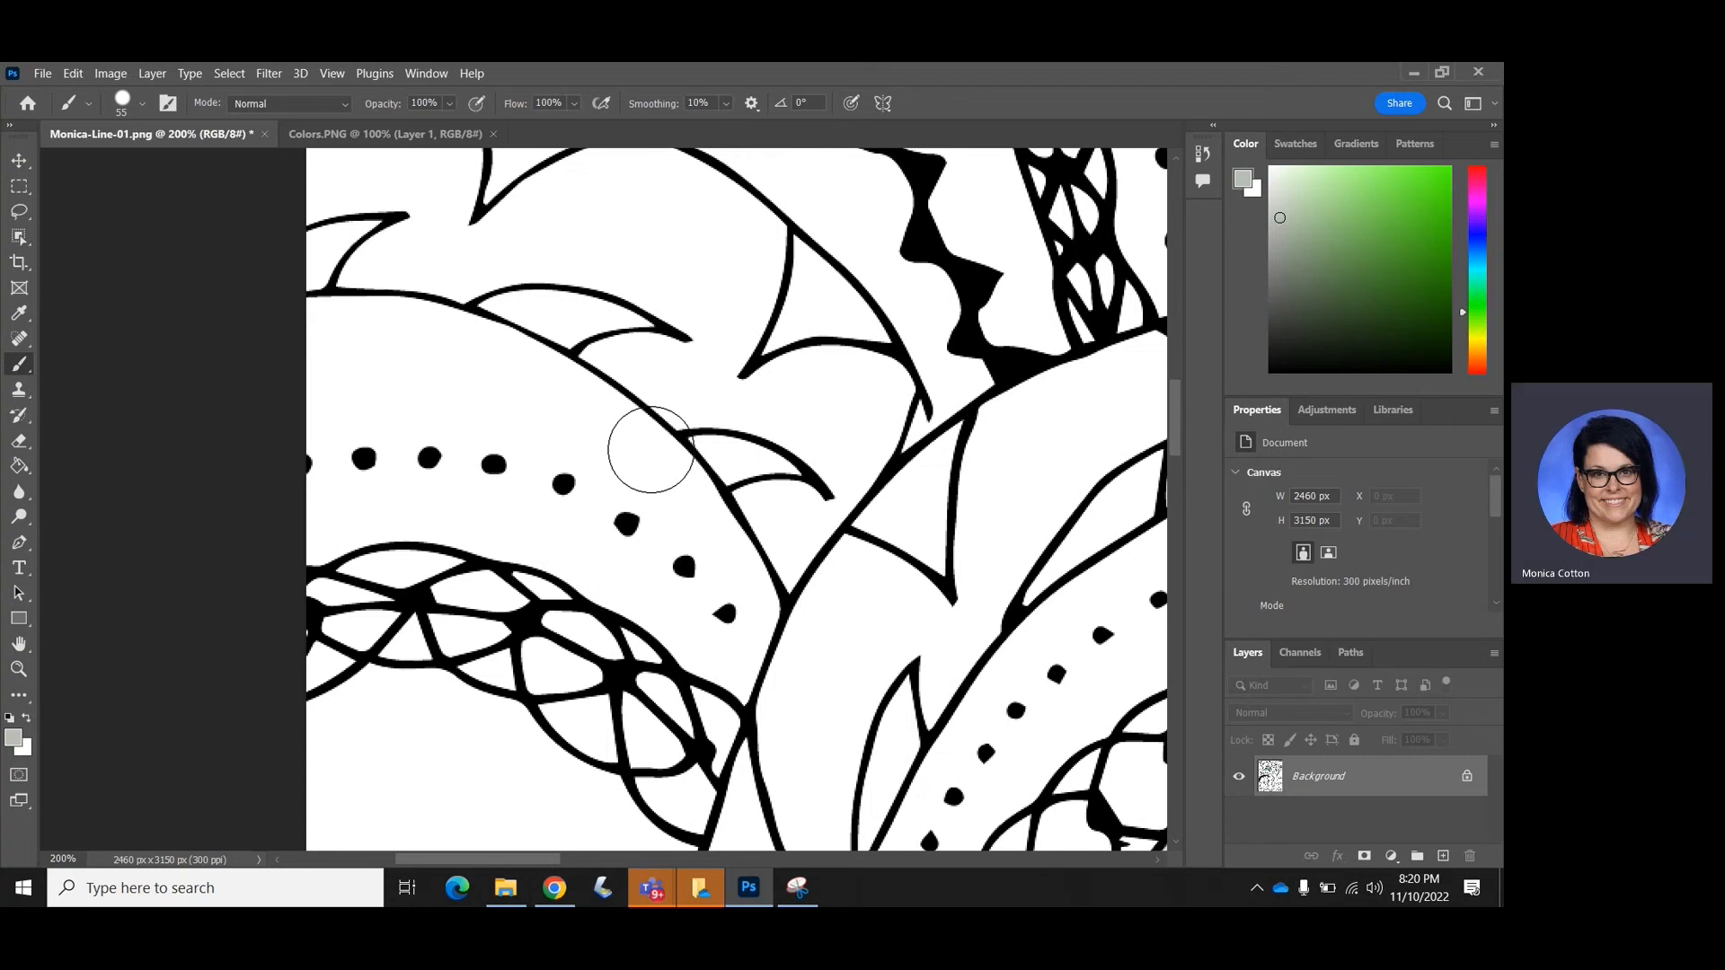
Reduce the brush to 6 px, make the foreground black, and draw a small hooked spike on the large scallop's outer line
key(bracketleft)
key(bracketleft)
key(bracketleft)
key(bracketleft)
key(bracketleft)
key(bracketleft)
click(1275, 368)
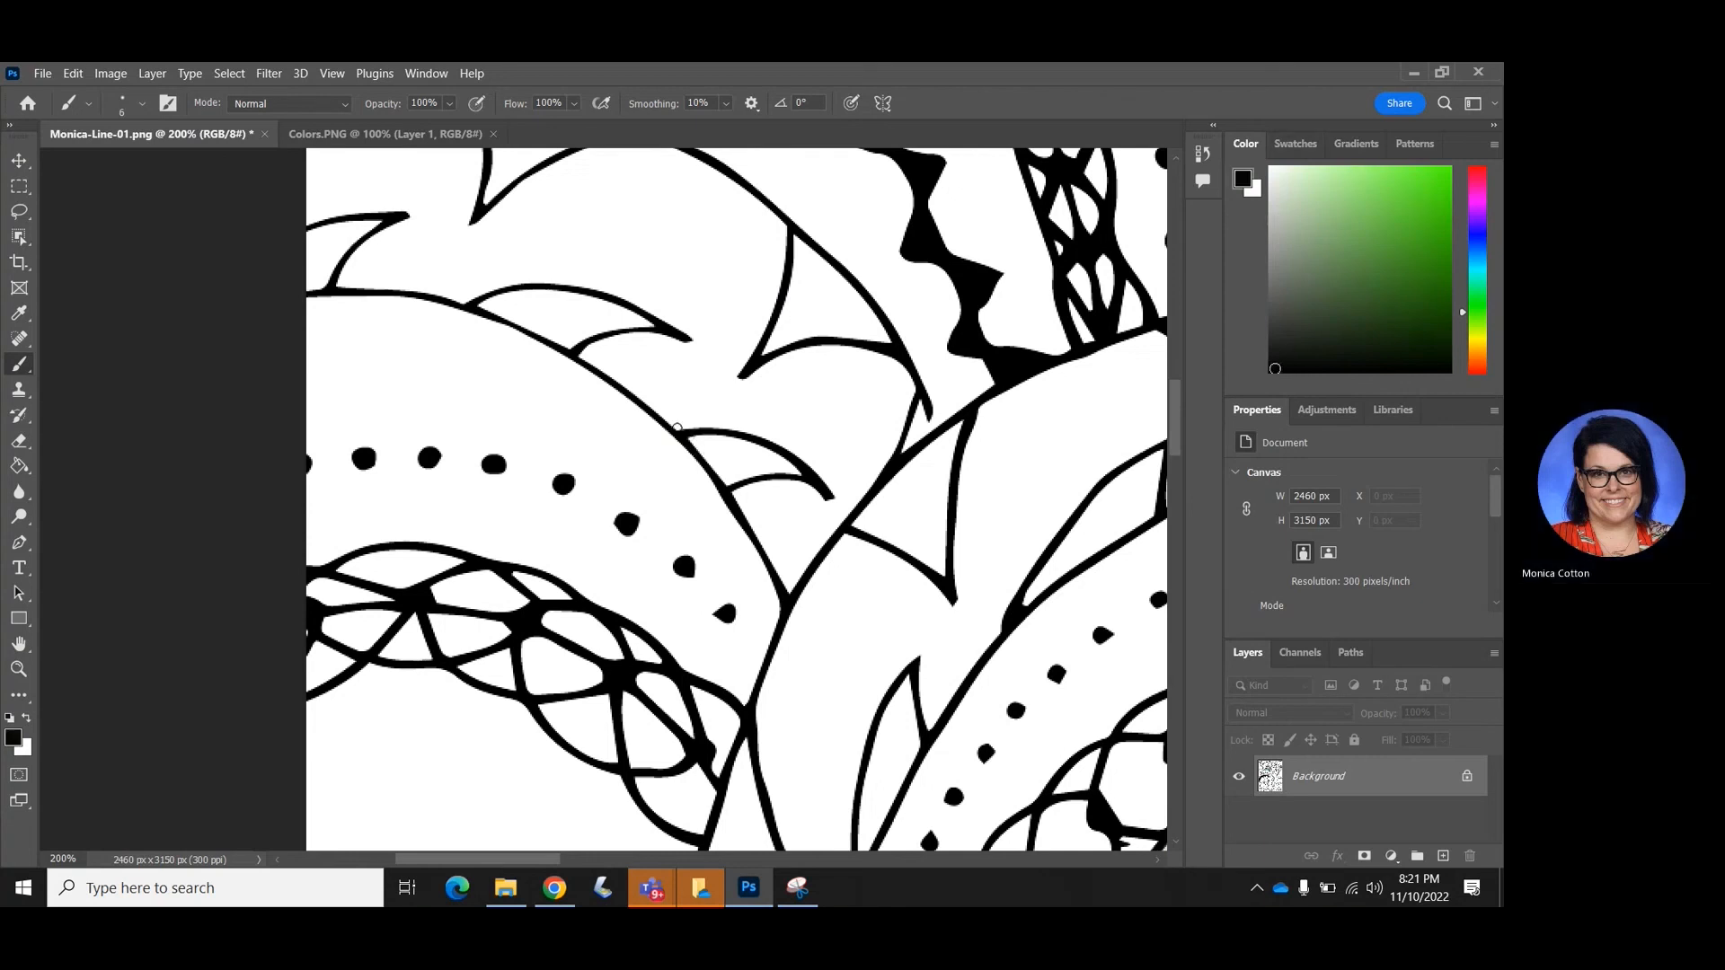
mouse_move(670, 424)
mouse_down()
mouse_move(708, 385)
mouse_move(704, 420)
mouse_up()
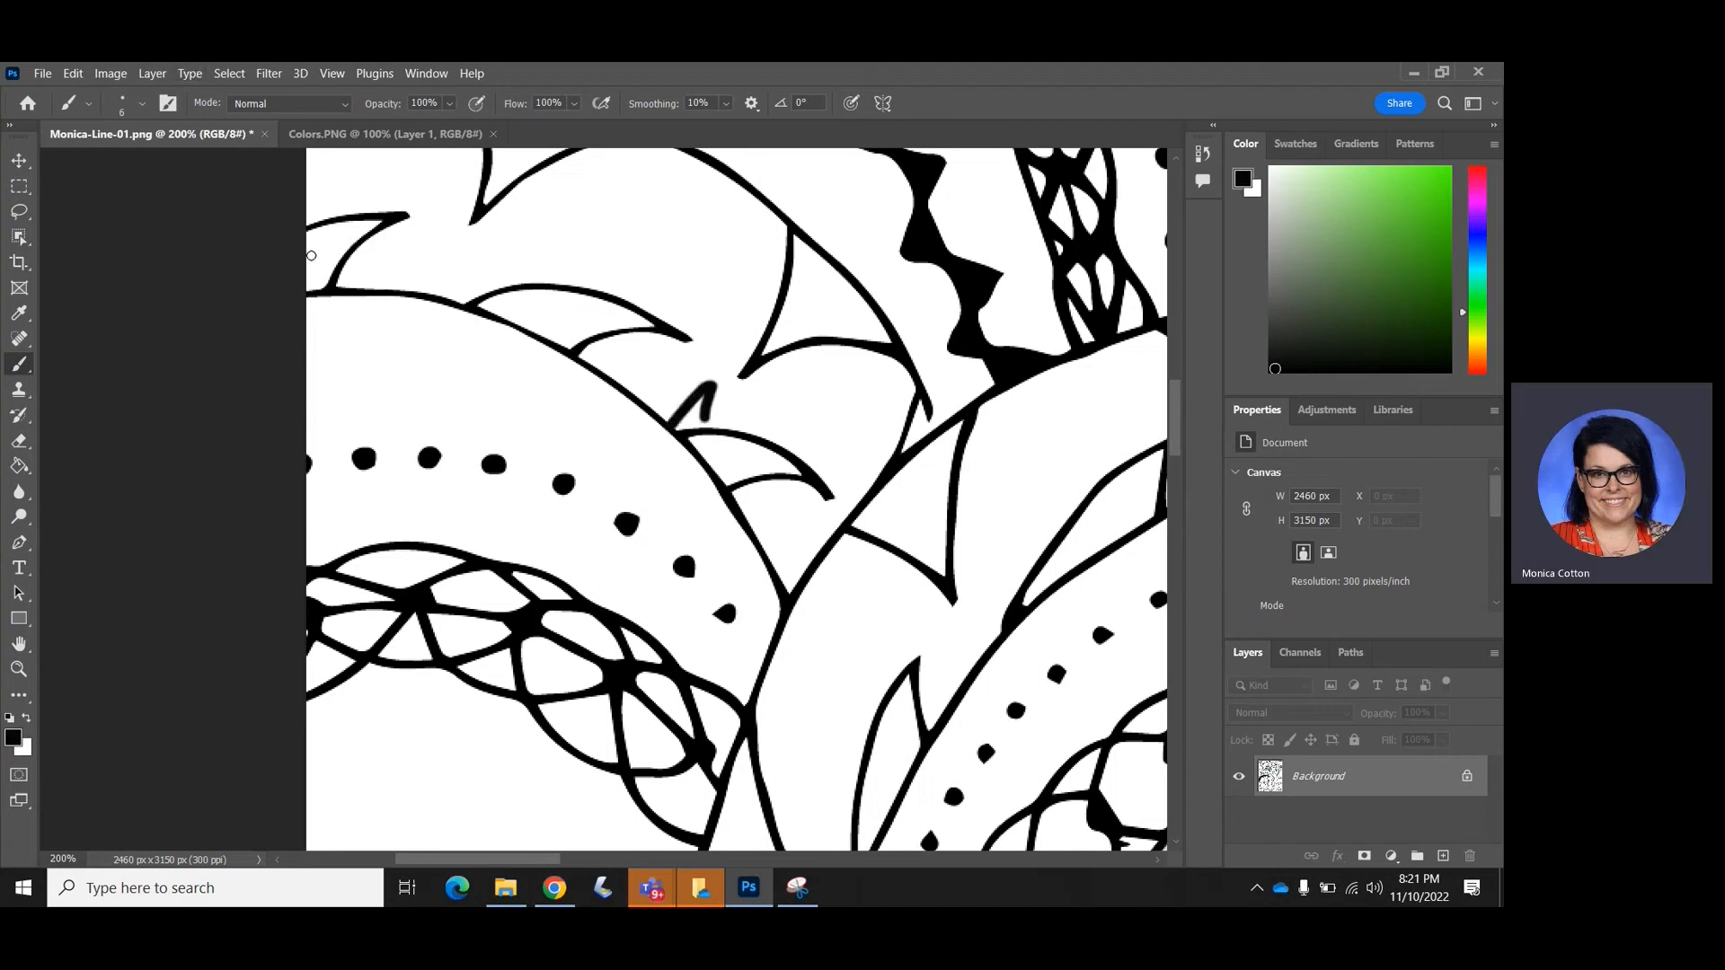
Set the brush hardness to 0% and draw a short, soft black stroke above the leaf shape
click(138, 102)
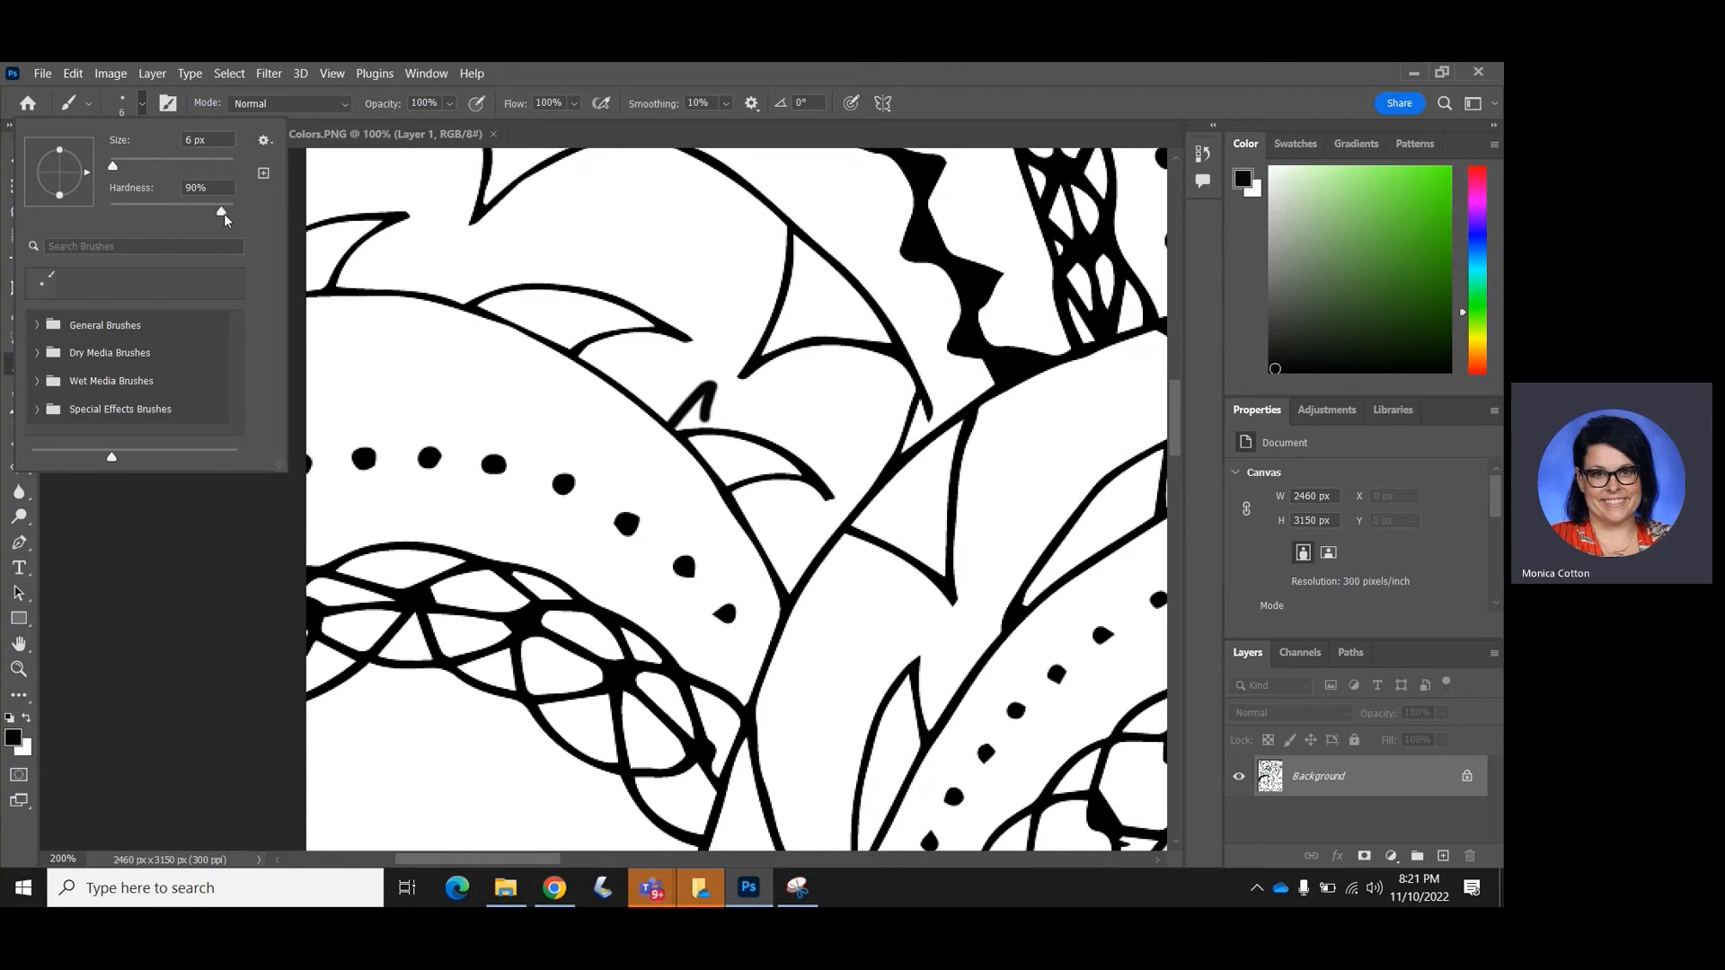
drag(221, 211, 110, 211)
drag(608, 240, 622, 294)
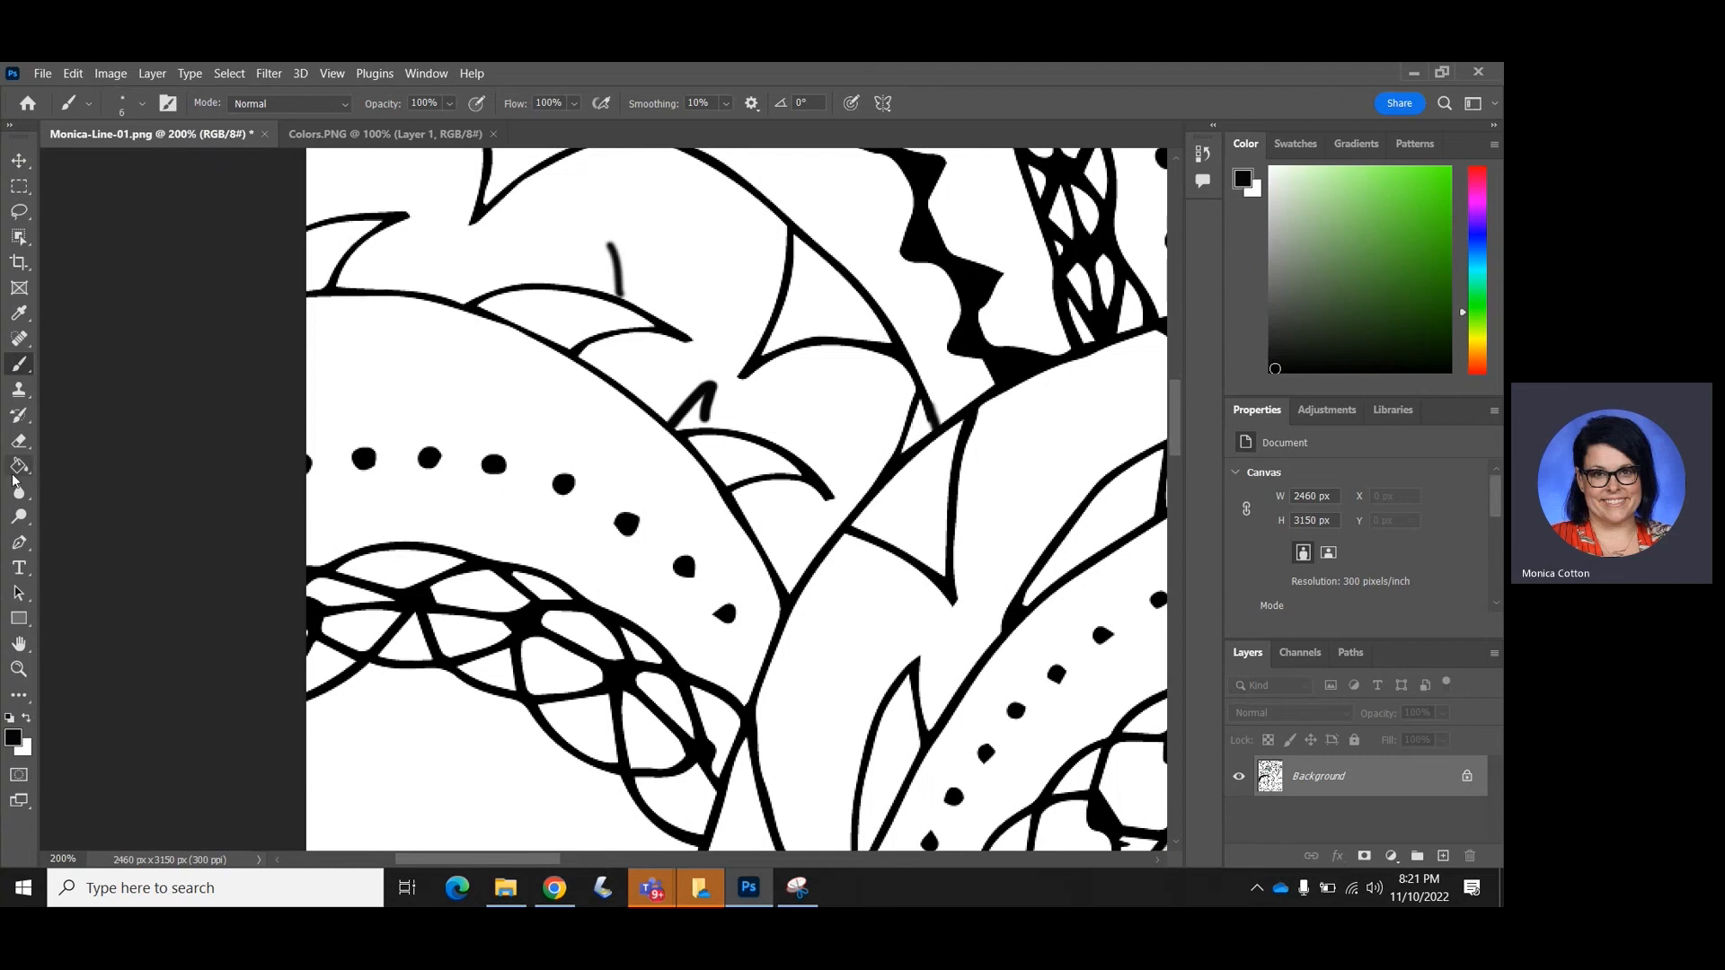
Swap the foreground to white, enlarge the brush to 25 px, and paint over the hooked spike on the scallop line
click(25, 717)
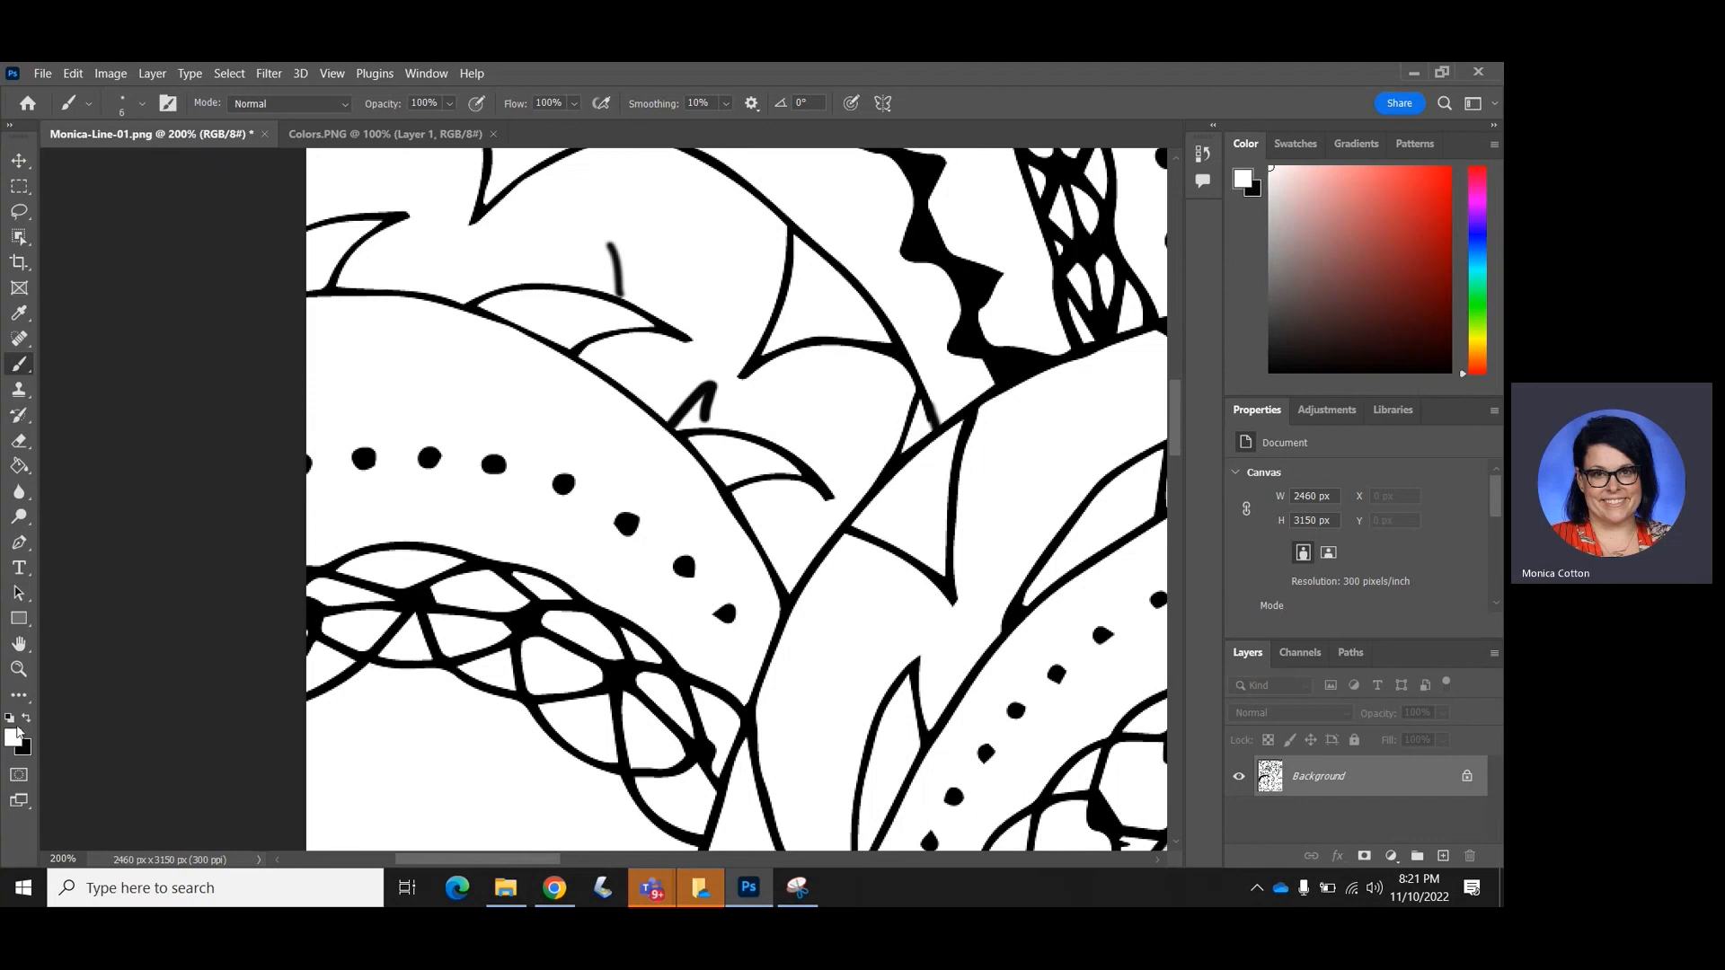
click(27, 720)
click(28, 719)
key(bracketright)
key(bracketright)
key(bracketright)
key(bracketright)
key(bracketright)
mouse_move(688, 419)
mouse_down()
mouse_move(680, 419)
mouse_move(713, 389)
mouse_move(695, 364)
mouse_move(694, 411)
mouse_up()
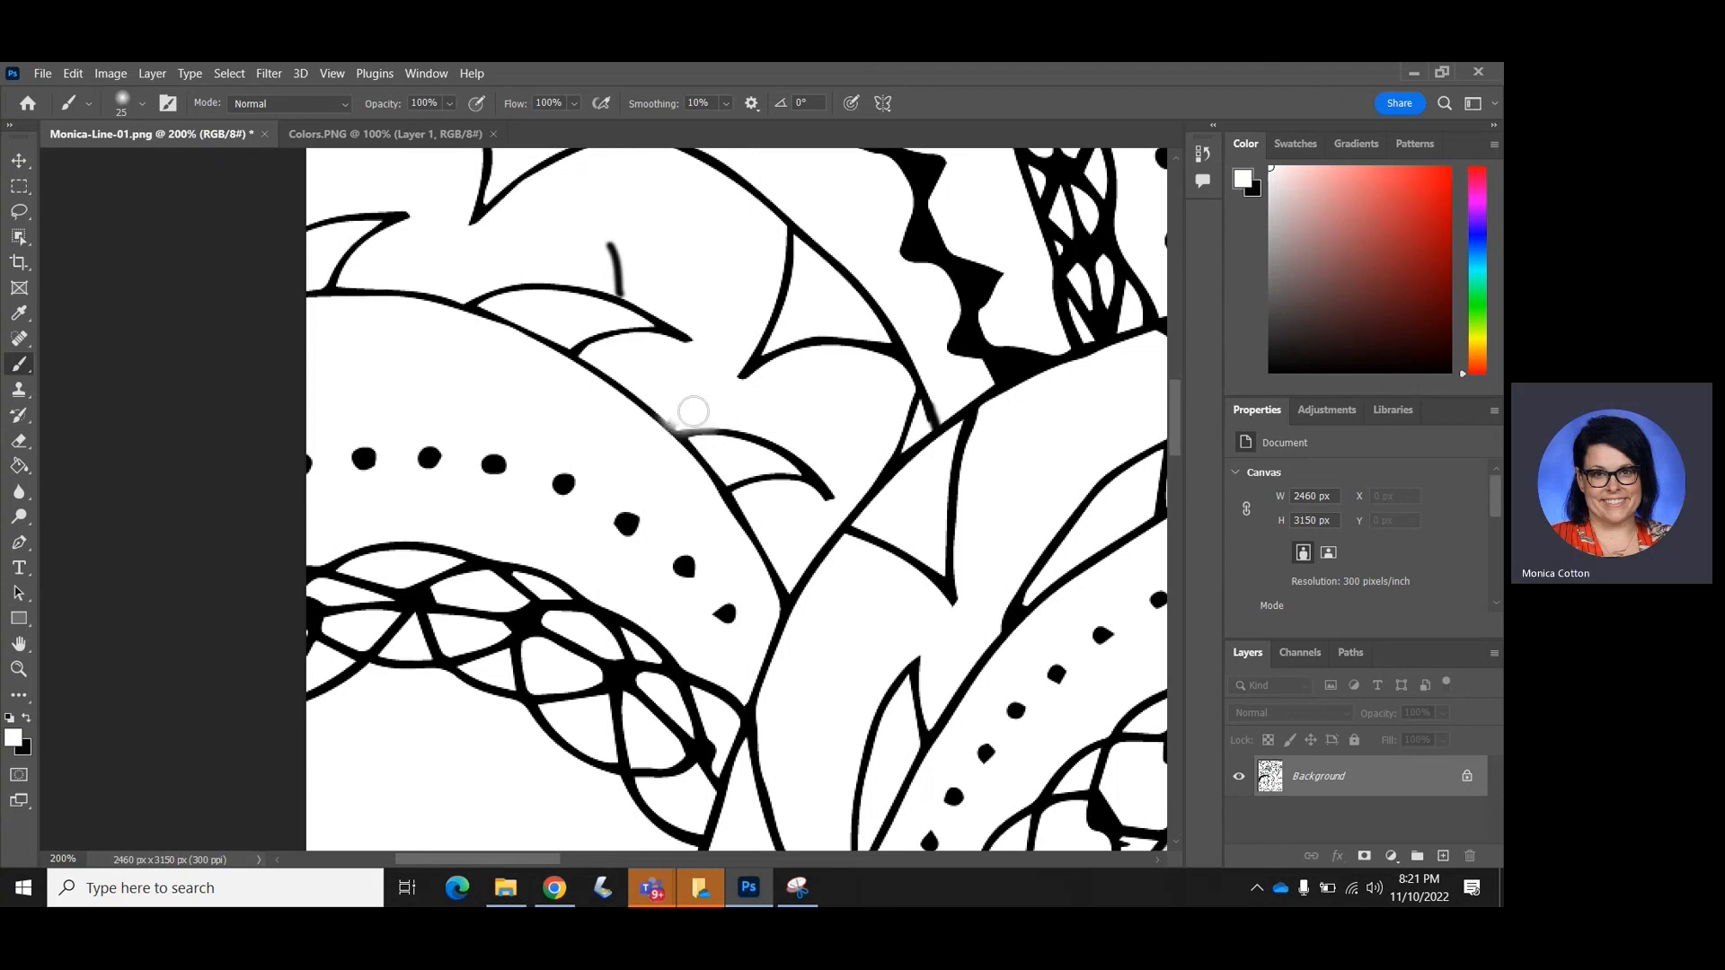
Raise the brush hardness to maximum and paint over the short black stroke above the leaf shape in white
click(127, 107)
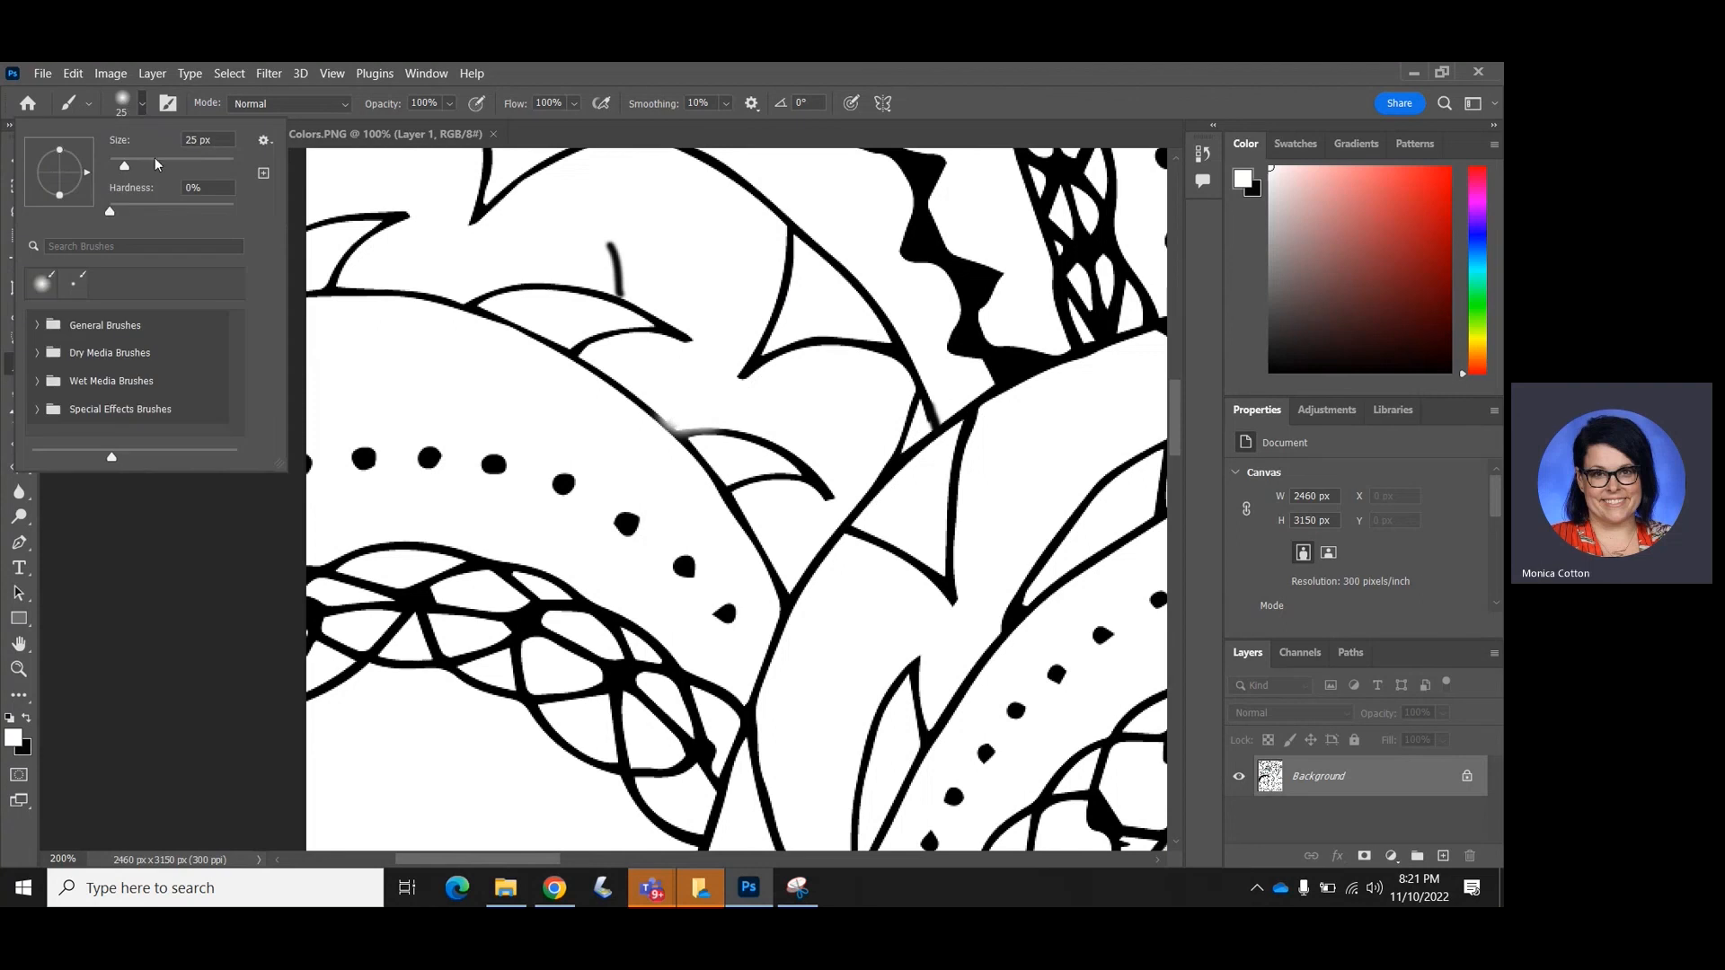
drag(176, 205, 262, 213)
click(615, 257)
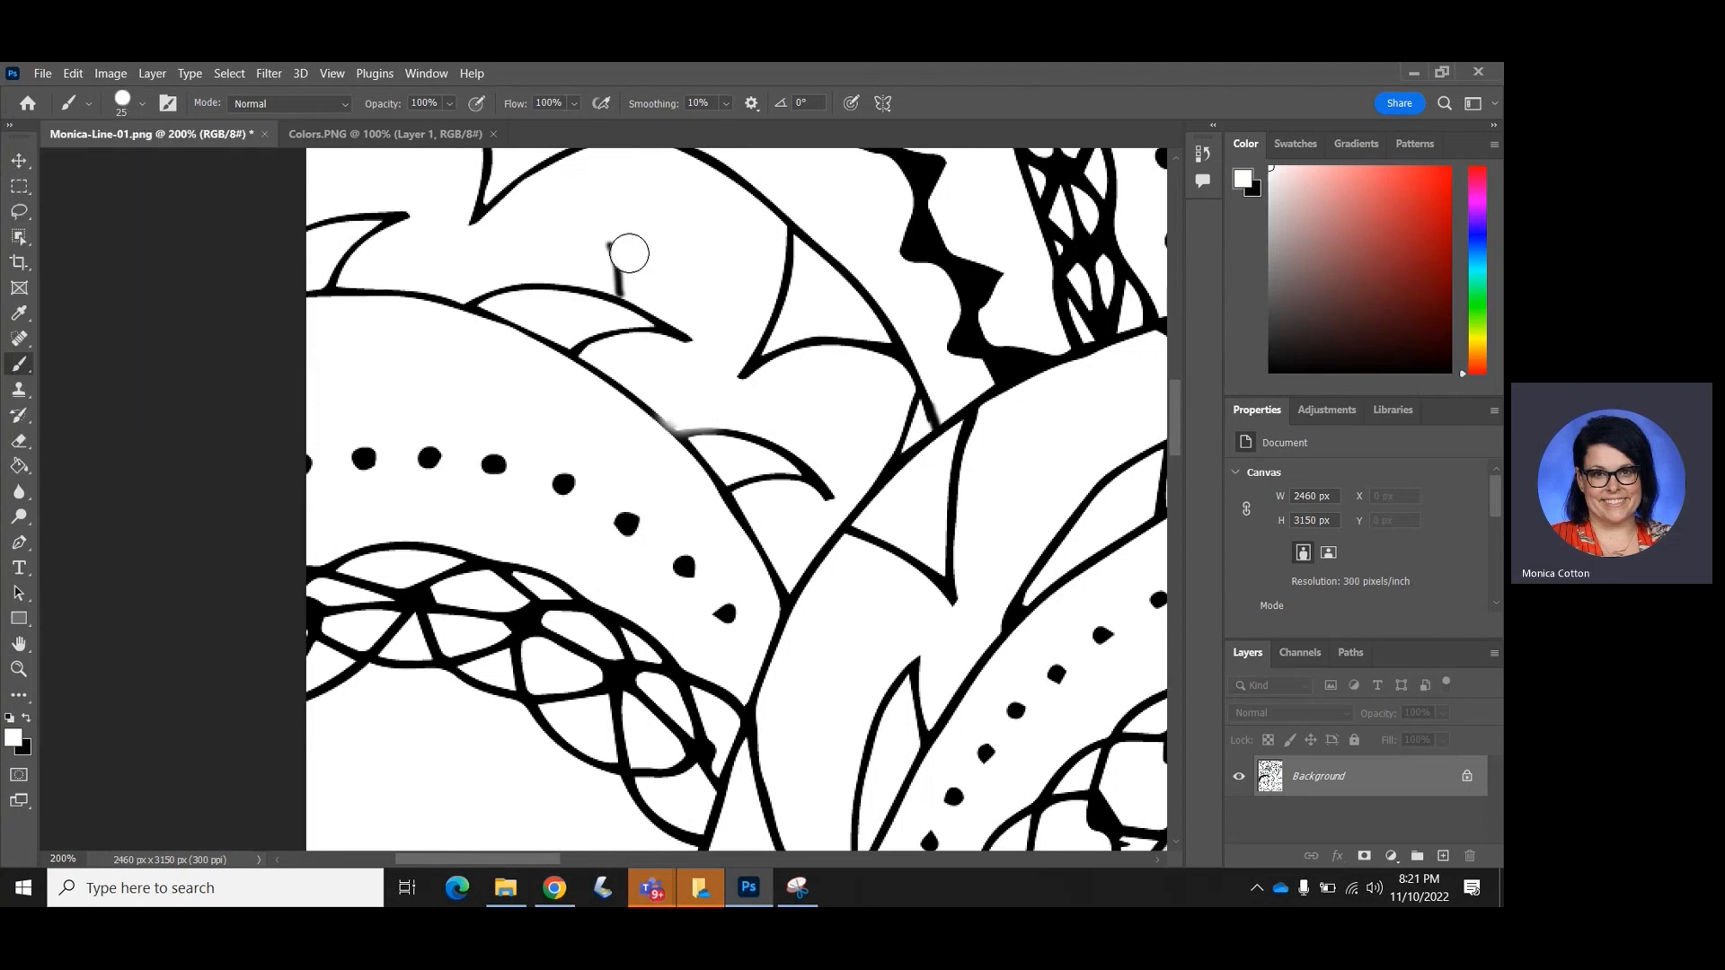
drag(616, 257, 635, 281)
Choose a muted red as the foreground color and fill the large triangular spike with it using the Paint Bucket tool
click(18, 464)
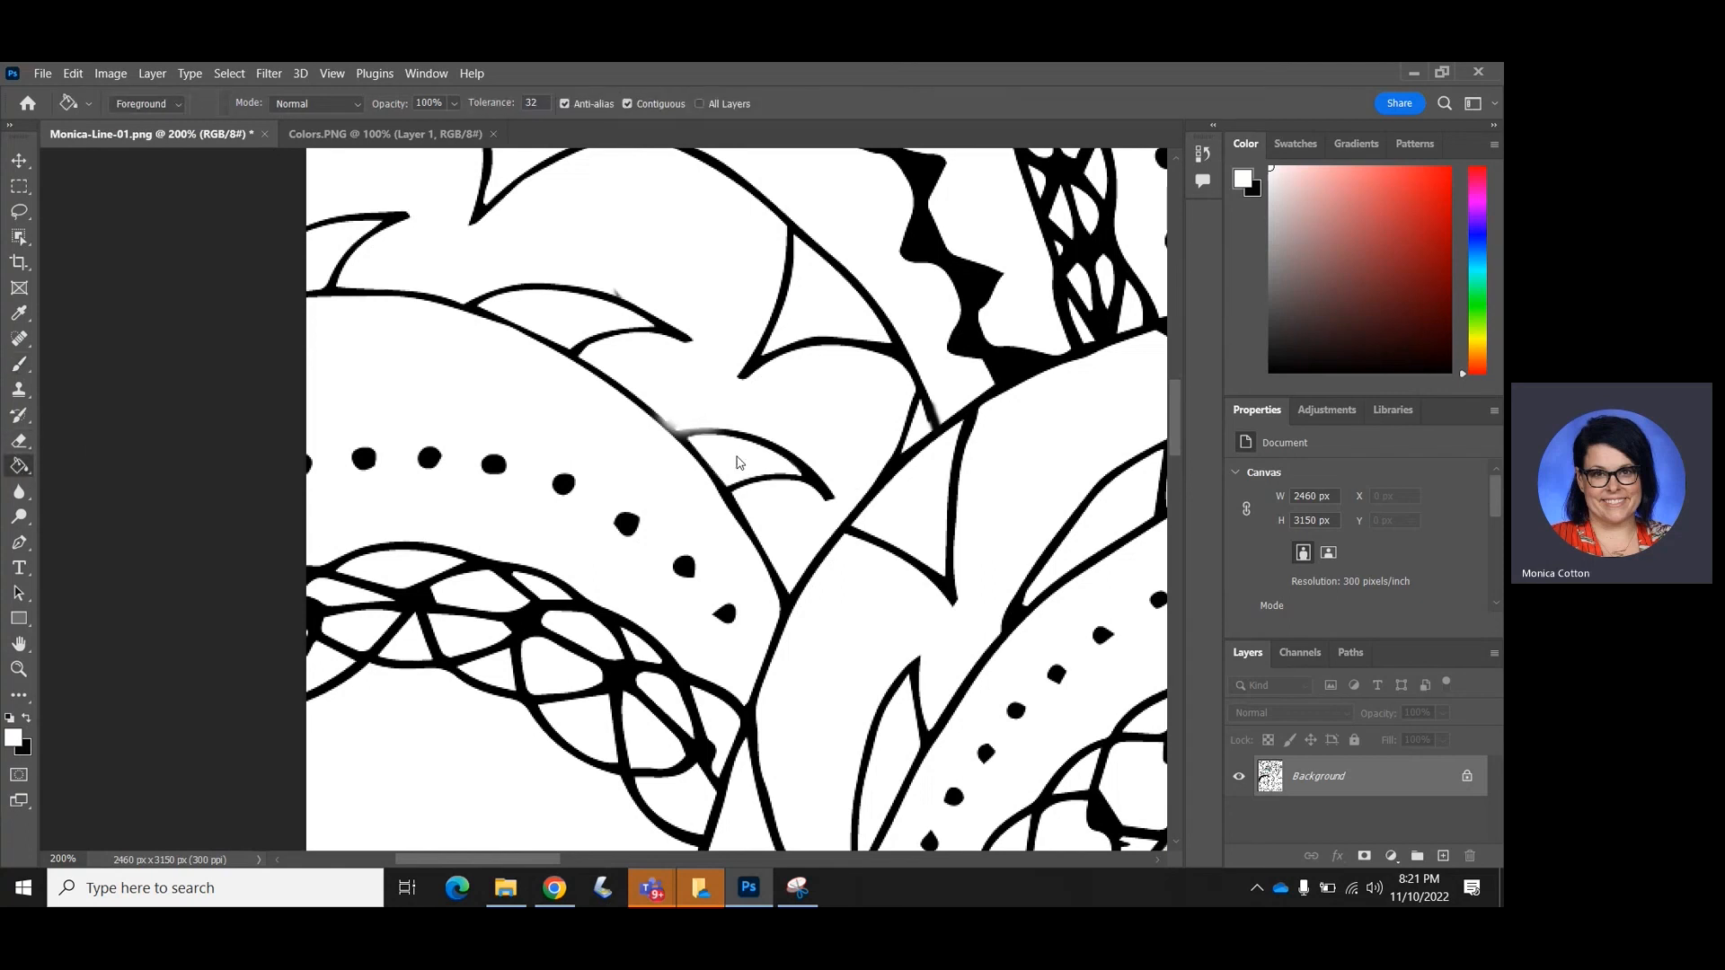
click(1360, 220)
click(1296, 144)
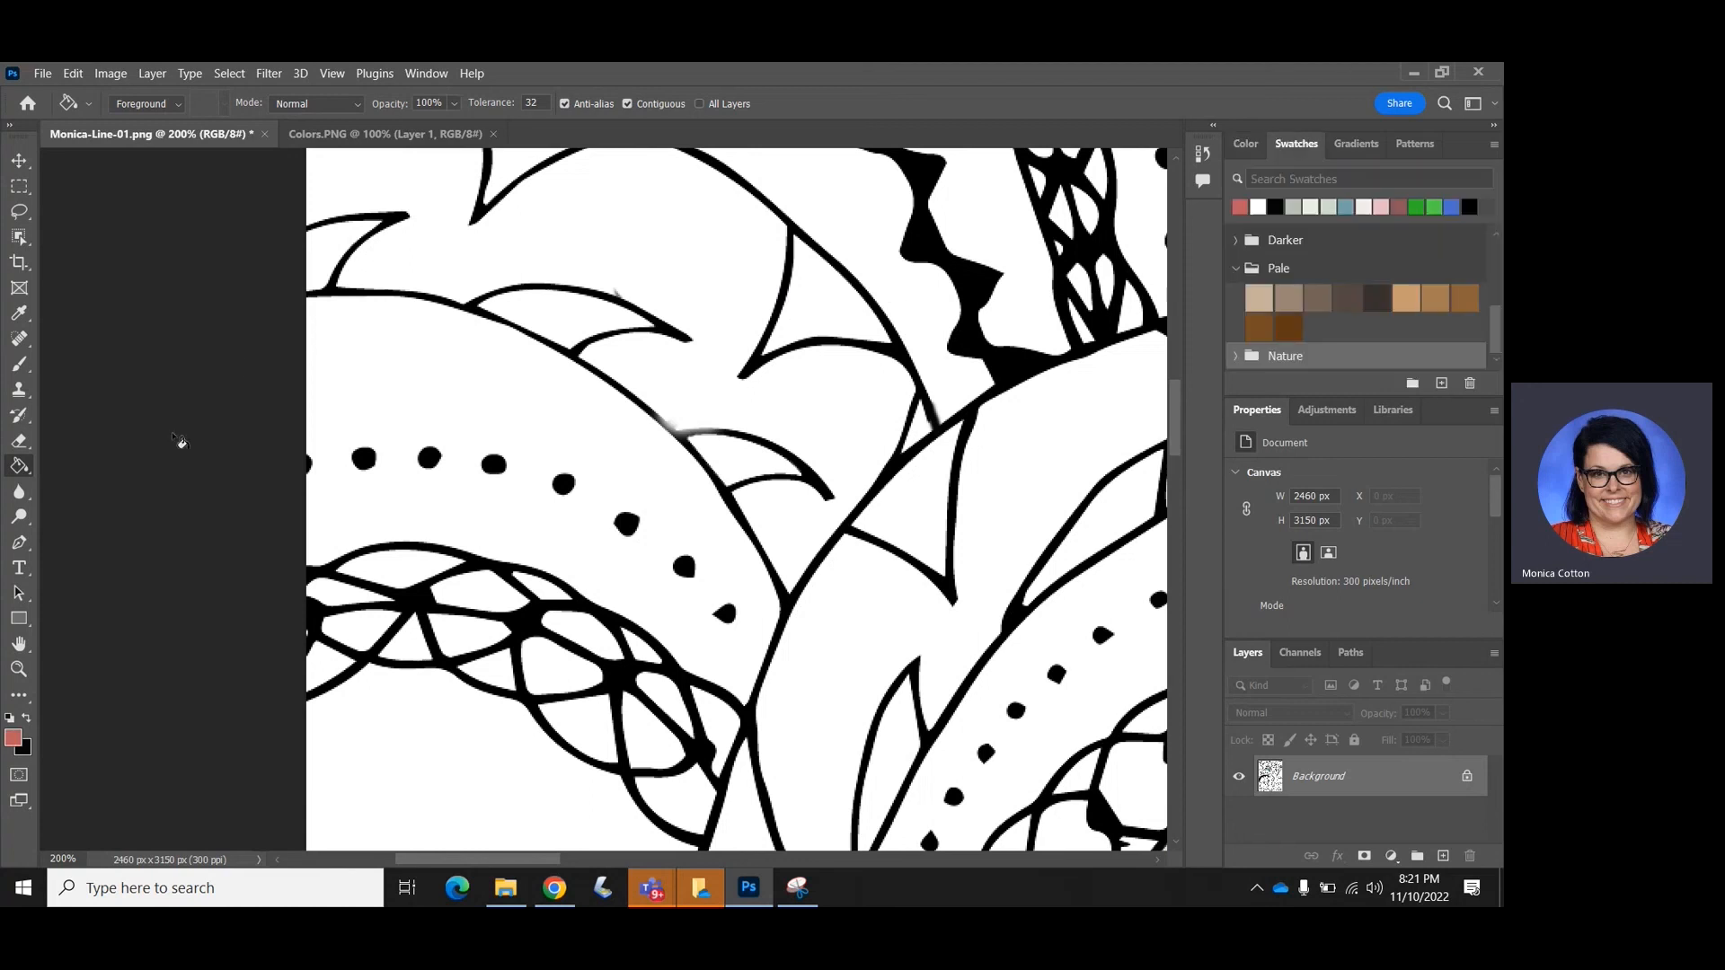
click(808, 317)
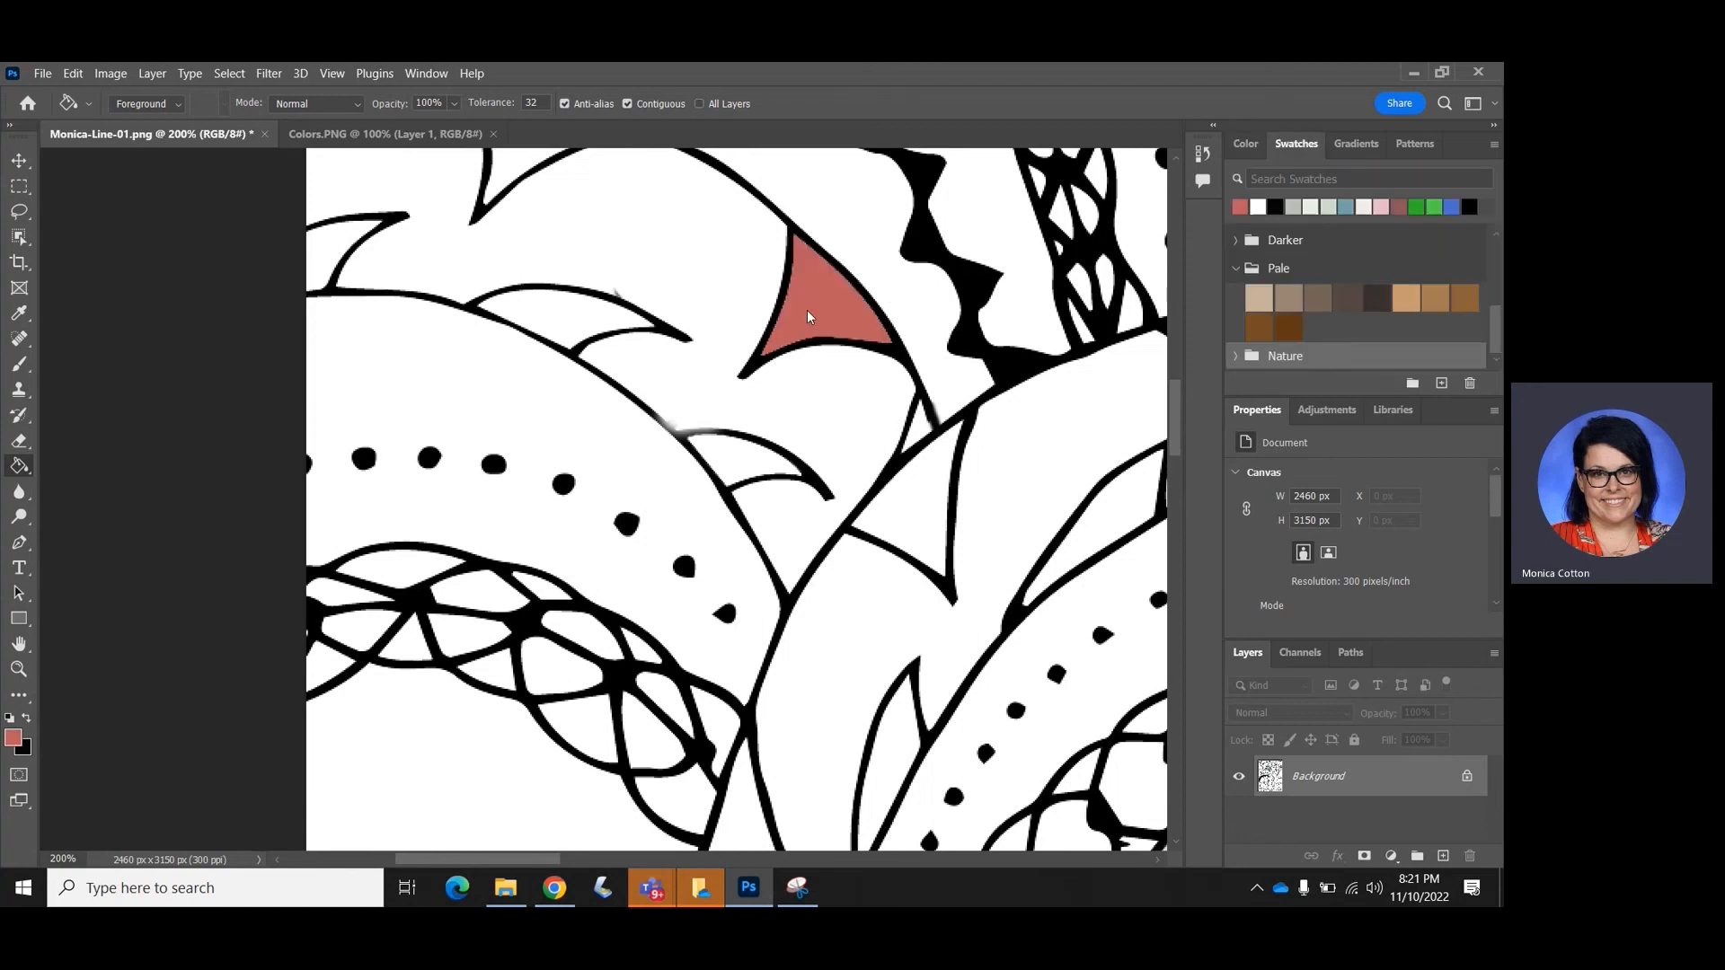
Try a zigzag Eraser stroke across the large scallop's outer line and undo it
click(19, 441)
mouse_move(384, 346)
mouse_down()
mouse_move(477, 402)
mouse_move(437, 301)
mouse_move(551, 403)
mouse_up()
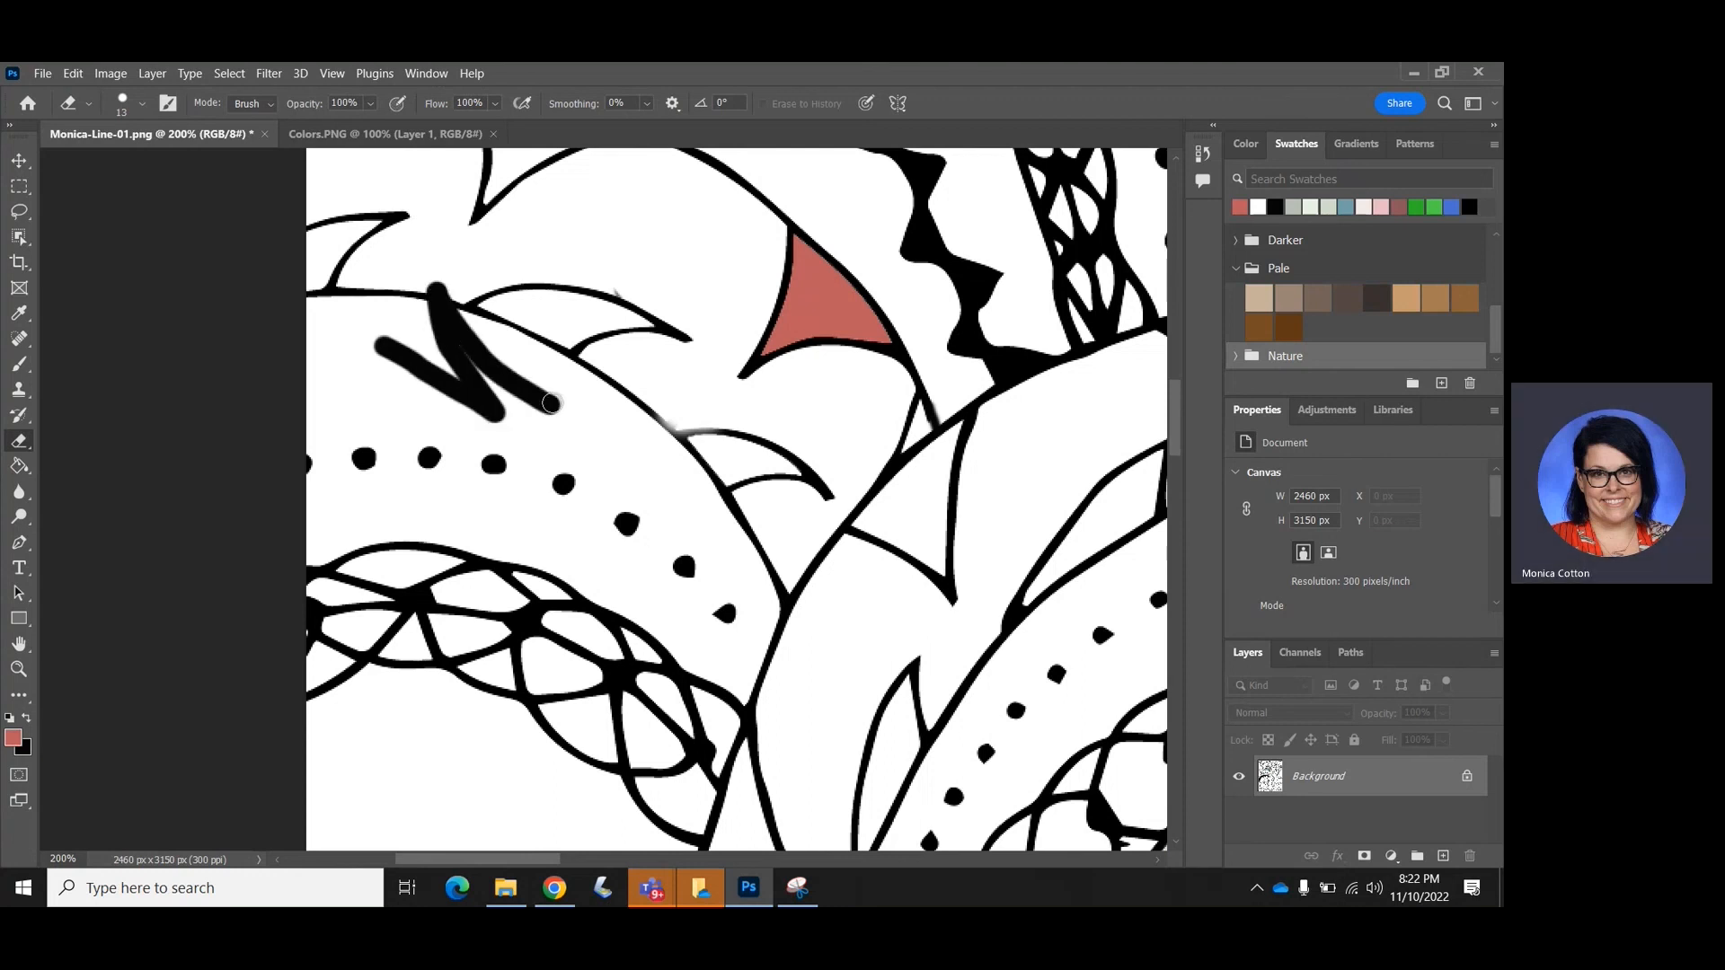
key(ctrl+z)
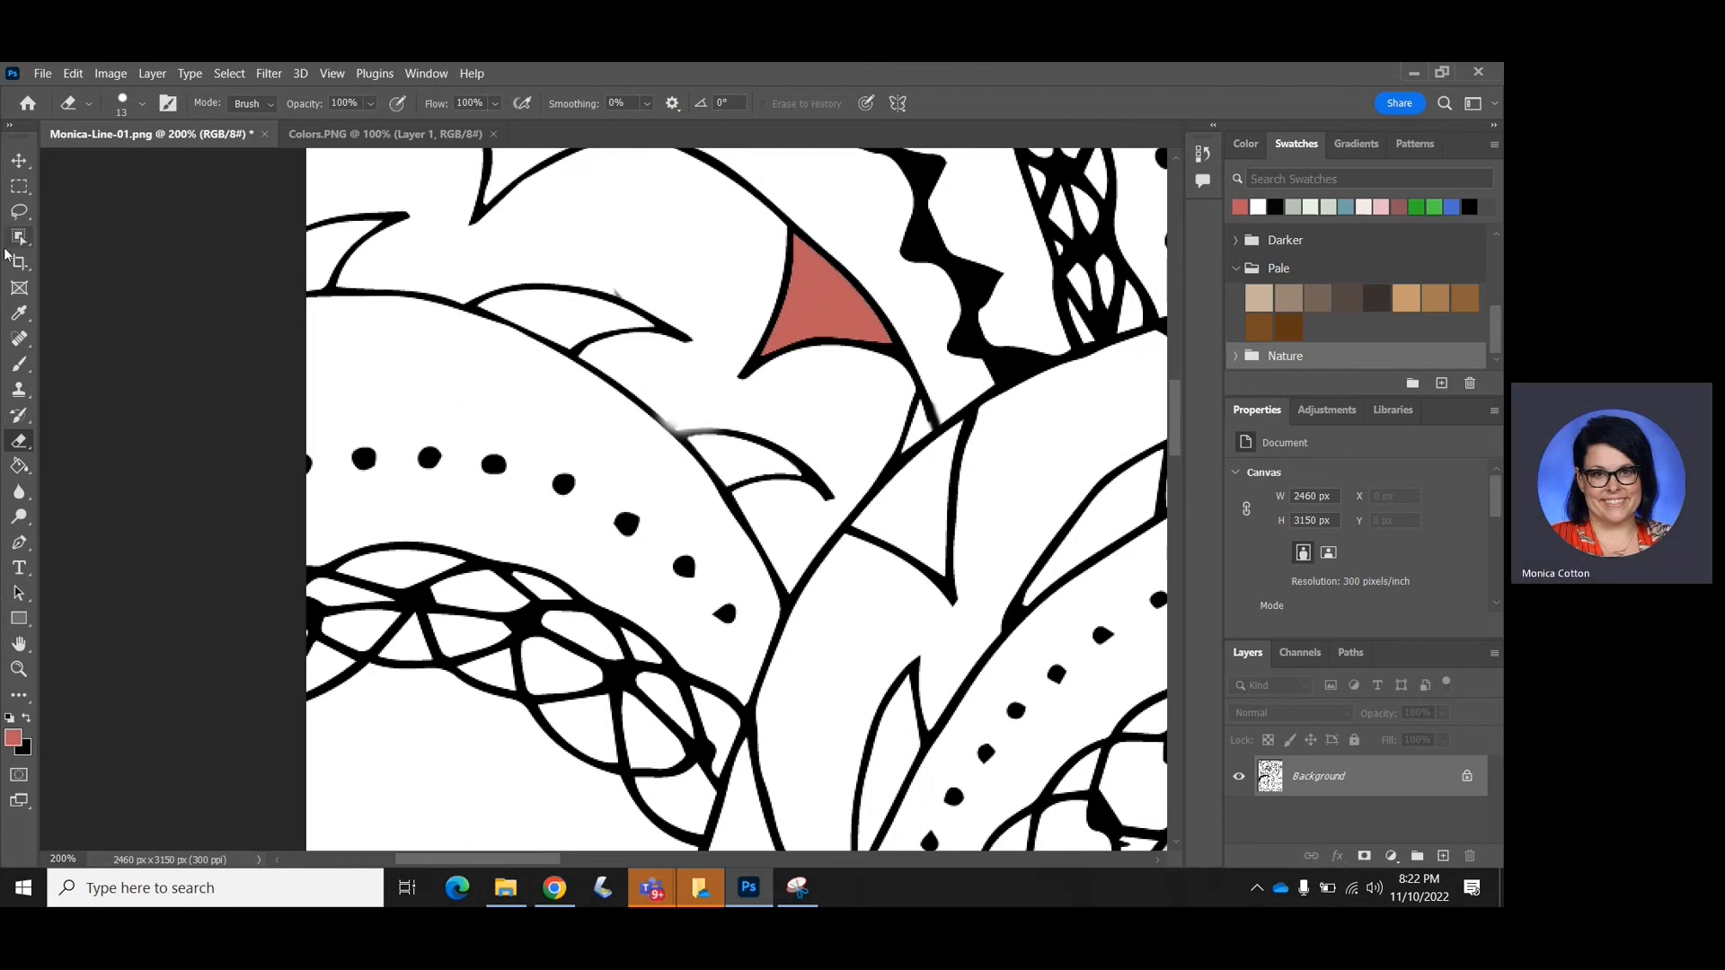
Try filling the open hooked spike in the large scallop's outer band with muted red, and undo the fill
click(12, 365)
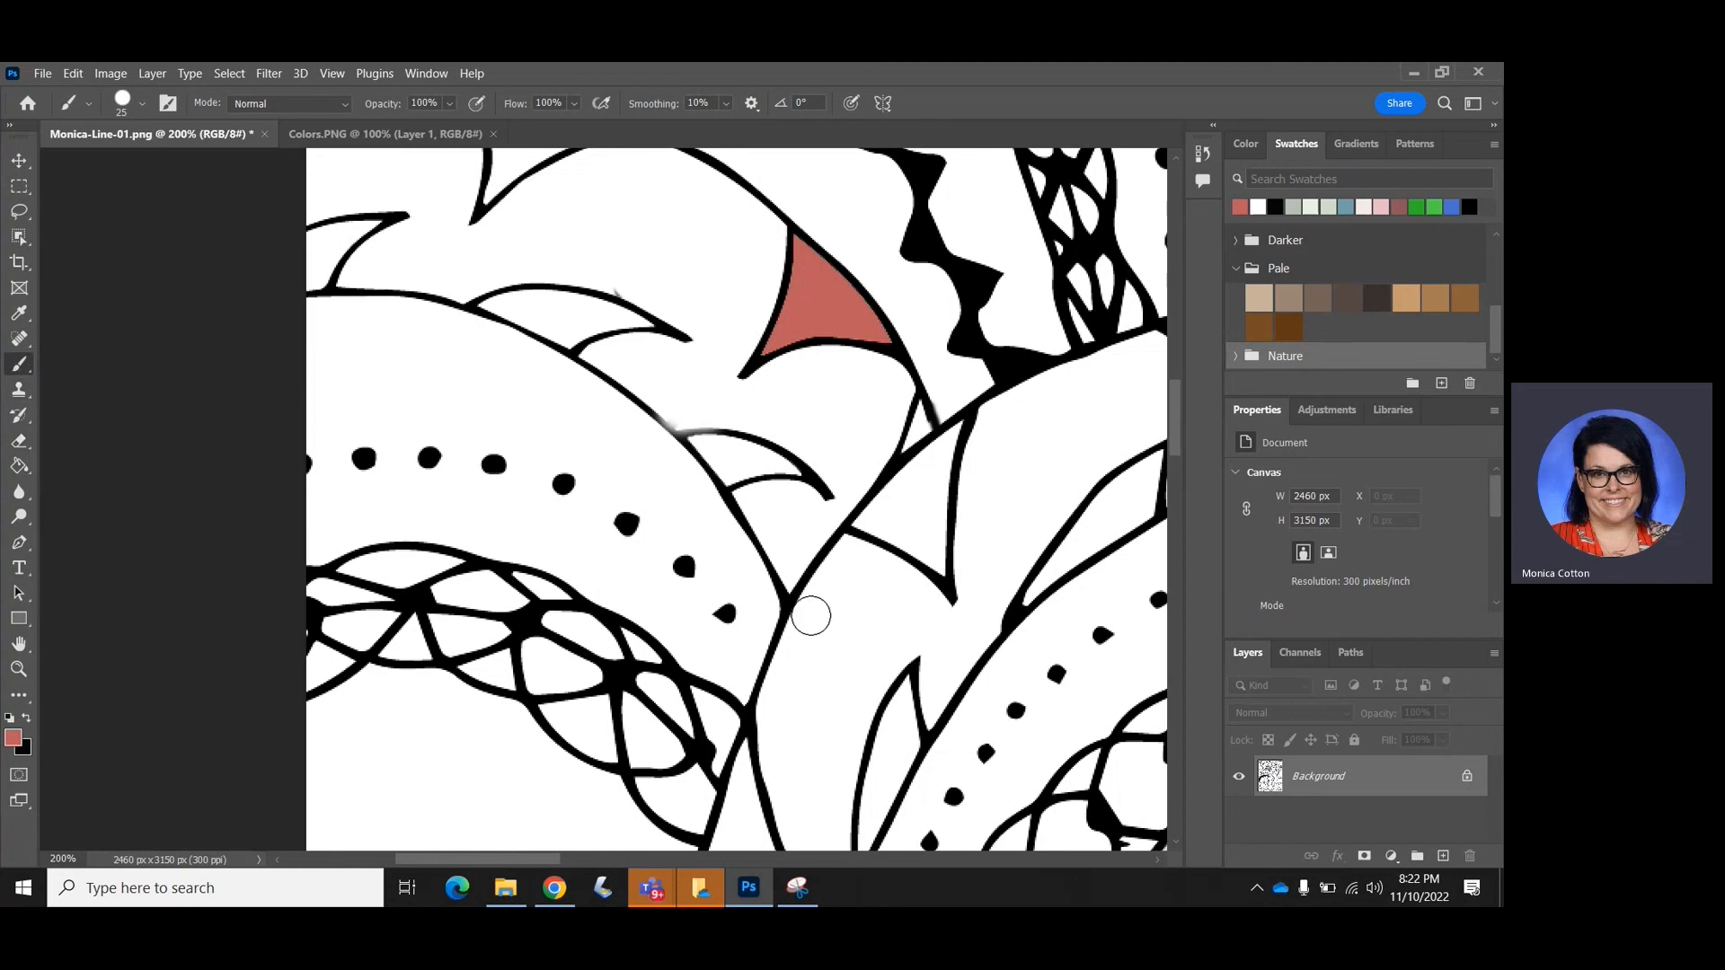
scroll(811, 616, left, 2)
scroll(812, 616, right, 10)
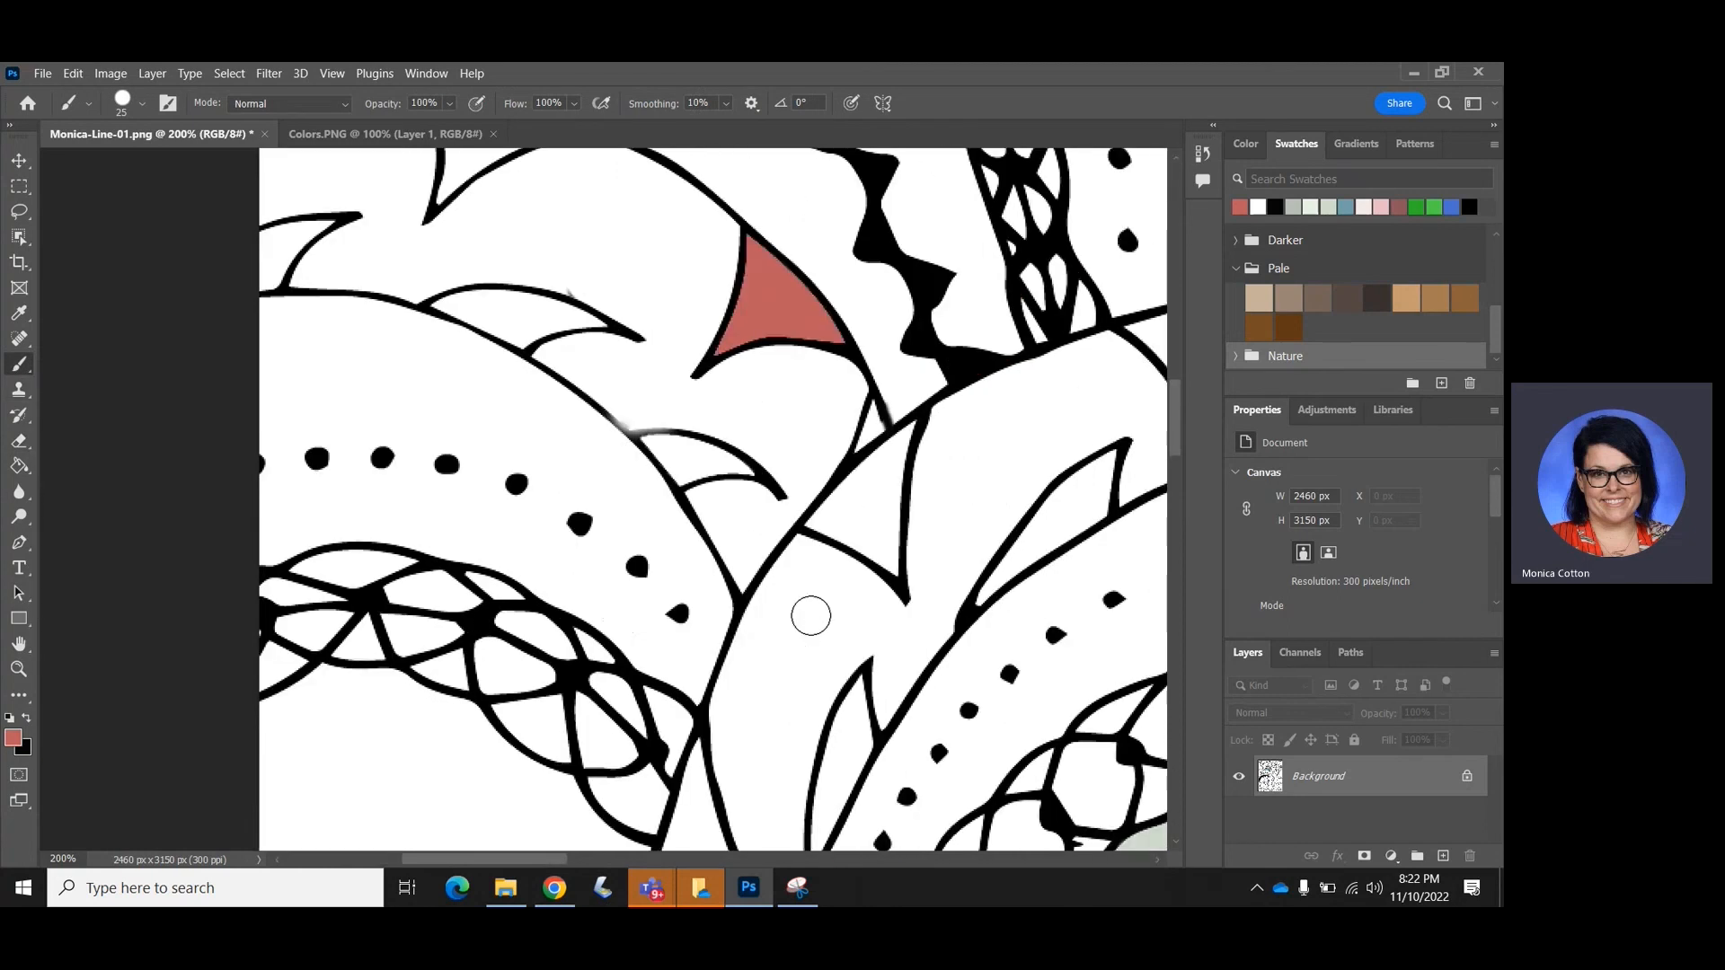
scroll(811, 616, right, 3)
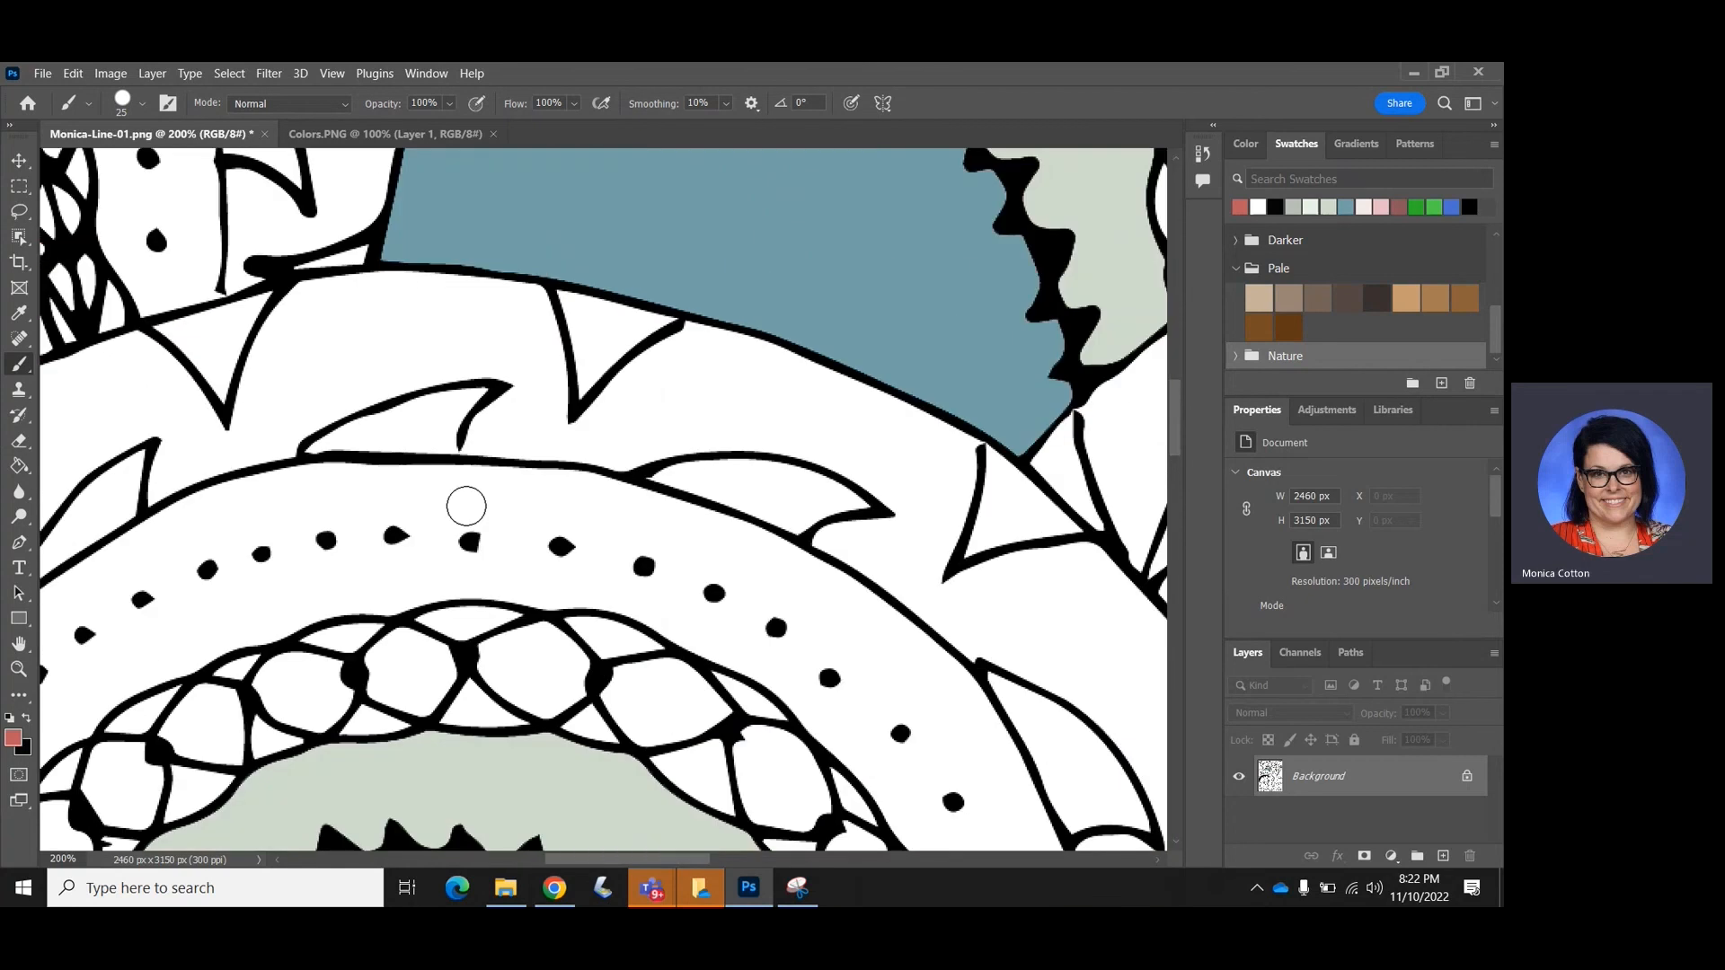
click(18, 468)
click(417, 415)
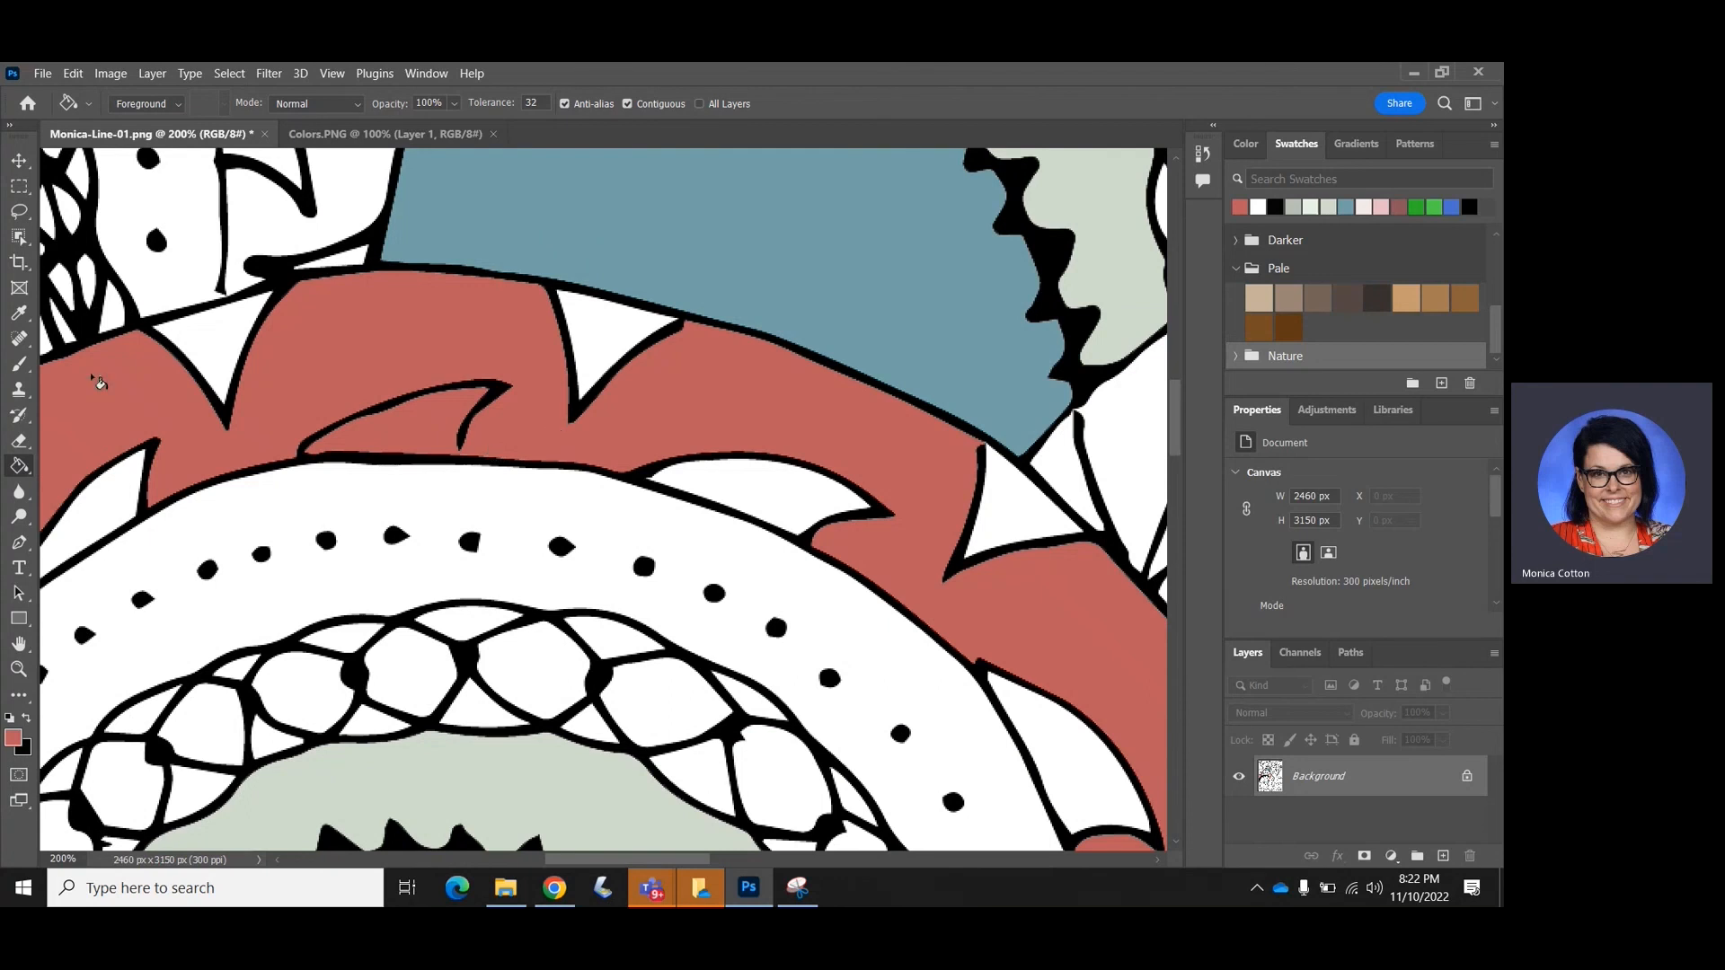
key(ctrl+z)
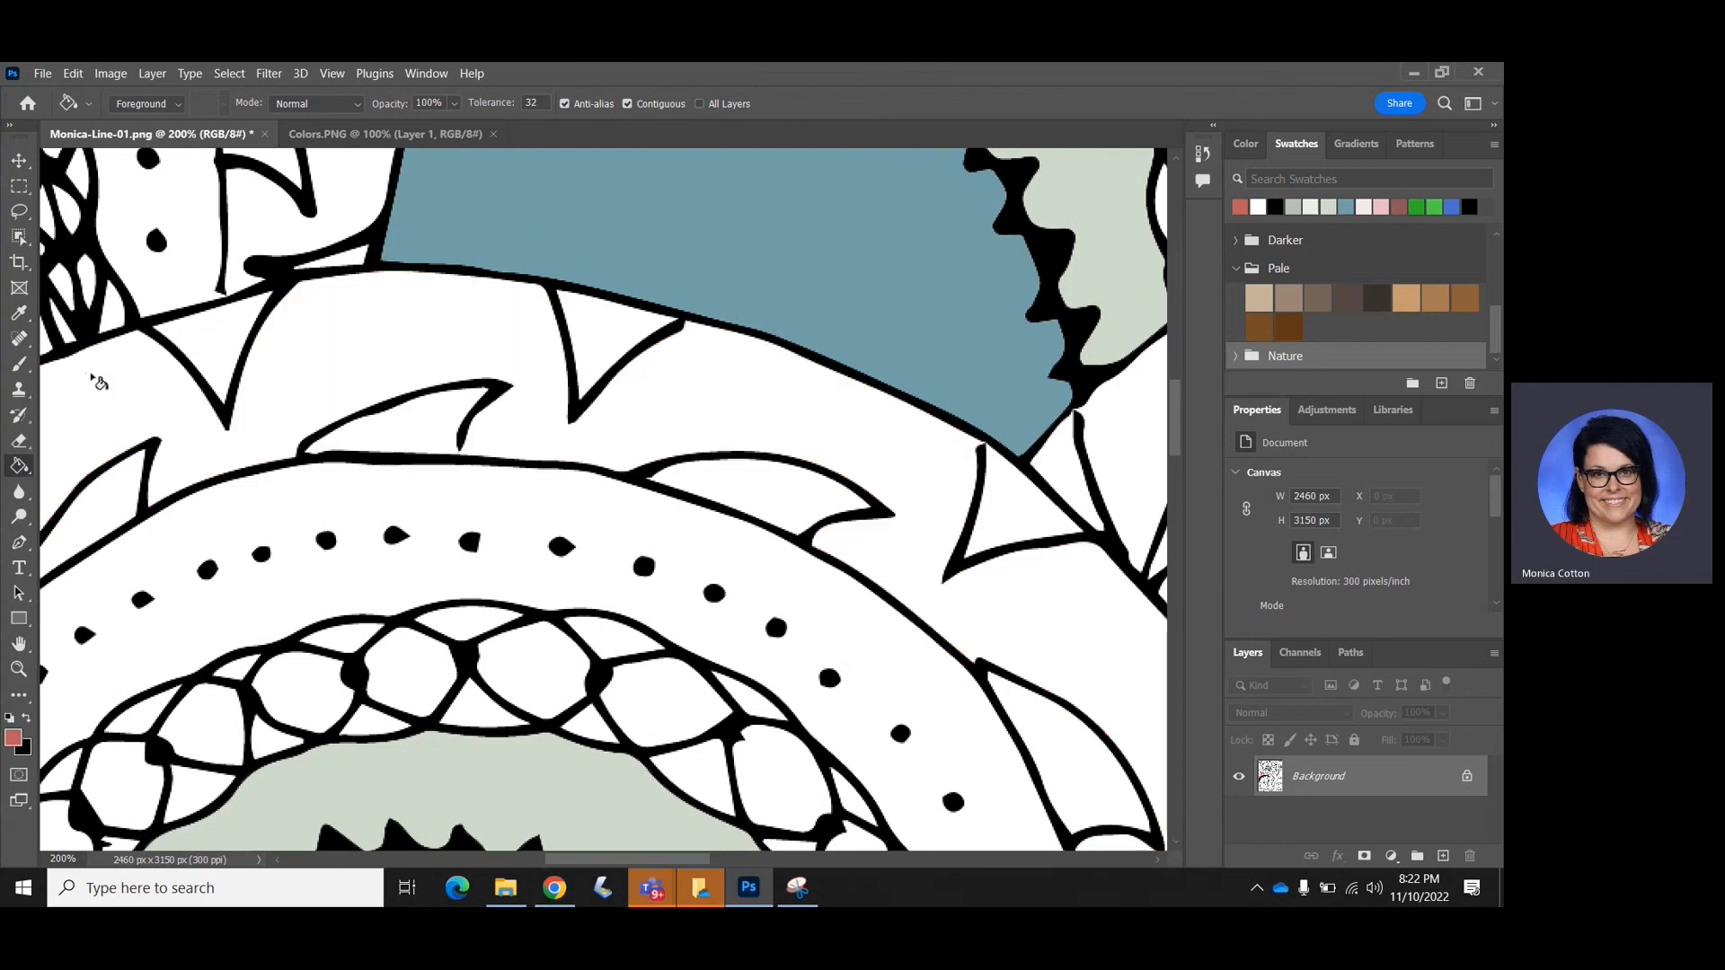
Shrink the brush to 6 px and close the gap at the hooked spike's base with a short black stroke
click(19, 366)
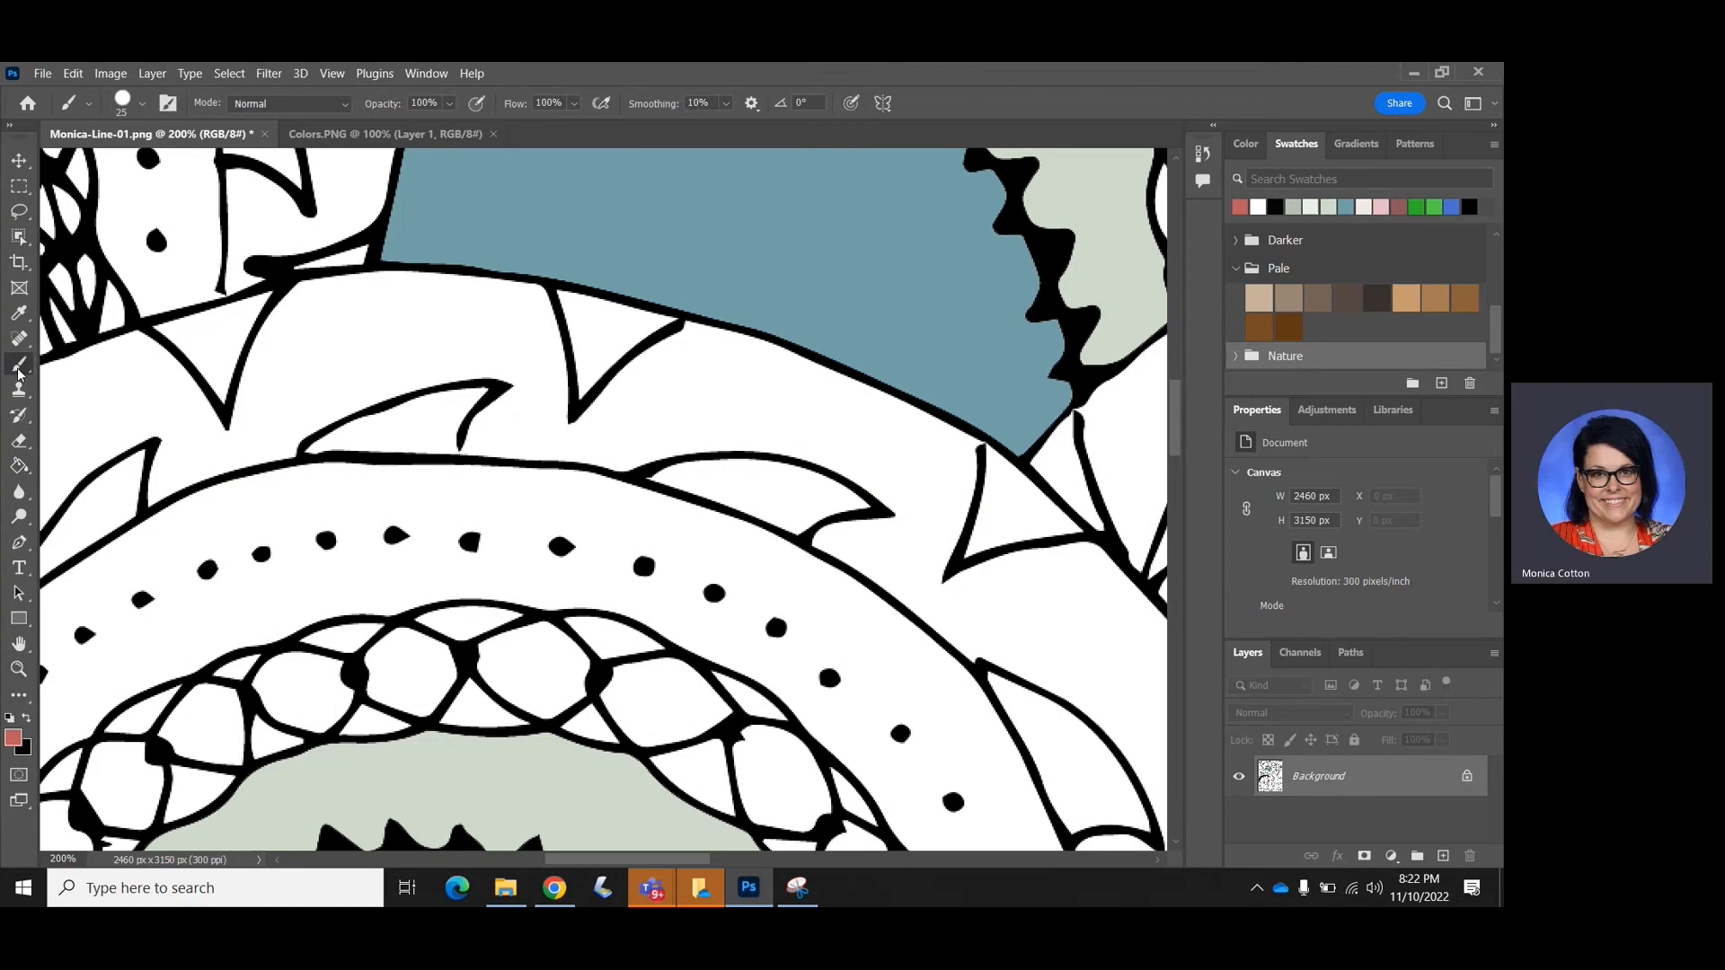
click(26, 717)
key(bracketleft)
key(bracketleft)
key(bracketleft)
key(bracketleft)
key(bracketleft)
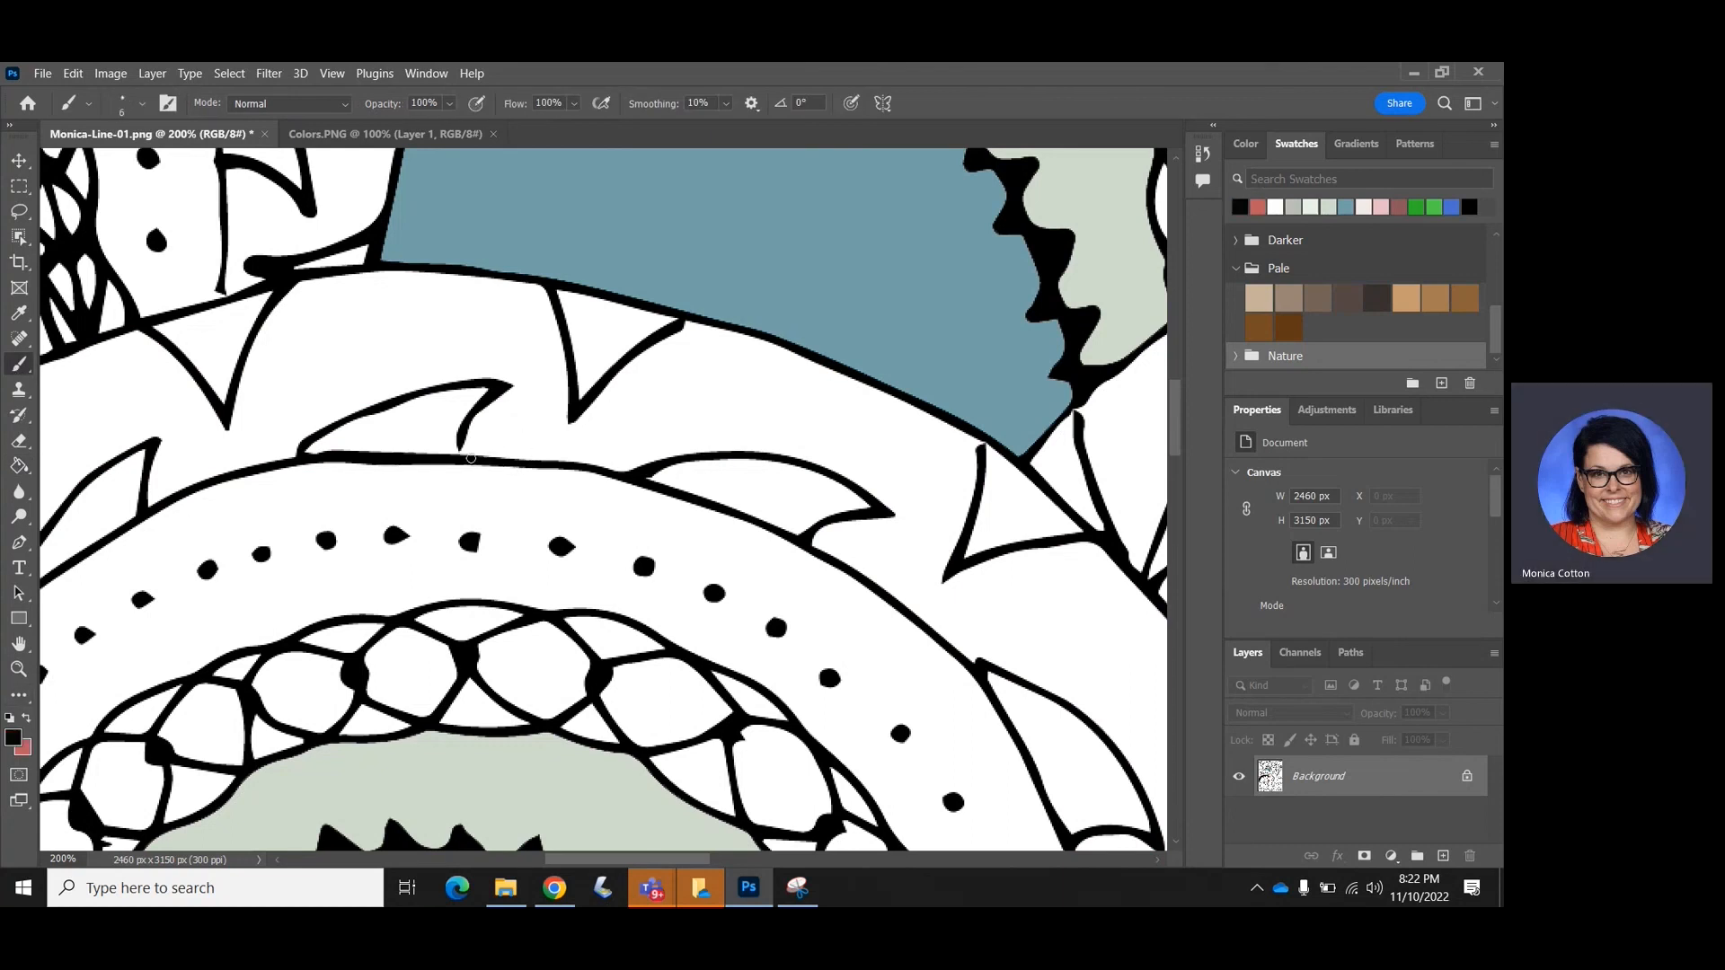
drag(467, 455, 462, 443)
Swap the foreground back to muted red and fill the closed hooked spike with the Paint Bucket tool
click(19, 466)
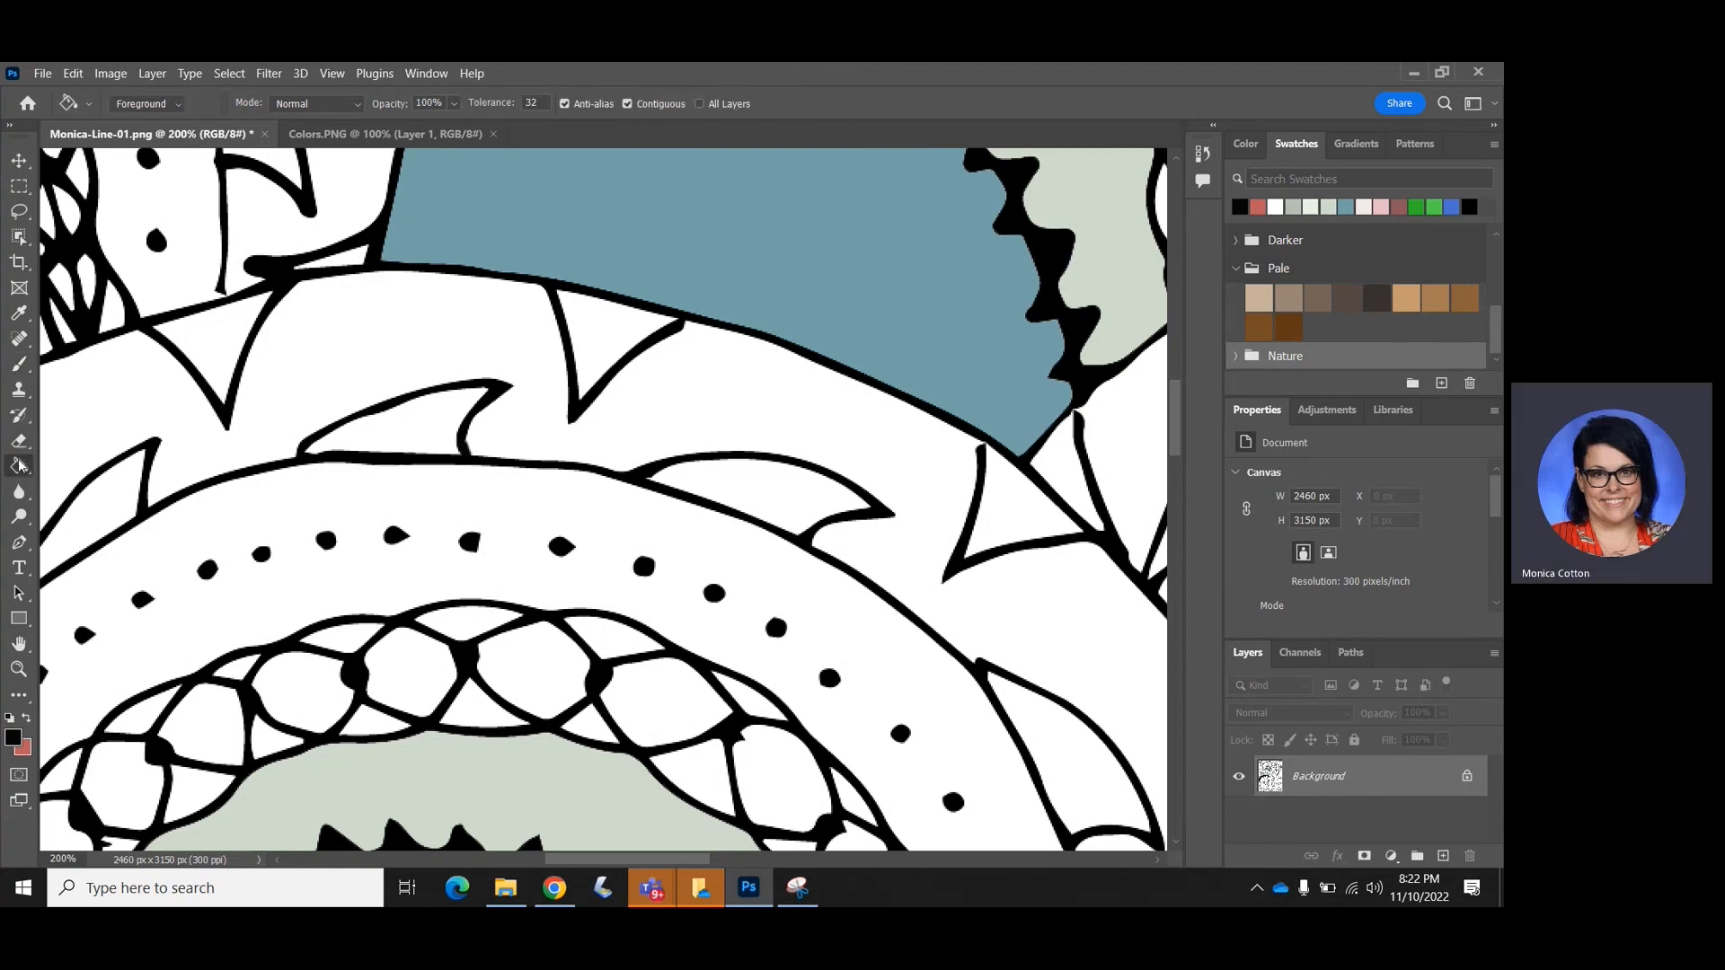
click(27, 717)
click(435, 416)
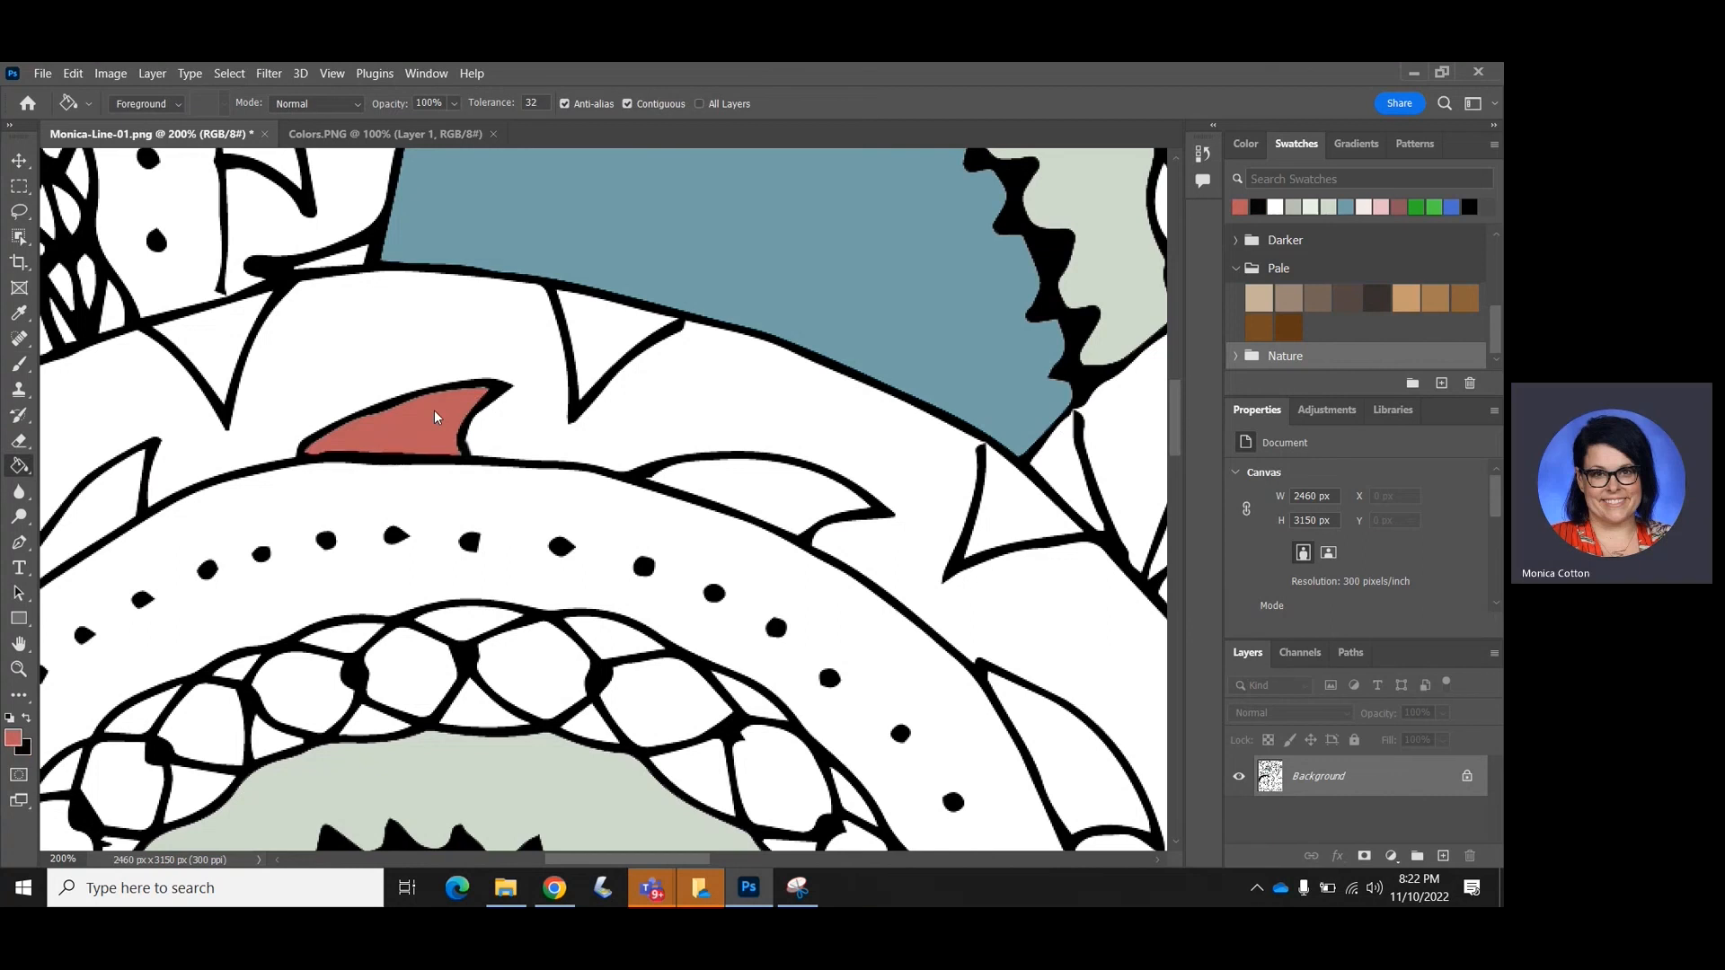
Fill three neighboring large cells and one small upper cell of the scallop's braided band with muted red
click(558, 689)
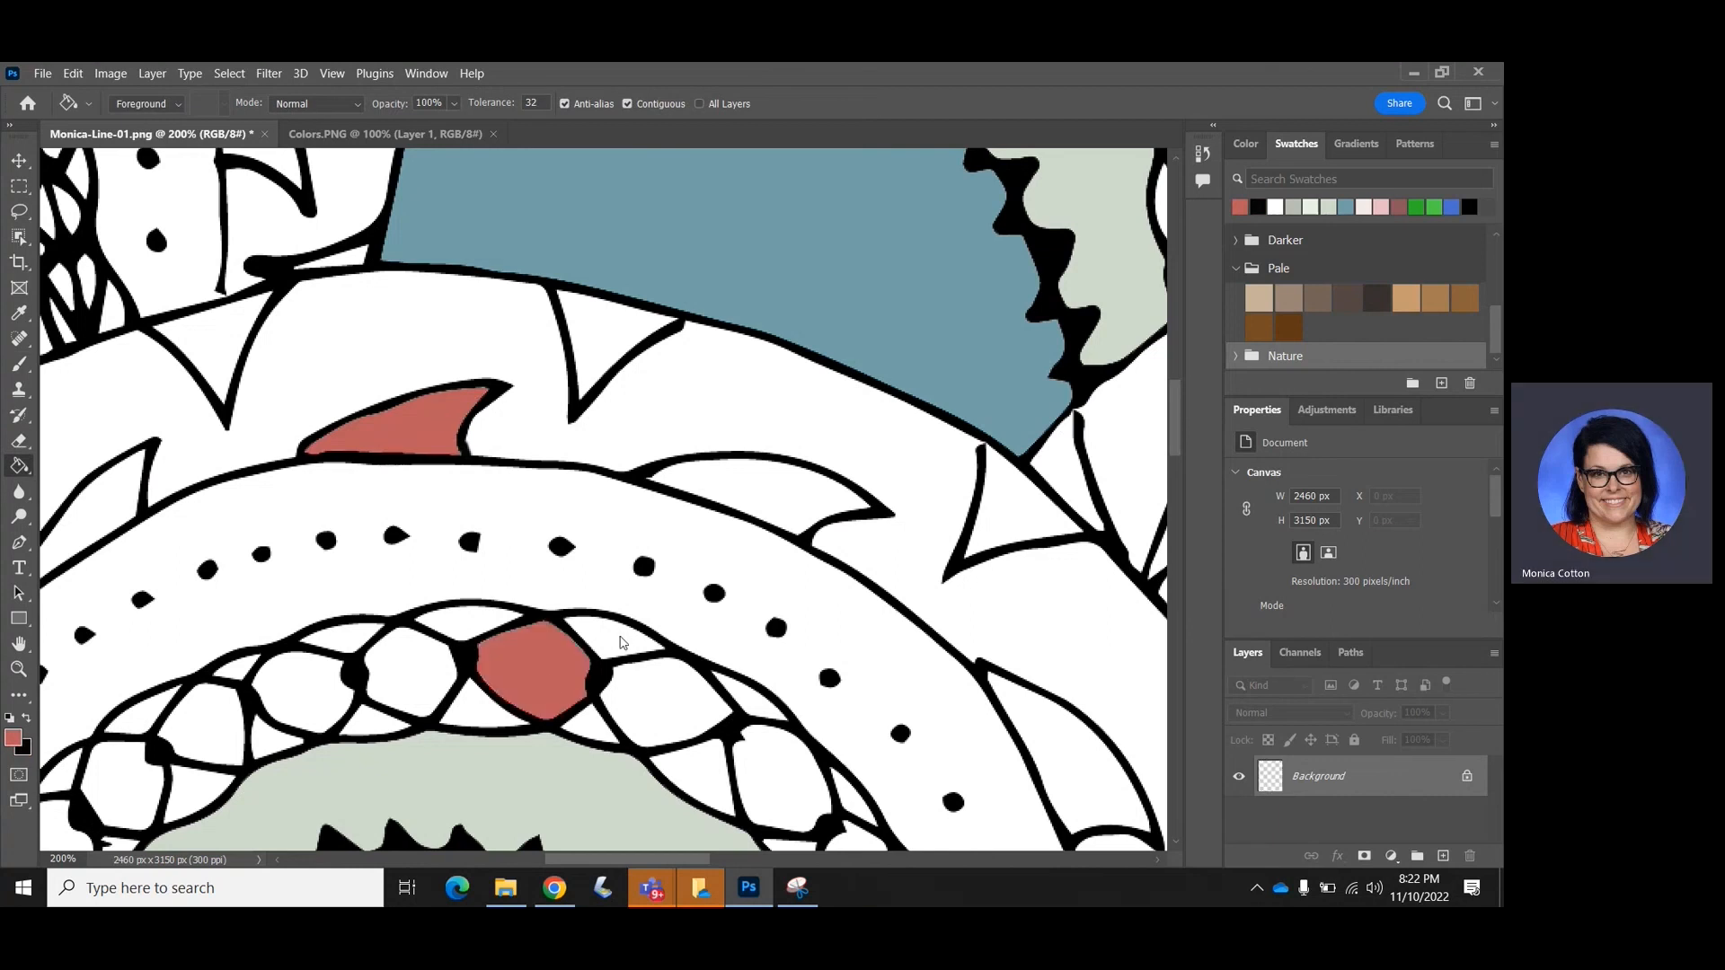
click(629, 641)
click(651, 711)
click(416, 659)
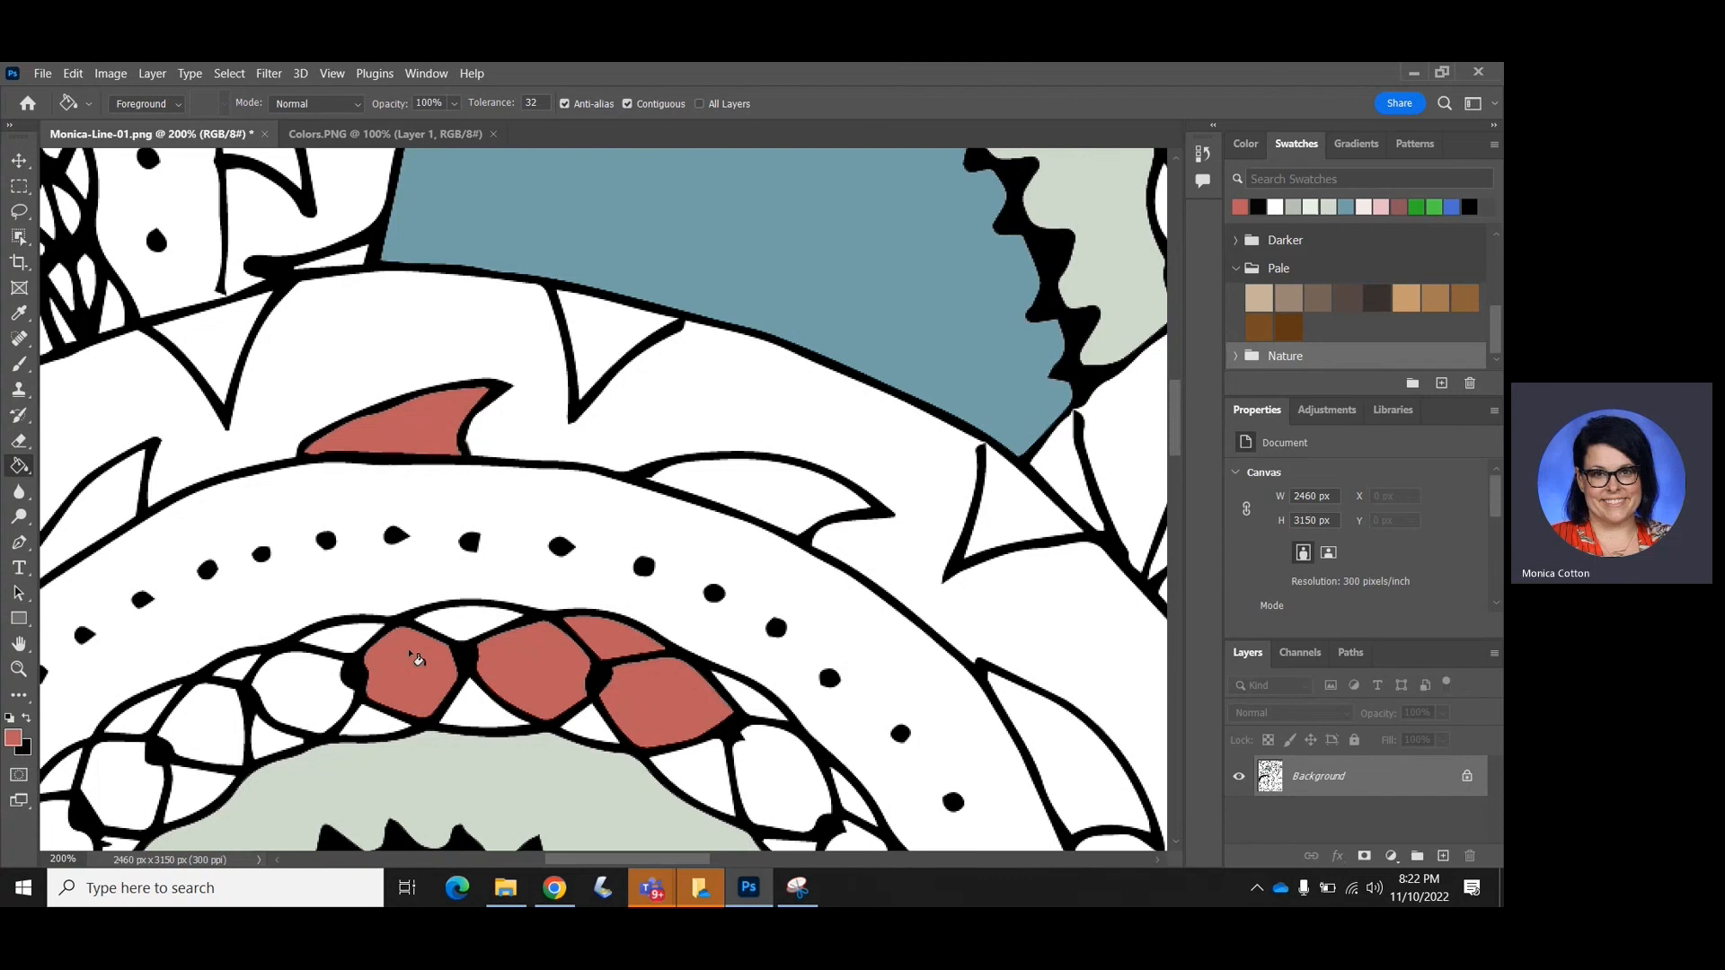
Fill the horse's face and neck with muted red using the Paint Bucket tool
key(ctrl+plus)
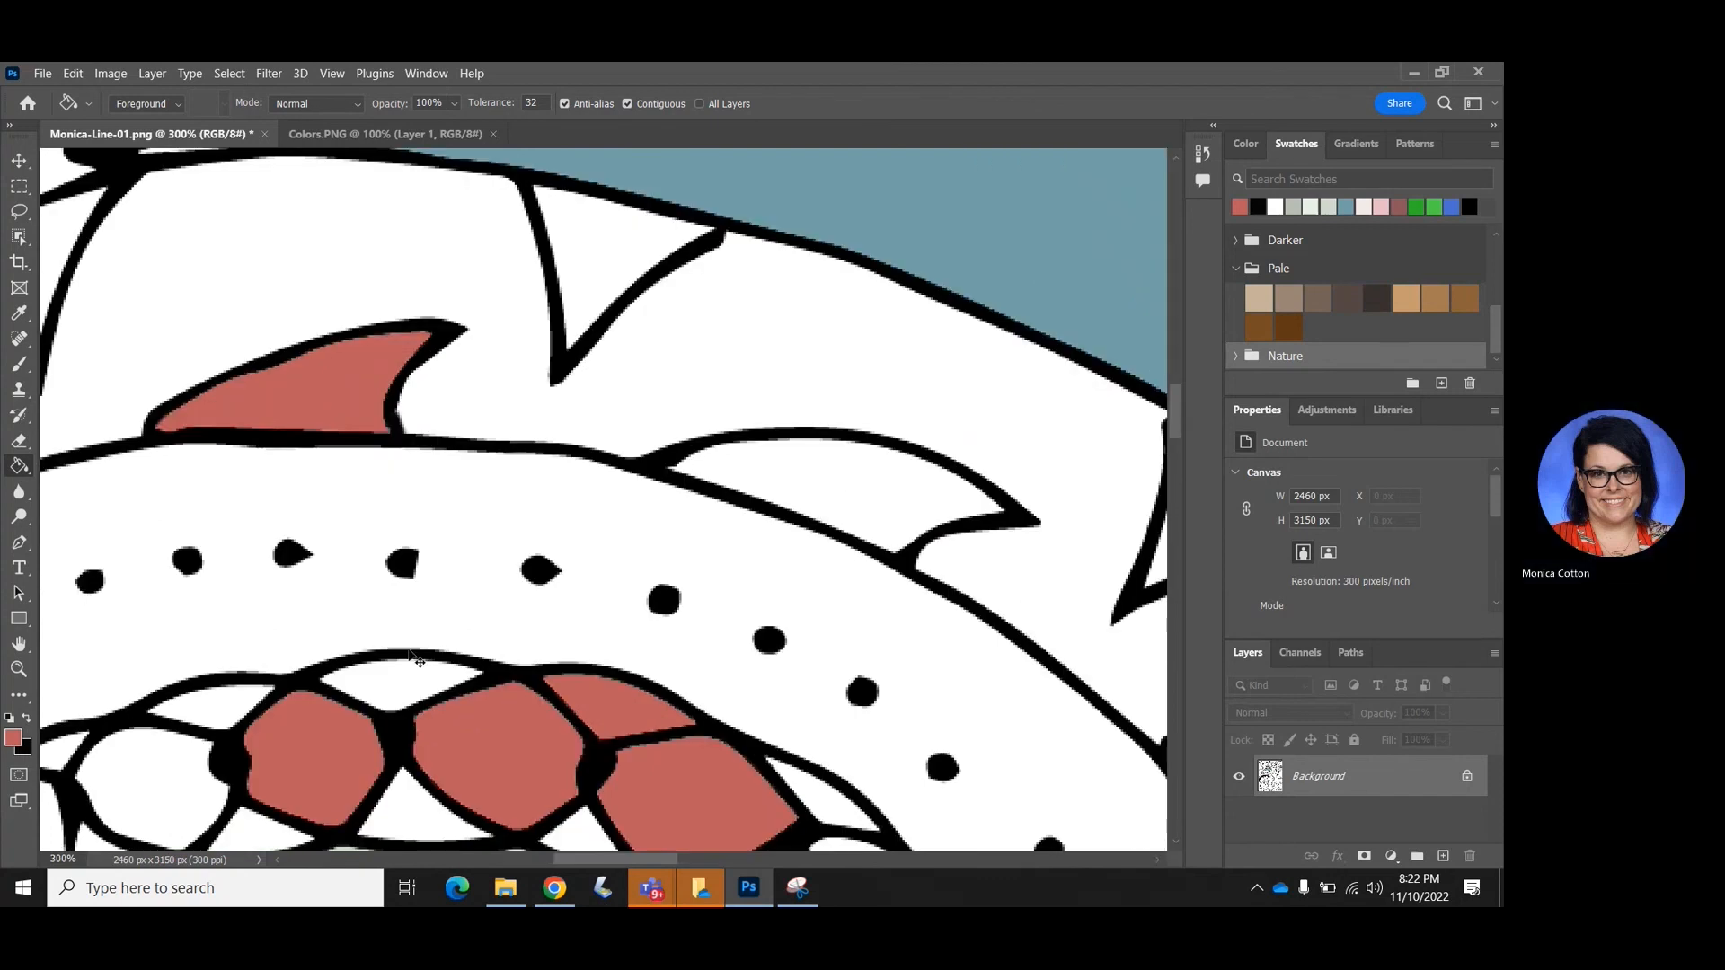
key(ctrl+minus)
key(ctrl+minus)
key(ctrl+minus)
key(ctrl+minus)
key(ctrl+minus)
key(ctrl+minus)
key(ctrl+minus)
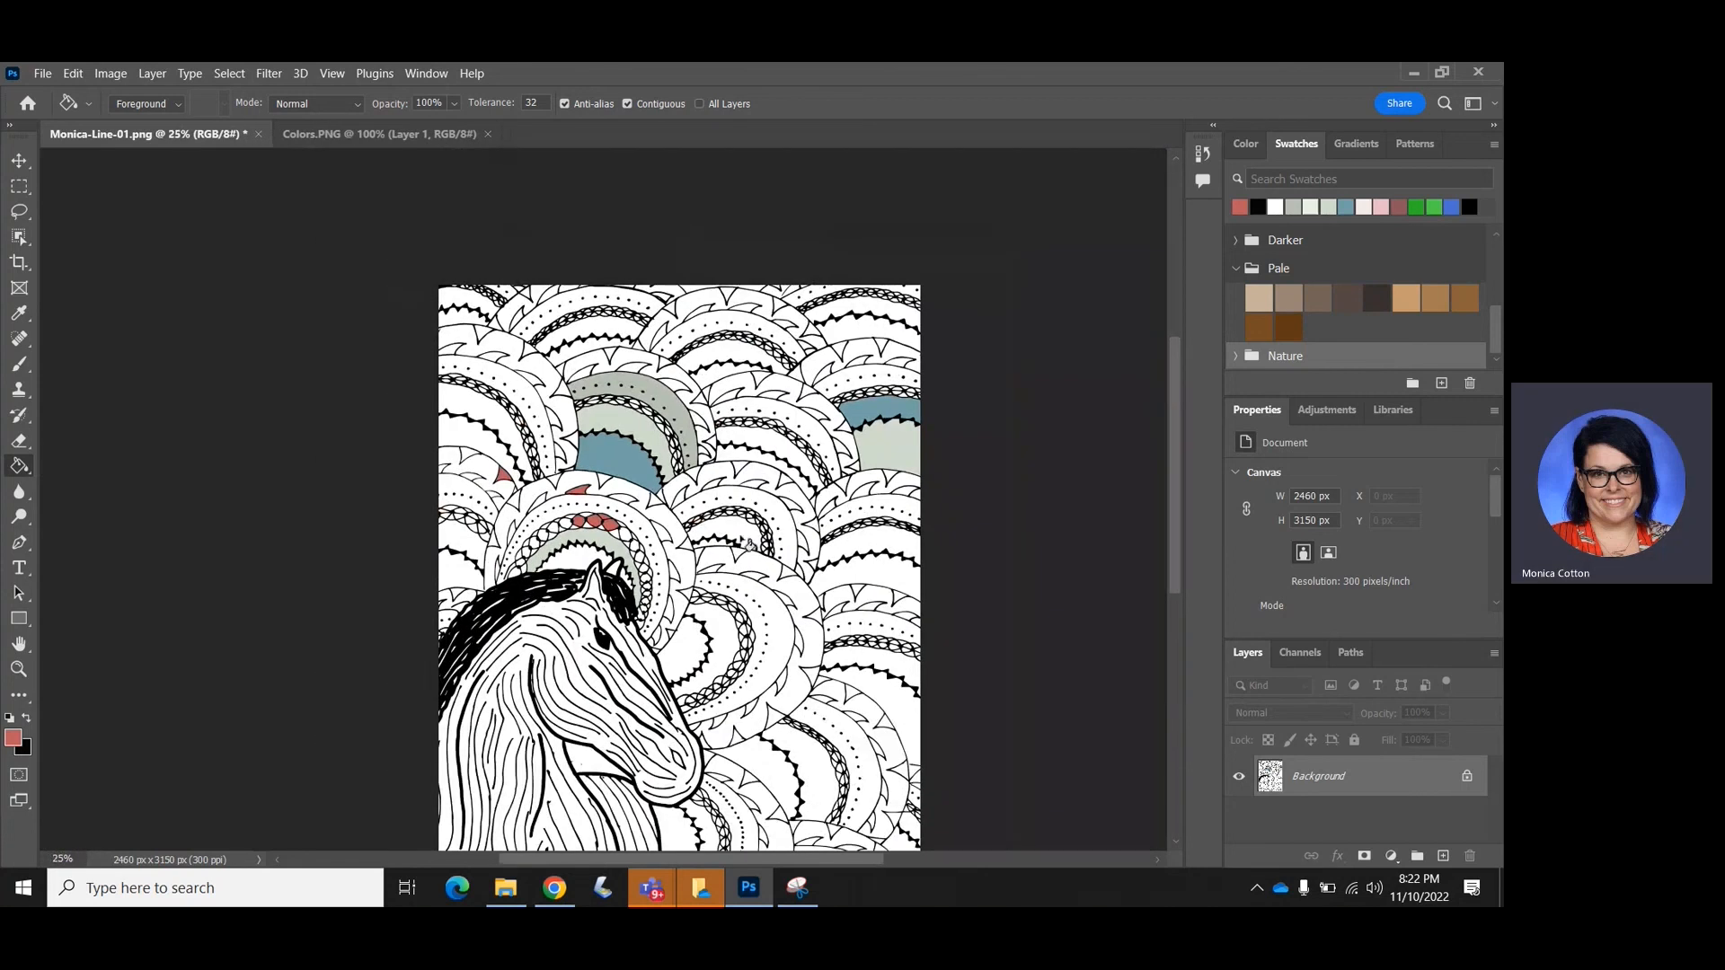
click(571, 690)
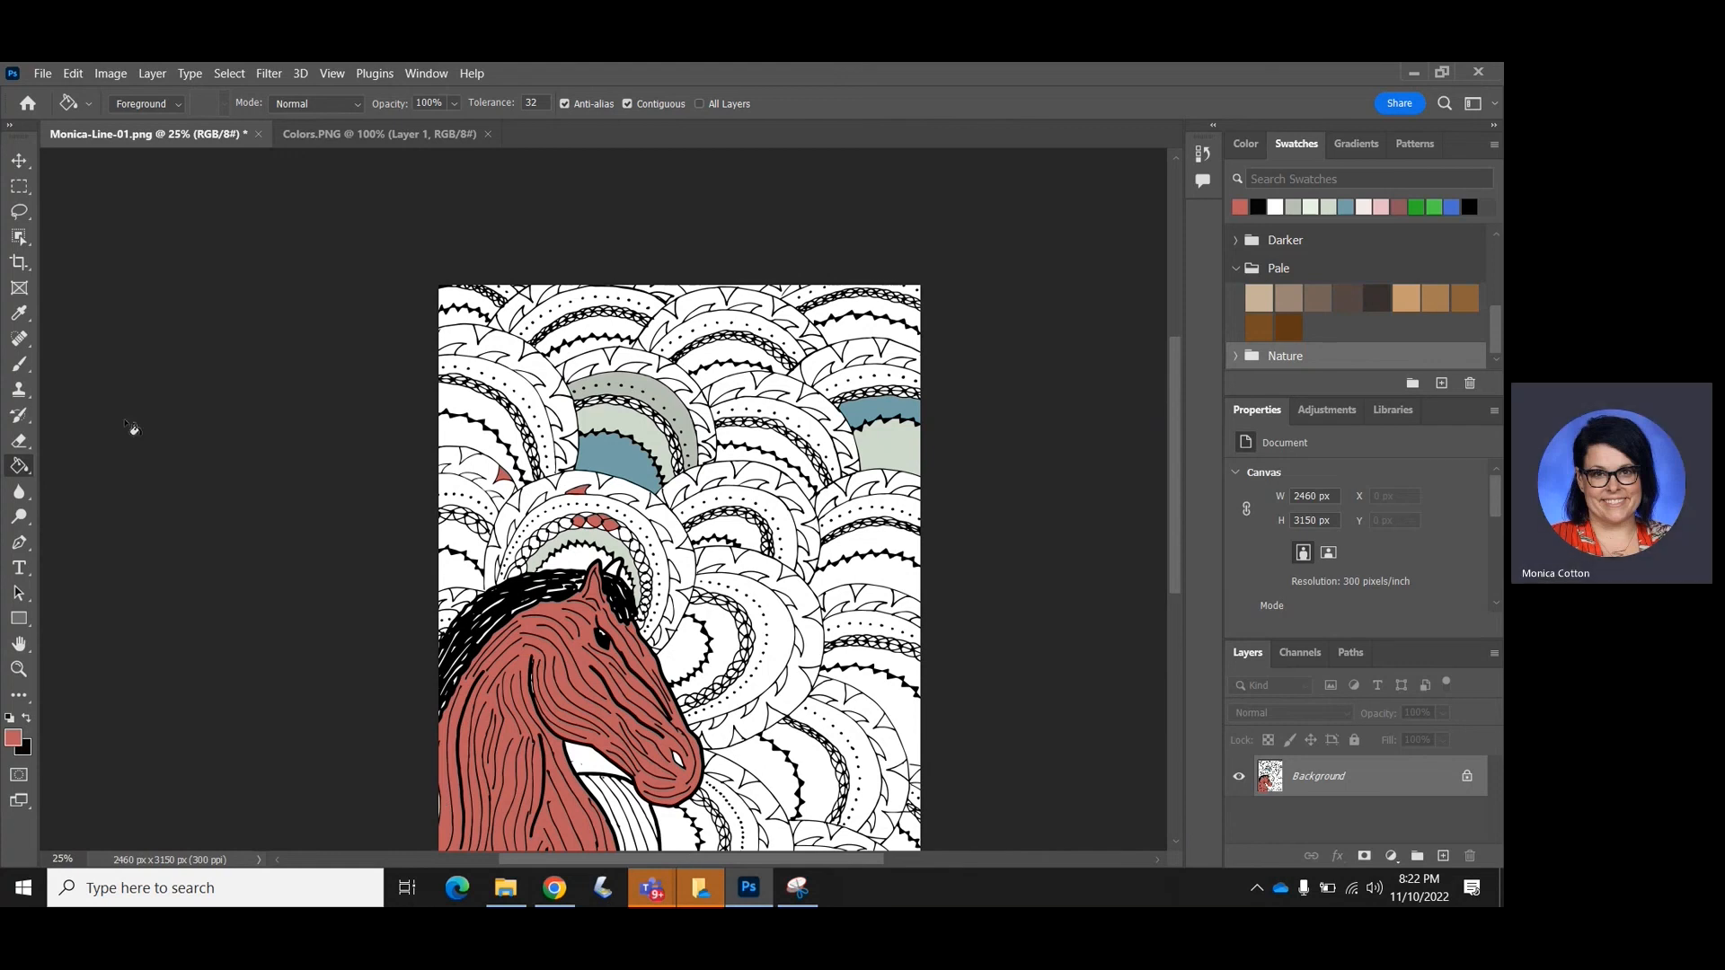
Start saving the colored drawing under a new name on the computer, choosing JPEG as the file format
click(39, 73)
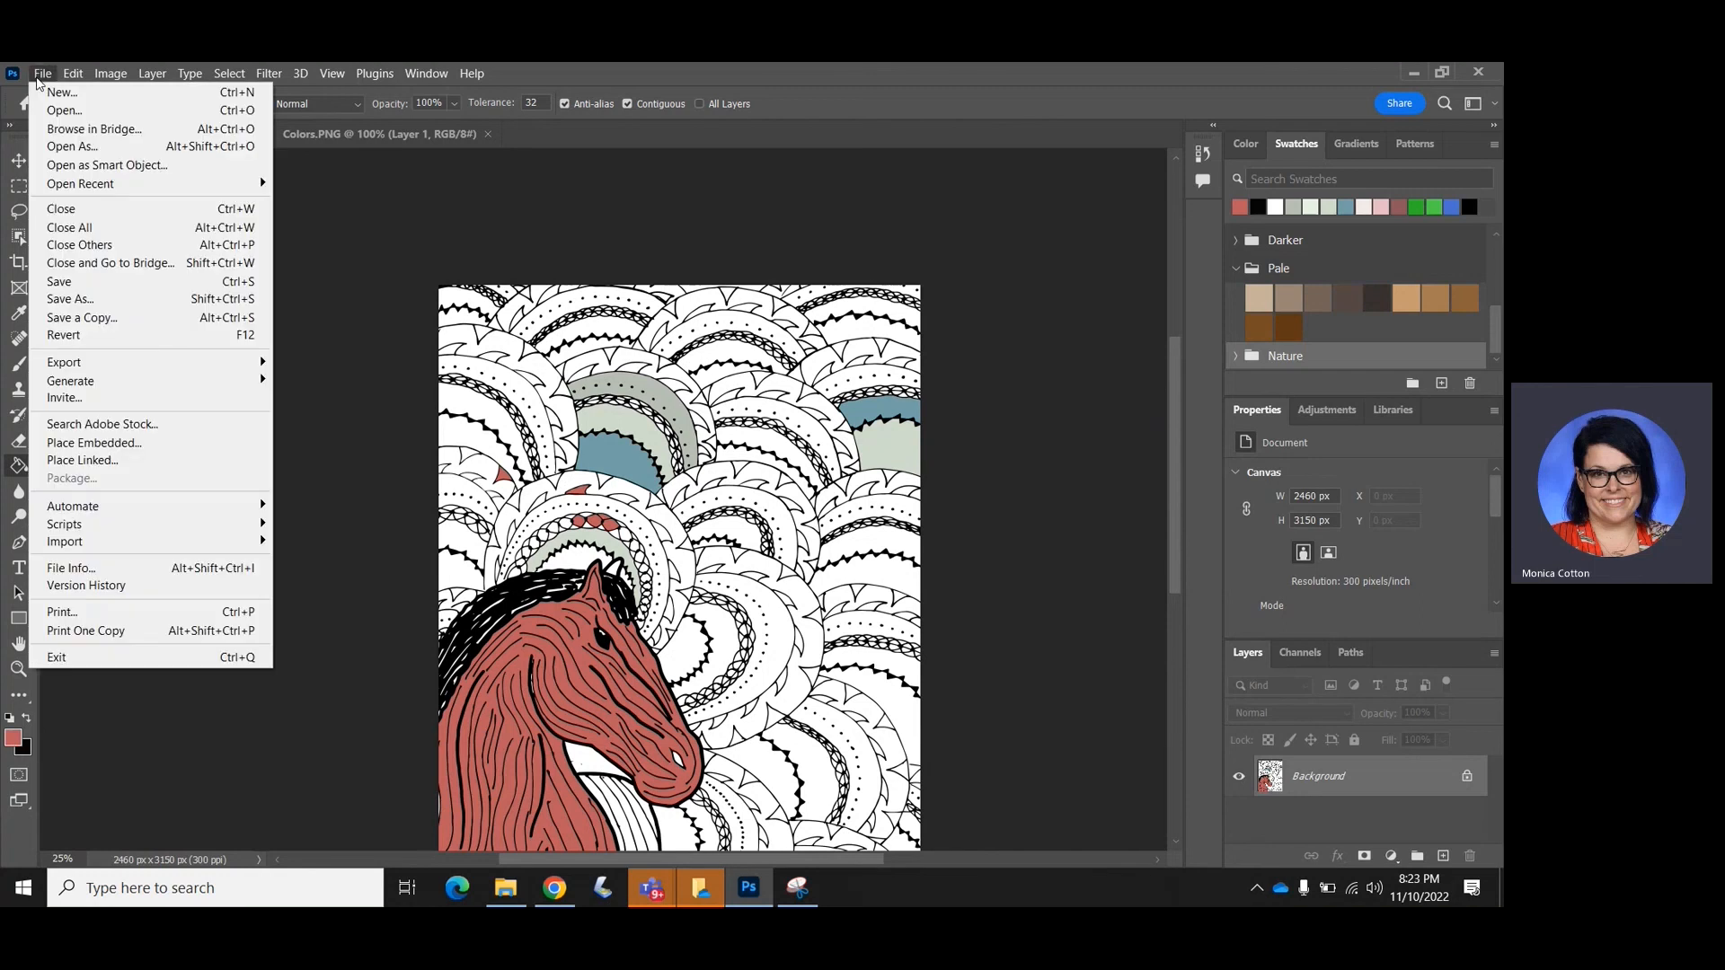
click(97, 300)
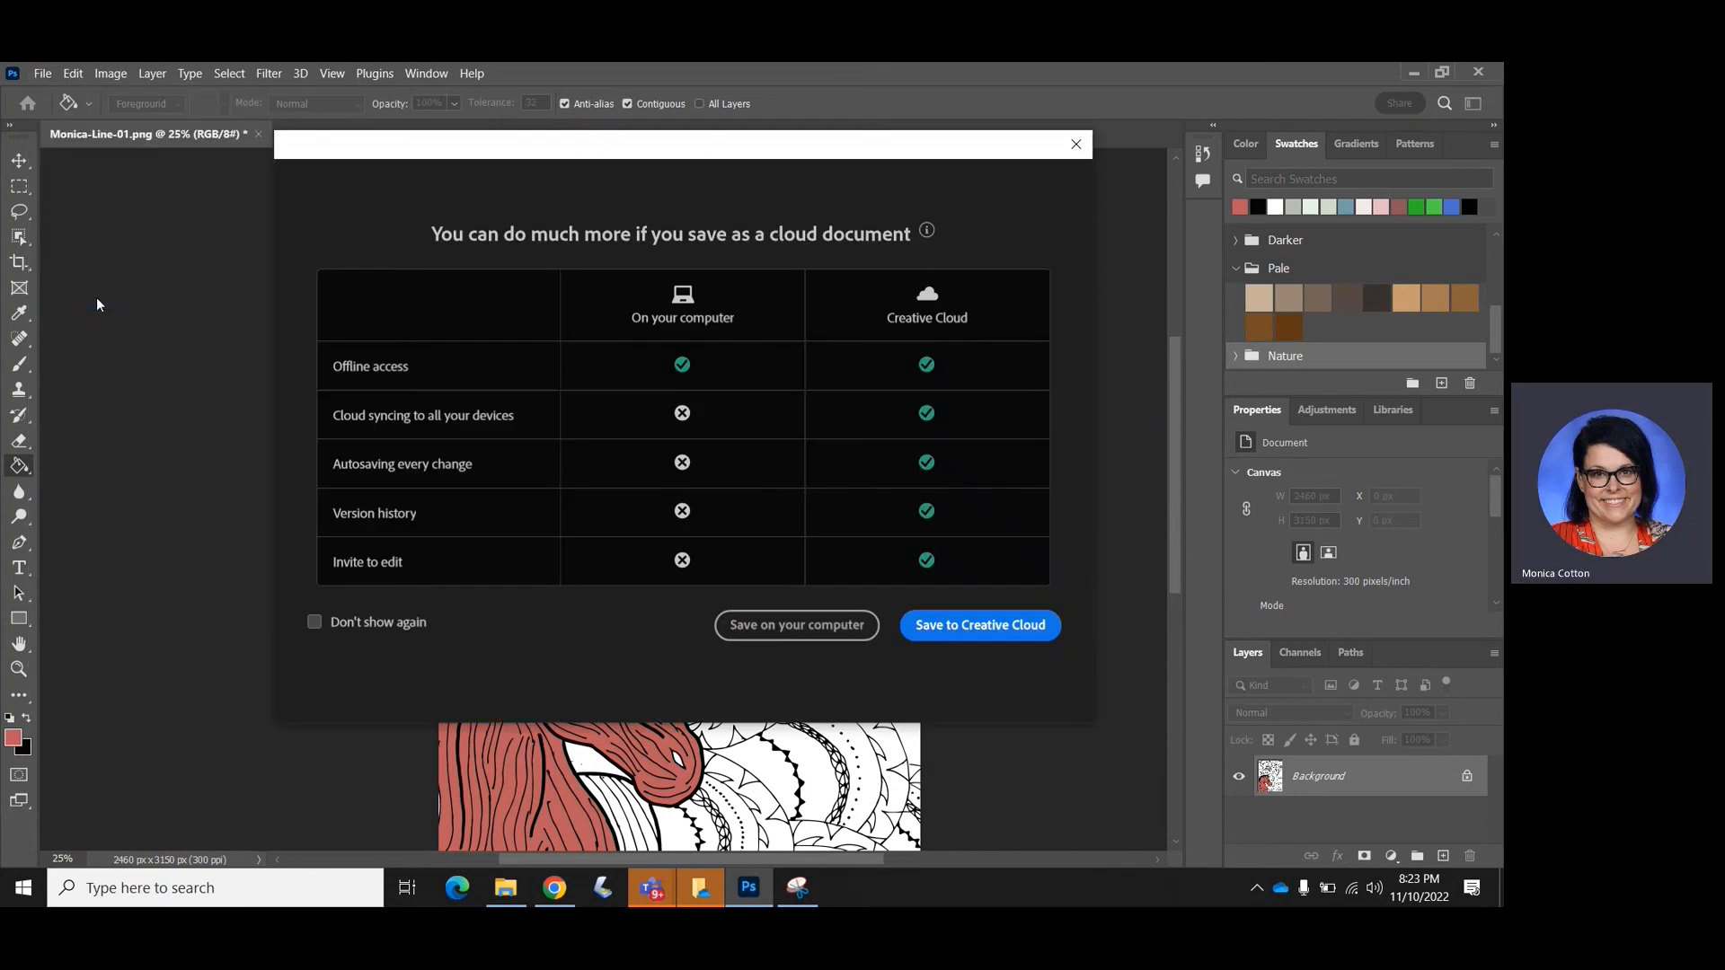
click(781, 636)
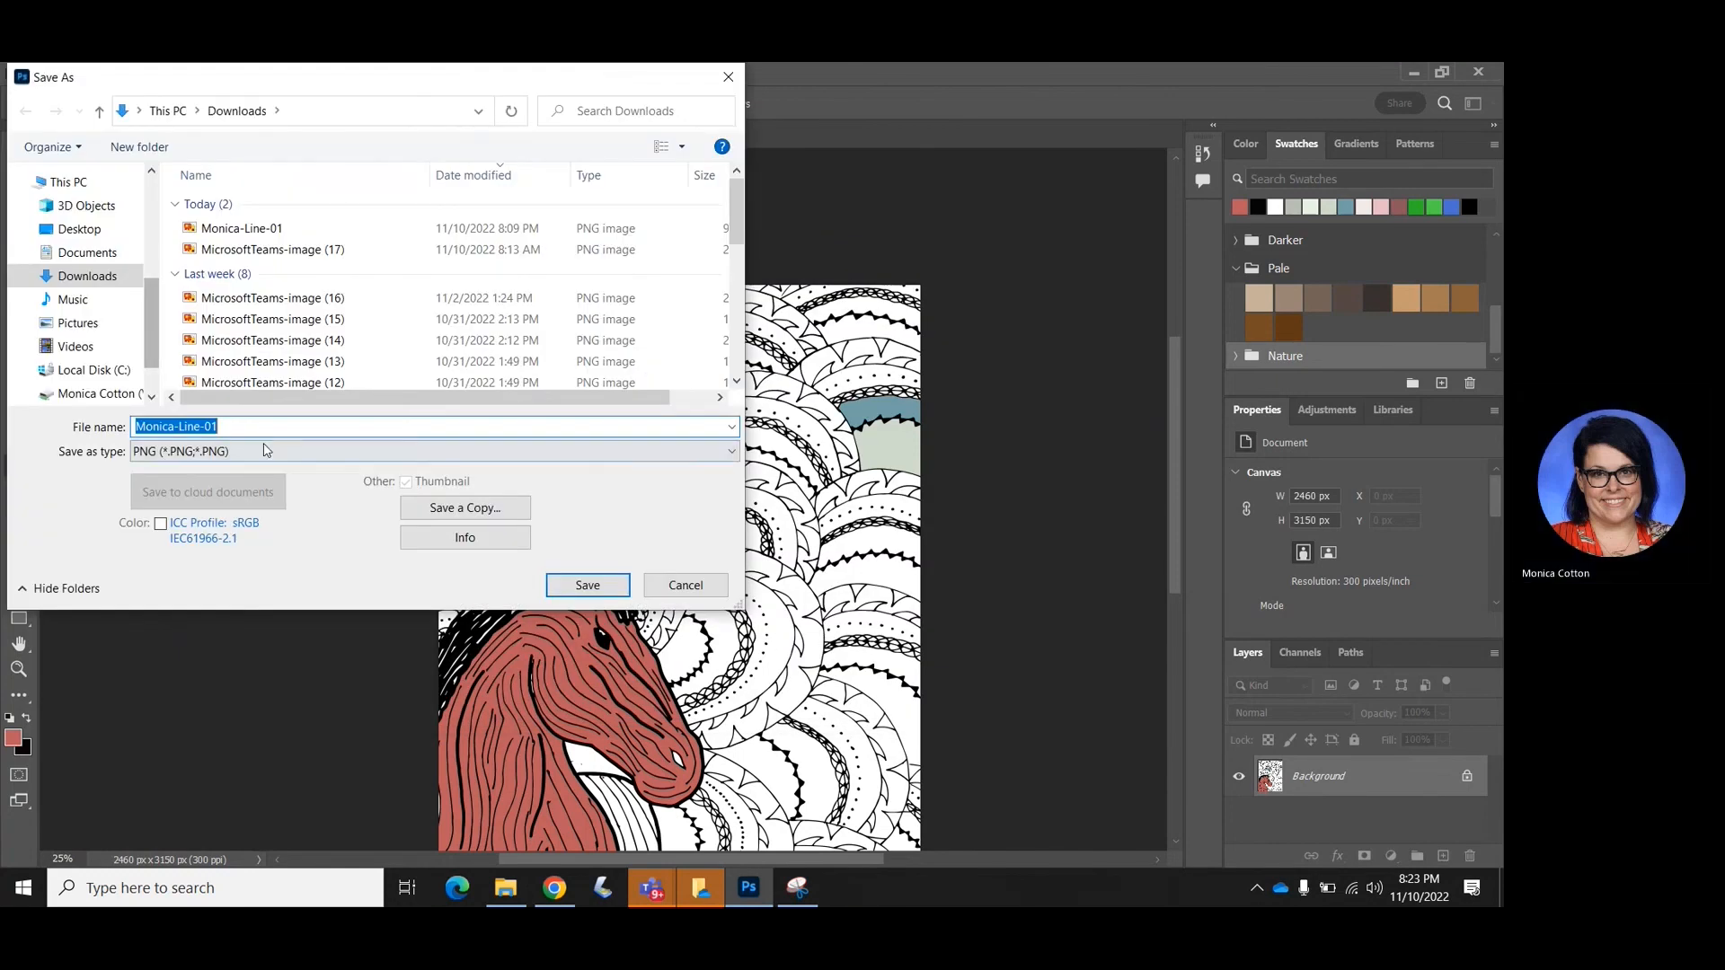
click(254, 453)
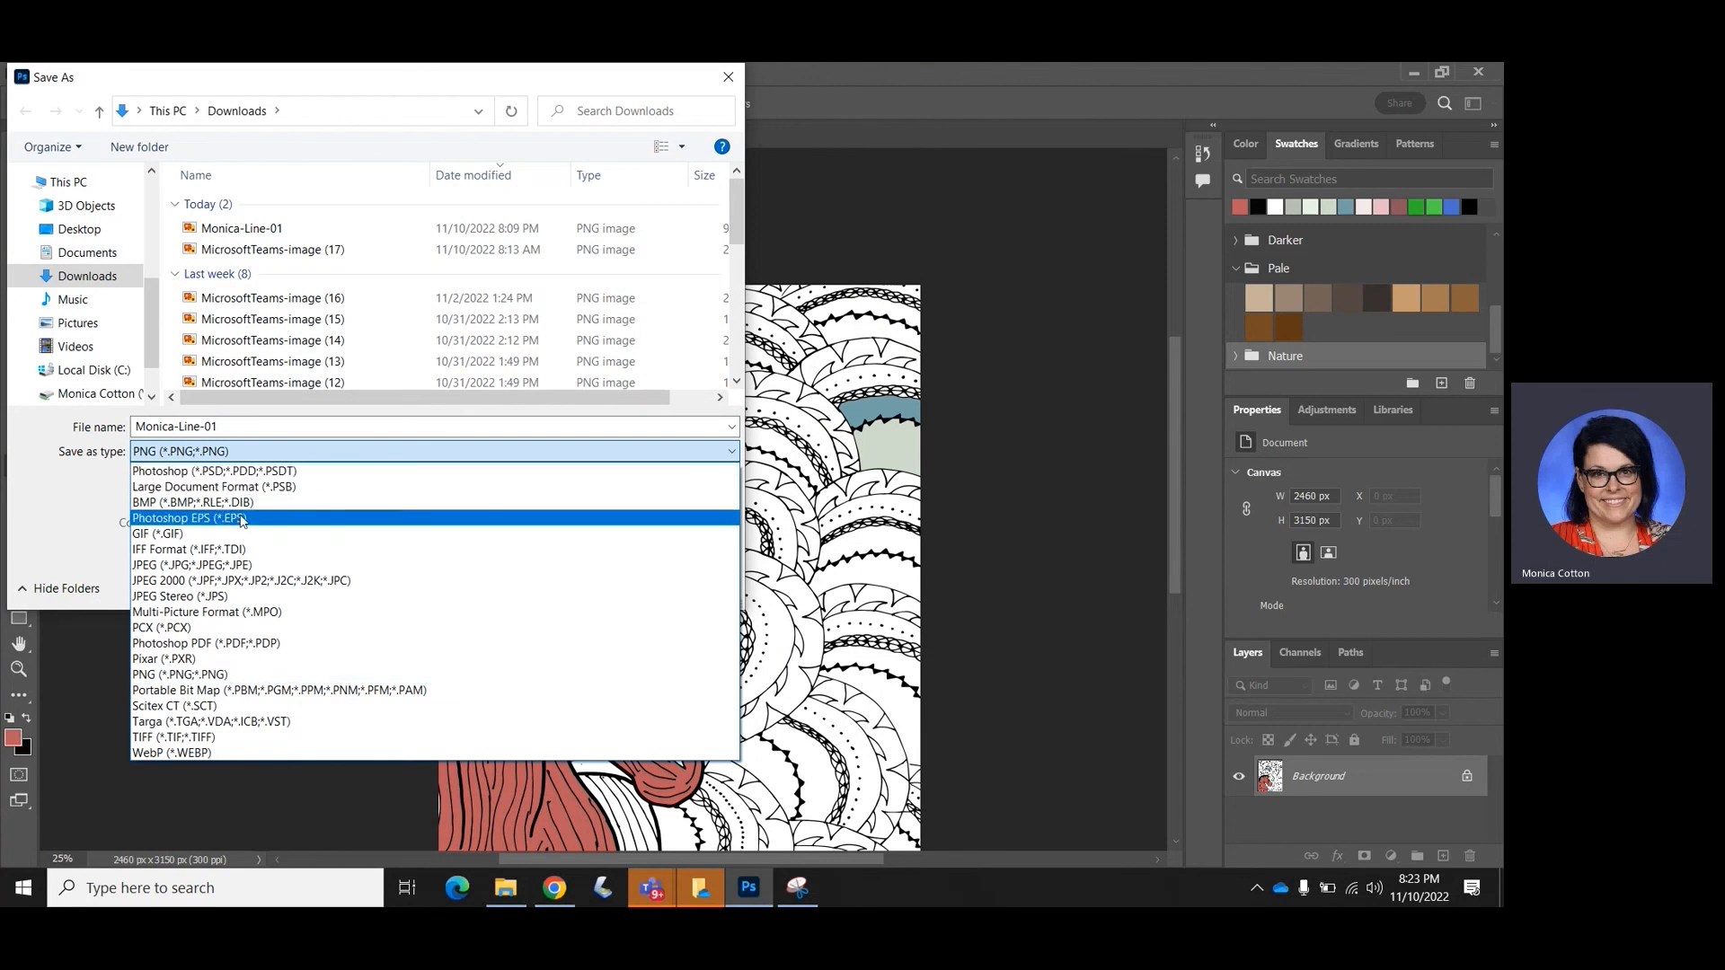
click(239, 569)
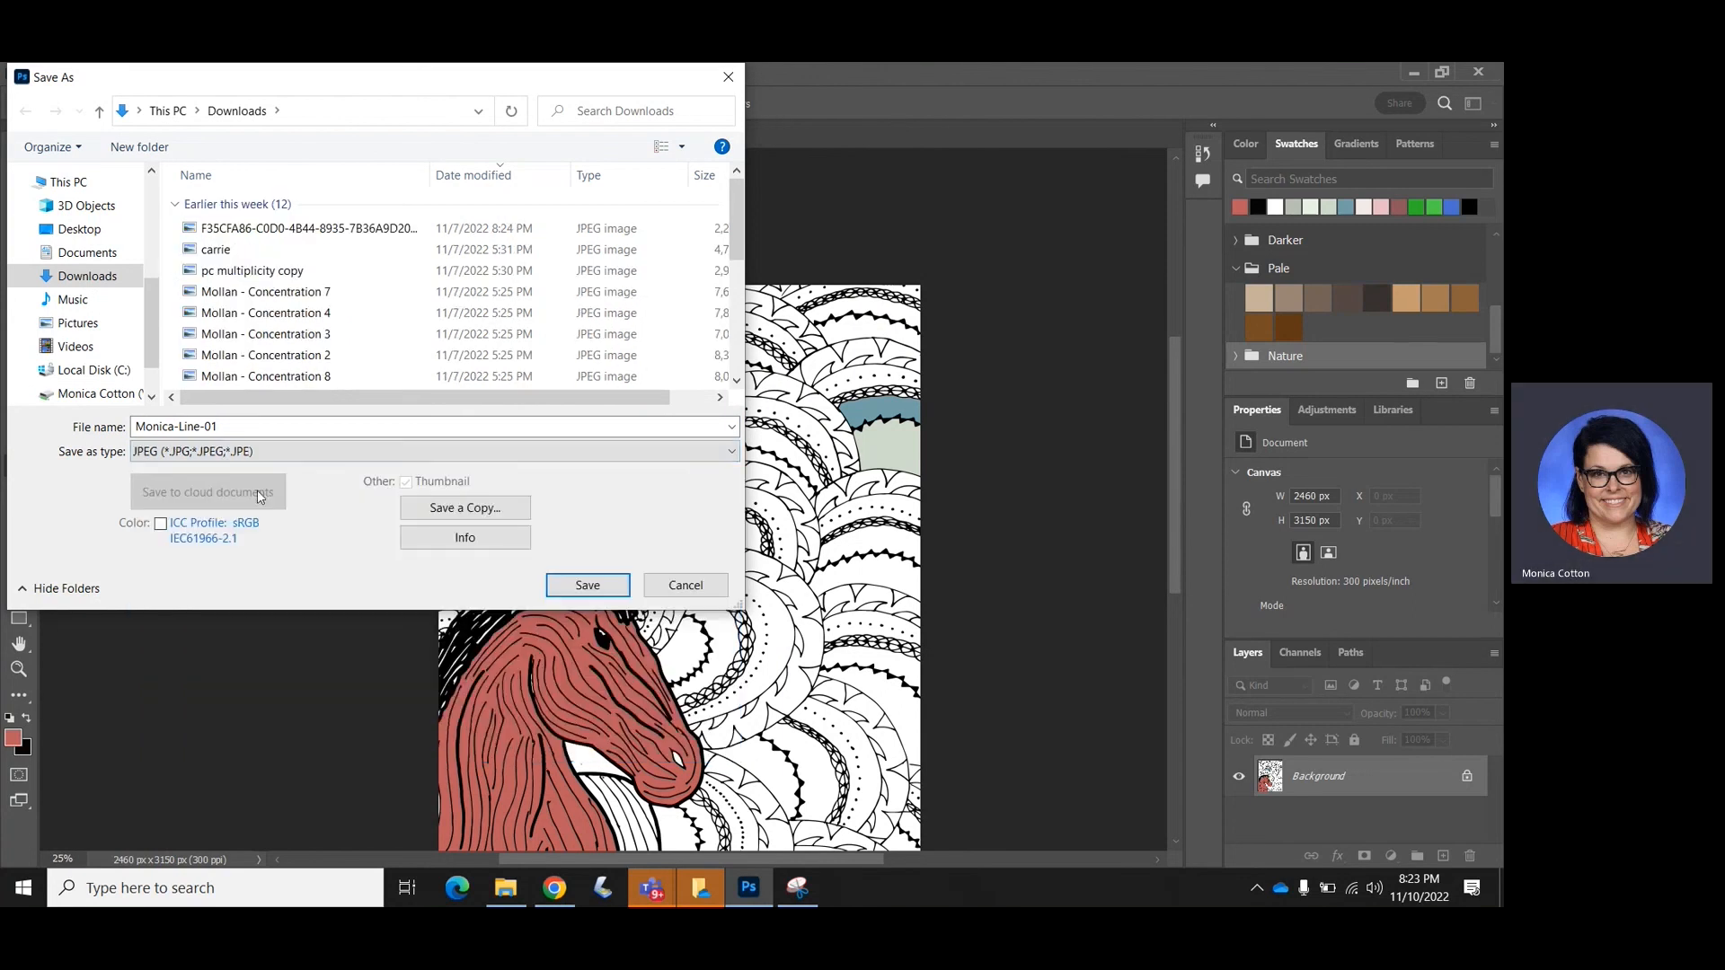
Name the file with the artist's first name followed by "-Painted-Zen"
click(248, 423)
text(Monica-)
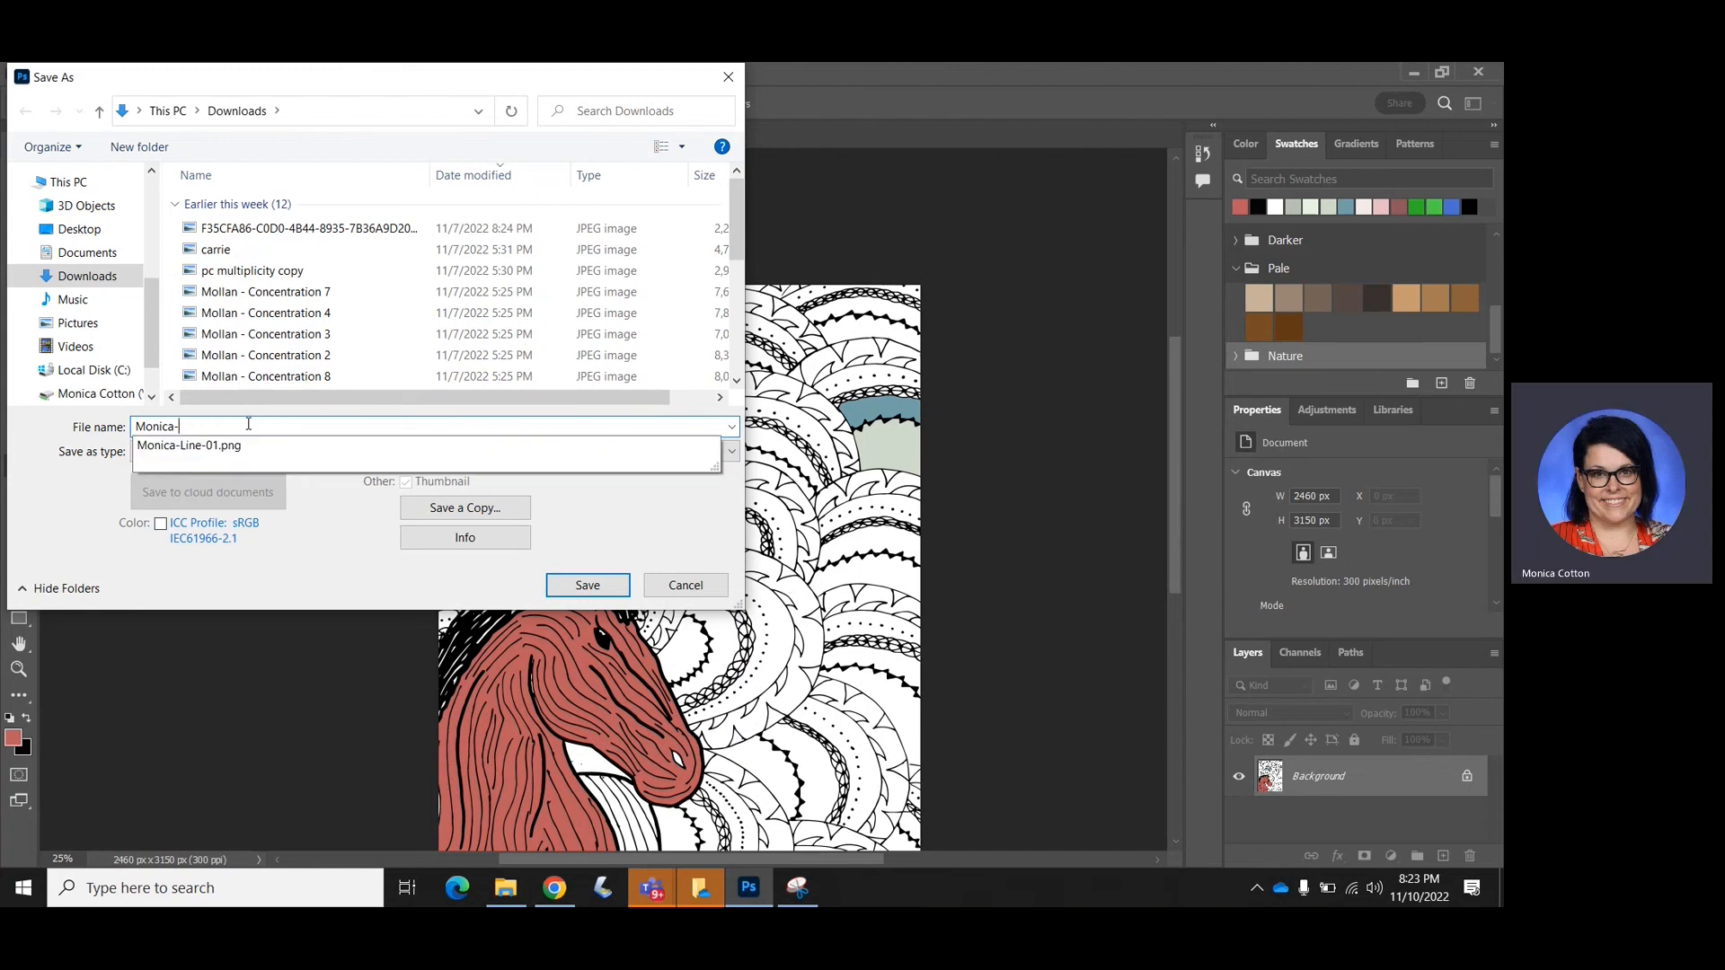
text(LiP)
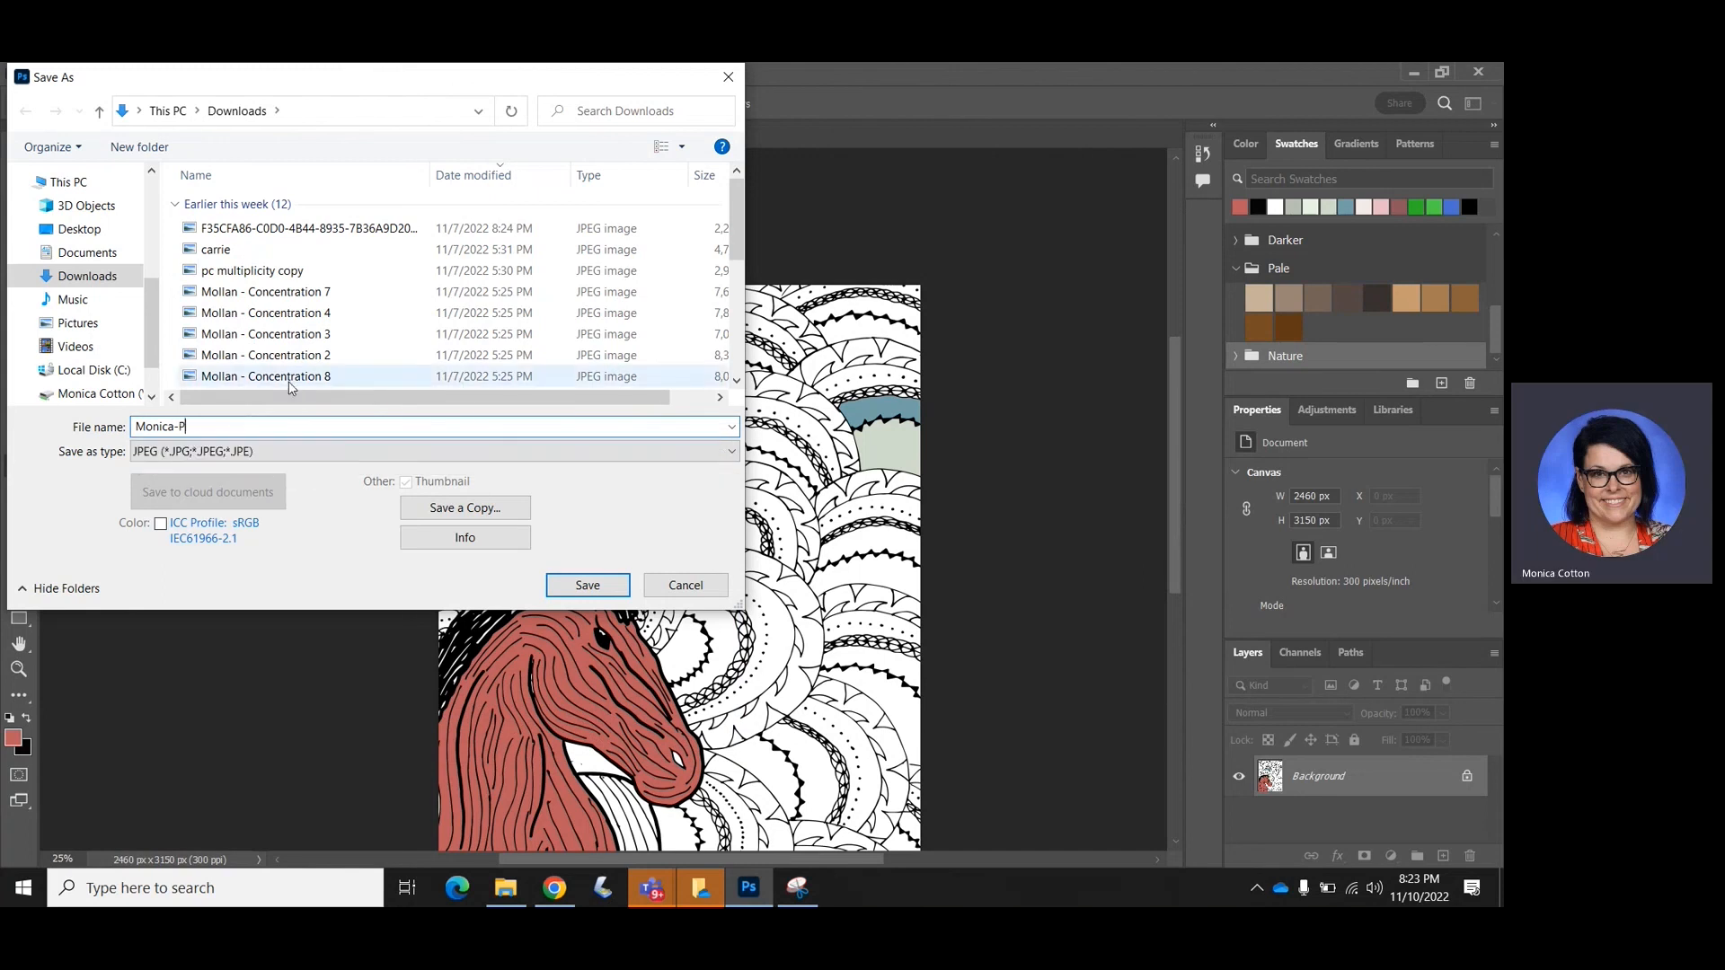
text(ainted)
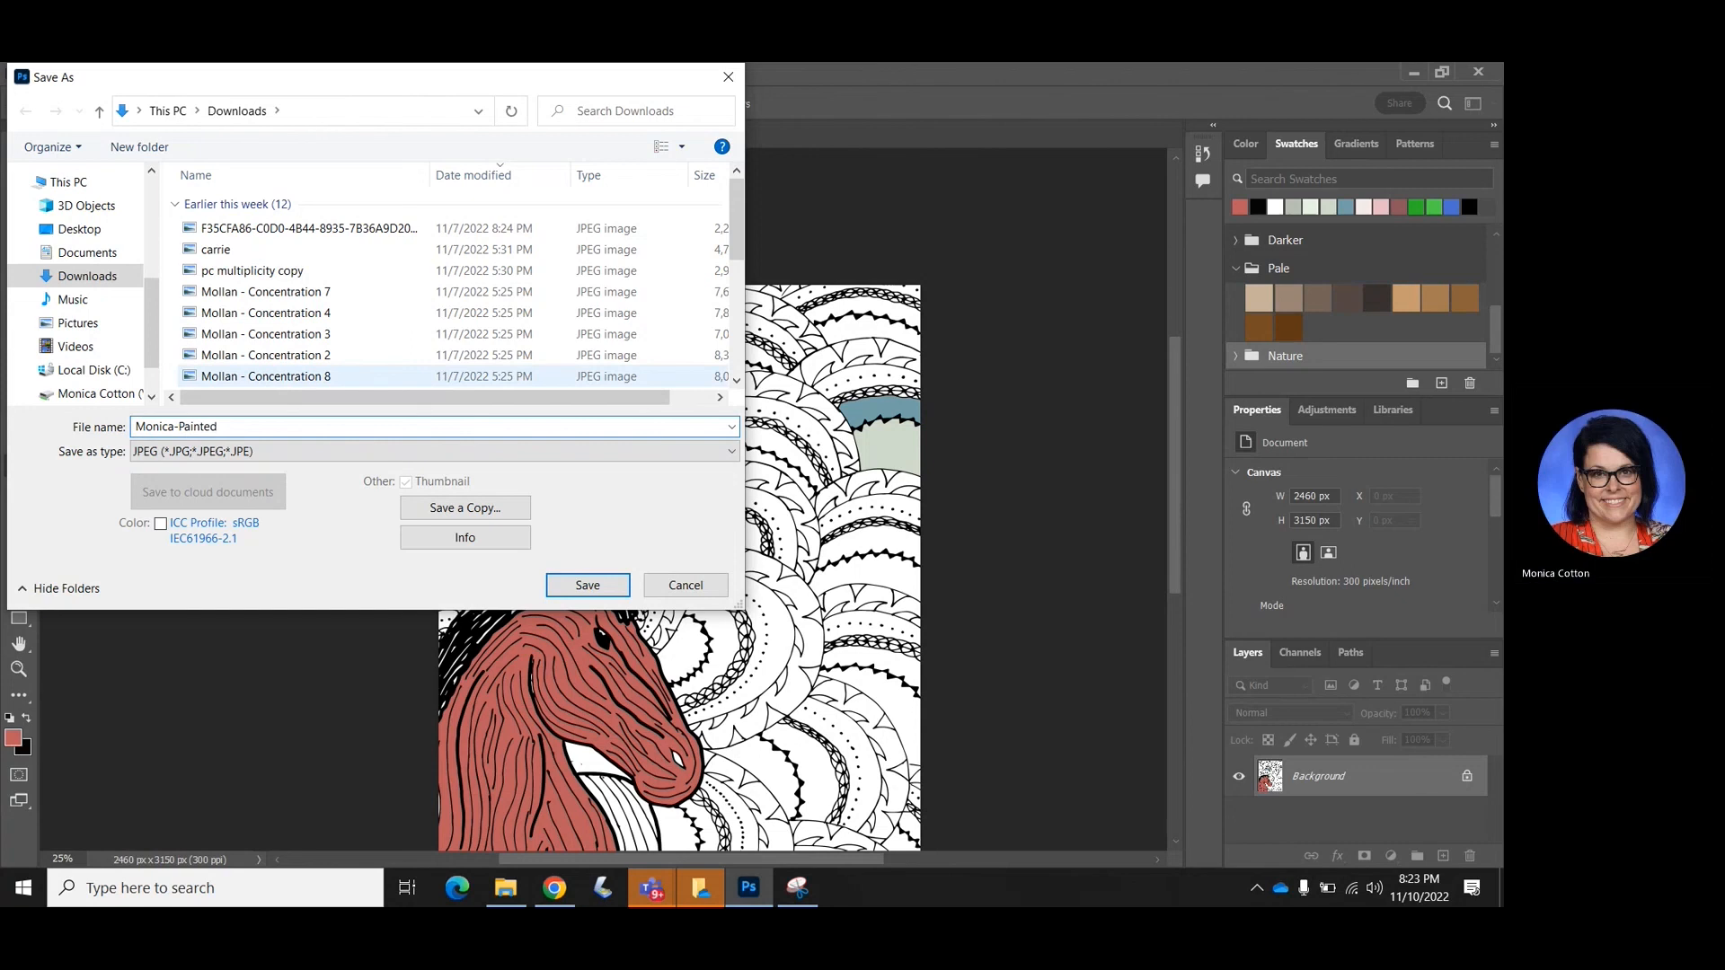
text(-Zen)
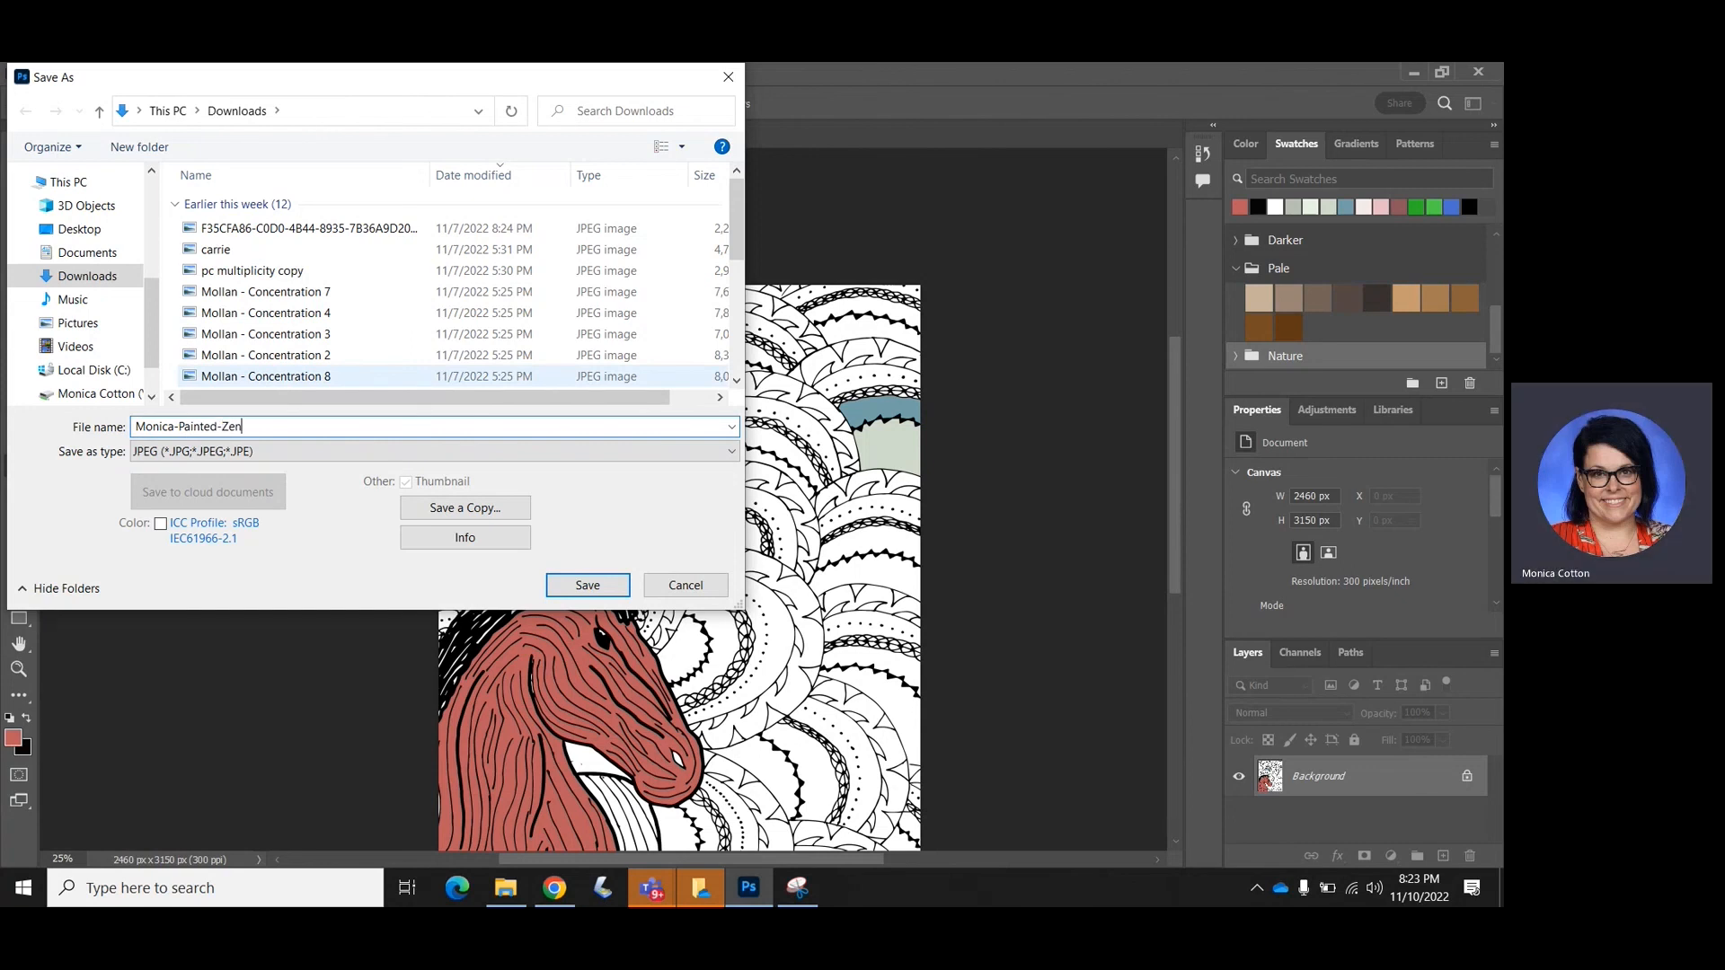
Save the JPEG to the Desktop folder with the image quality raised to maximum
click(113, 233)
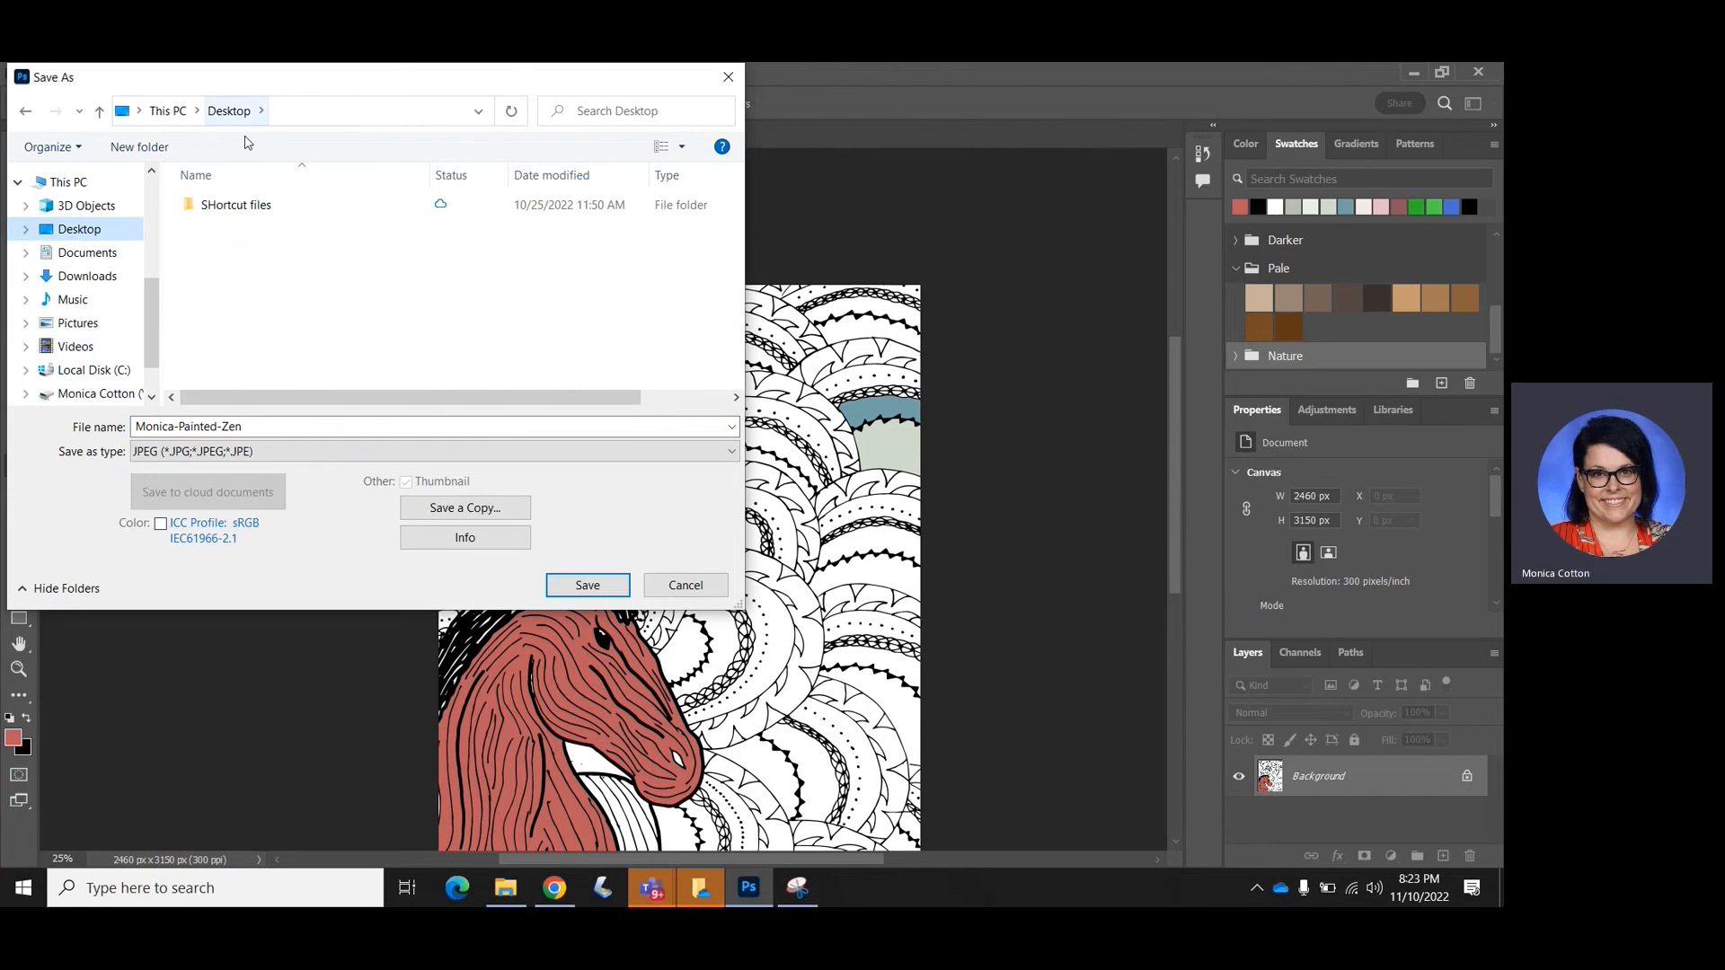
click(600, 590)
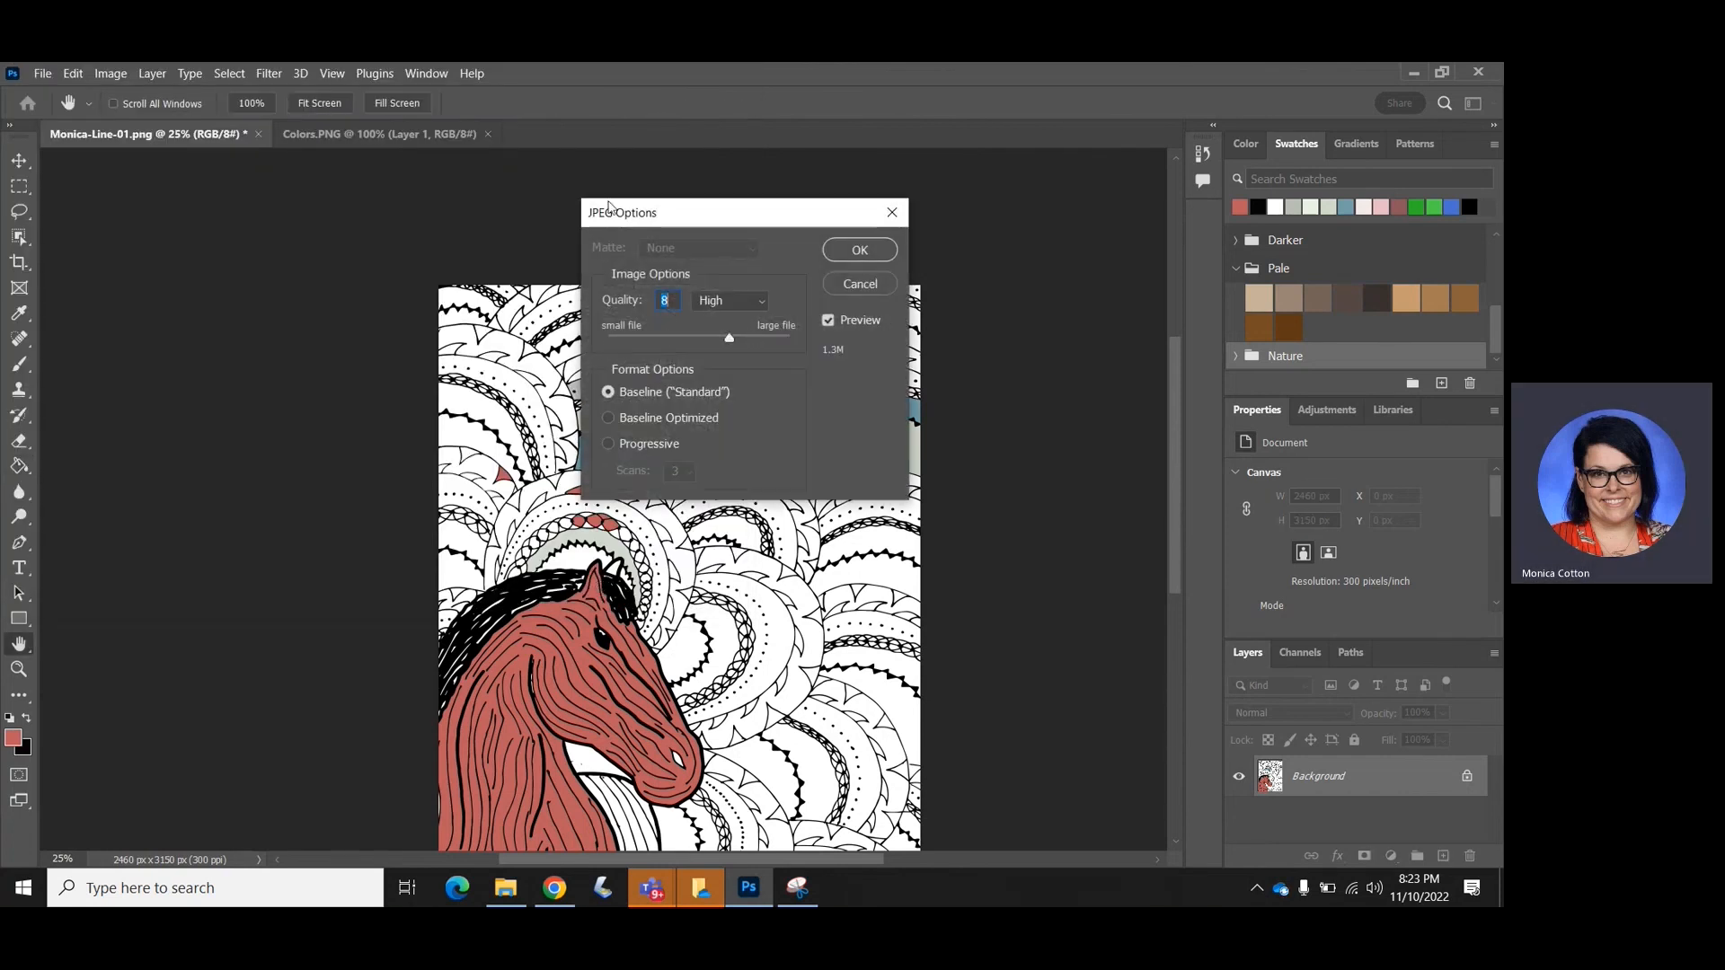
drag(730, 338, 790, 339)
click(885, 251)
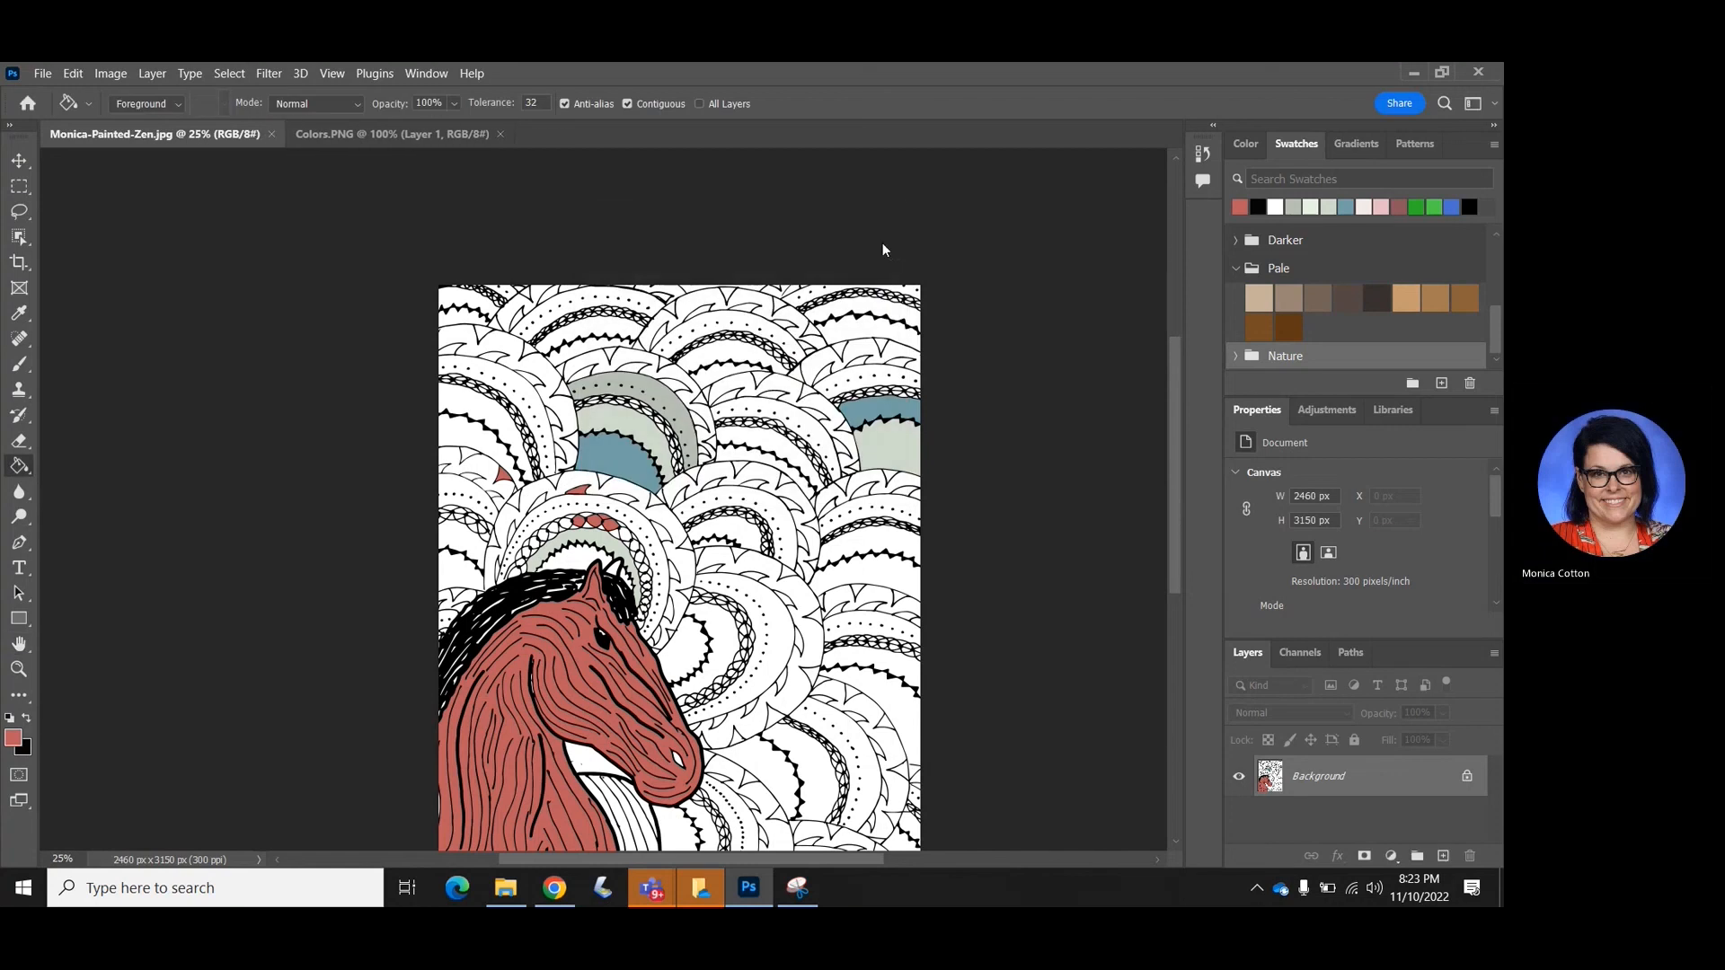